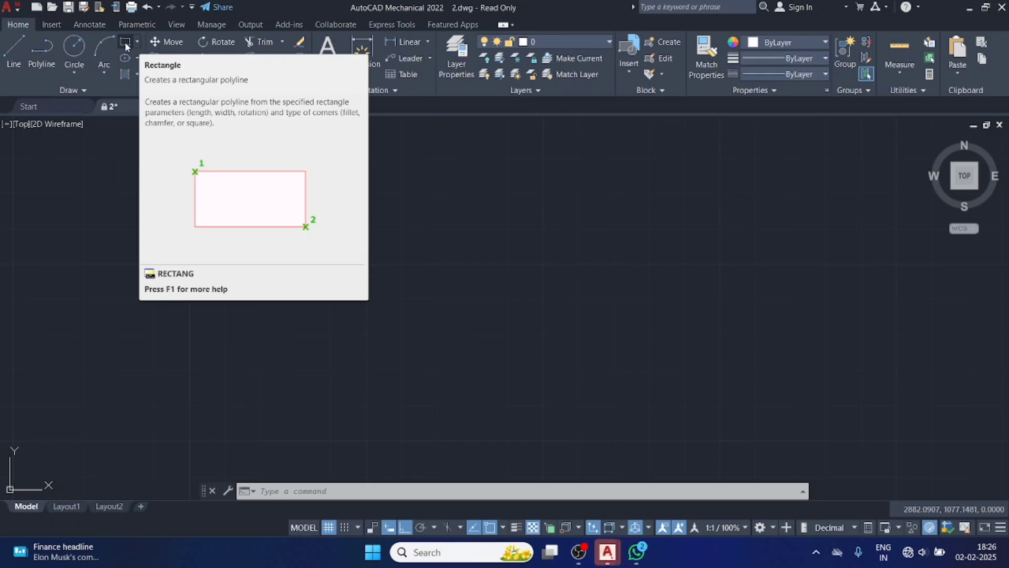
# Draw a freehand rectangle from two opposite corner points in the empty drawing area, and erase it.
pyautogui.click(126, 47)
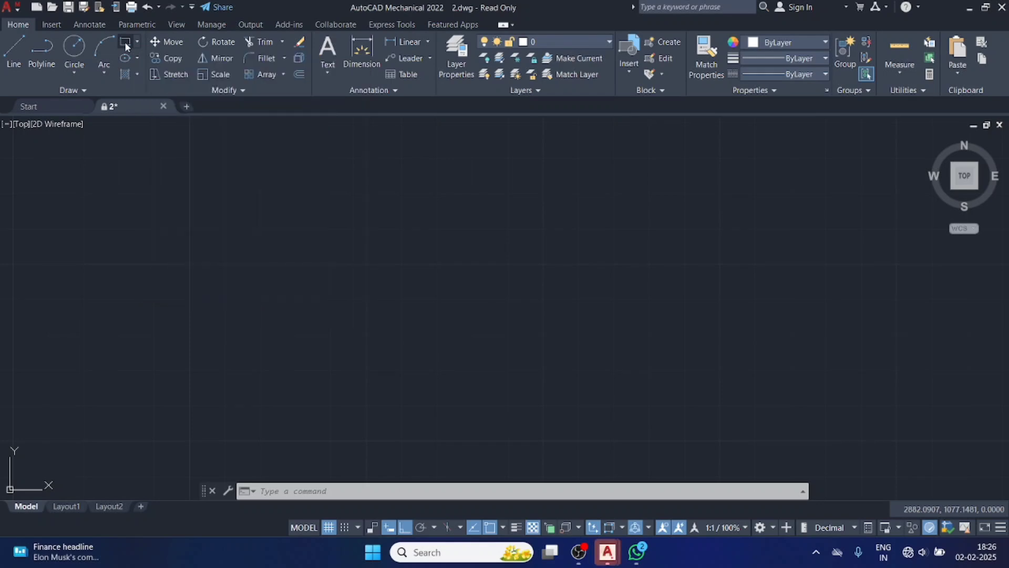
pyautogui.click(238, 204)
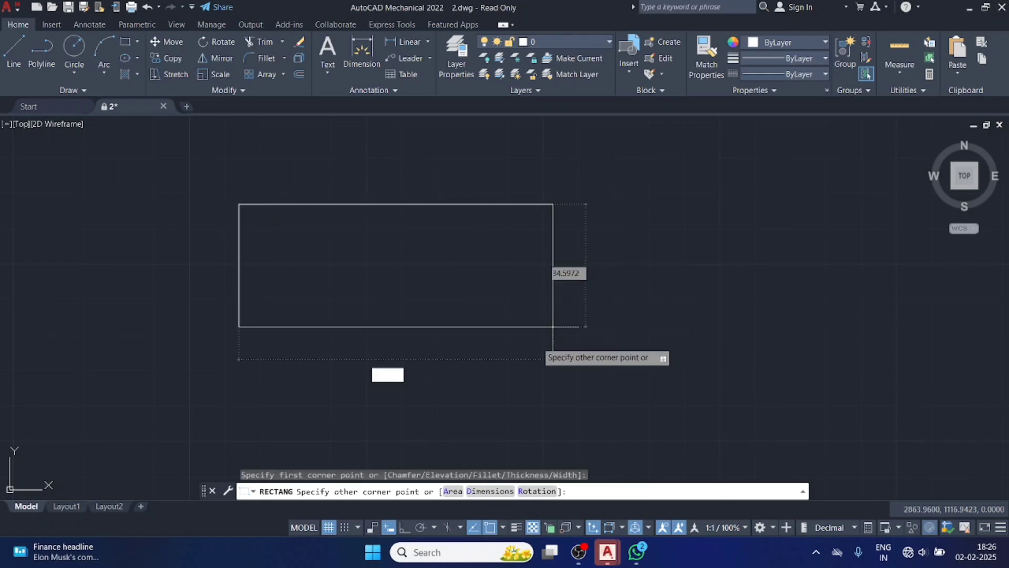
pyautogui.click(532, 347)
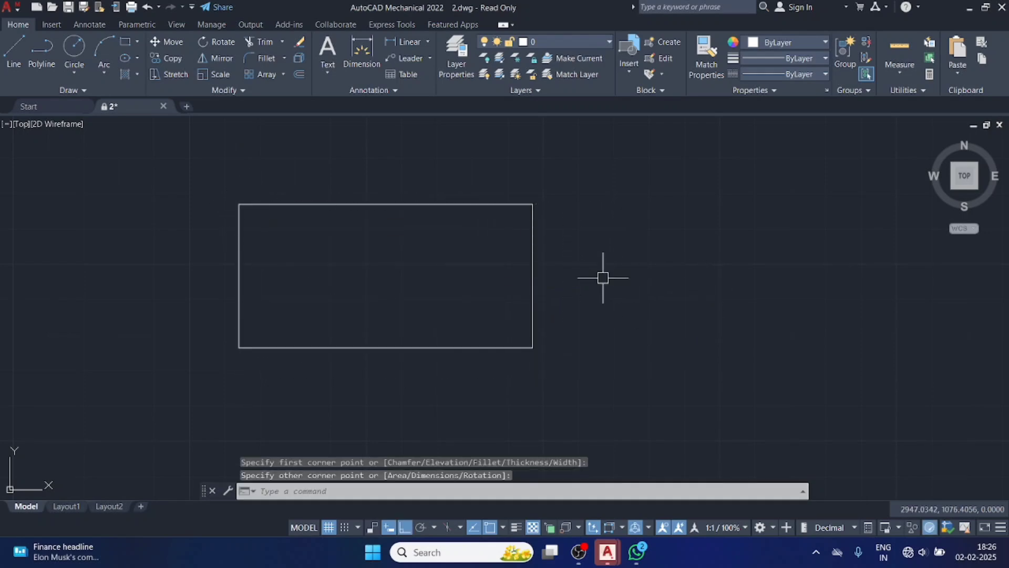
pyautogui.click(531, 292)
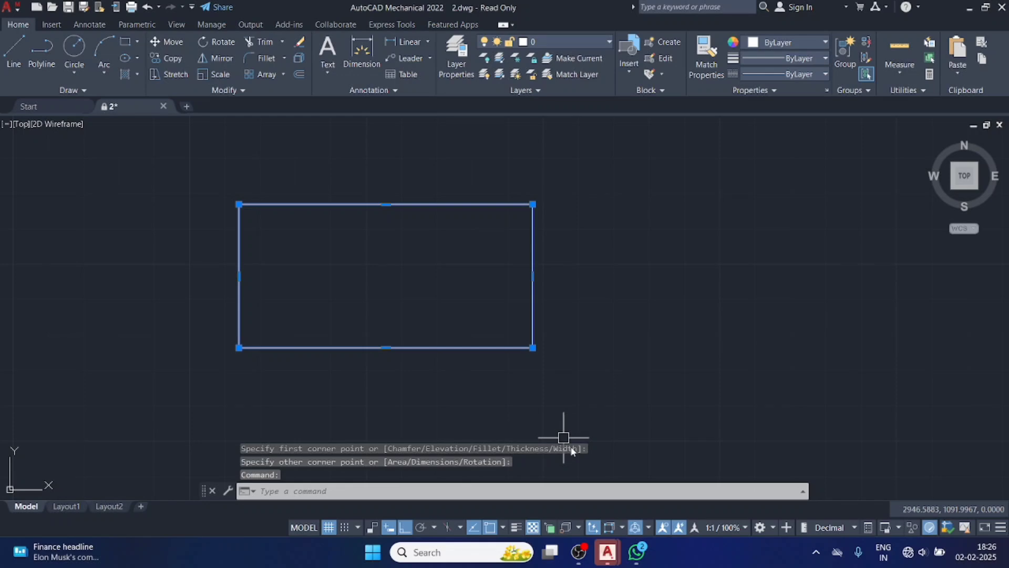
pyautogui.press('Delete')
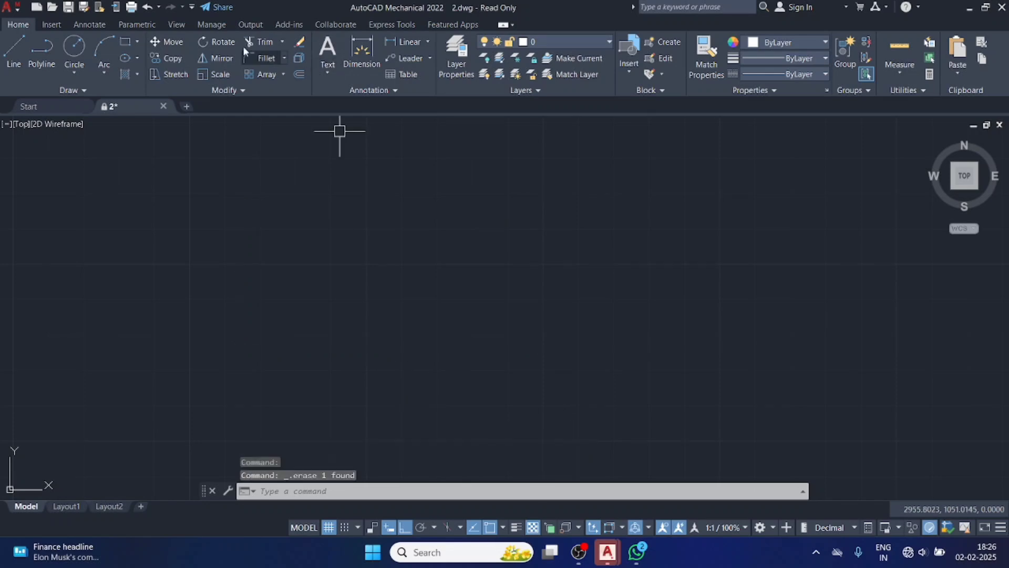
# Draw a rectangle 20 wide and 30 high in the empty drawing area, and erase it.
pyautogui.click(137, 42)
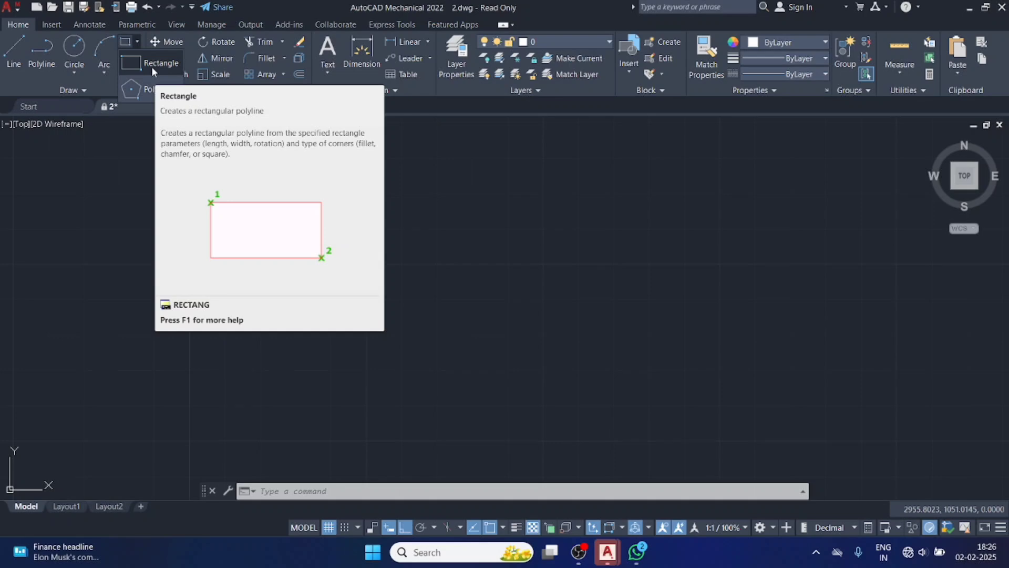
pyautogui.click(151, 66)
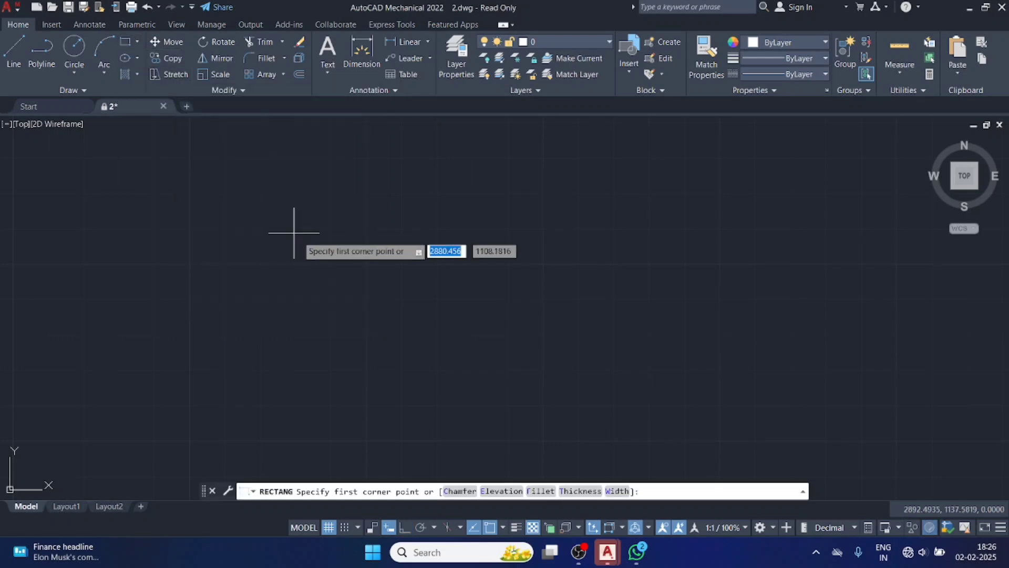
pyautogui.click(317, 335)
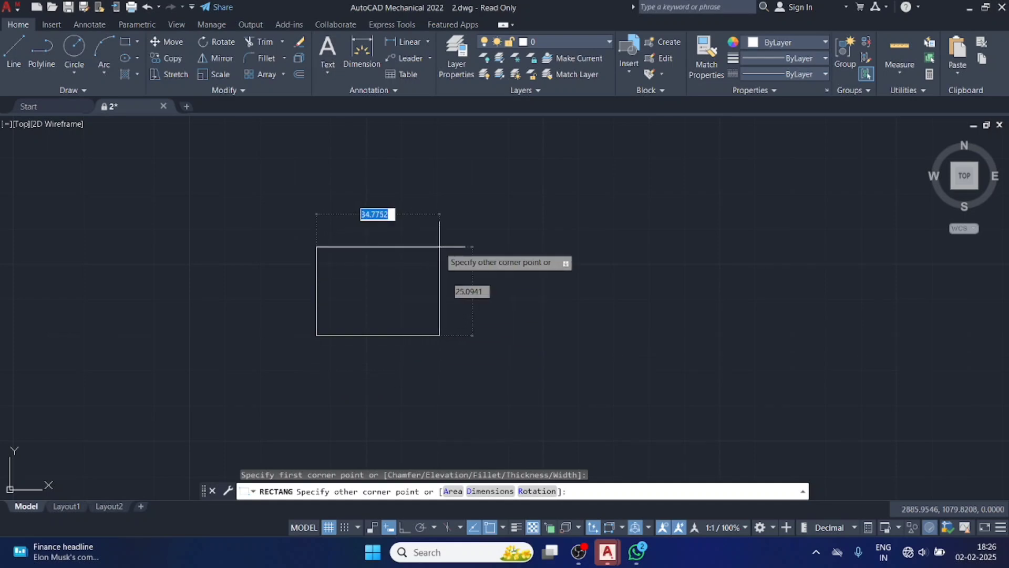
pyautogui.write('20')
pyautogui.press('Tab')
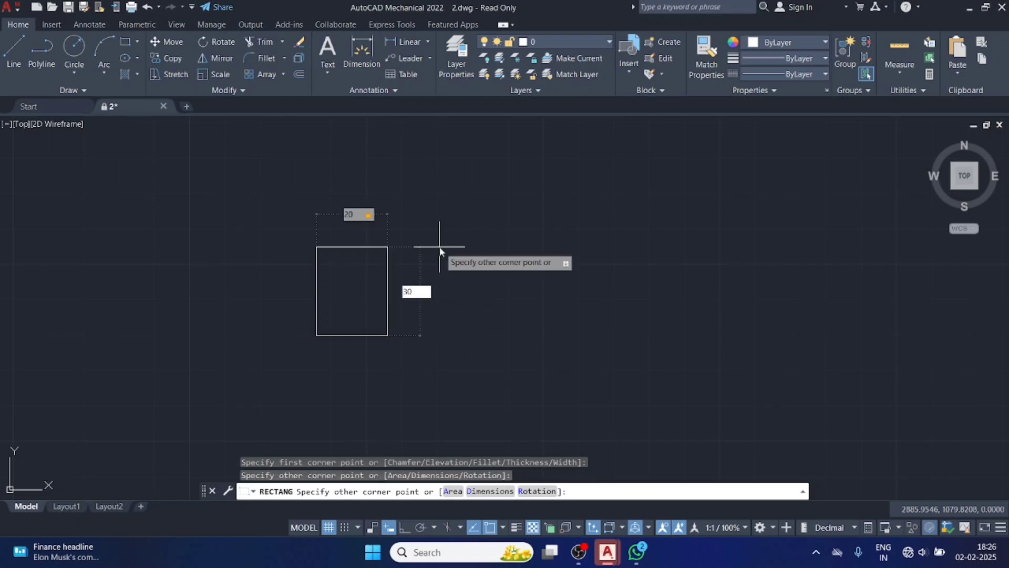
pyautogui.press('Return')
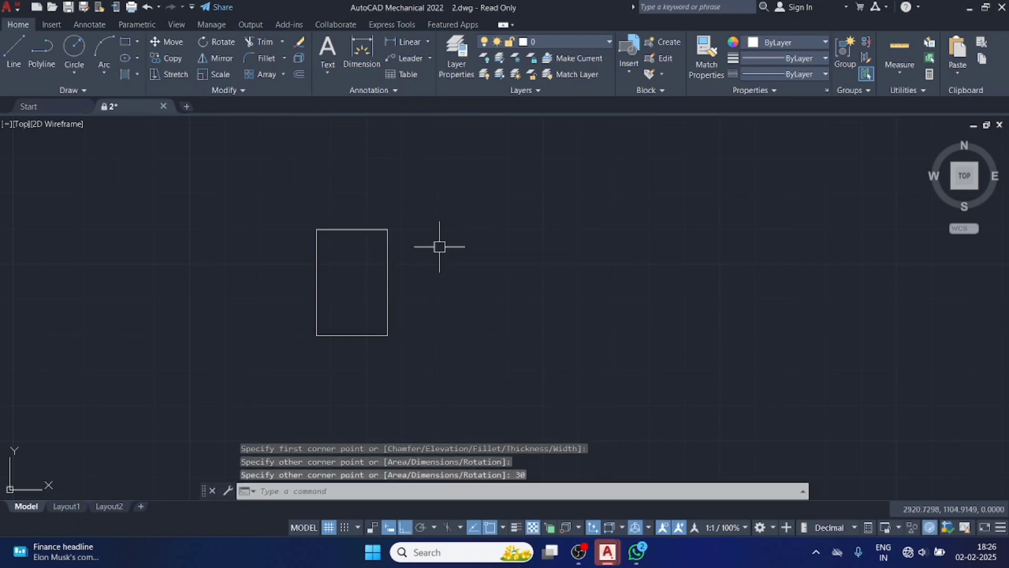
pyautogui.click(316, 286)
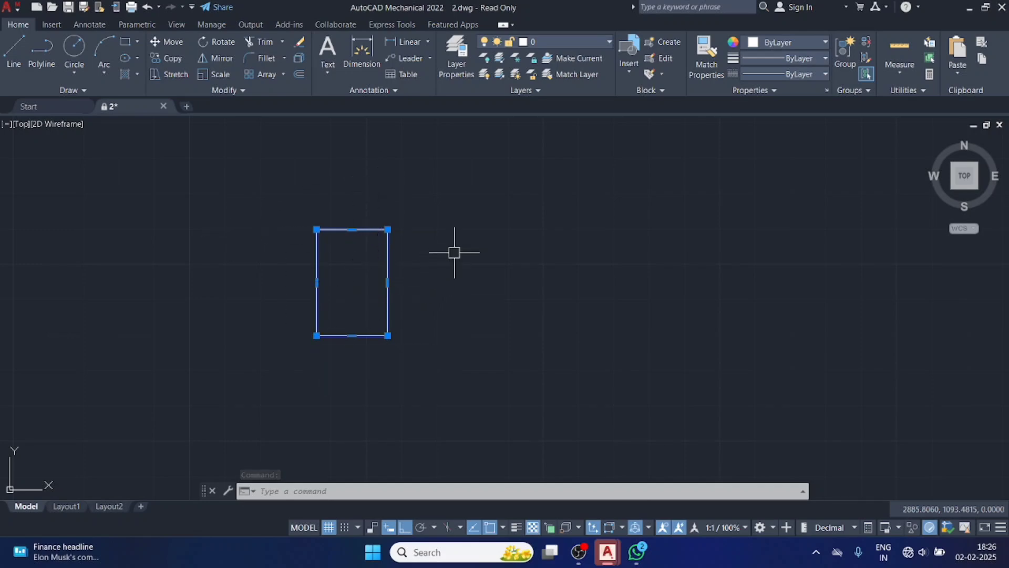
pyautogui.press('Delete')
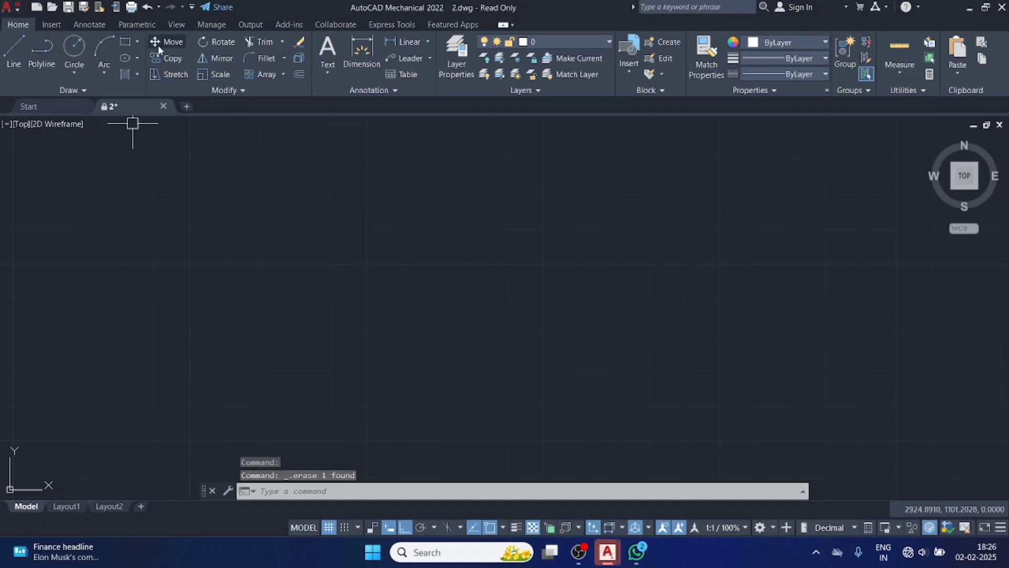
# Draw a 5-sided polygon inscribed in a circle of radius about 21, pointing upward, and erase it.
pyautogui.click(138, 42)
pyautogui.click(142, 85)
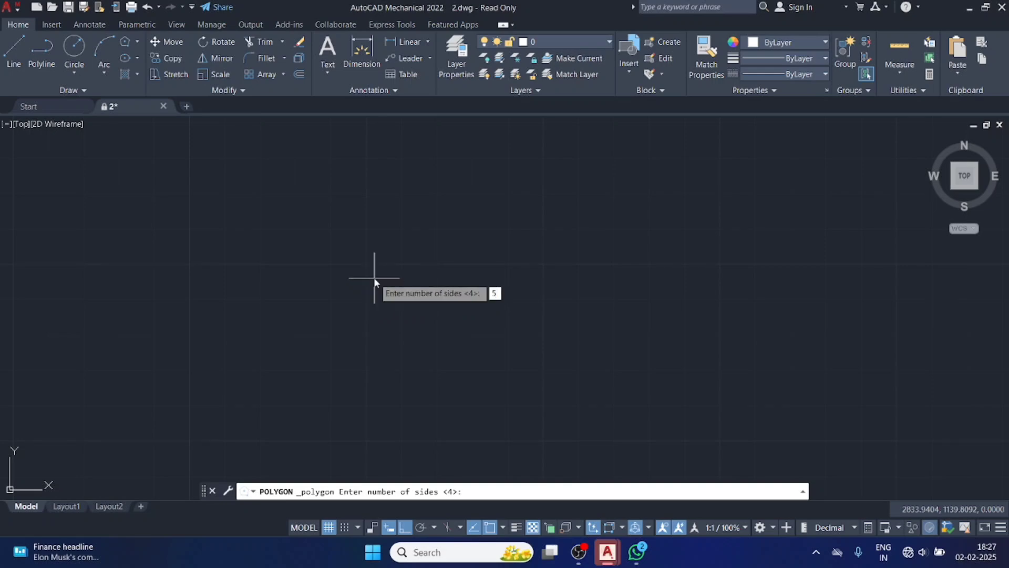
pyautogui.press('Return')
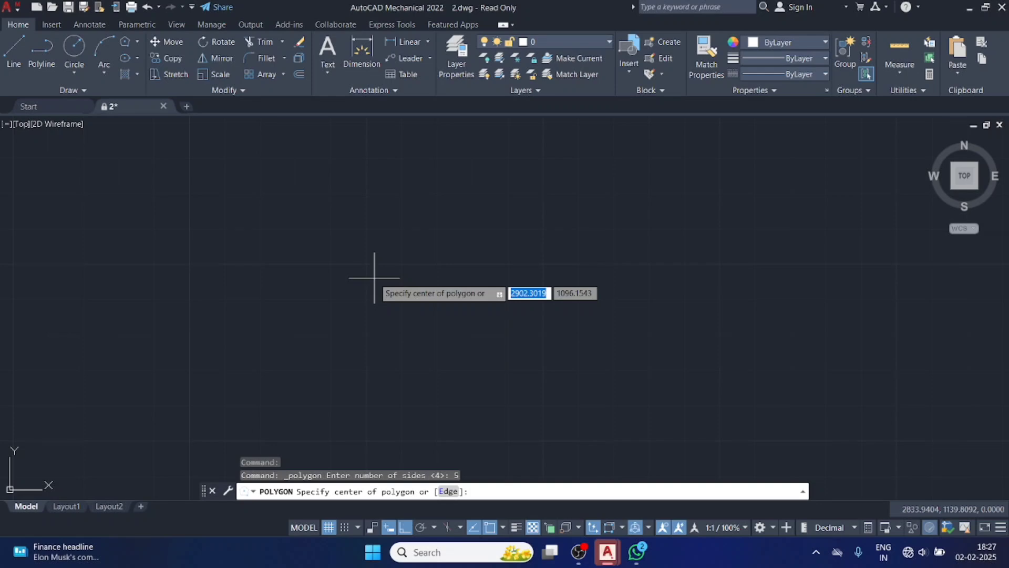
pyautogui.click(427, 284)
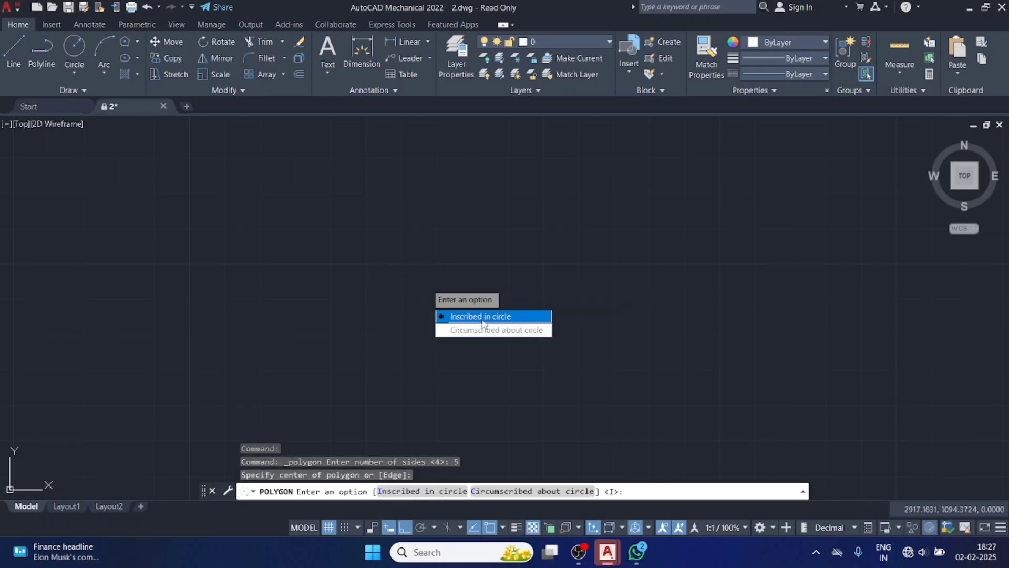
pyautogui.click(483, 316)
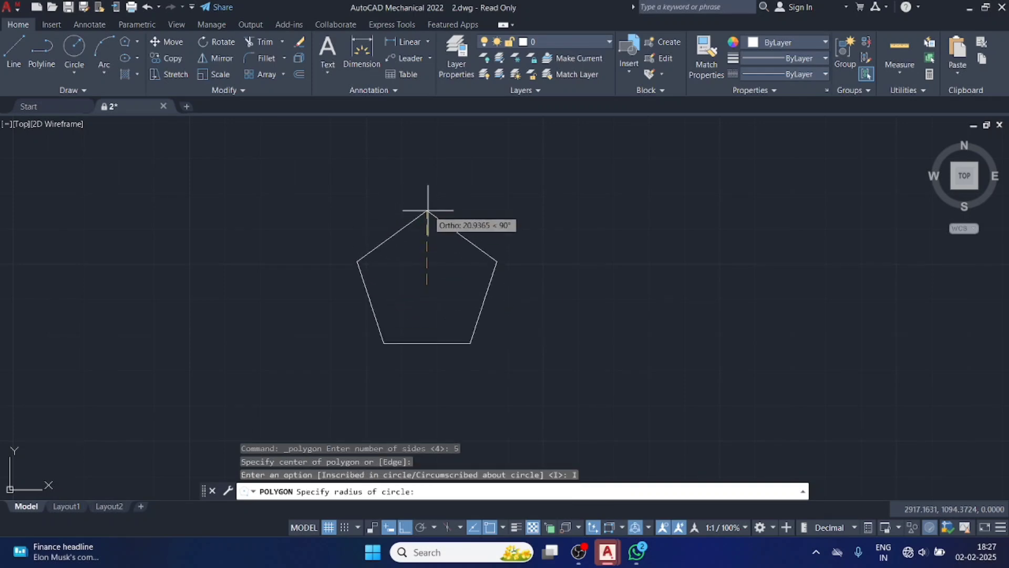
pyautogui.click(426, 211)
pyautogui.click(483, 309)
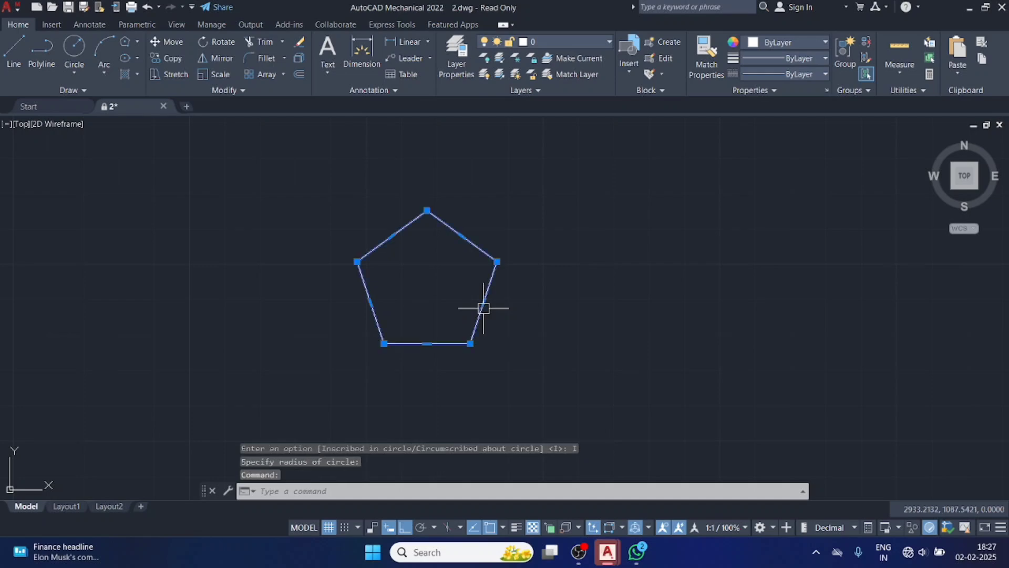
pyautogui.press('Delete')
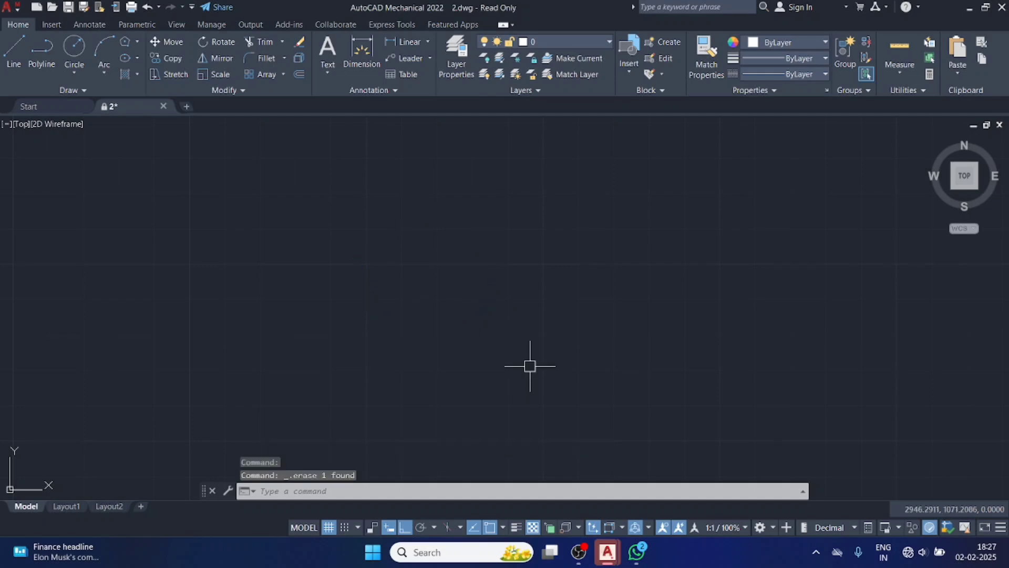
# Draw a circle by centre and diameter in the empty drawing area, with a diameter of 30.
pyautogui.click(83, 72)
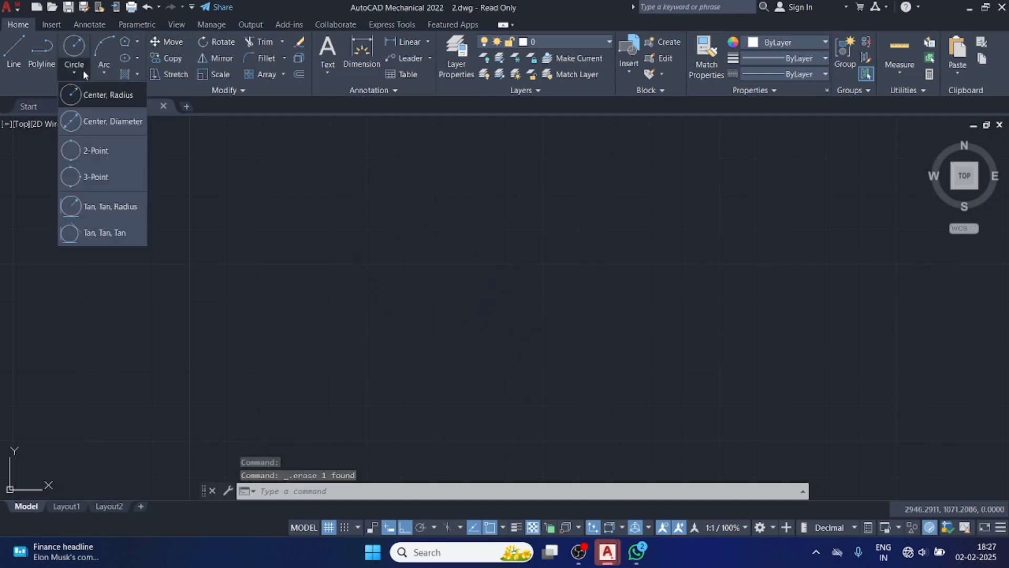
pyautogui.click(102, 122)
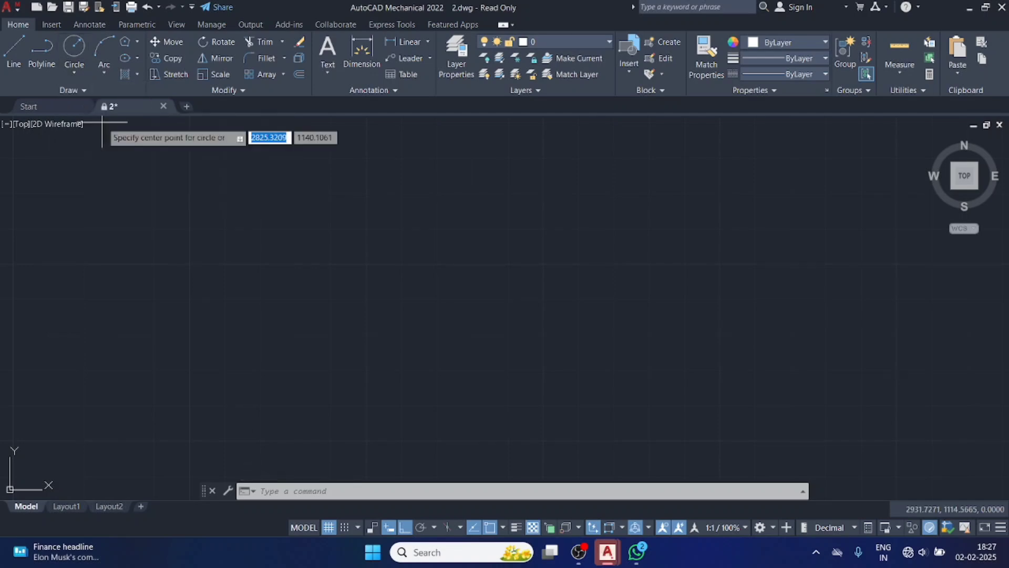
pyautogui.click(471, 247)
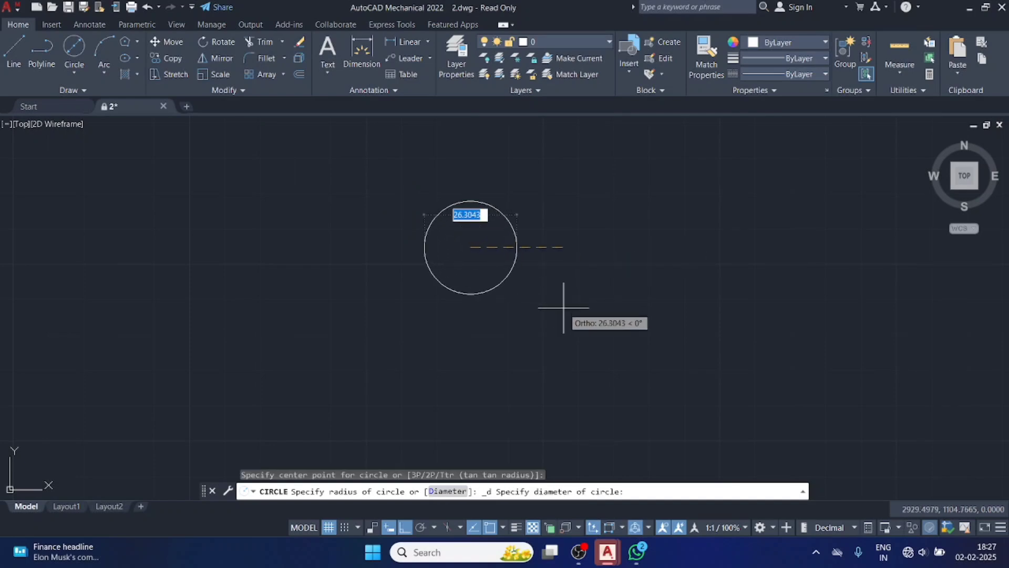
pyautogui.write('3')
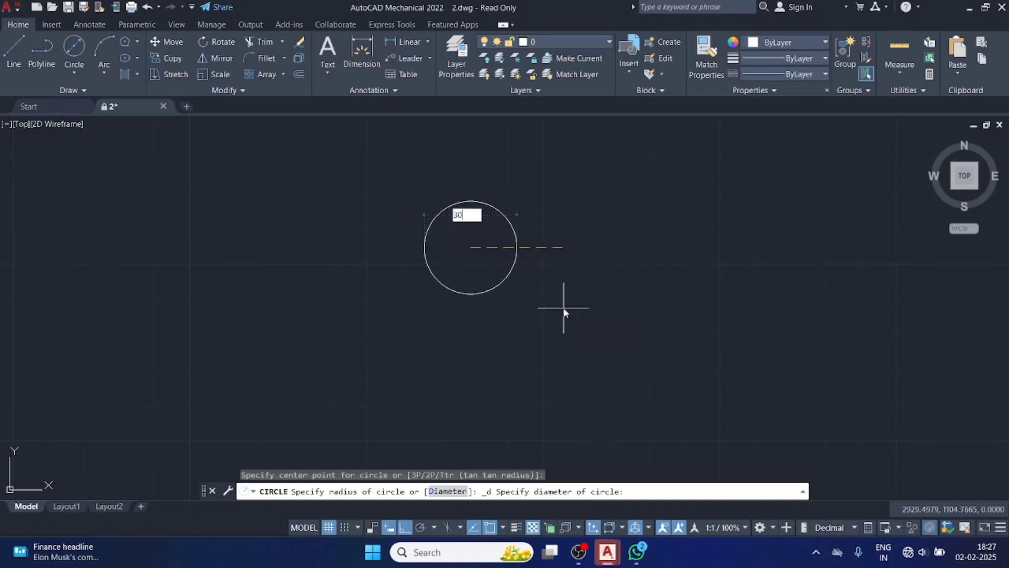
pyautogui.write('0')
pyautogui.press('Return')
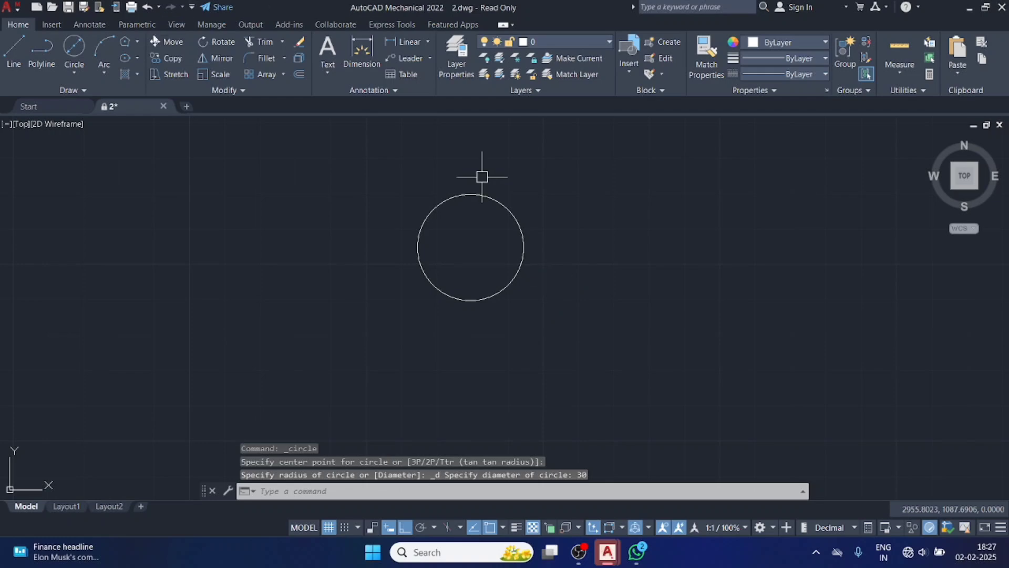
# Draw a 5-sided polygon inscribed in the circle, centred on its centre with one vertex on its right quadrant.
pyautogui.click(134, 42)
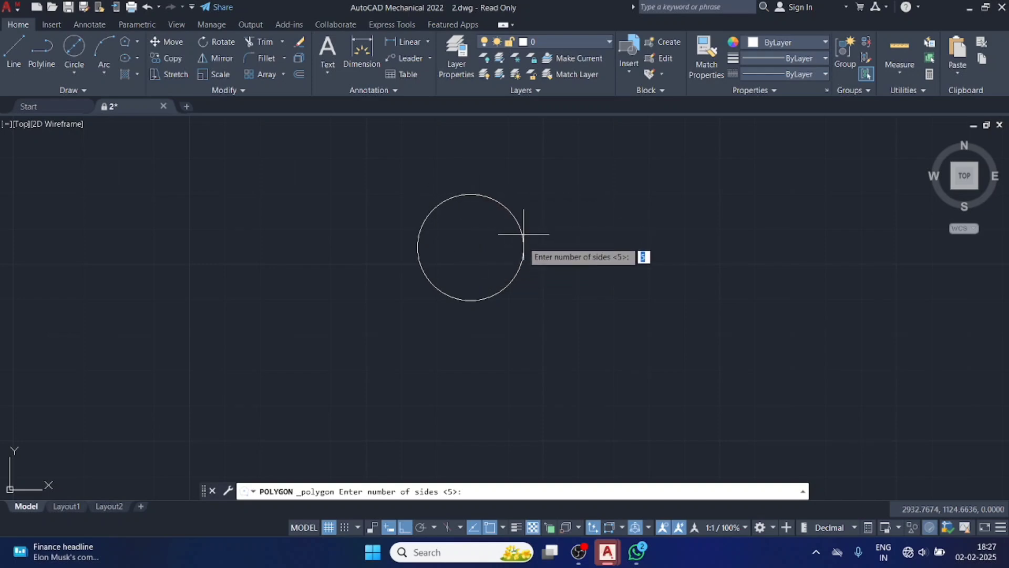
pyautogui.press('Return')
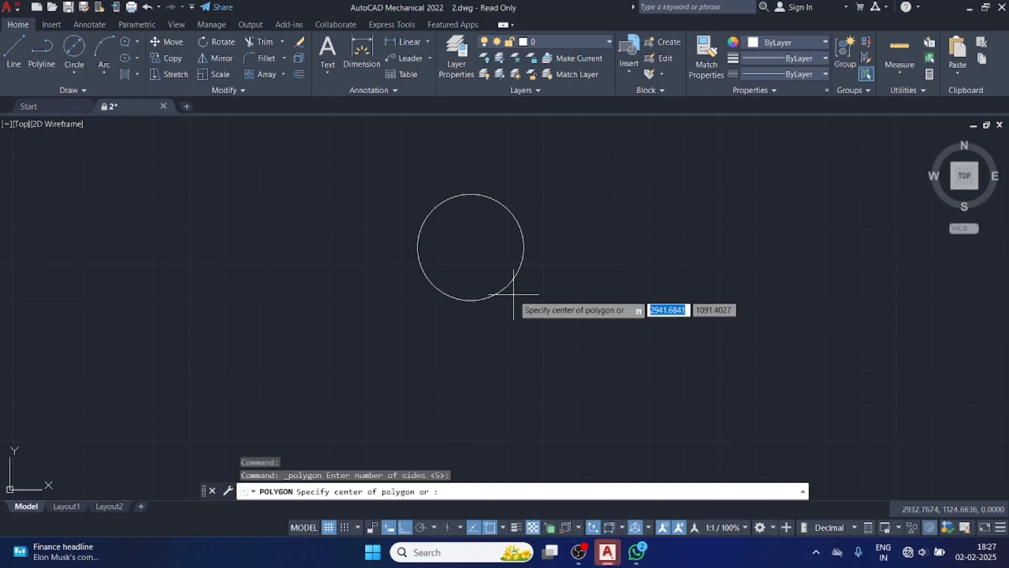
pyautogui.click(470, 247)
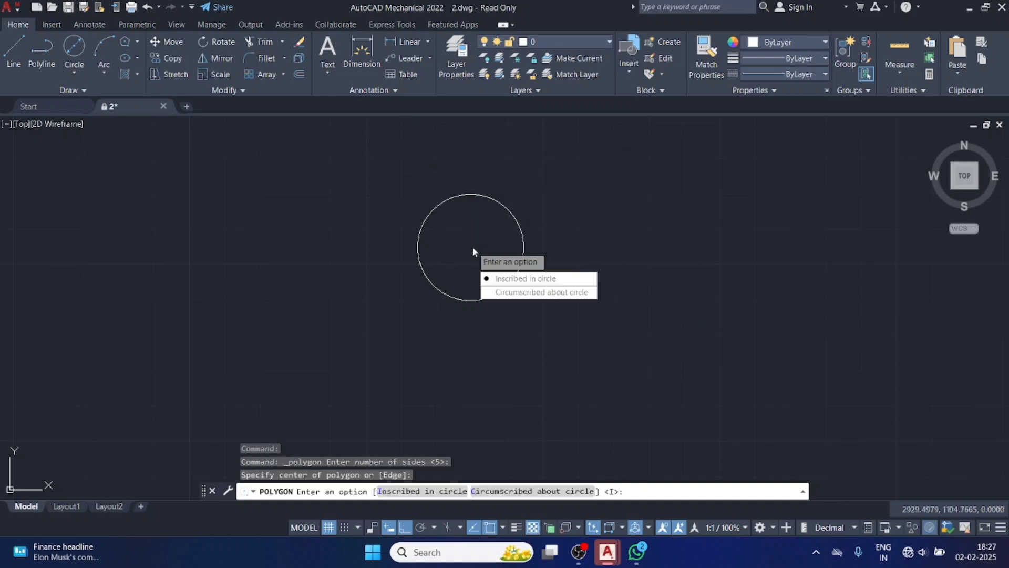
pyautogui.click(501, 280)
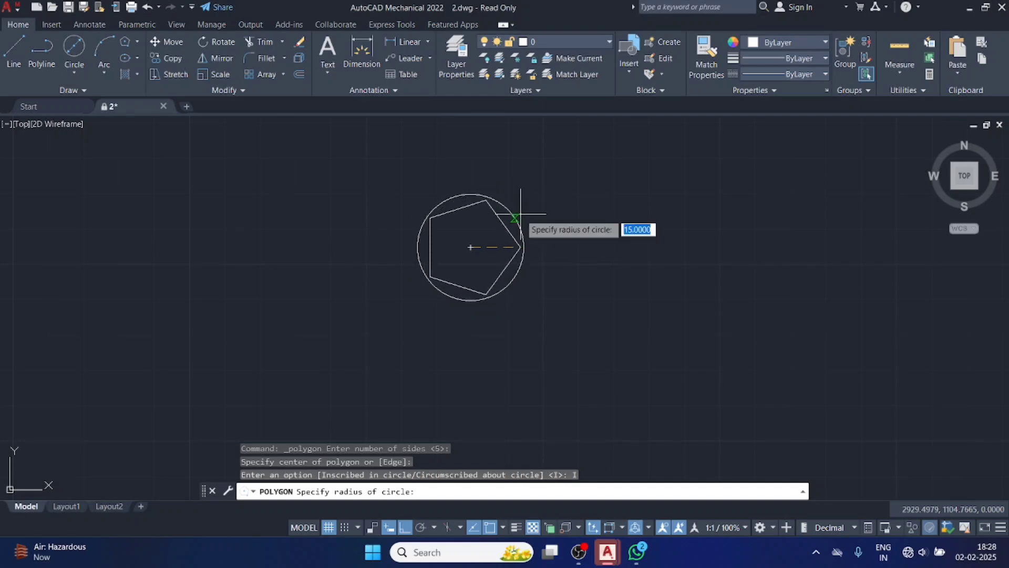
pyautogui.press('Return')
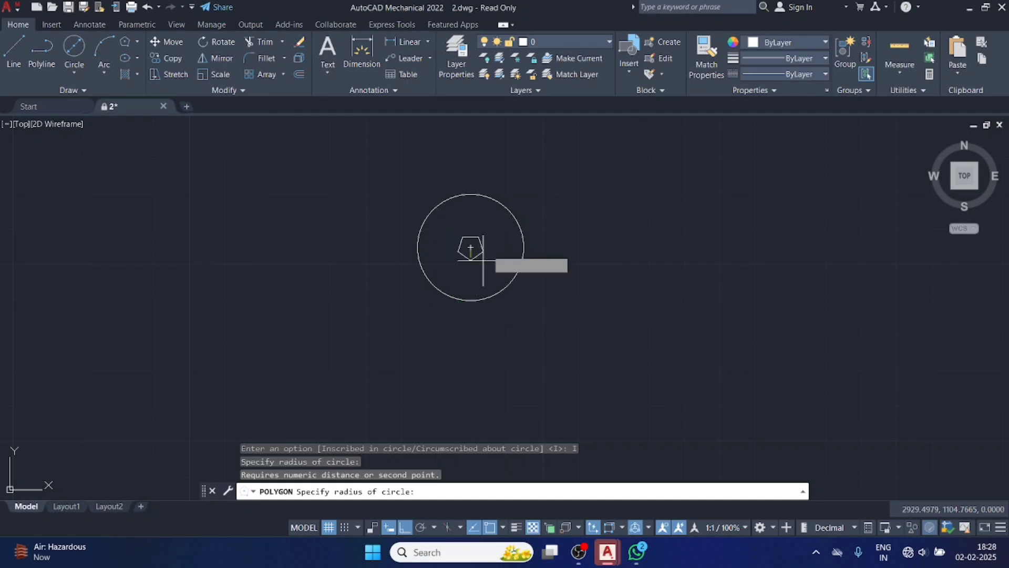
pyautogui.click(523, 247)
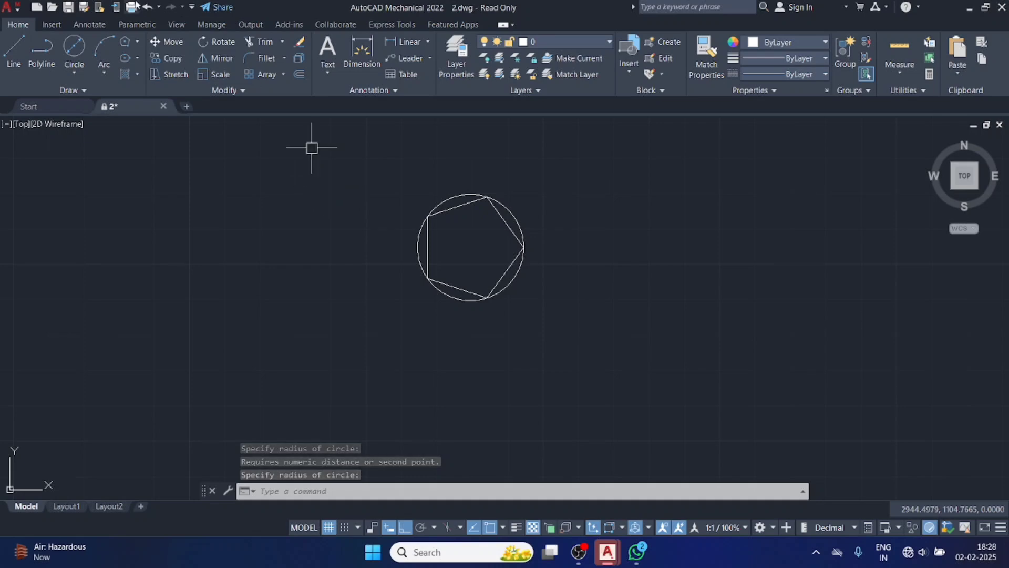
# Draw a 5-sided polygon circumscribed about the circle from its centre with radius 15, and erase the circle and both polygons.
pyautogui.click(138, 42)
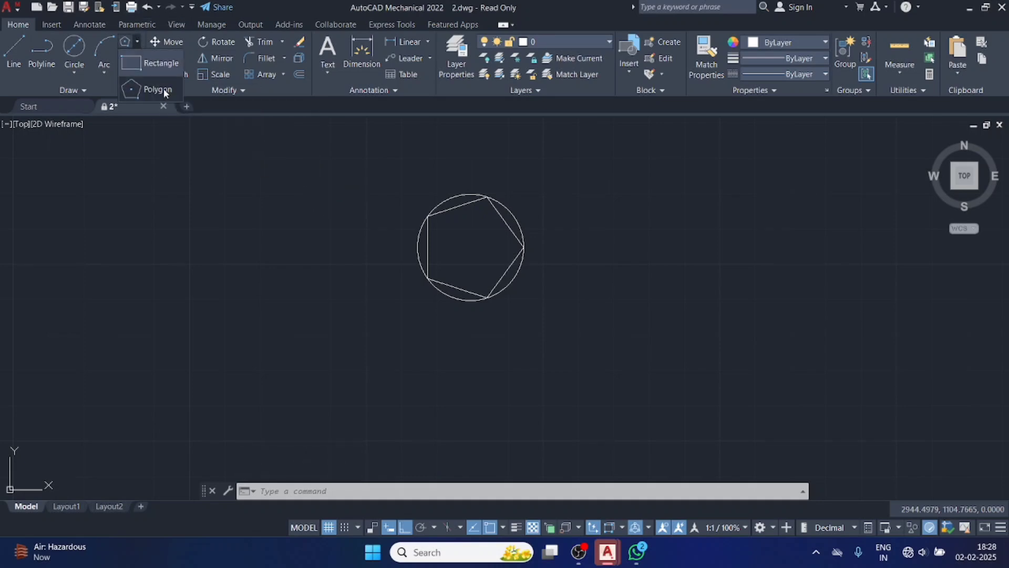
pyautogui.click(163, 88)
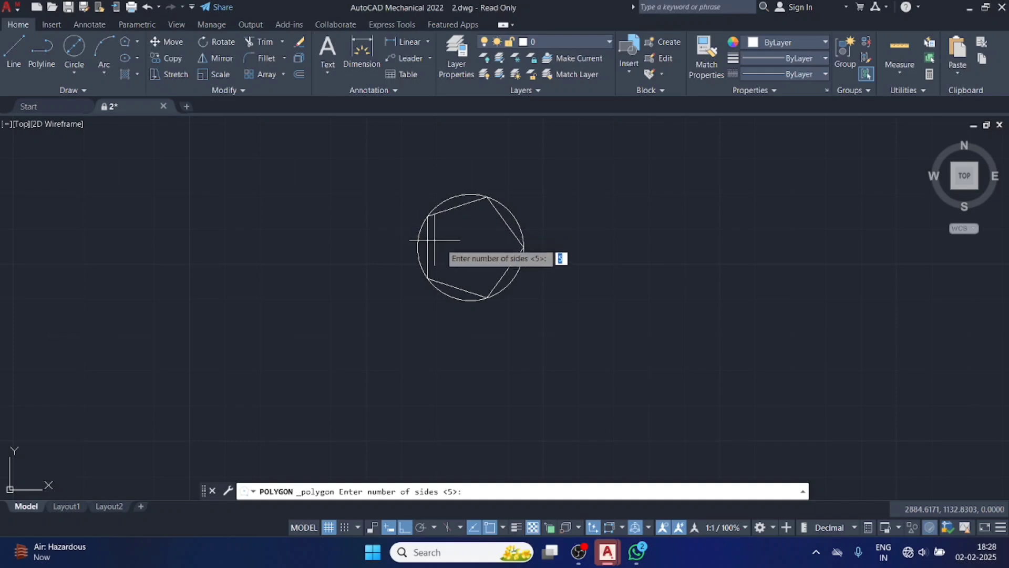
pyautogui.press('Return')
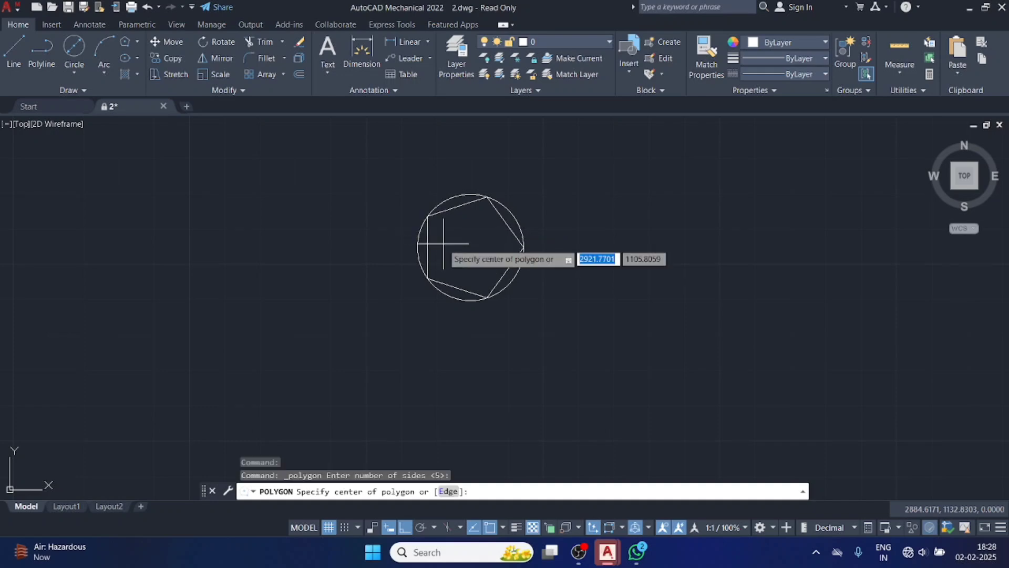
pyautogui.click(471, 247)
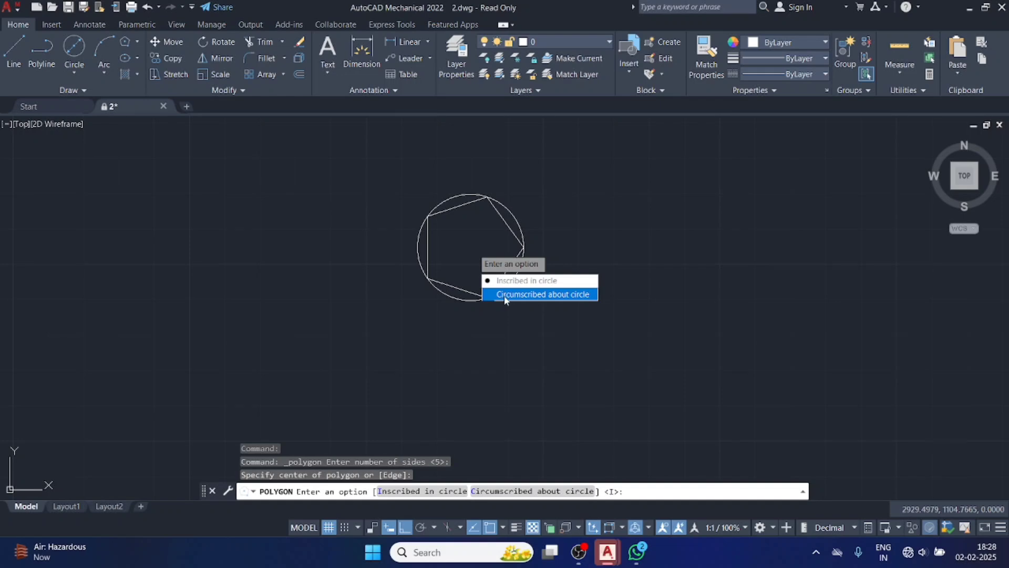
pyautogui.click(504, 294)
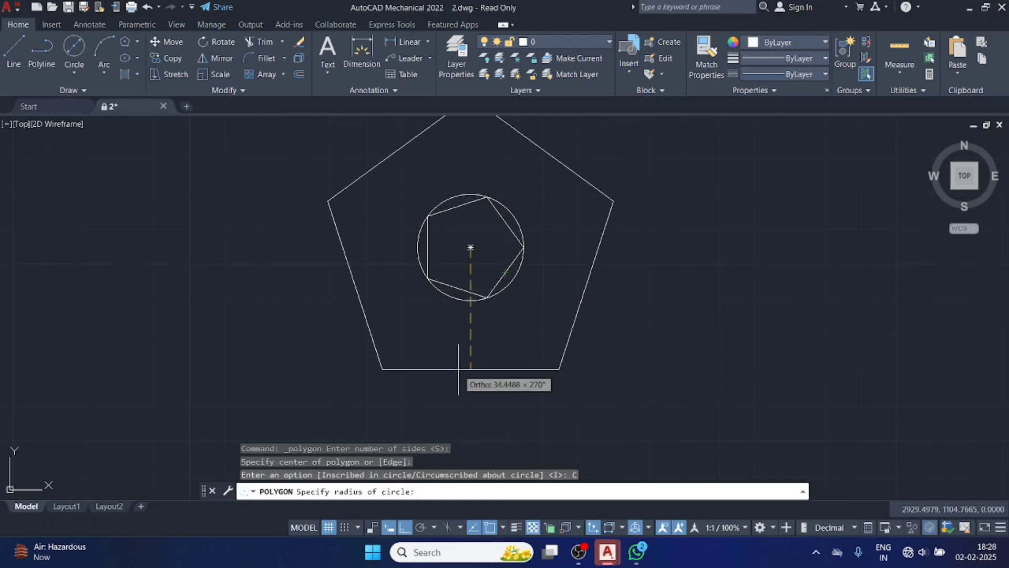
pyautogui.write('1')
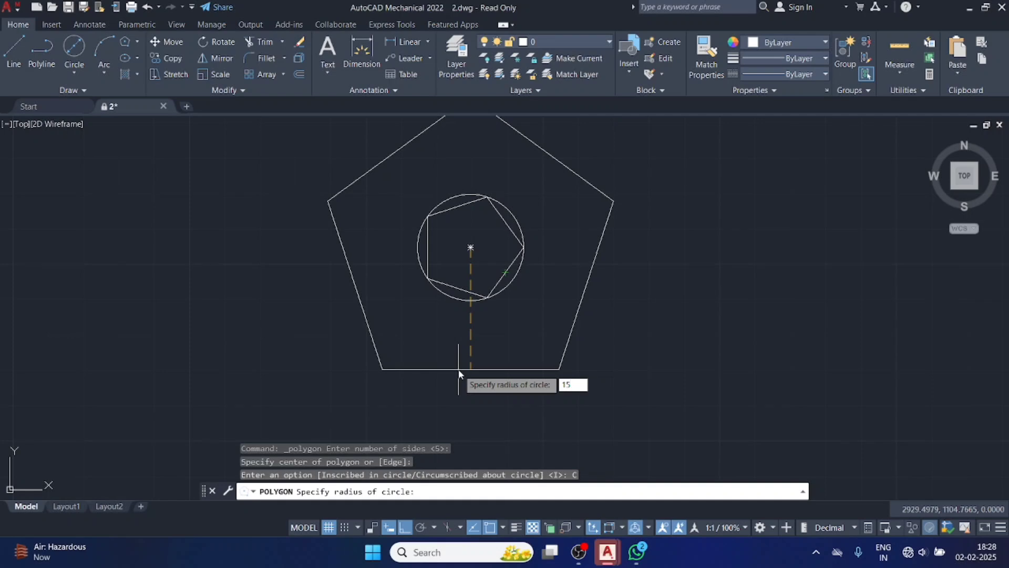
pyautogui.write('5')
pyautogui.press('Return')
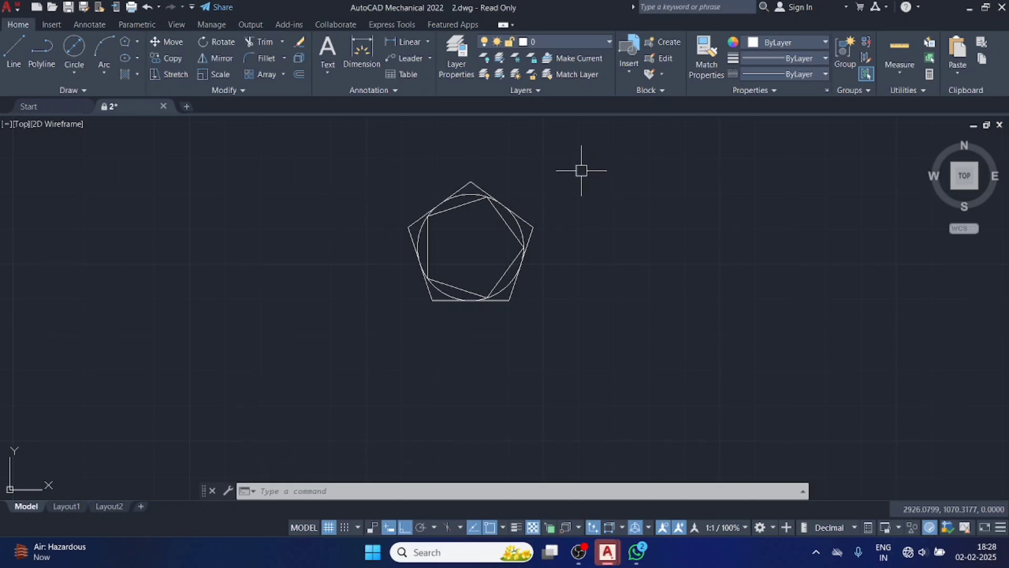
pyautogui.moveTo(543, 203); pyautogui.dragTo(373, 353)
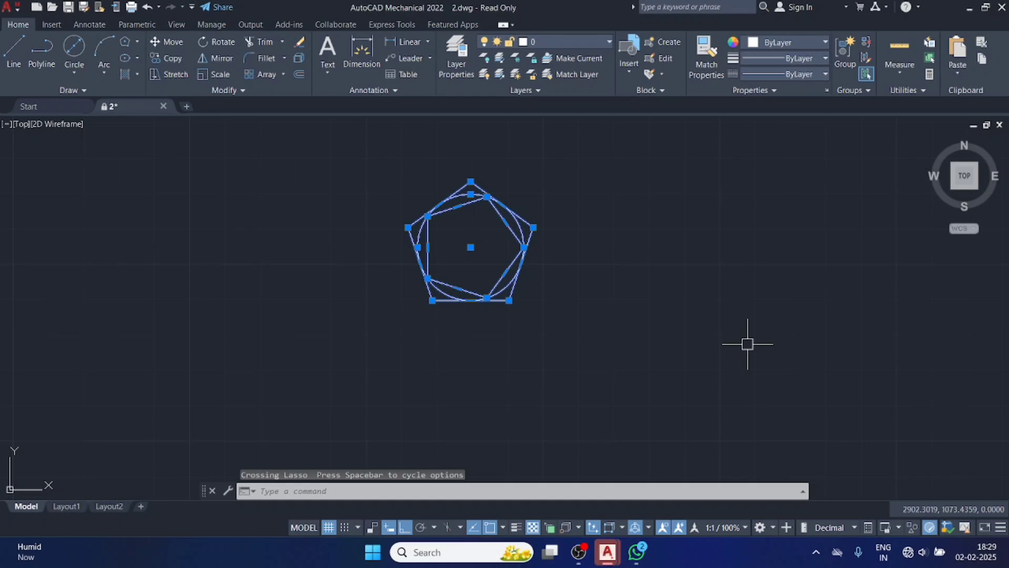
pyautogui.press('Delete')
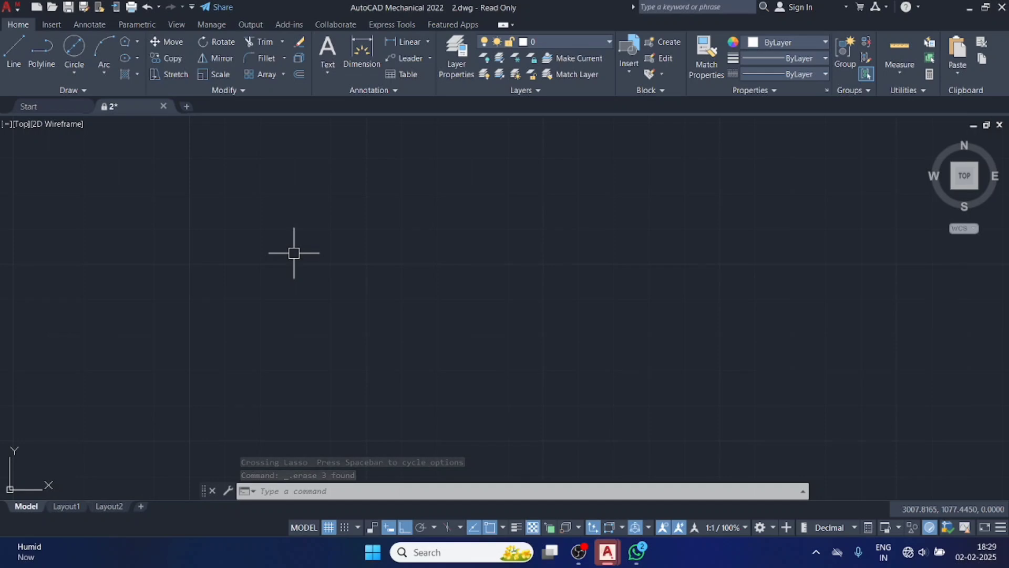
# Draw a rectangle 40 wide and 20 high in the empty drawing area, and erase it.
pyautogui.write('rec')
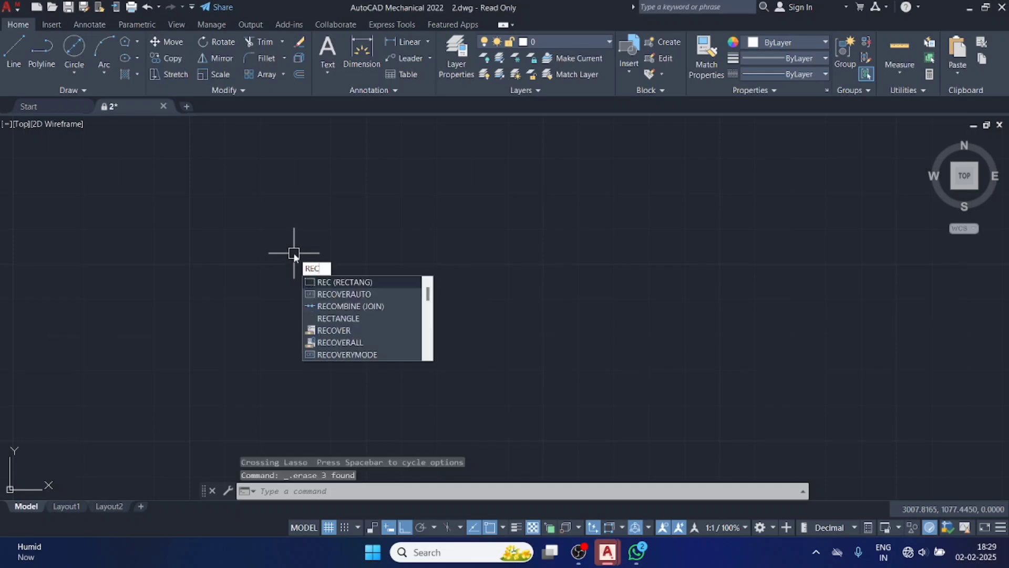
pyautogui.press('Return')
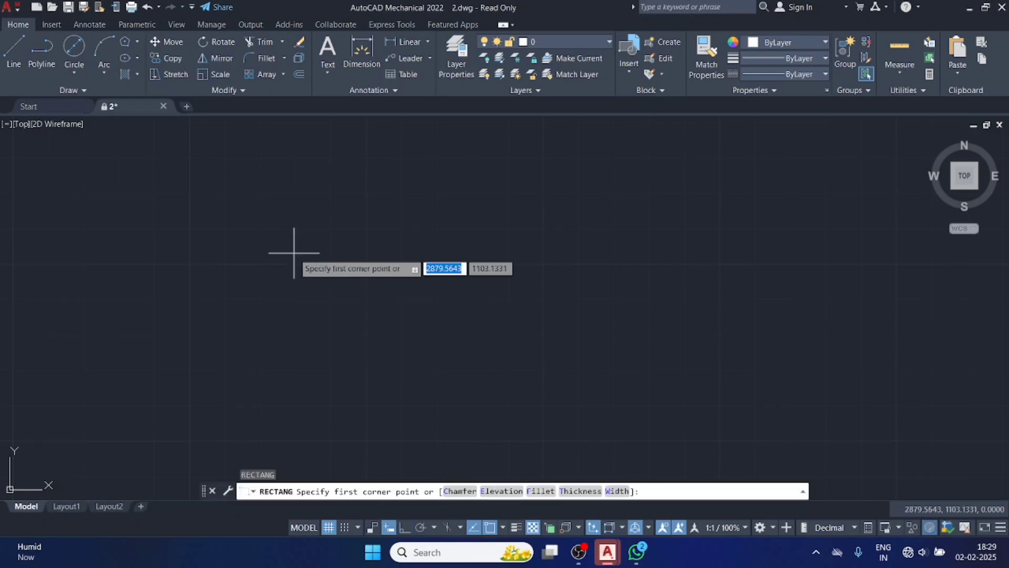
pyautogui.click(352, 286)
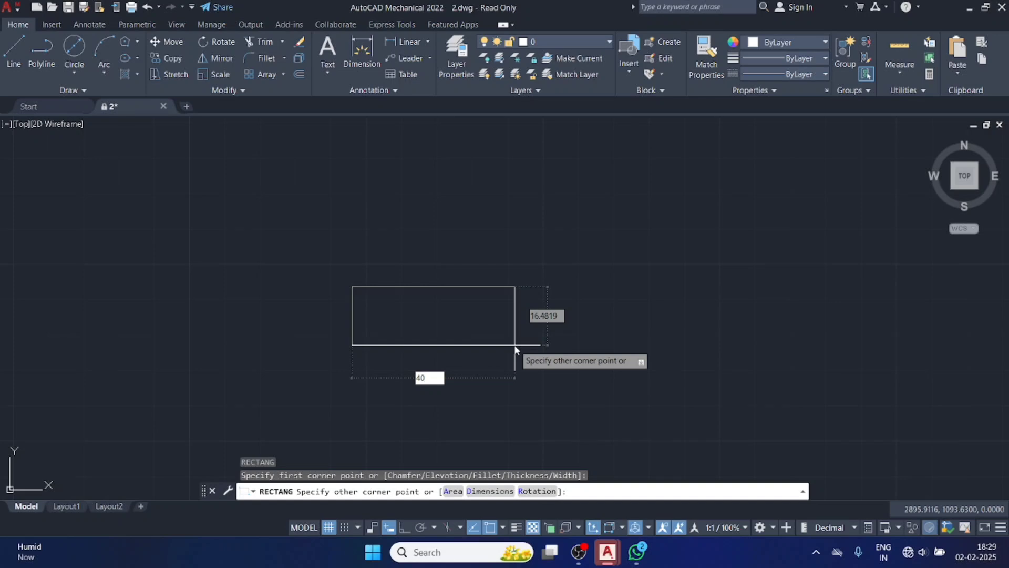
pyautogui.press('Tab')
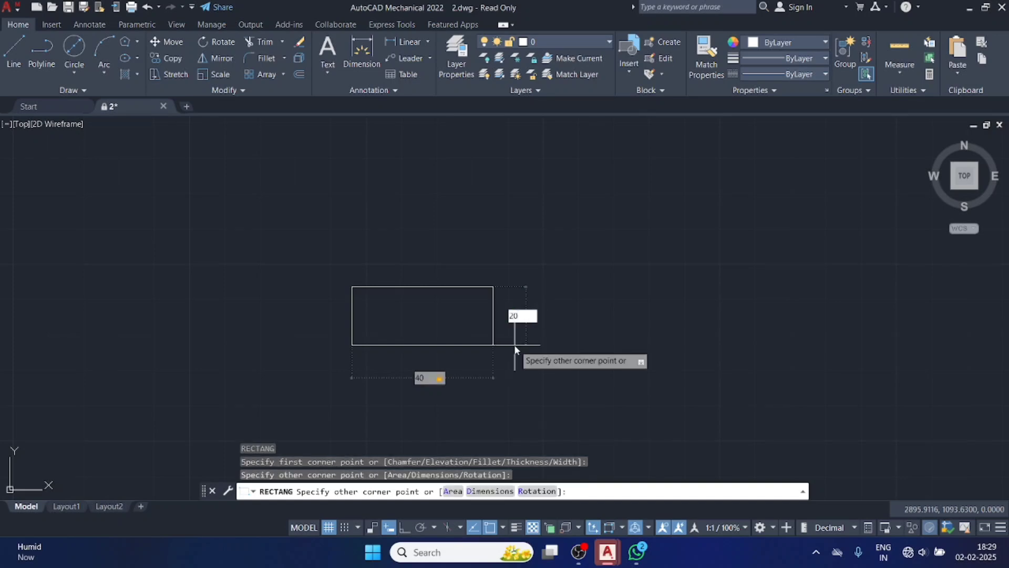
pyautogui.press('Return')
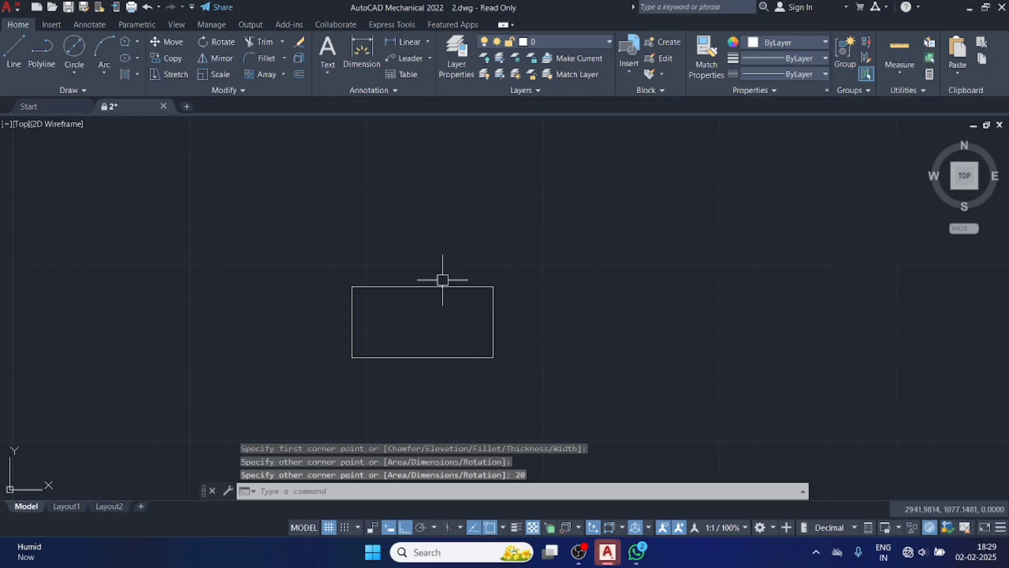
pyautogui.click(443, 282)
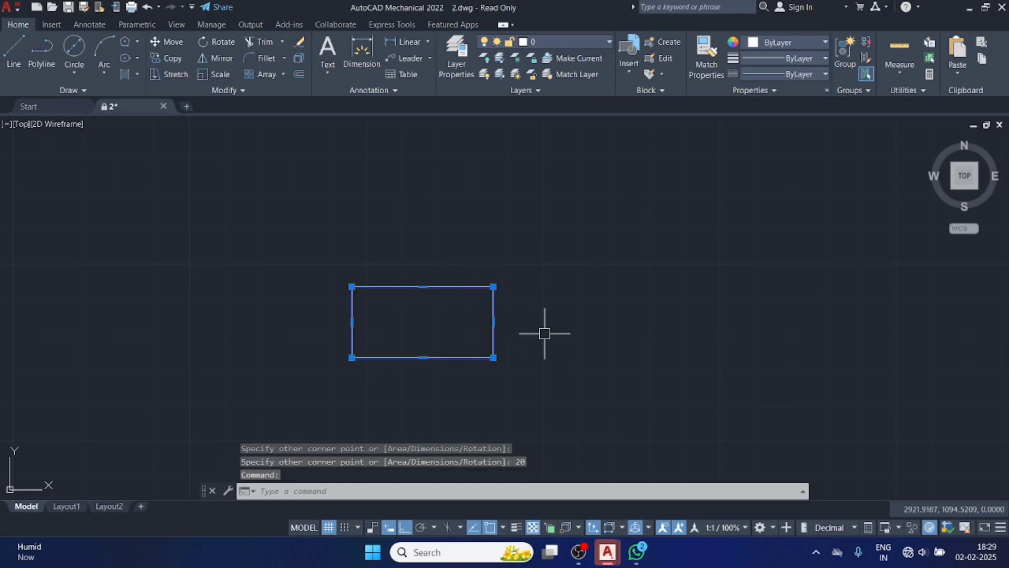
pyautogui.press('Delete')
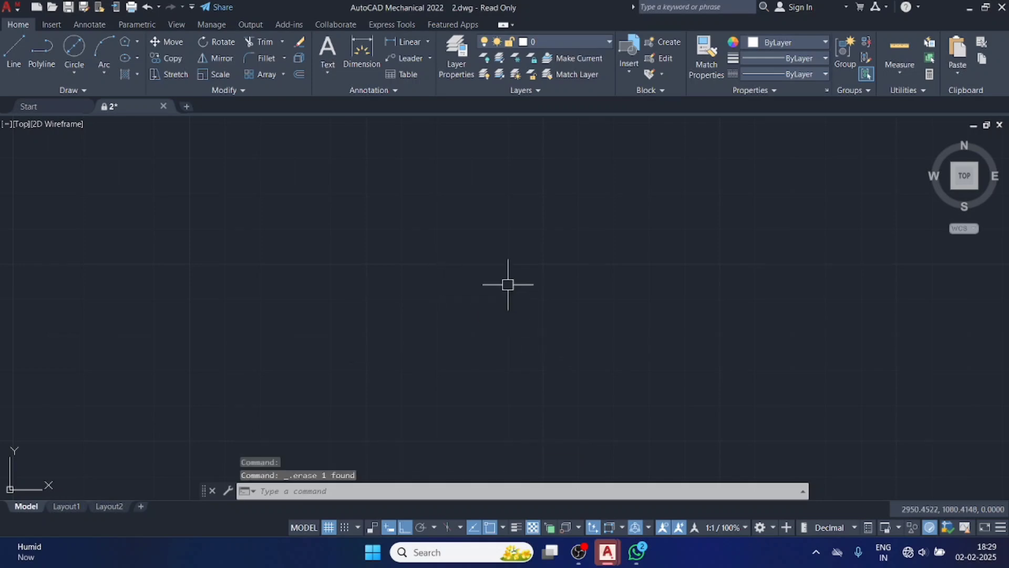
# Draw an ellipse by its centre with a horizontal semi-axis of about 34 and a shorter vertical one, and erase it.
pyautogui.click(136, 59)
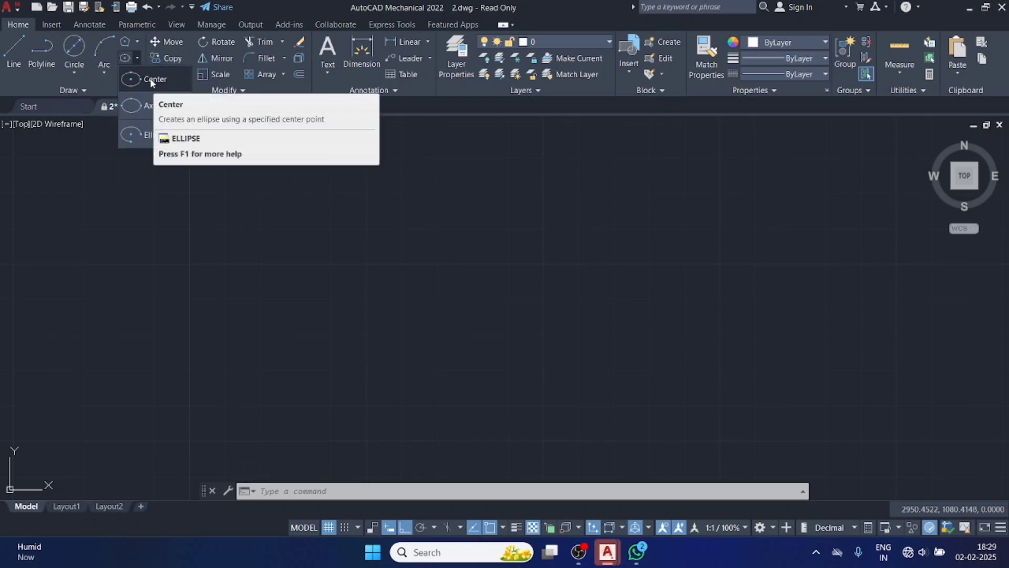
pyautogui.click(151, 80)
pyautogui.click(393, 288)
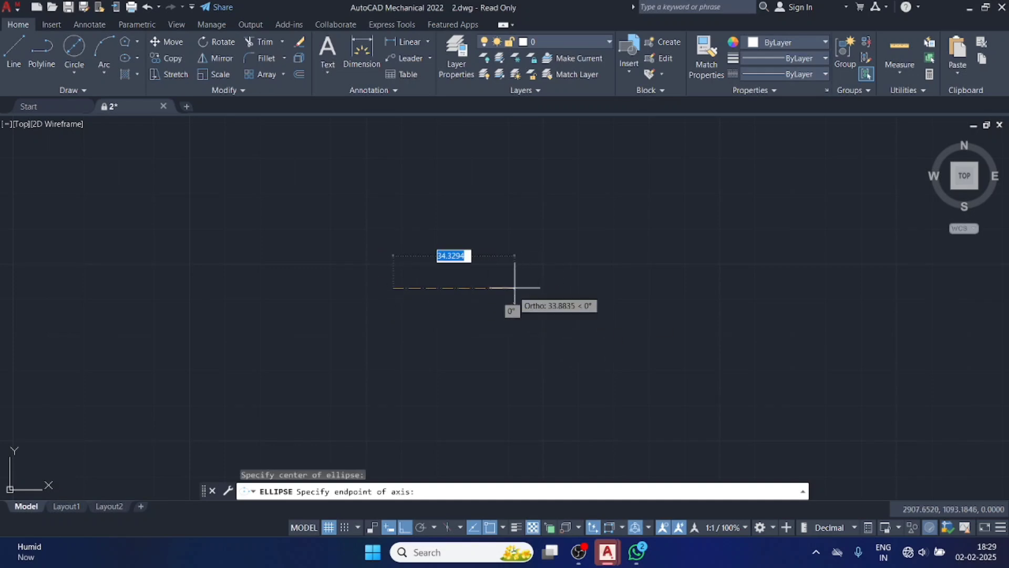
pyautogui.click(515, 288)
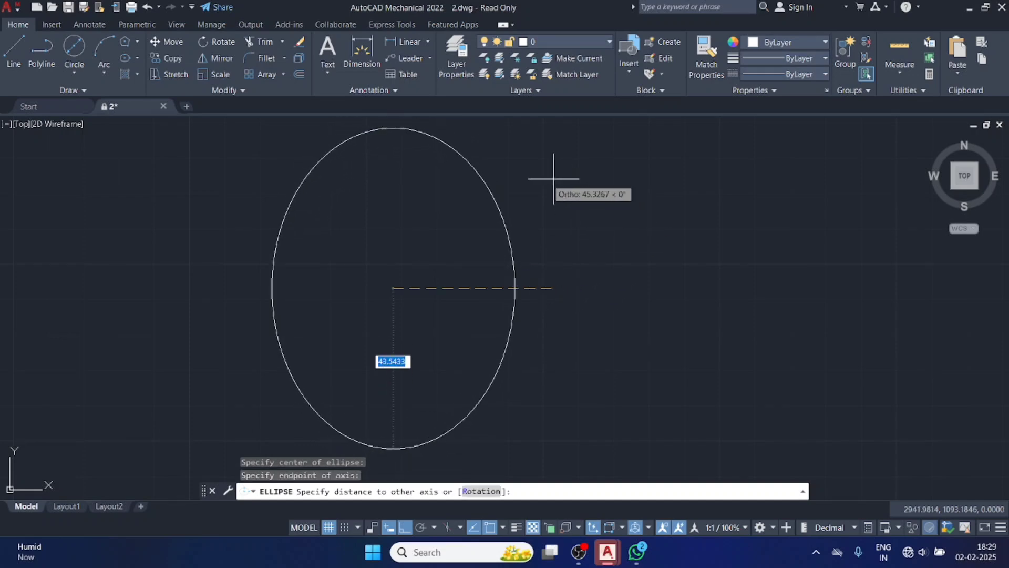
pyautogui.click(320, 215)
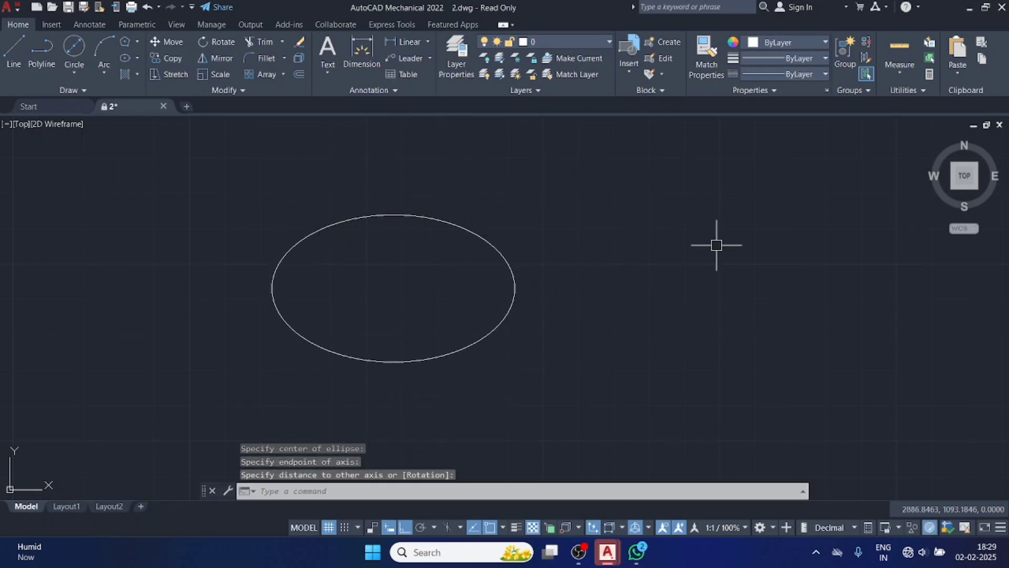
pyautogui.click(271, 287)
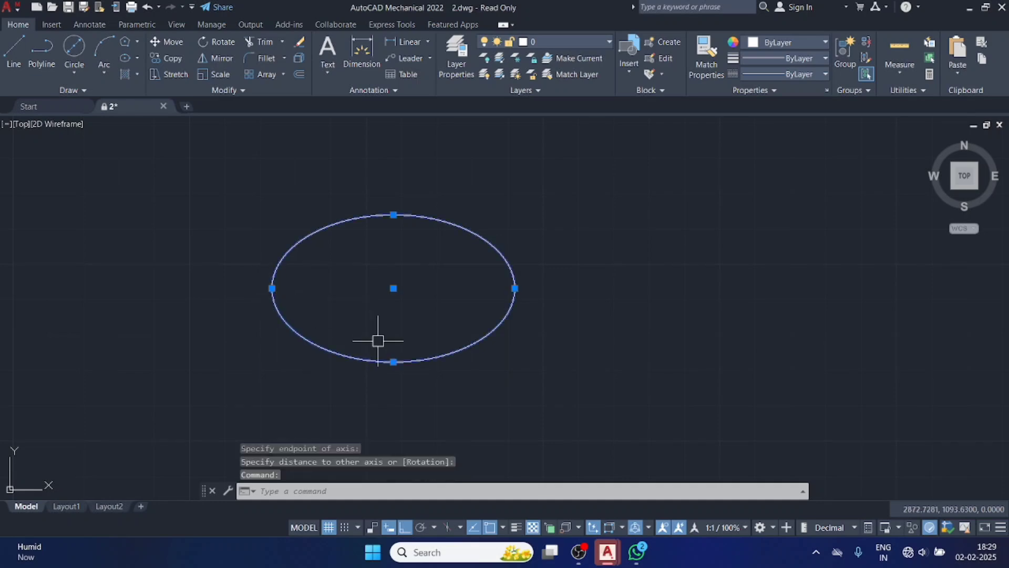
pyautogui.press('Delete')
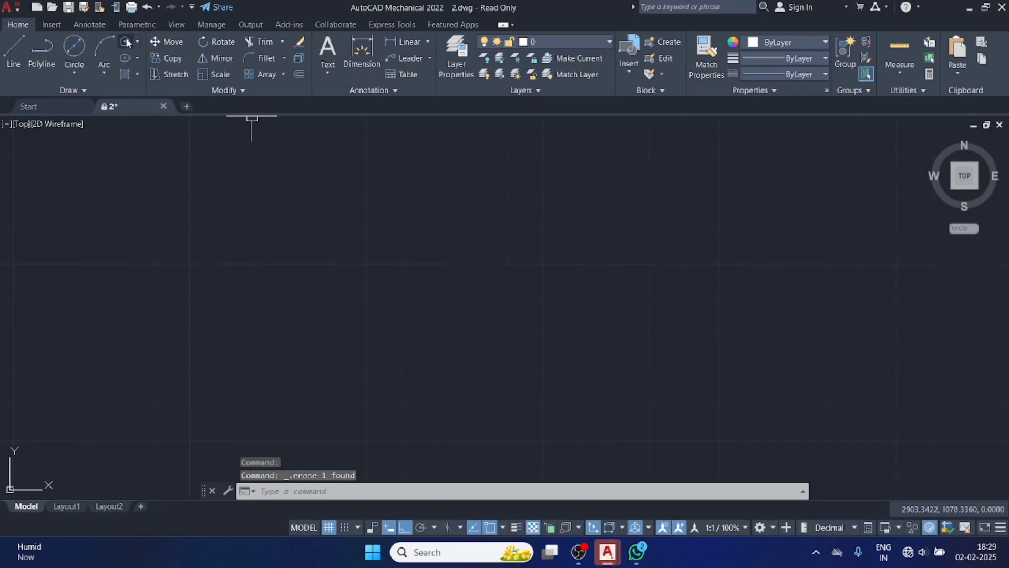
# Draw a single horizontal line about 51 long in the empty drawing area.
pyautogui.click(135, 58)
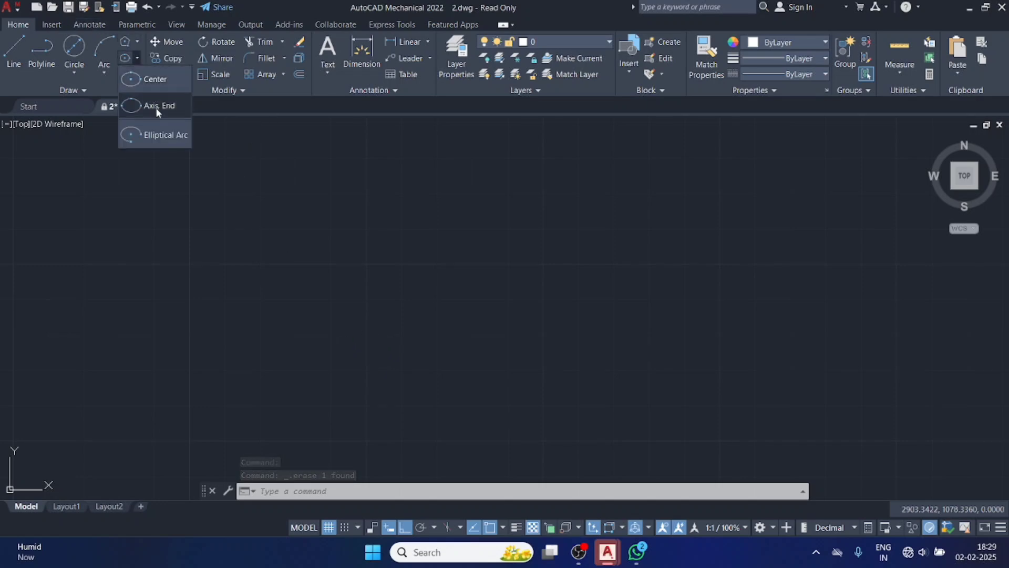
pyautogui.click(9, 55)
pyautogui.click(349, 300)
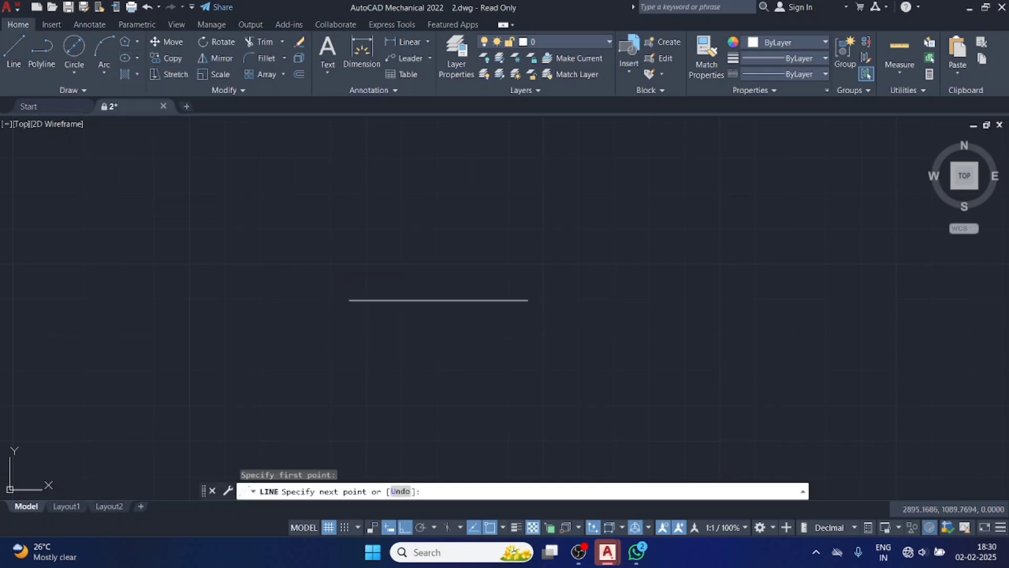
pyautogui.click(527, 300)
pyautogui.press('Escape')
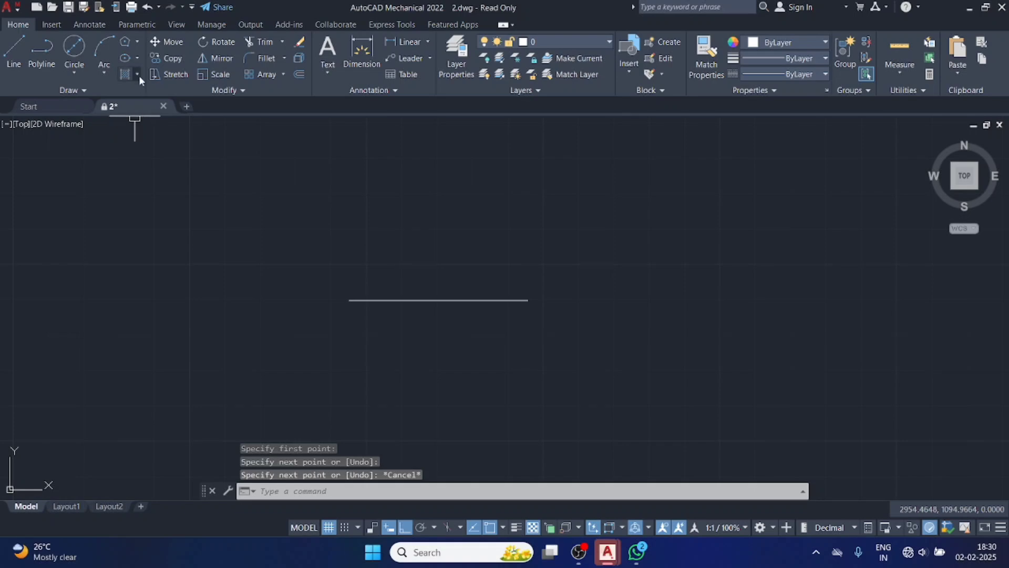
# Draw an Axis, End ellipse using the line's two endpoints and a vertical semi-axis of about 48, and erase the ellipse.
pyautogui.click(136, 58)
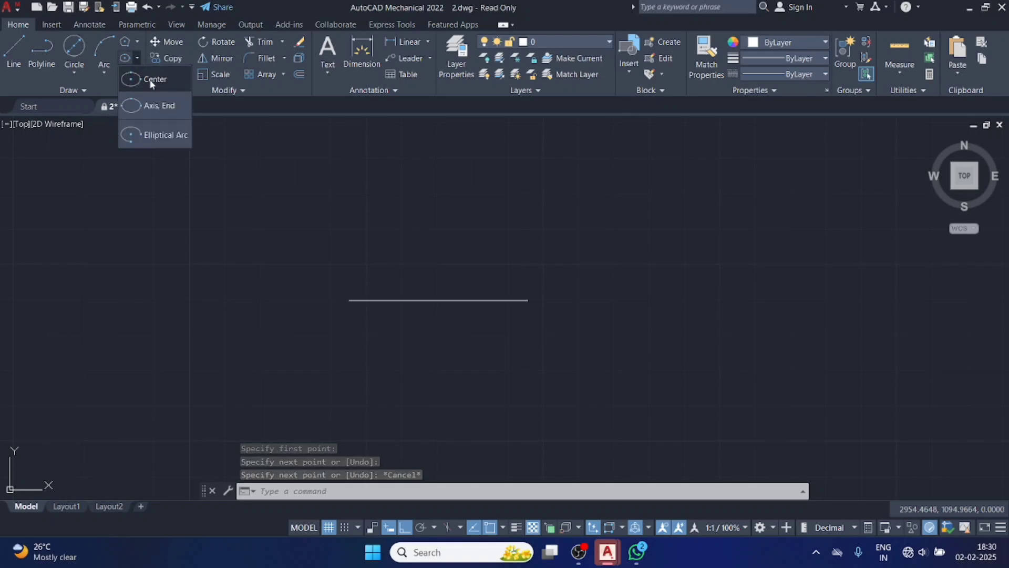
pyautogui.click(157, 107)
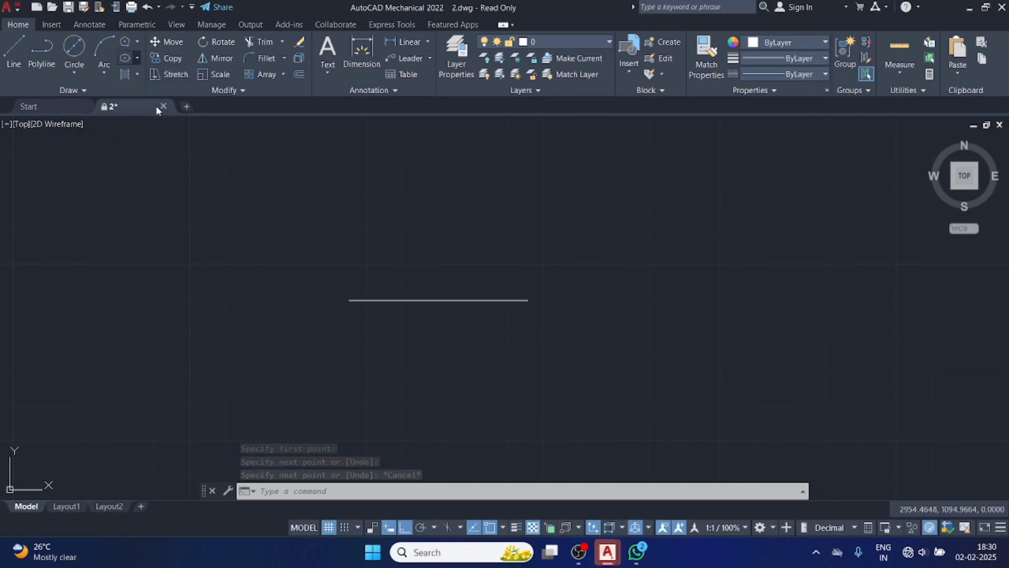
pyautogui.click(349, 300)
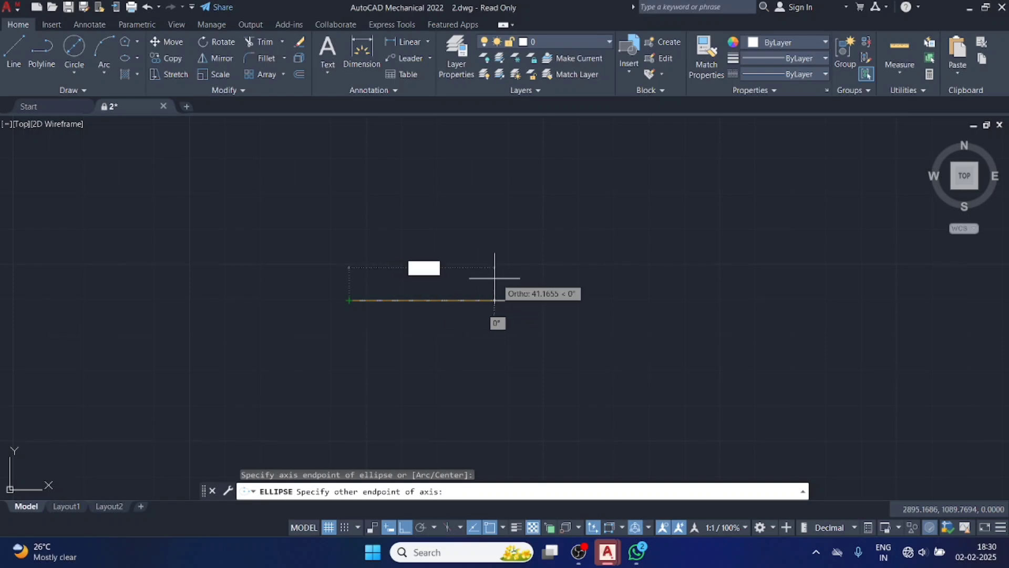
pyautogui.click(529, 300)
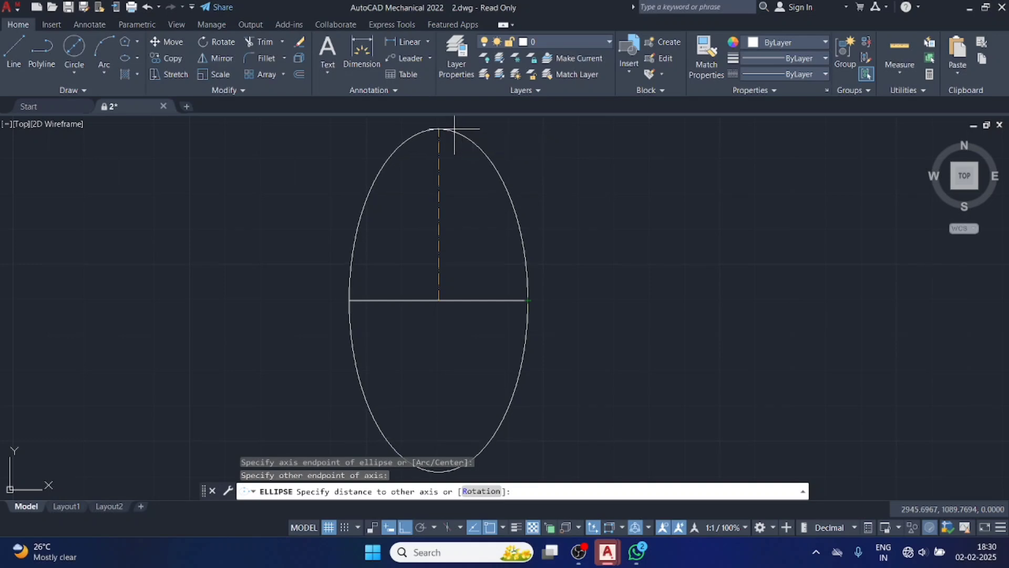
pyautogui.click(460, 132)
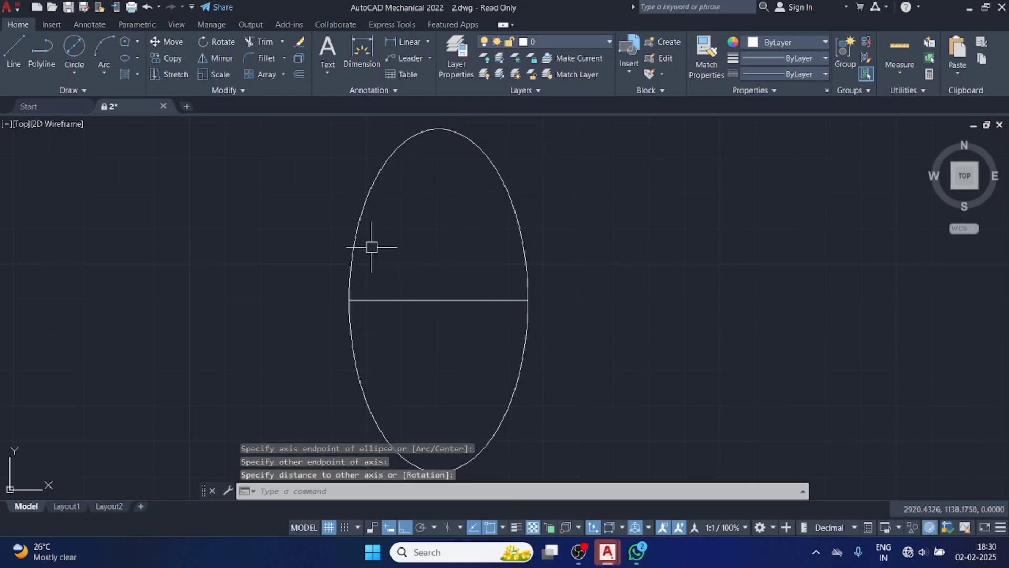
pyautogui.click(354, 234)
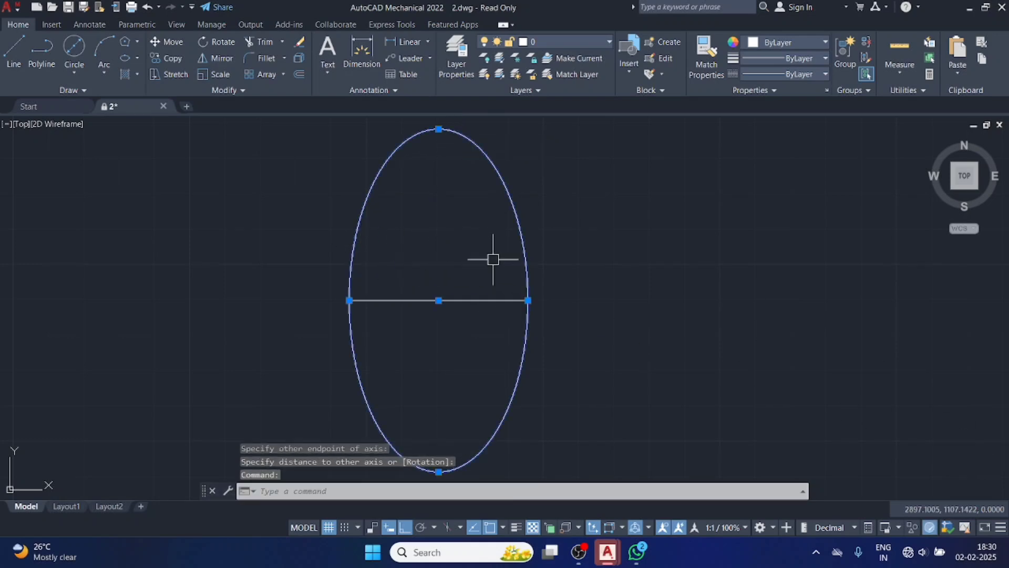
pyautogui.press('Delete')
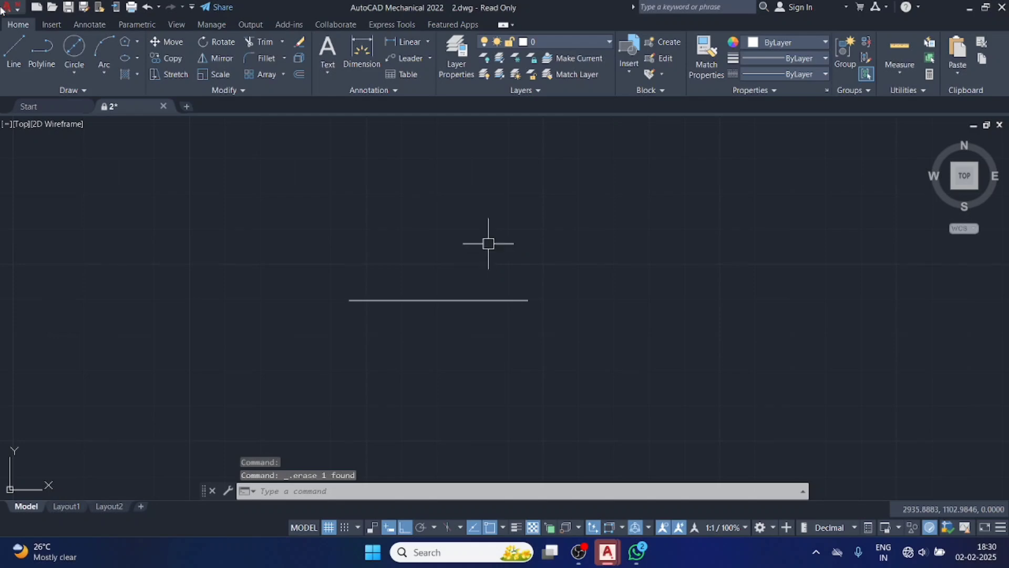
# Draw an elliptical arc above the line with a horizontal axis about 56 long, covering only its lower-right part, and erase it.
pyautogui.click(137, 55)
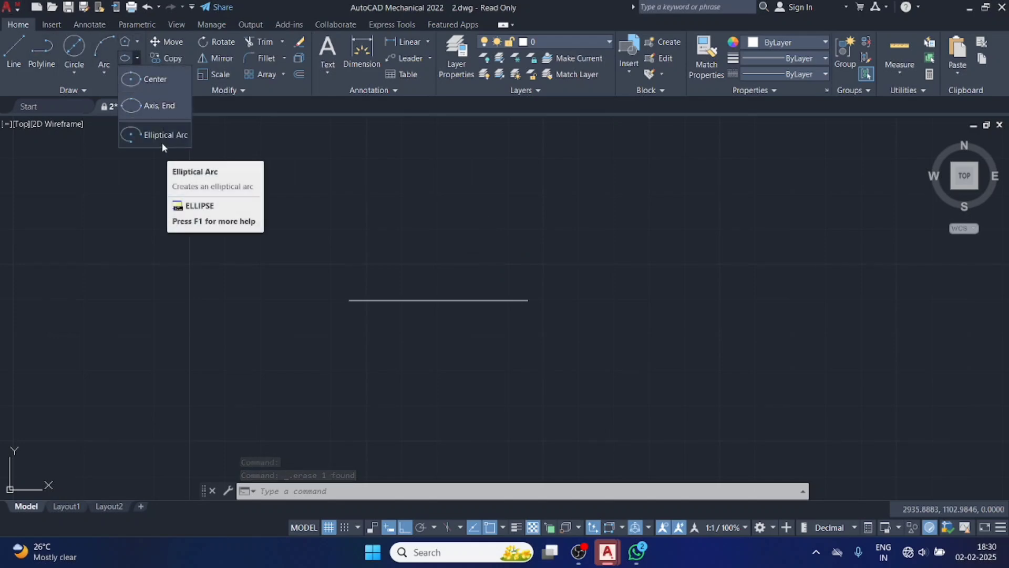
pyautogui.click(160, 138)
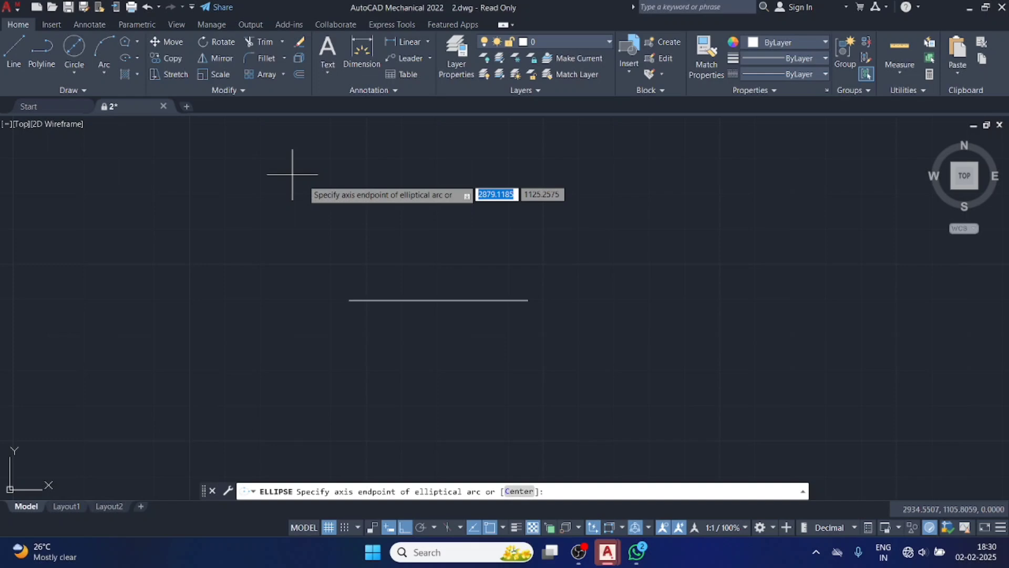
pyautogui.click(290, 207)
pyautogui.click(489, 266)
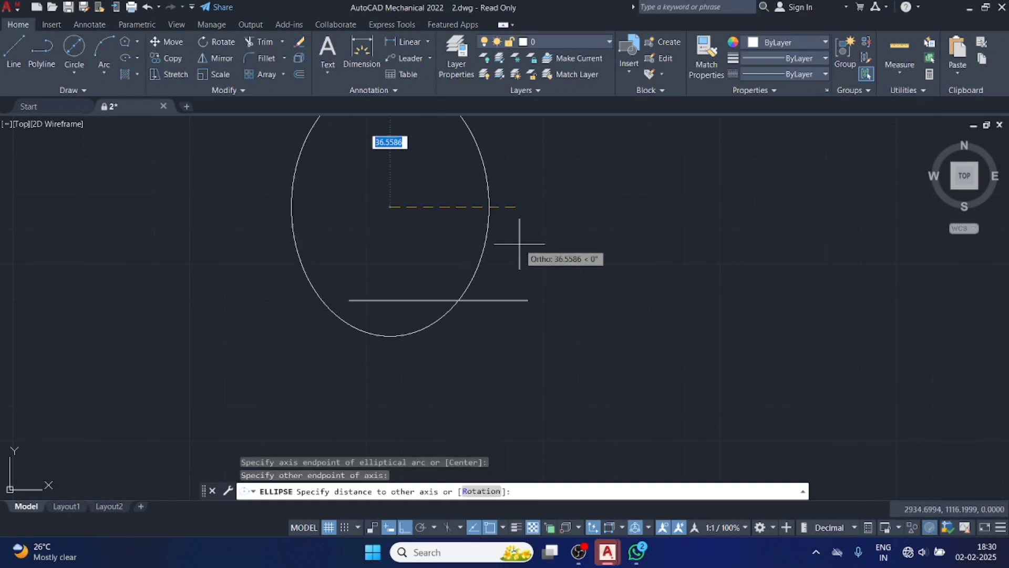
pyautogui.click(427, 213)
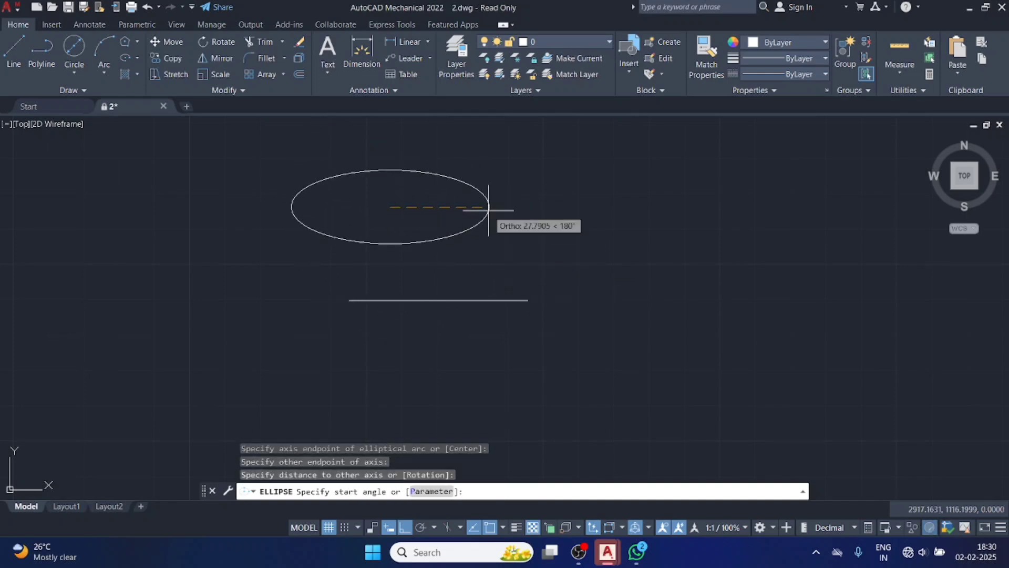
pyautogui.click(528, 300)
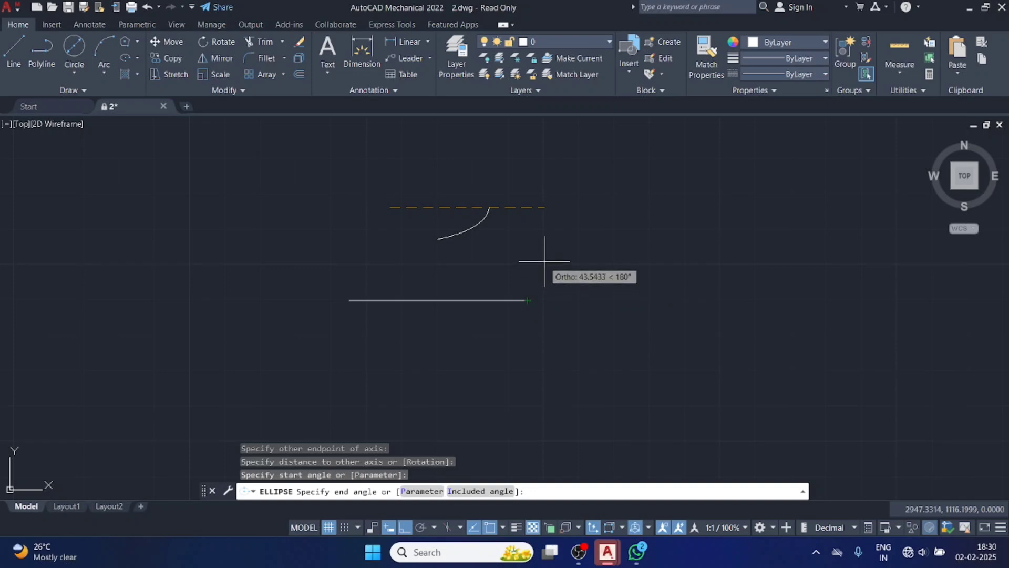
pyautogui.click(557, 177)
pyautogui.click(457, 233)
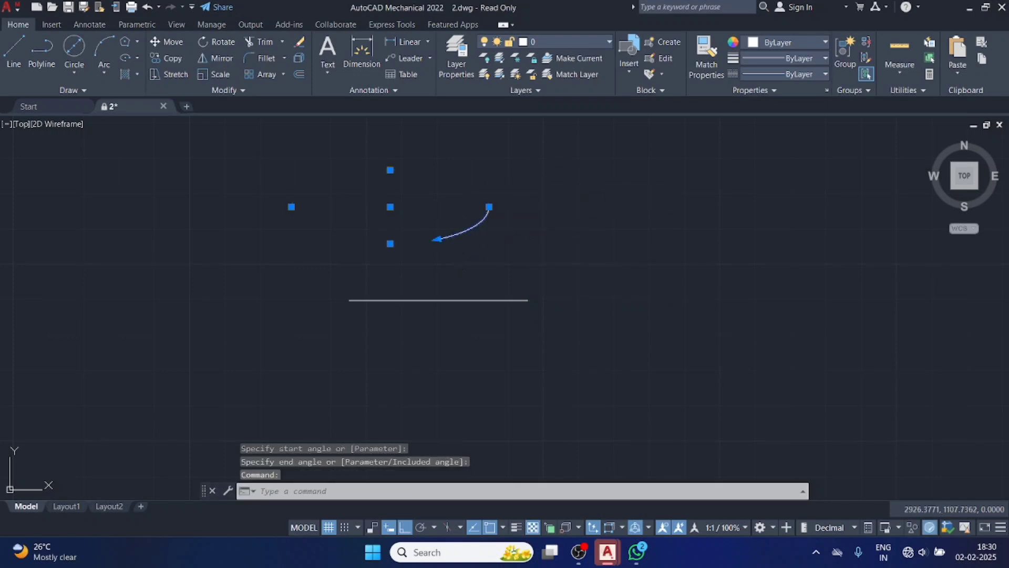
pyautogui.press('Delete')
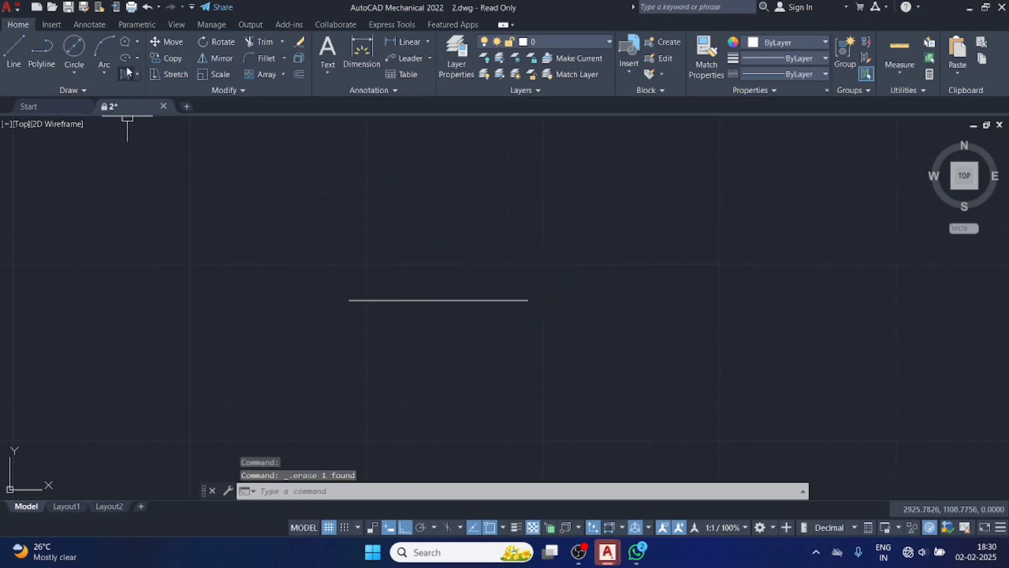
# Draw a three-quarter elliptical arc using the line's endpoints as its axis, starting at the right endpoint and ending at the lowest point.
pyautogui.click(138, 58)
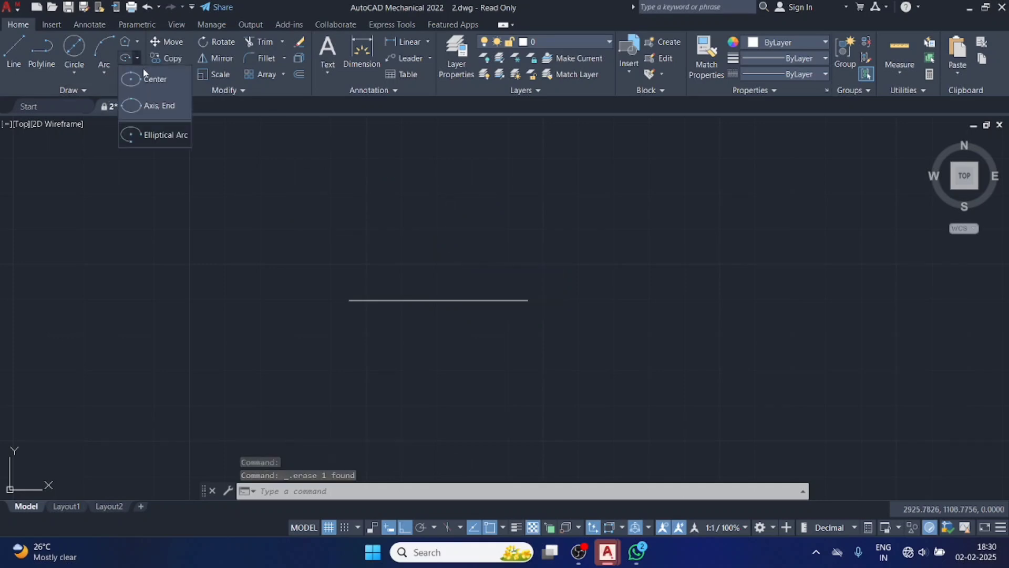
pyautogui.click(162, 134)
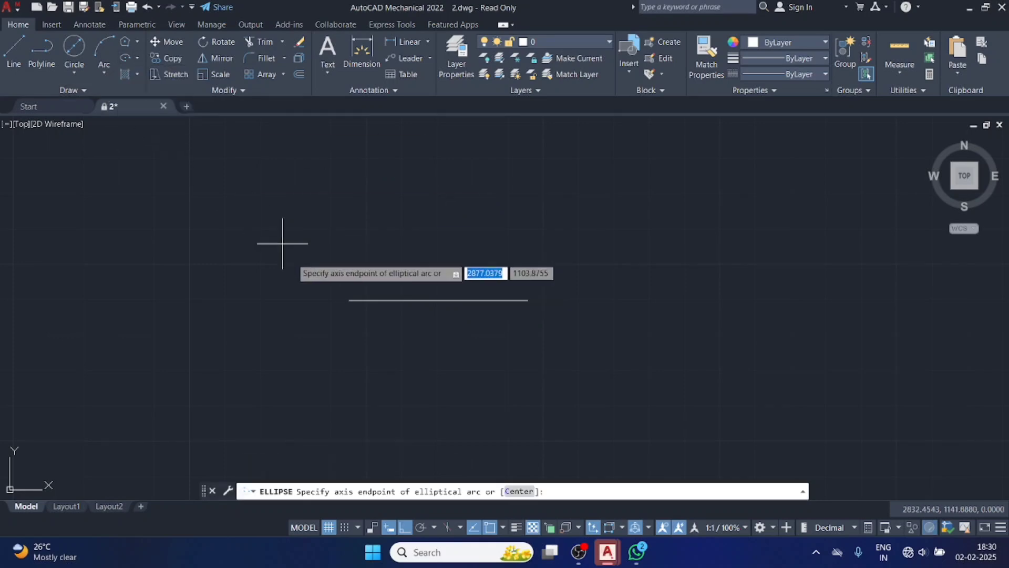
pyautogui.click(349, 301)
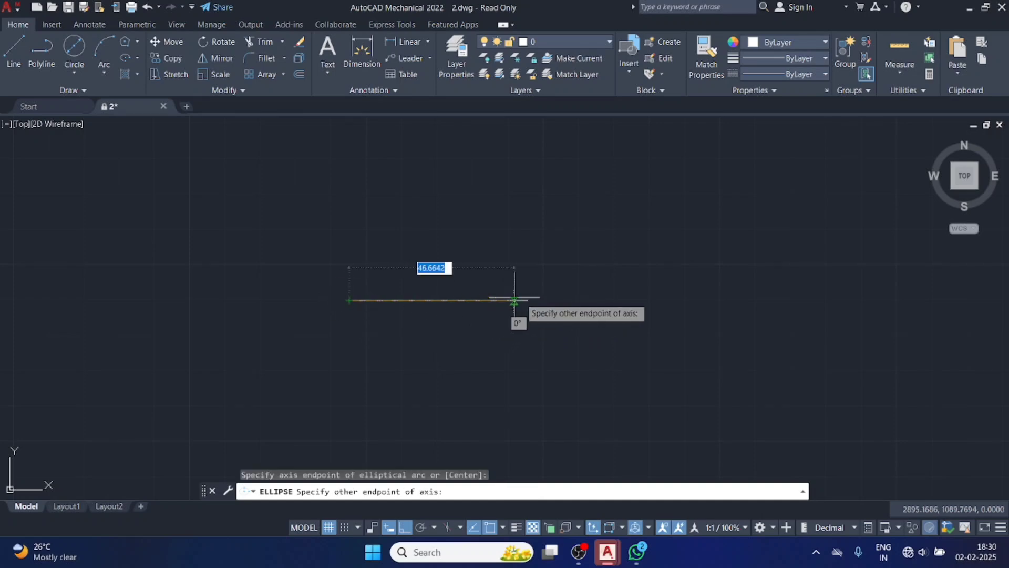
pyautogui.click(528, 300)
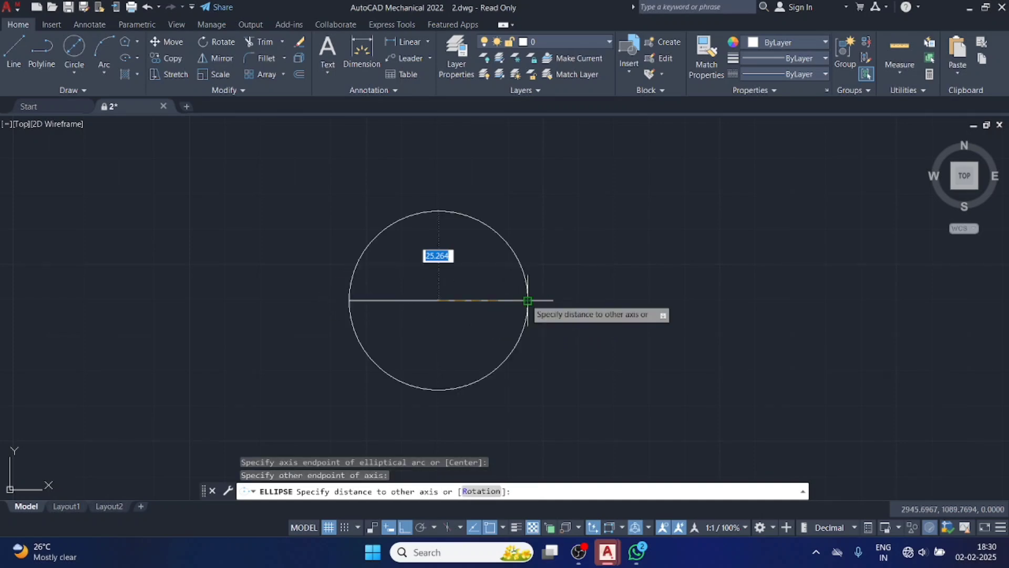
pyautogui.click(530, 318)
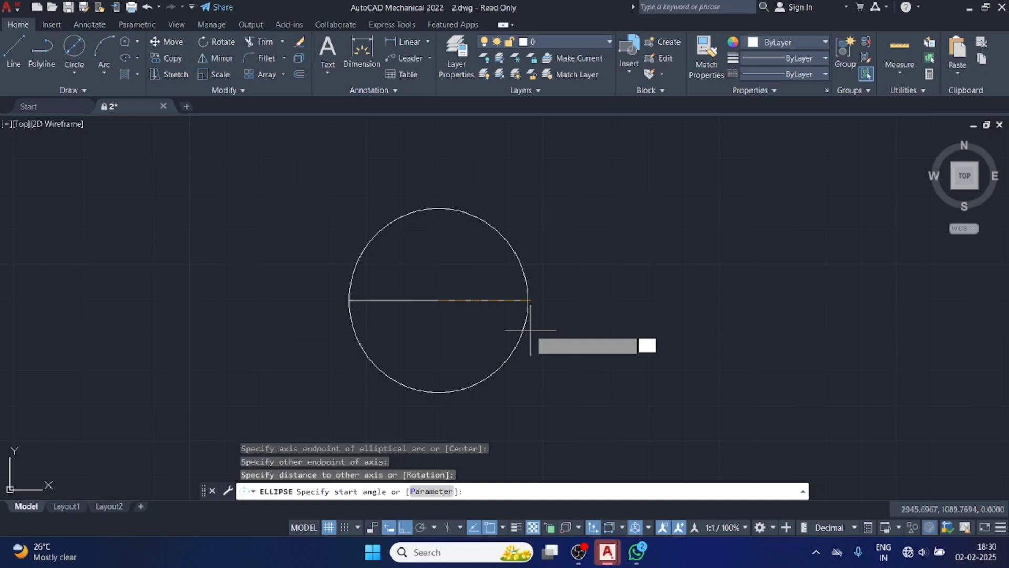
pyautogui.click(528, 300)
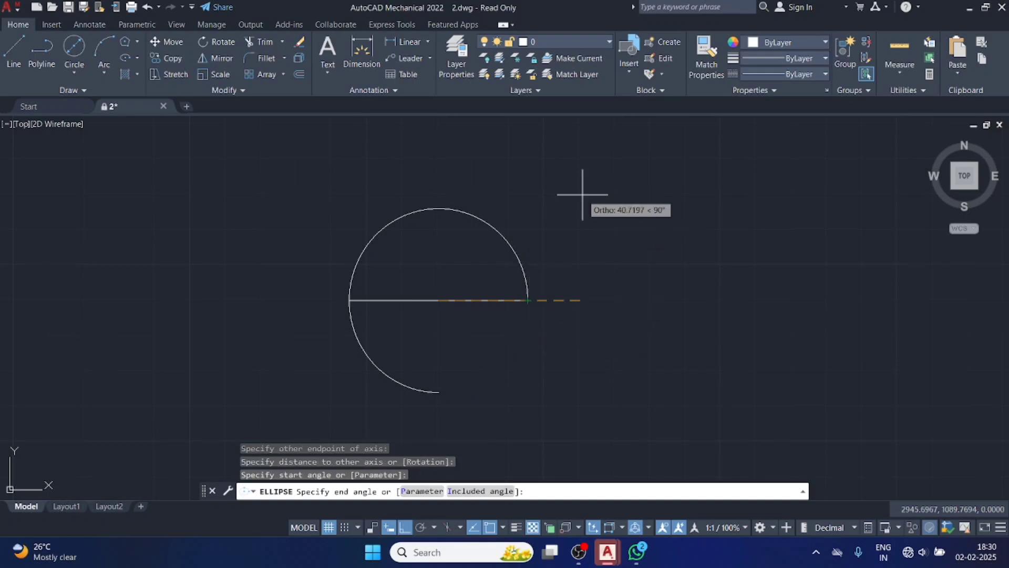
pyautogui.click(633, 264)
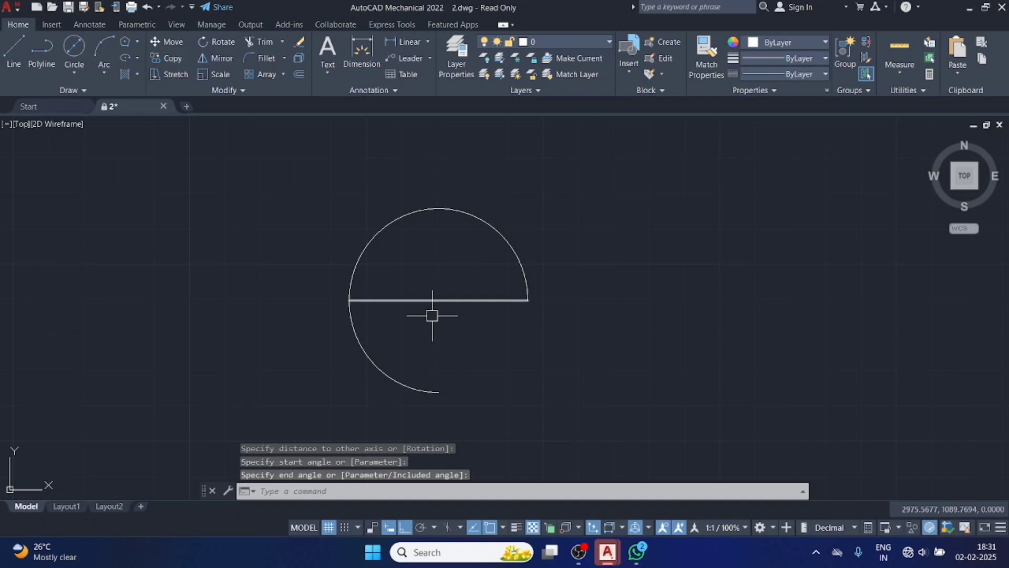
# Erase the elliptical arc and the horizontal line.
pyautogui.click(436, 210)
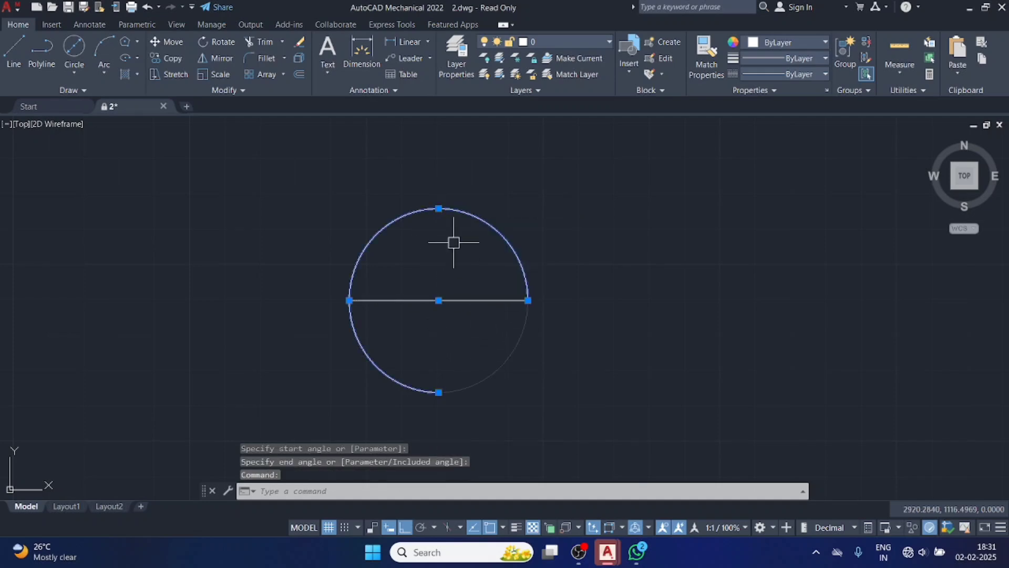
pyautogui.press('Delete')
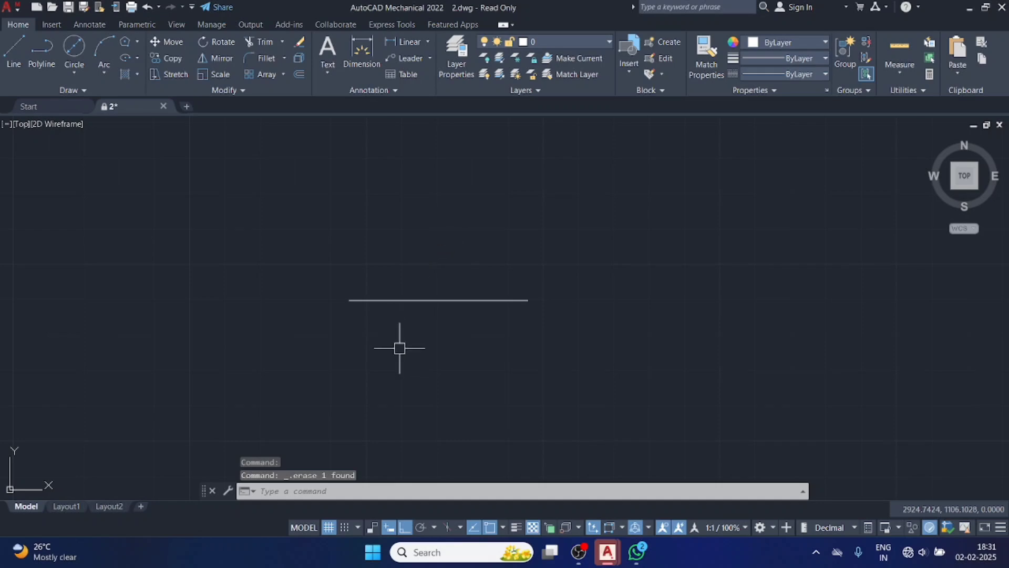
pyautogui.click(403, 302)
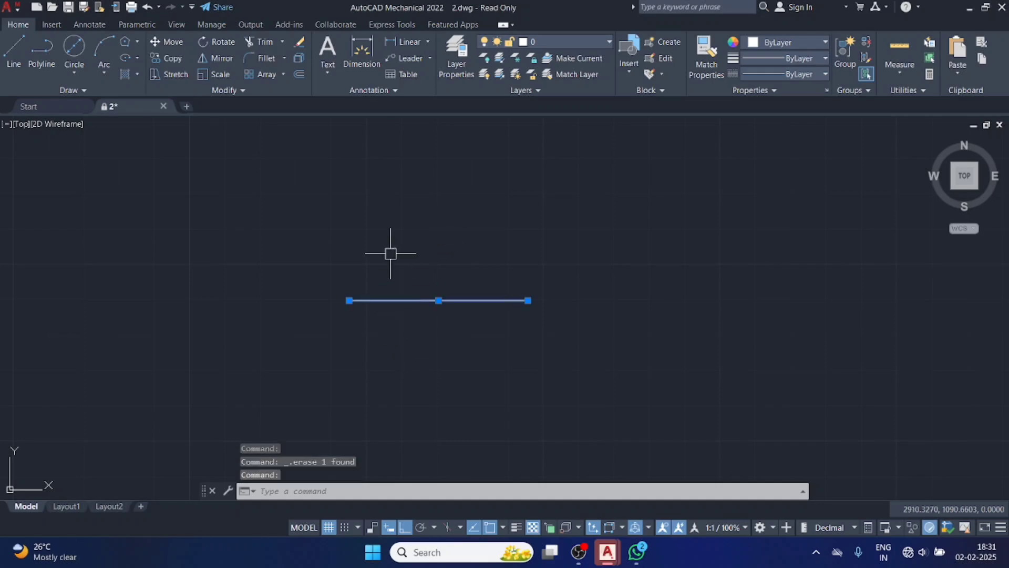
pyautogui.press('Delete')
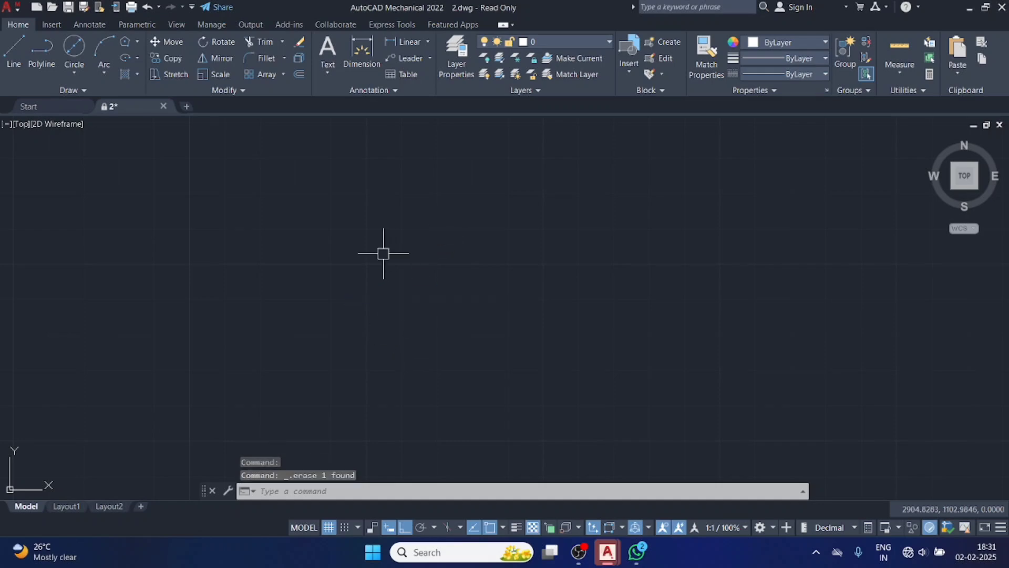
pyautogui.click(140, 76)
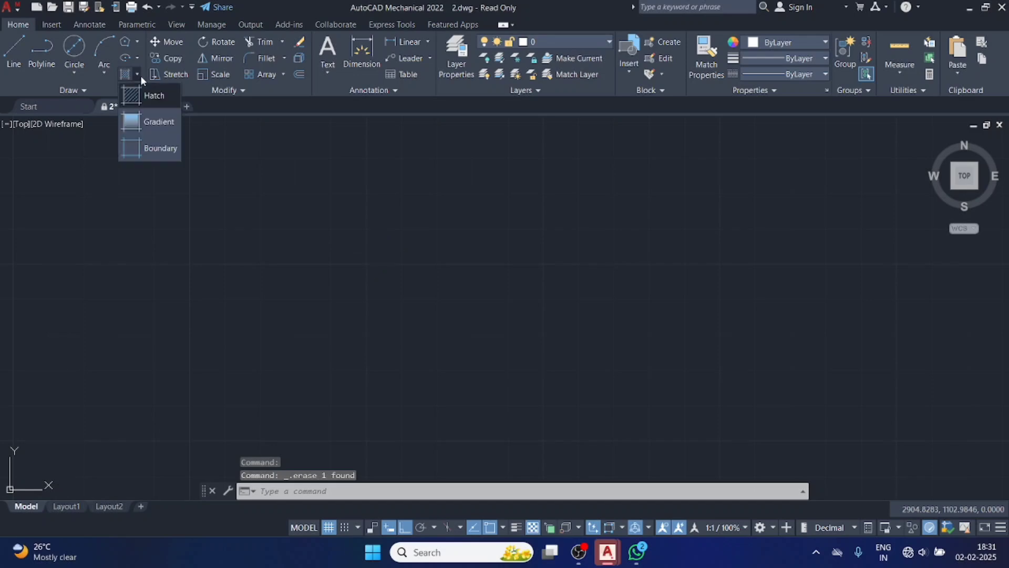
pyautogui.click(136, 70)
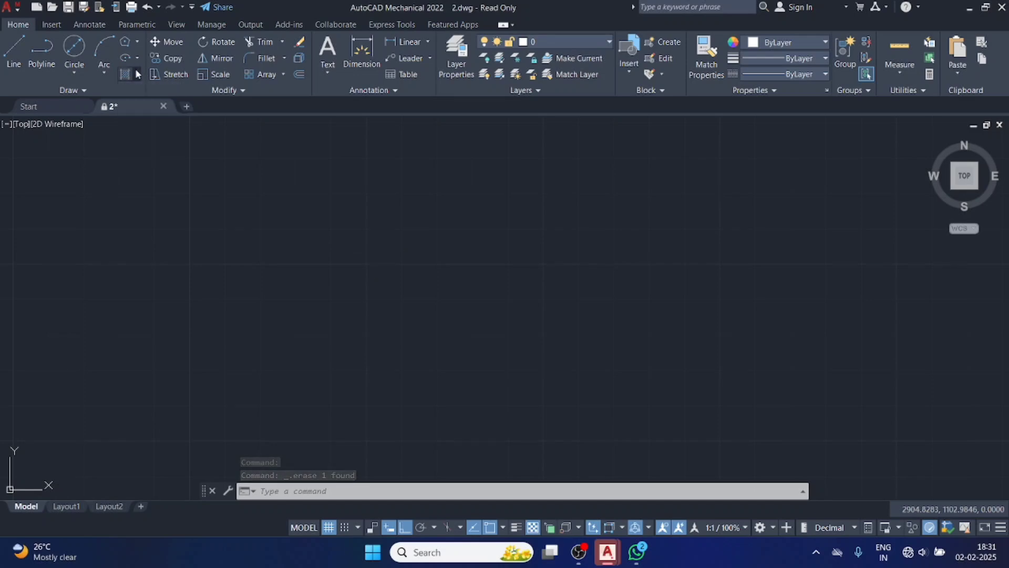
# Draw a Center, Diameter circle about 30 in diameter in the empty drawing area.
pyautogui.click(73, 61)
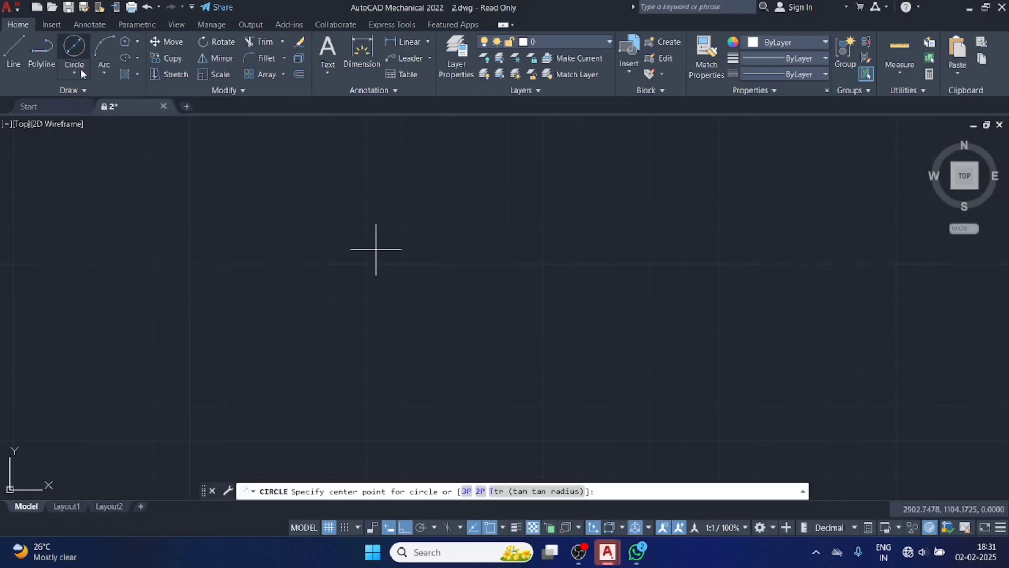
pyautogui.click(322, 230)
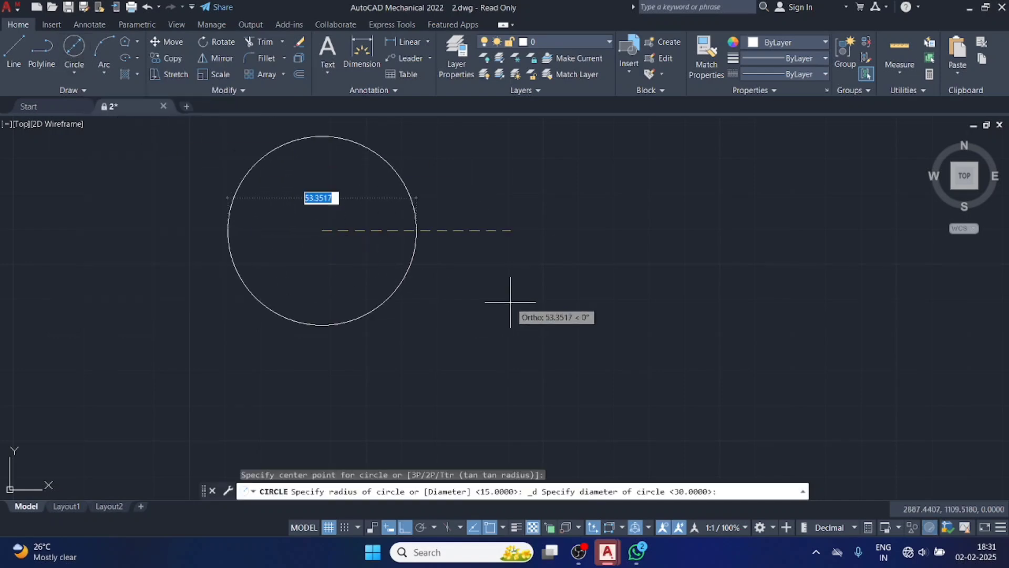
pyautogui.click(425, 268)
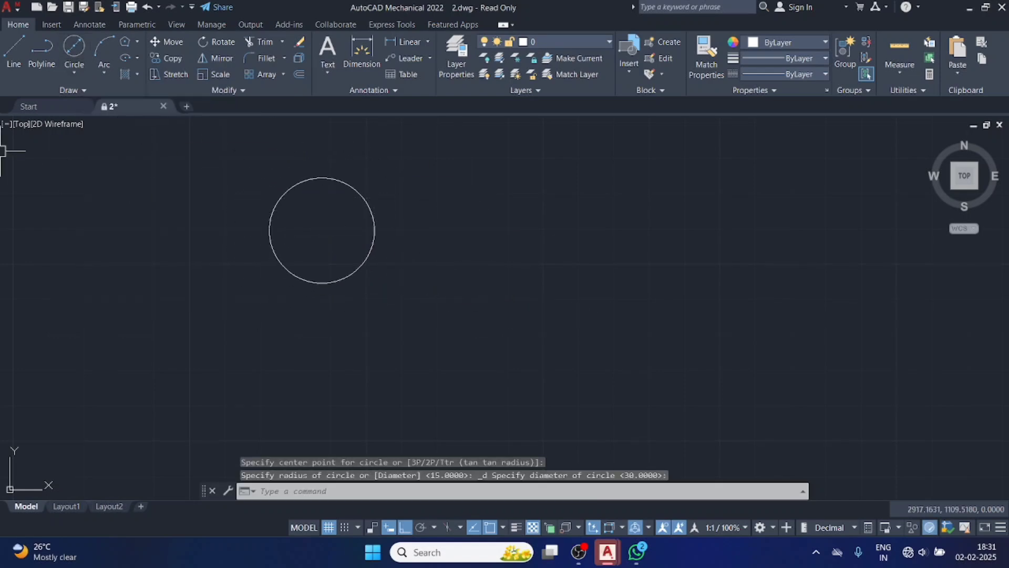
# Draw a nearly vertical chord about 24 long across the left part of the circle.
pyautogui.click(15, 54)
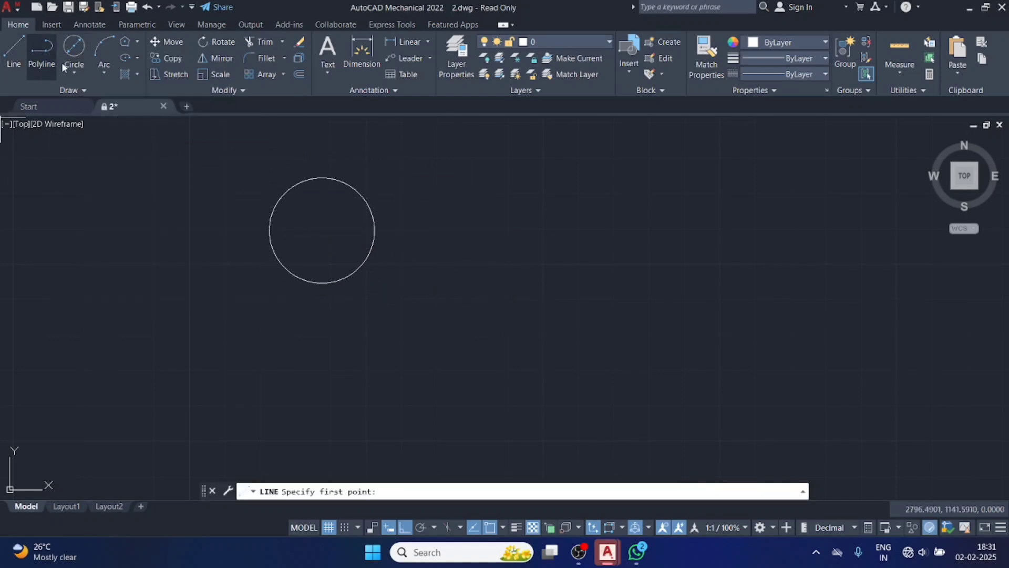
pyautogui.click(294, 186)
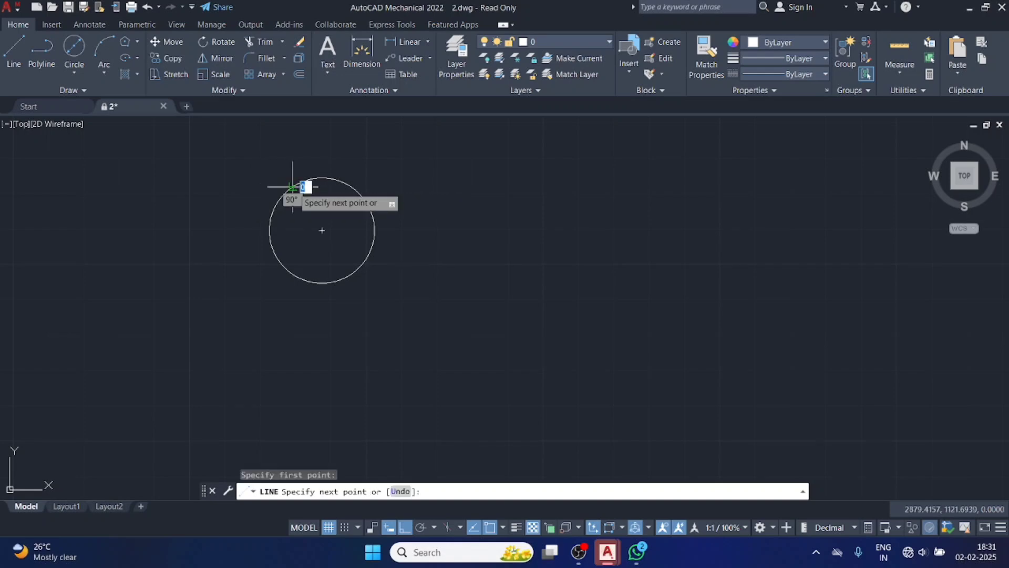
pyautogui.click(293, 273)
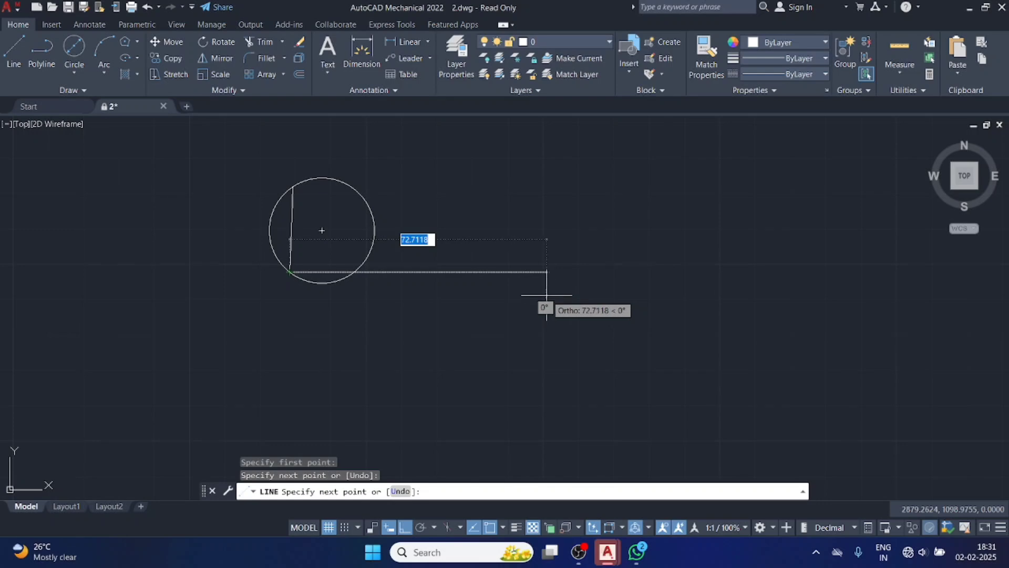
pyautogui.press('Escape')
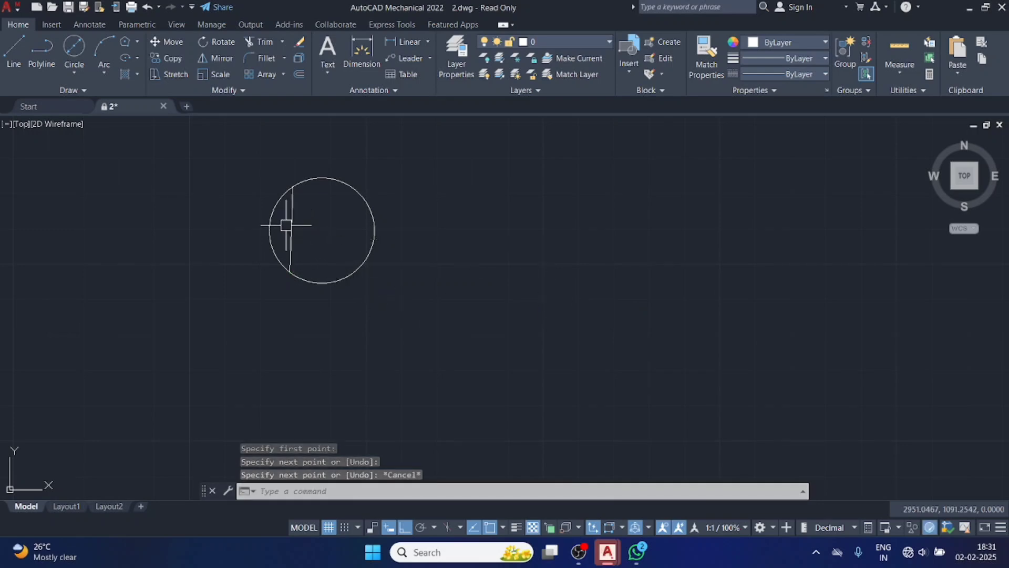
# Hatch both regions of the circle, on either side of the chord, with the ANSI31 pattern.
pyautogui.click(137, 73)
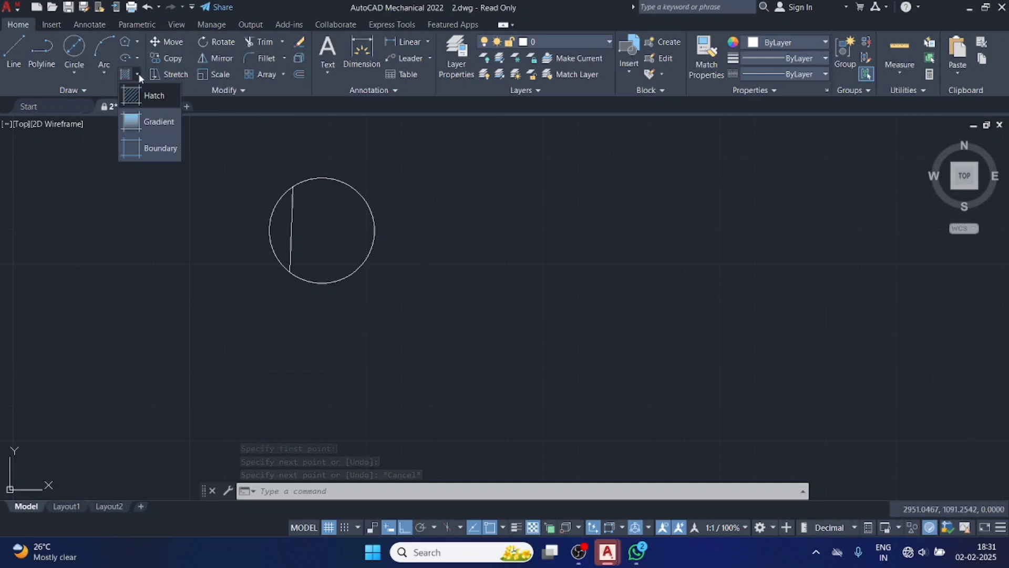
pyautogui.click(146, 101)
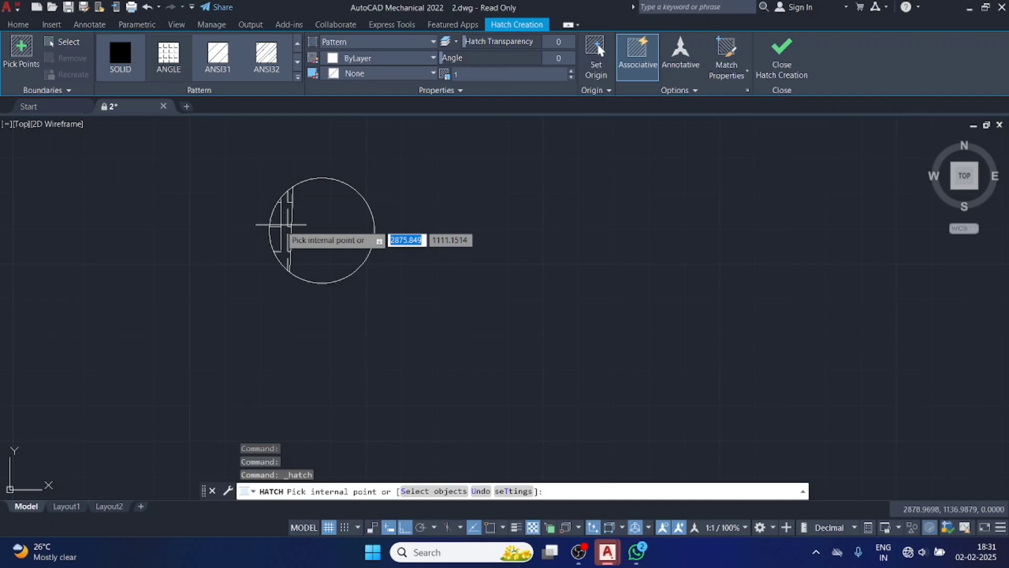
pyautogui.click(284, 226)
pyautogui.click(266, 55)
pyautogui.click(221, 56)
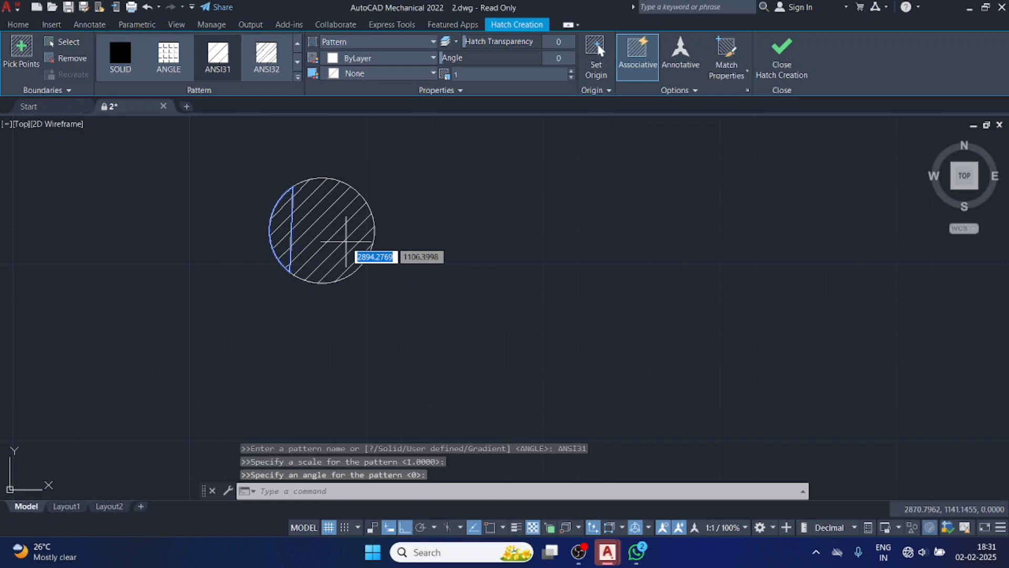
pyautogui.click(346, 242)
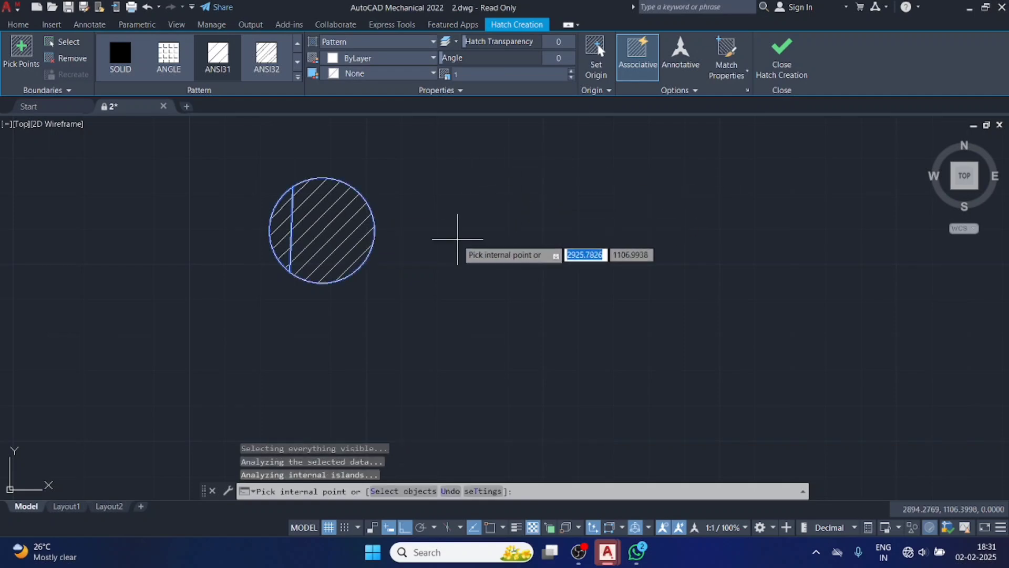
pyautogui.click(776, 73)
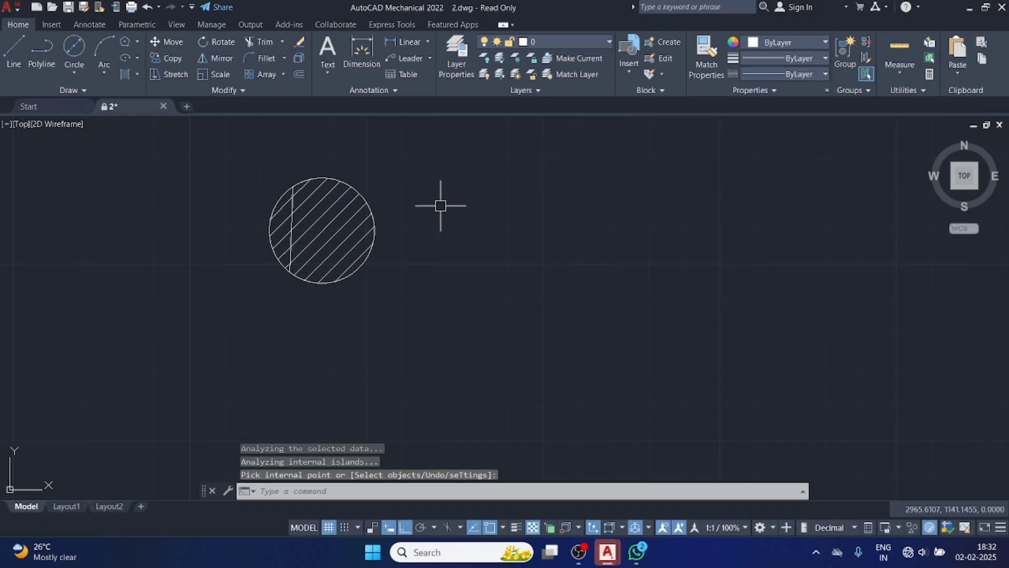
# Erase the circle together with its chord and hatch.
pyautogui.moveTo(221, 169); pyautogui.dragTo(236, 177)
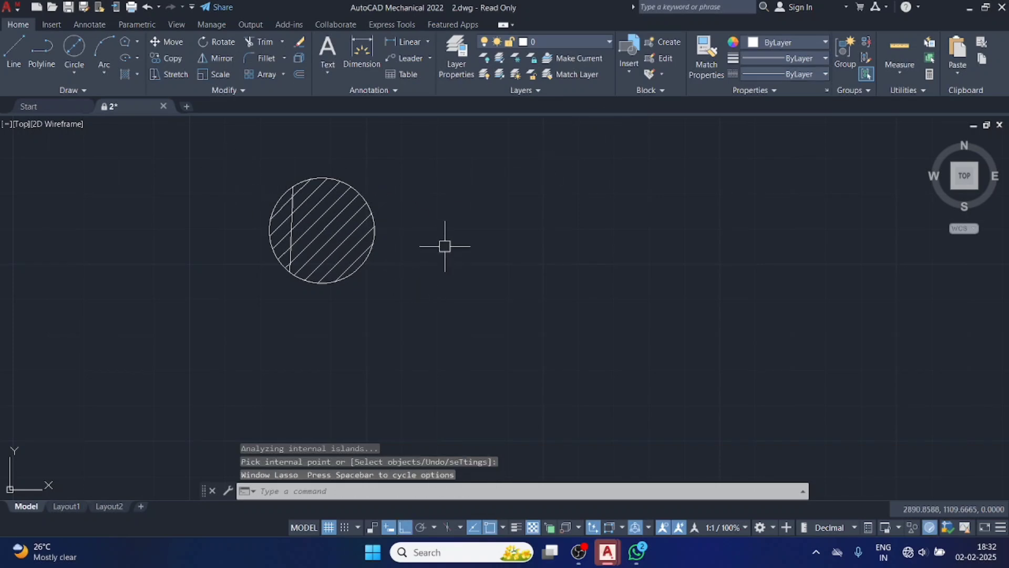
pyautogui.click(470, 167)
pyautogui.click(239, 311)
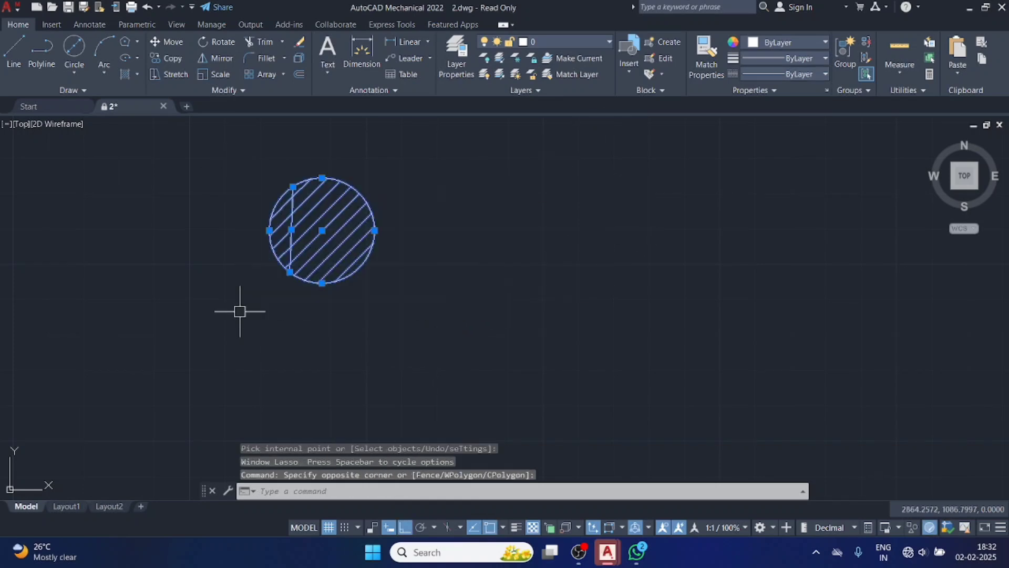
pyautogui.press('Delete')
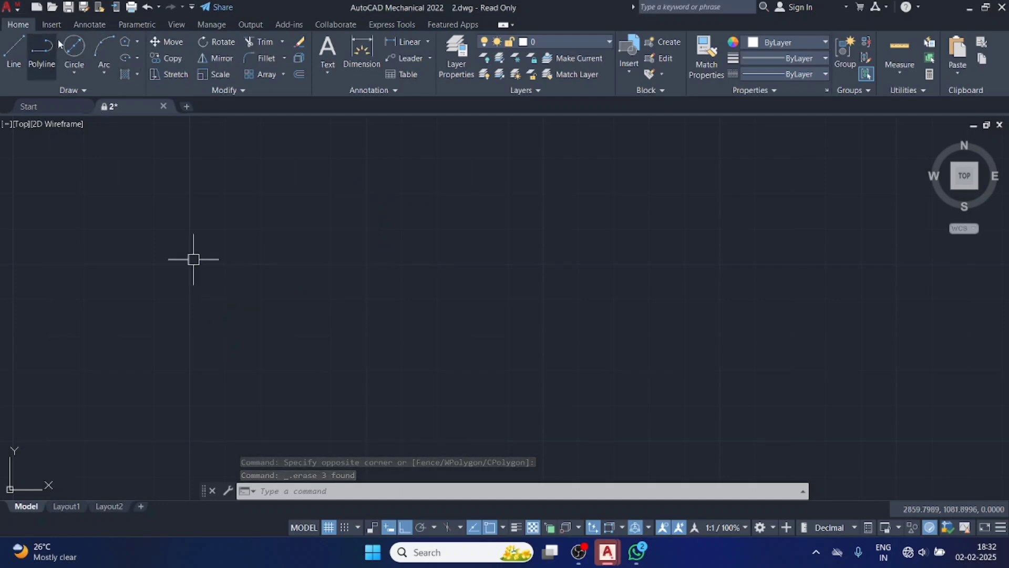
# Draw a Center, Diameter circle about 30 in diameter in the empty drawing area, accepting the default diameter.
pyautogui.click(138, 74)
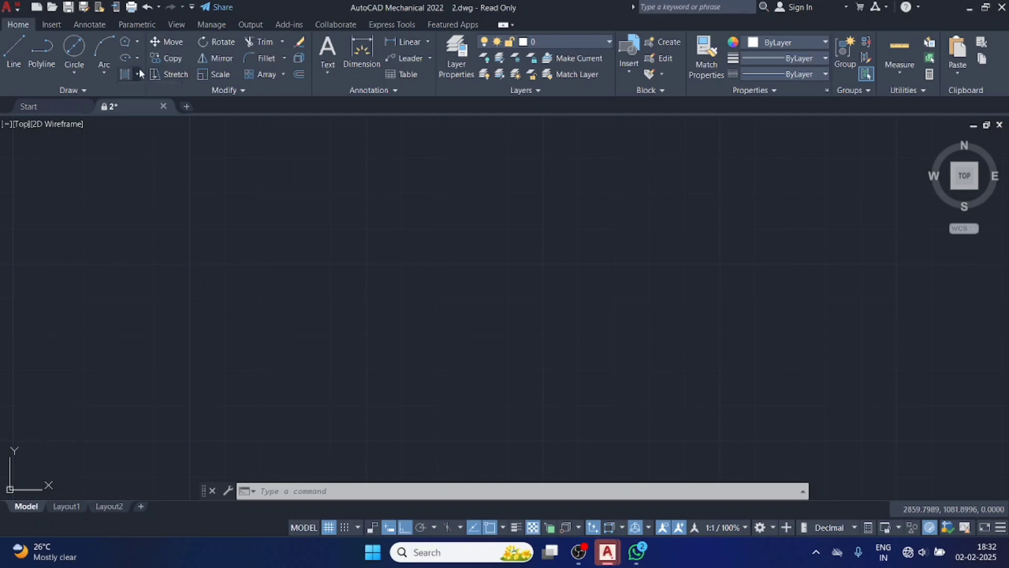
pyautogui.click(74, 48)
pyautogui.click(239, 202)
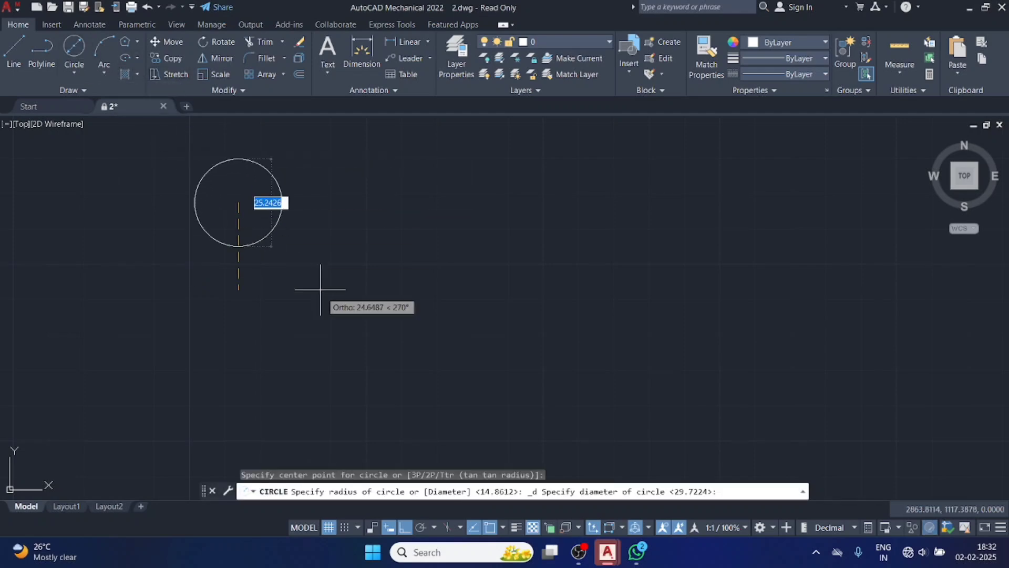
pyautogui.press('Return')
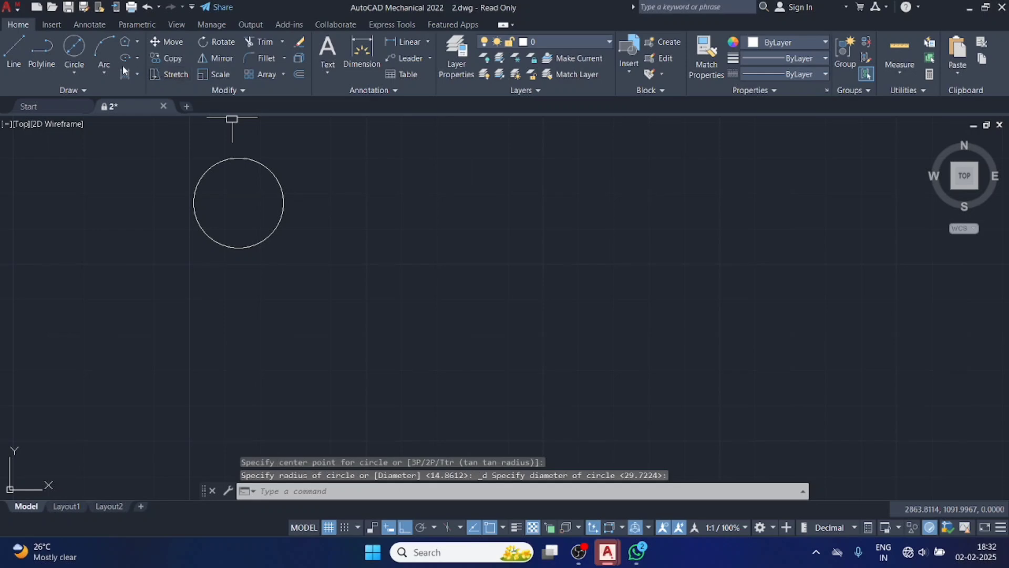
# Fill the circle with a blue-to-yellow GR_LINEAR gradient.
pyautogui.click(137, 76)
pyautogui.click(155, 126)
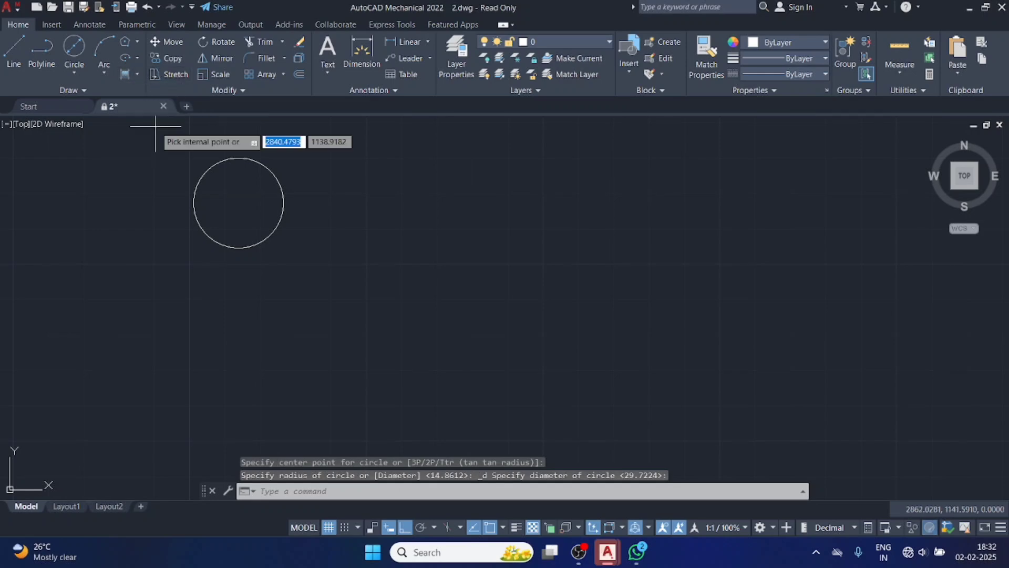
pyautogui.click(228, 180)
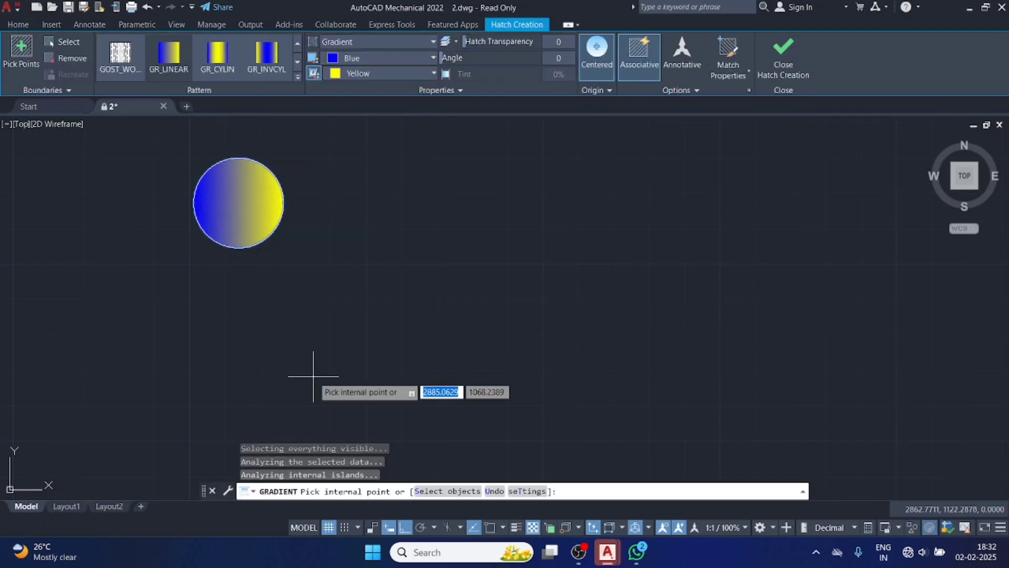
pyautogui.click(783, 56)
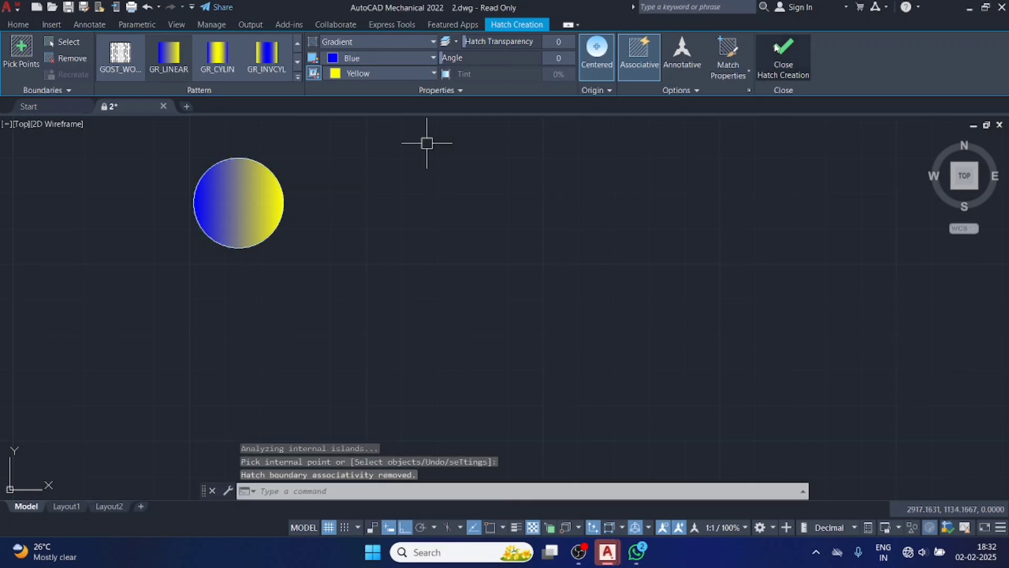
# Erase the circle together with its gradient fill.
pyautogui.click(315, 164)
pyautogui.click(179, 259)
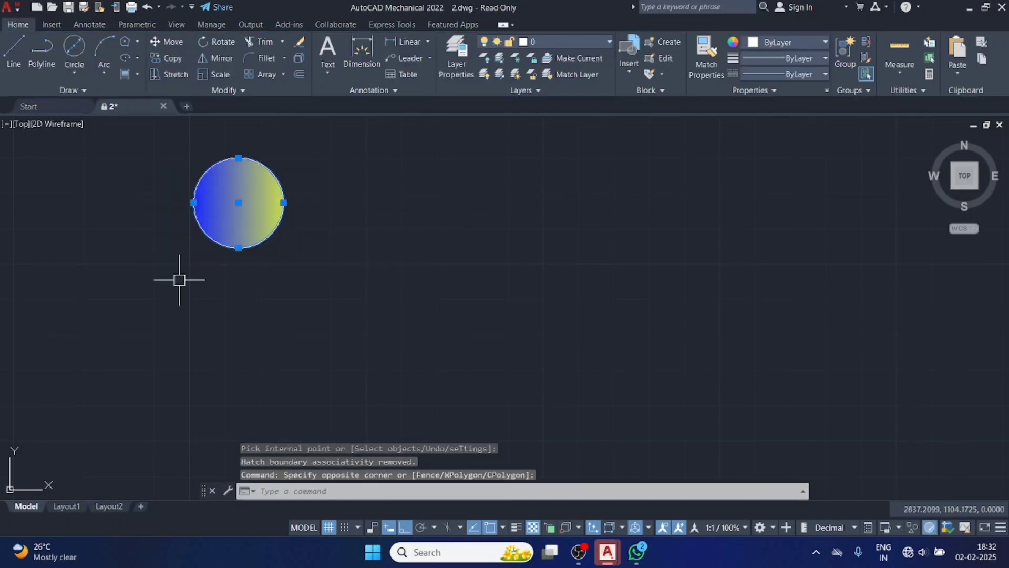
pyautogui.press('Delete')
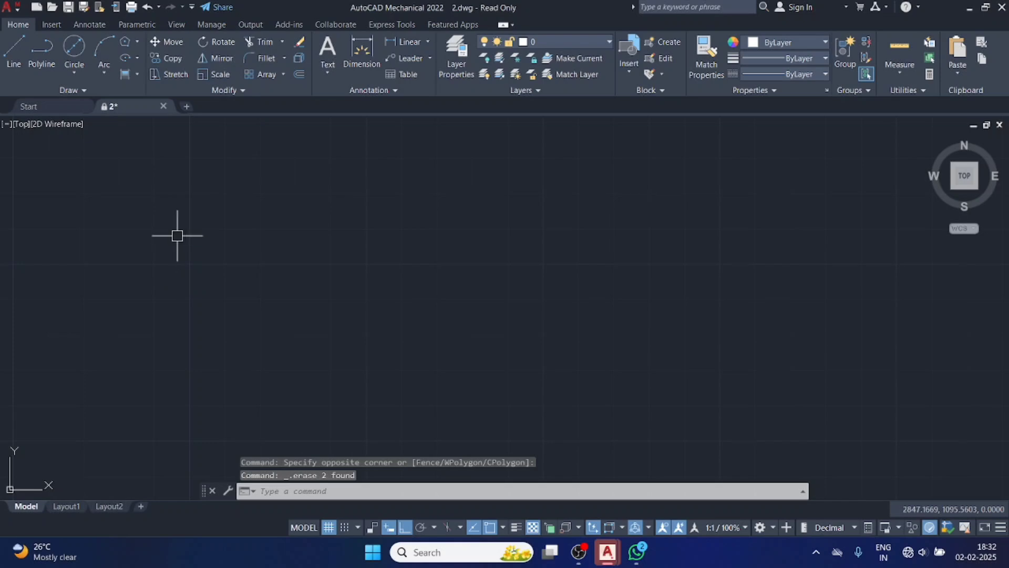
# Draw a rectangle about 64 wide and 32 high in the empty drawing area with the Rectangle command.
pyautogui.click(137, 75)
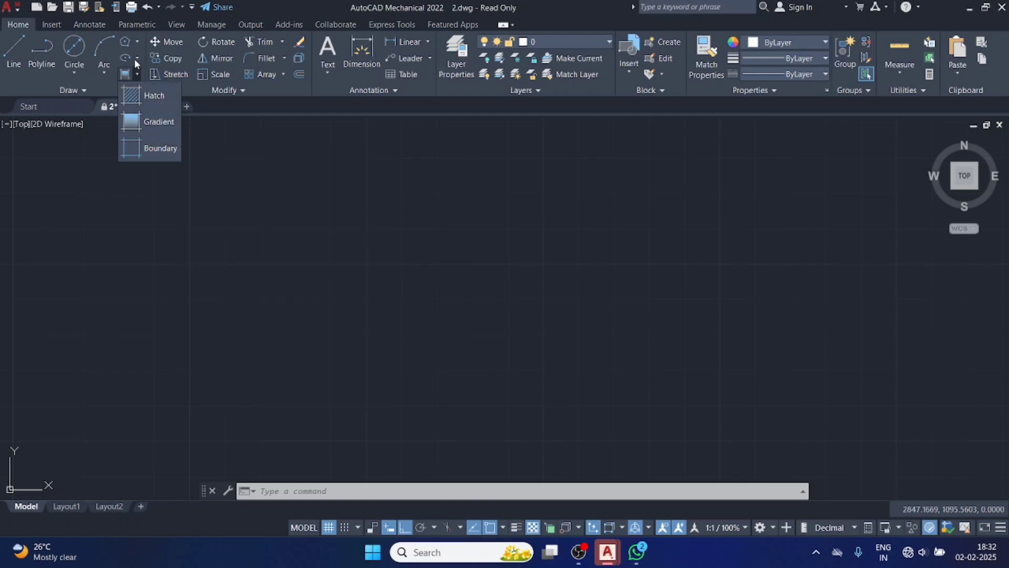
pyautogui.click(139, 42)
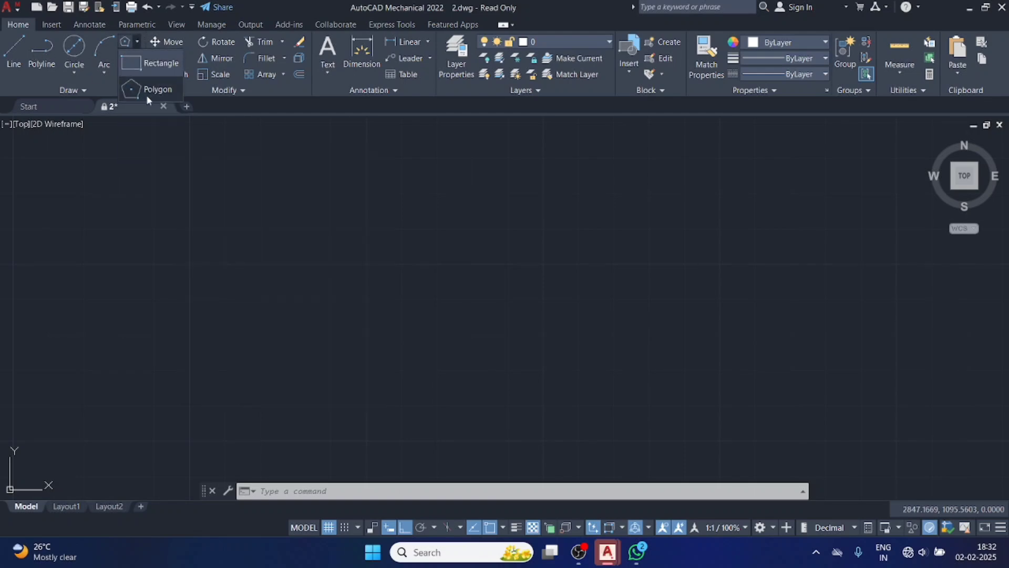
pyautogui.click(153, 68)
pyautogui.click(252, 222)
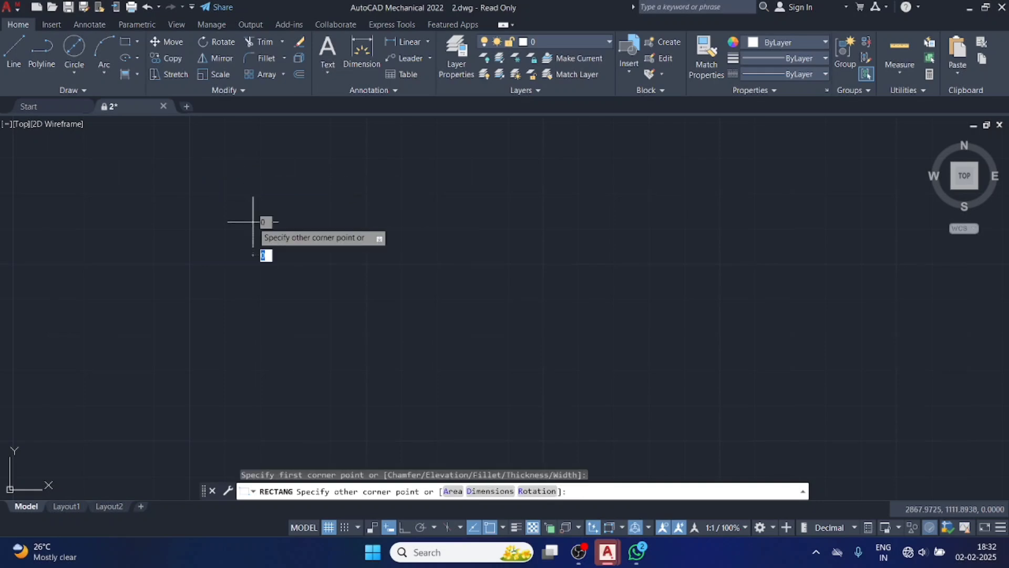
pyautogui.click(480, 335)
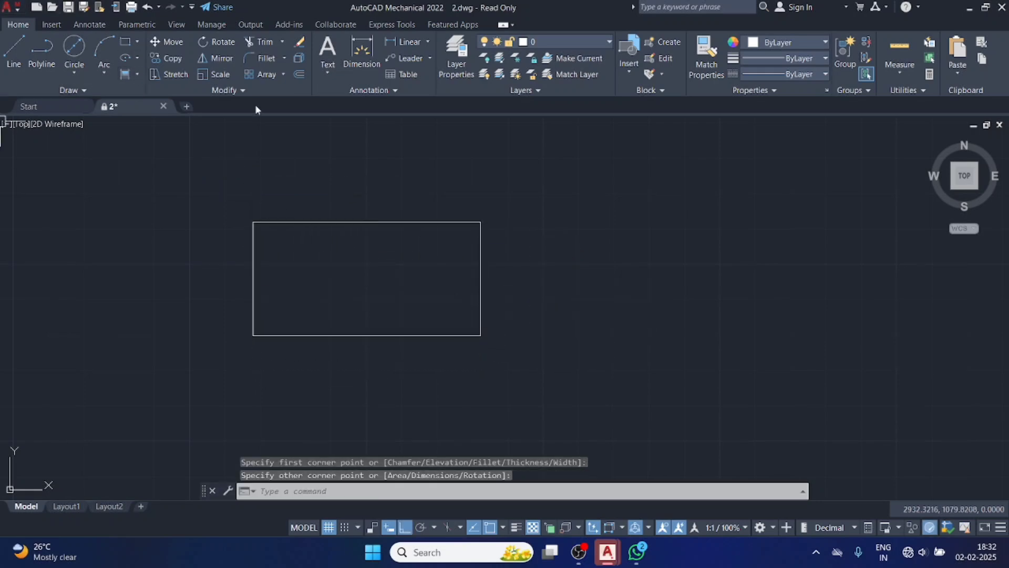
# Select the rectangle as a single object and erase it.
pyautogui.click(372, 223)
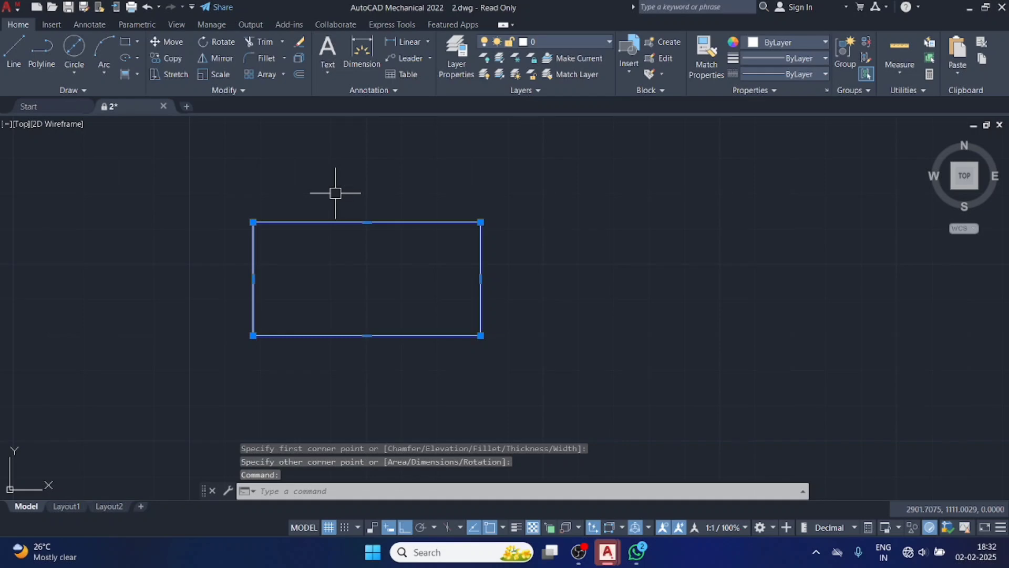
pyautogui.press('Delete')
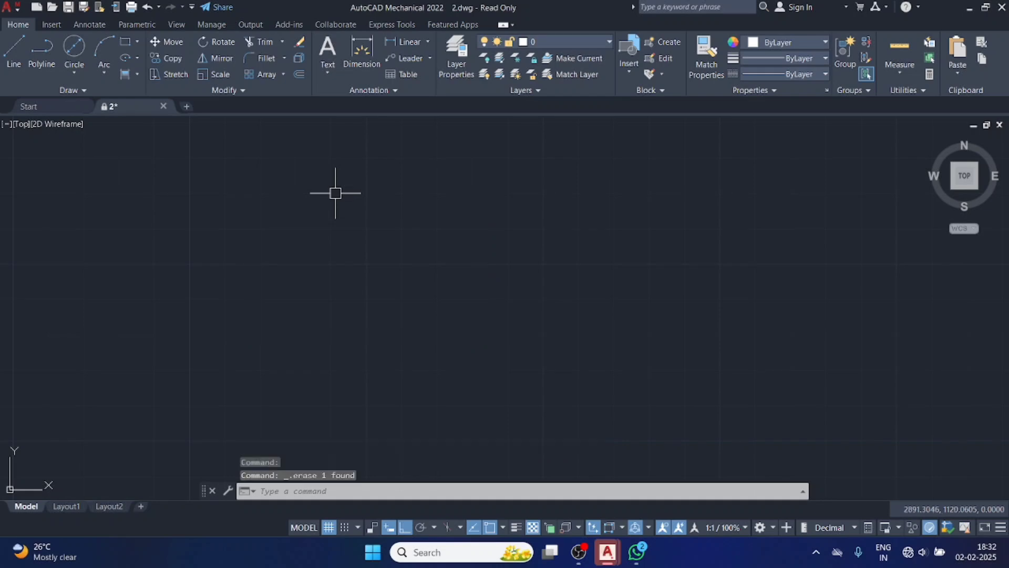
# Draw a closed rectangular outline about 68 wide and 24 high from four separate lines with the Line command.
pyautogui.click(15, 62)
pyautogui.click(296, 210)
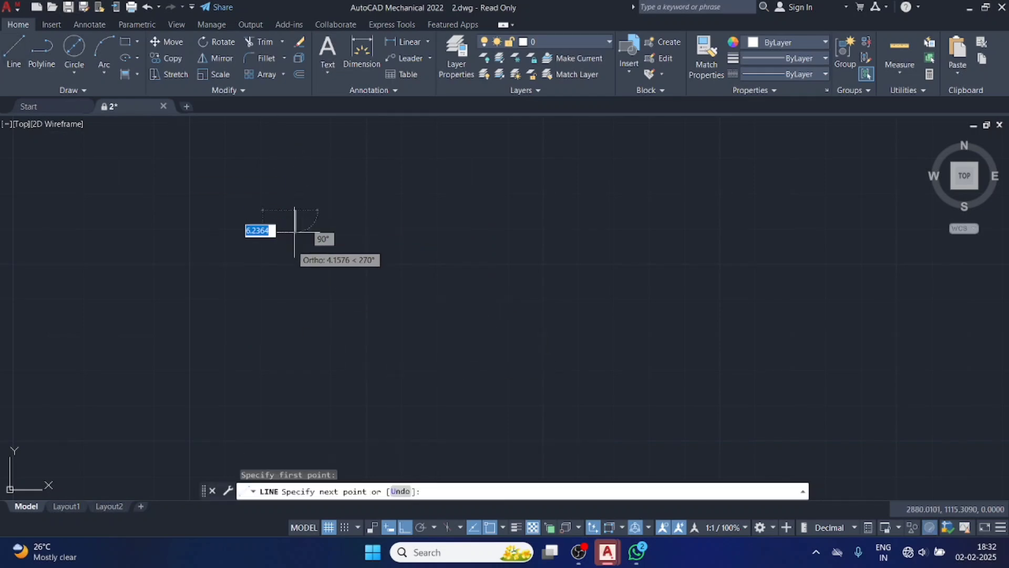
pyautogui.click(284, 295)
pyautogui.click(536, 292)
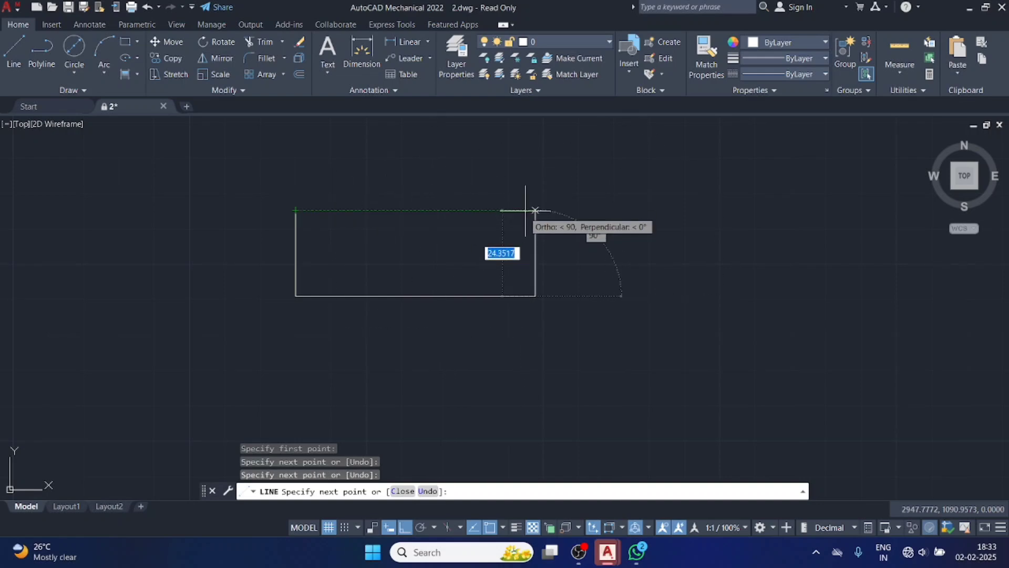
pyautogui.click(534, 210)
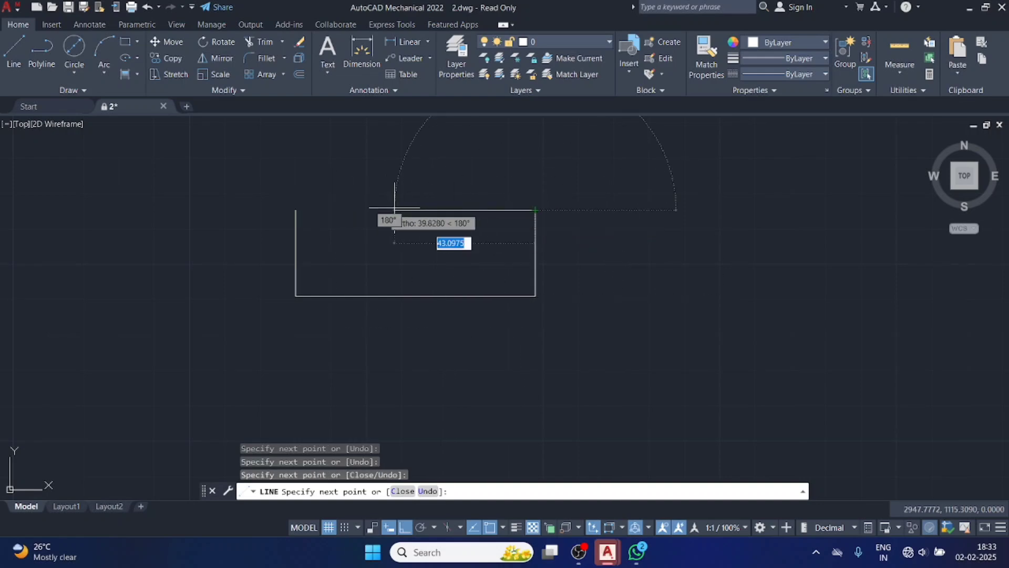
pyautogui.click(295, 210)
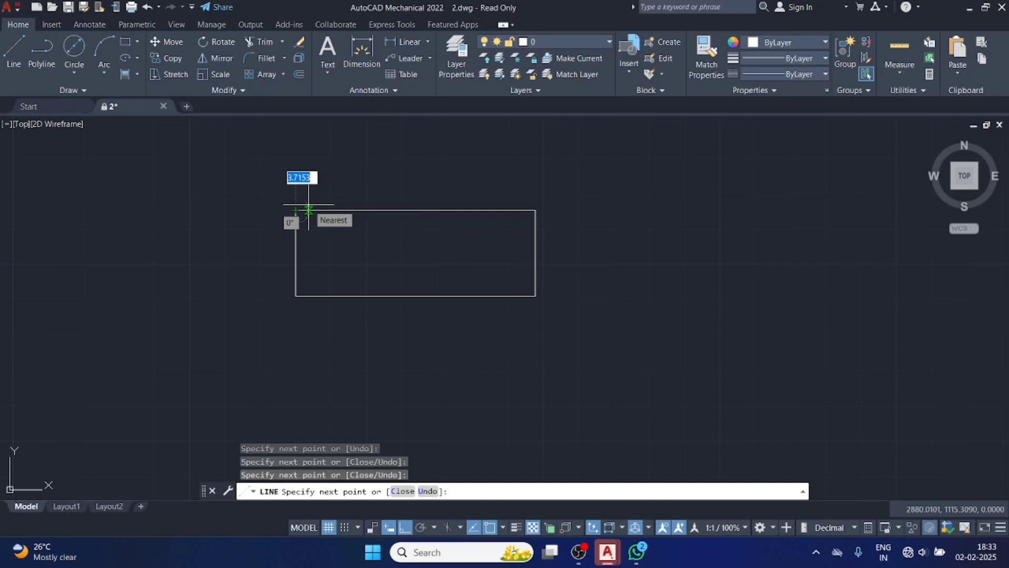
pyautogui.press('Escape')
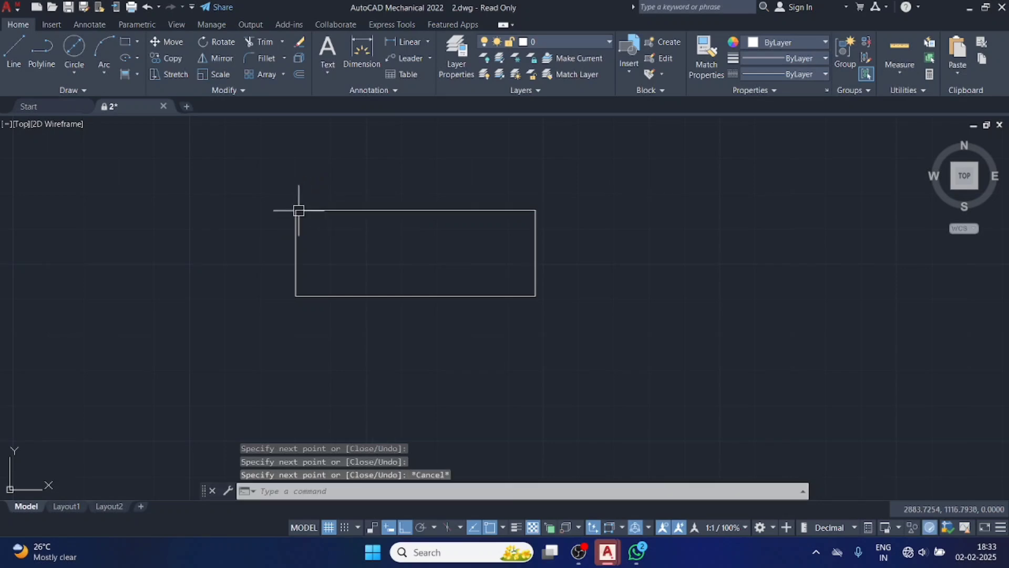
# Grip-move the outline's upper line up about 7.4, its left line outward about 11.3 and its right line outward about 5.5.
pyautogui.click(326, 210)
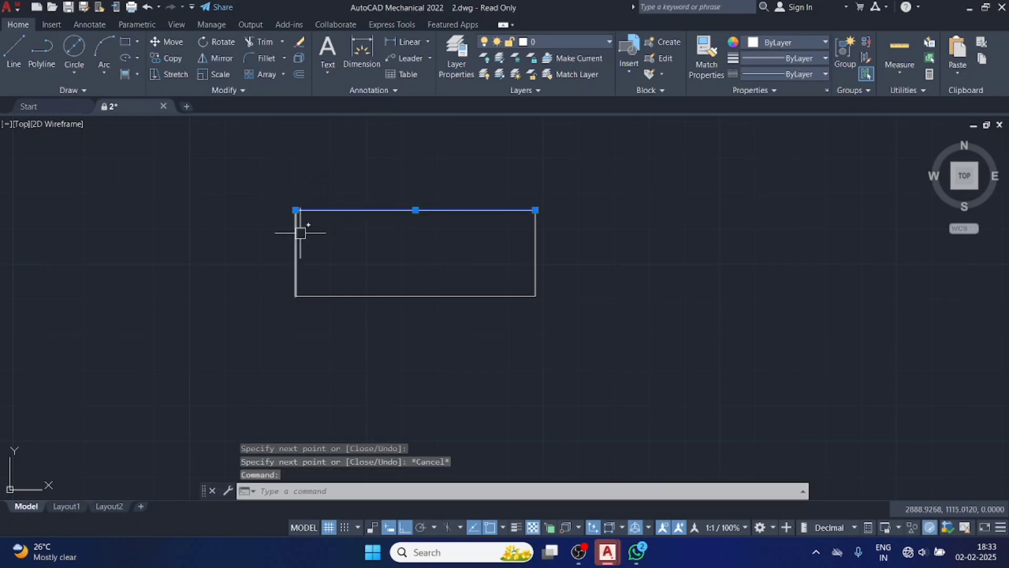
pyautogui.click(297, 233)
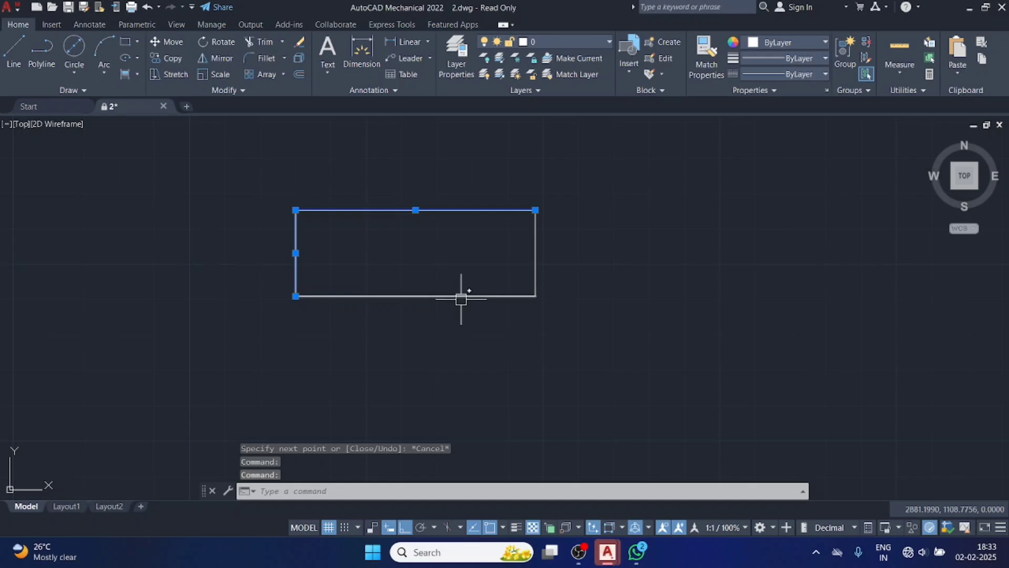
pyautogui.click(416, 210)
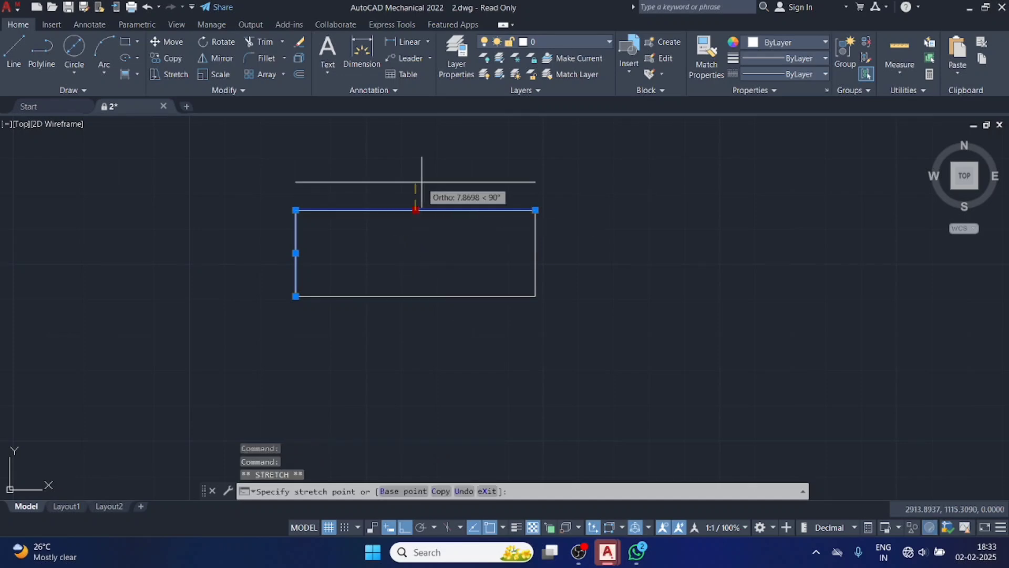
pyautogui.click(420, 183)
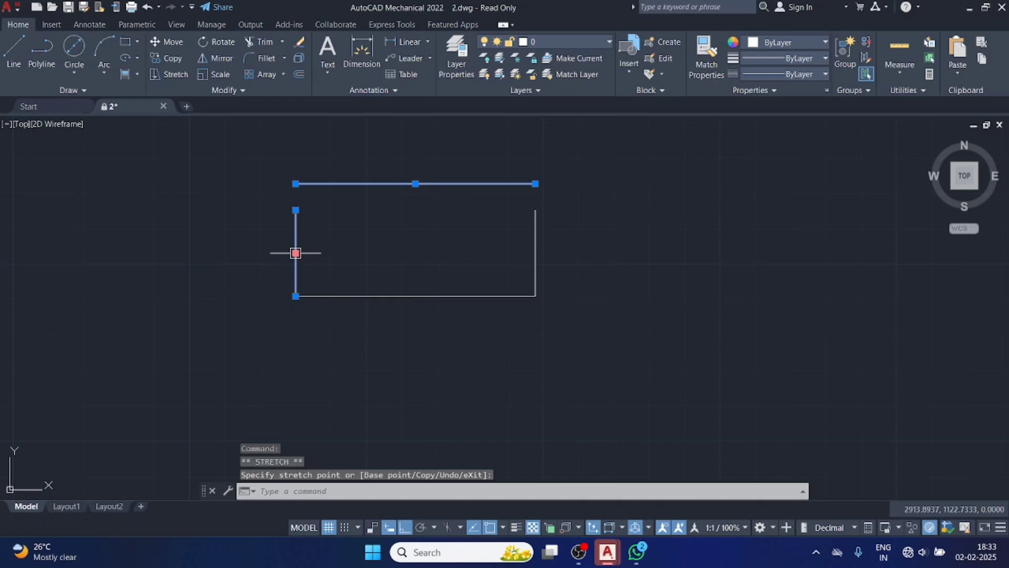
pyautogui.click(256, 252)
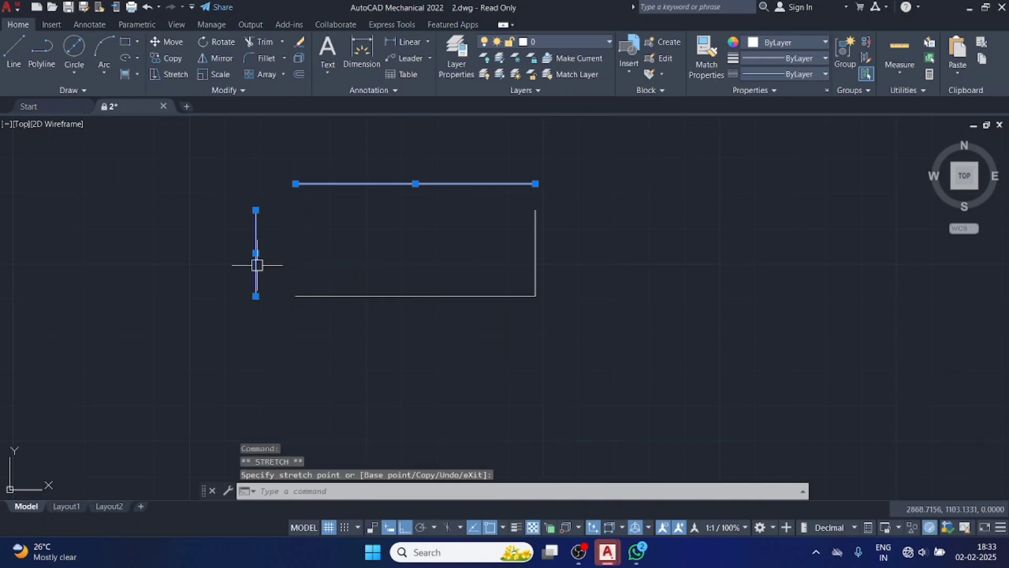
pyautogui.click(535, 258)
pyautogui.click(535, 253)
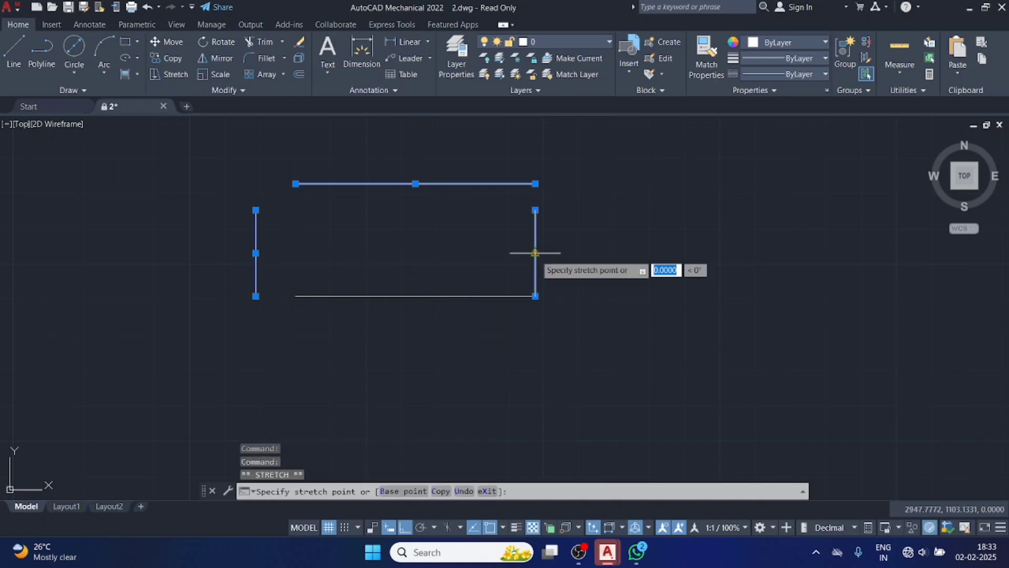
pyautogui.click(554, 253)
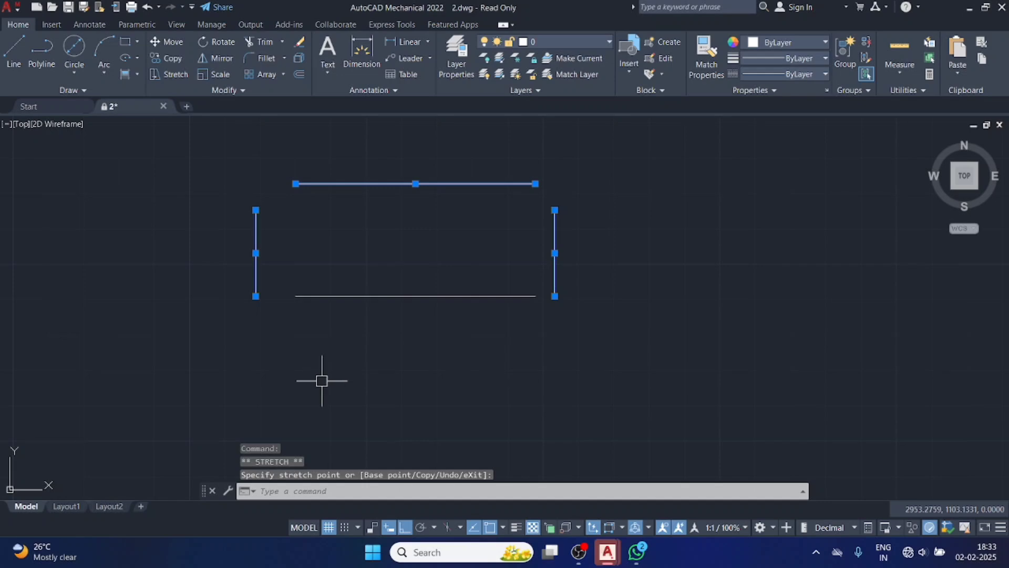
# Undo the three grip moves of the outline's lines.
pyautogui.hotkey('ctrl', 'z')
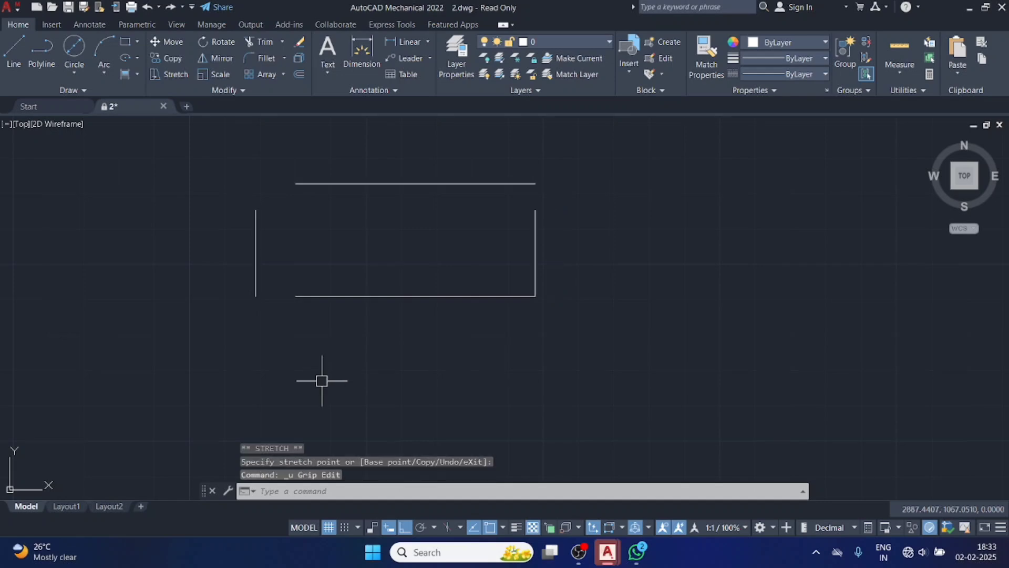
pyautogui.hotkey('ctrl', 'z')
pyautogui.hotkey('ctrl', 'z')
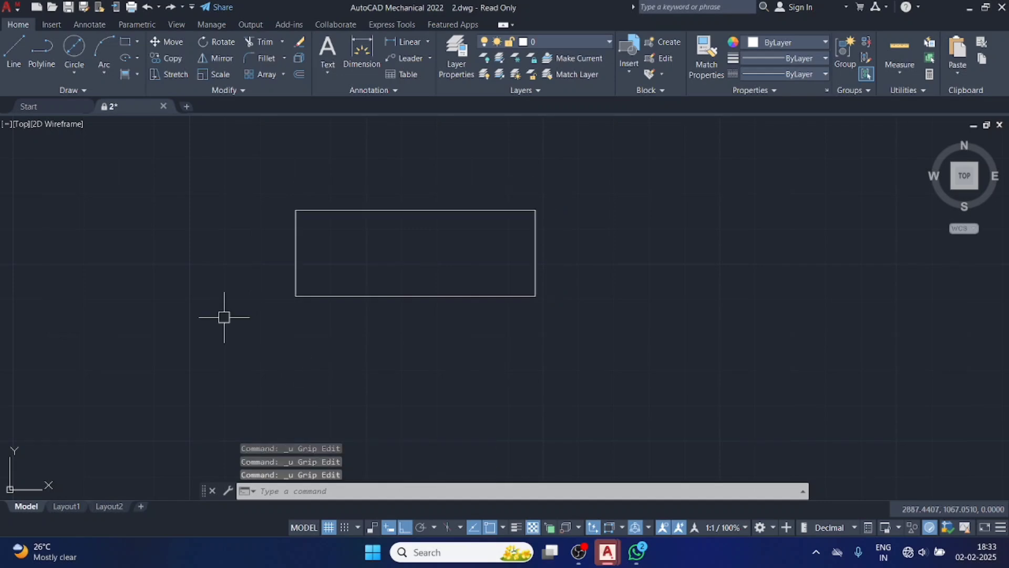
# Create a polyline boundary from the four-line outline with the Boundary command, using object type Polyline and a point inside it.
pyautogui.click(264, 190)
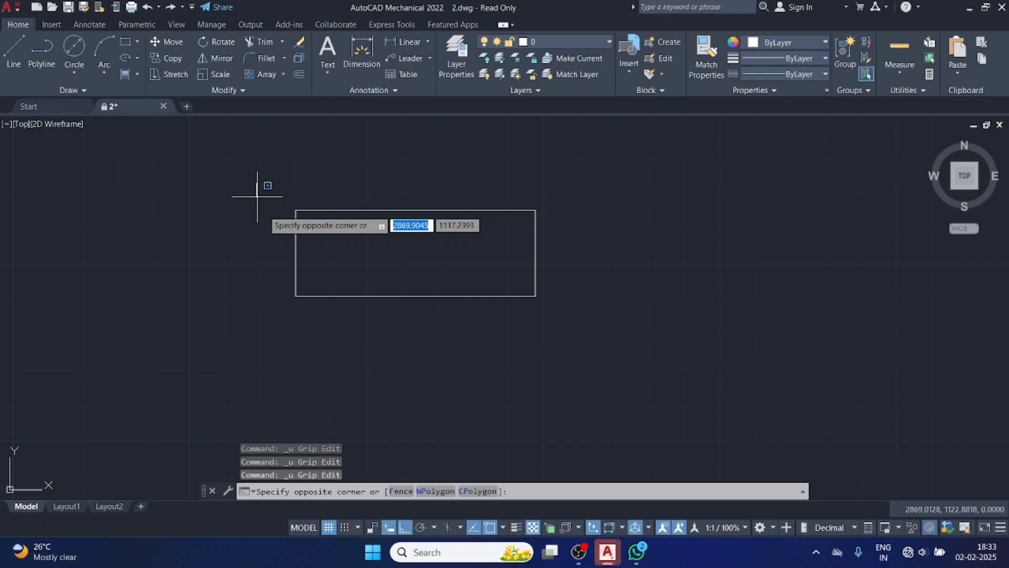
pyautogui.click(593, 328)
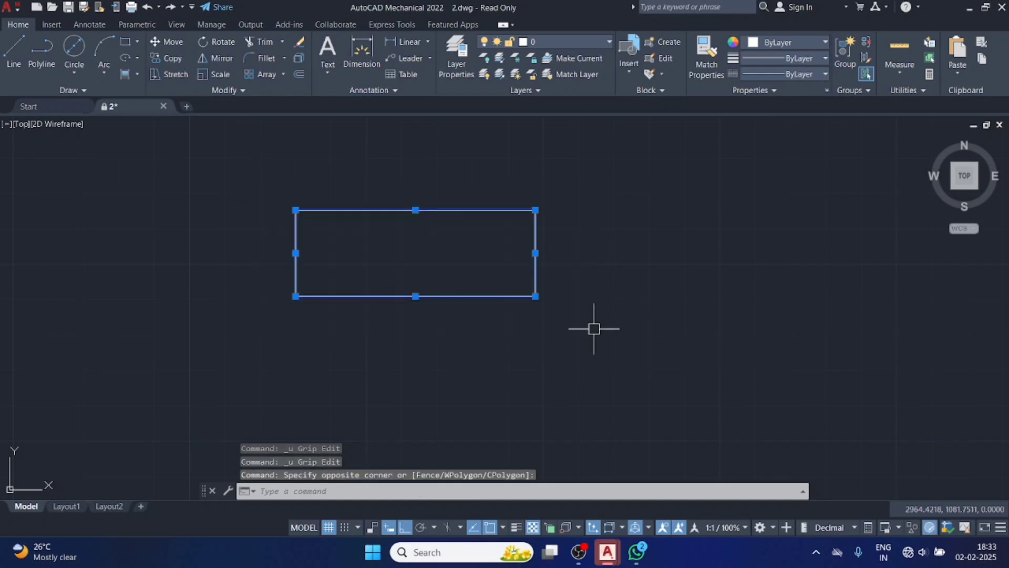
pyautogui.click(137, 74)
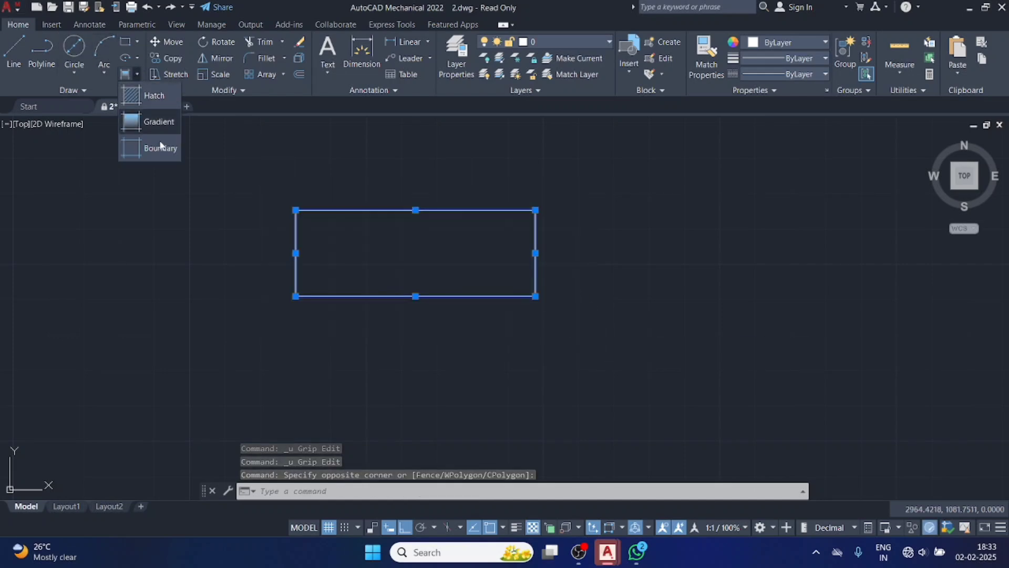
pyautogui.click(168, 153)
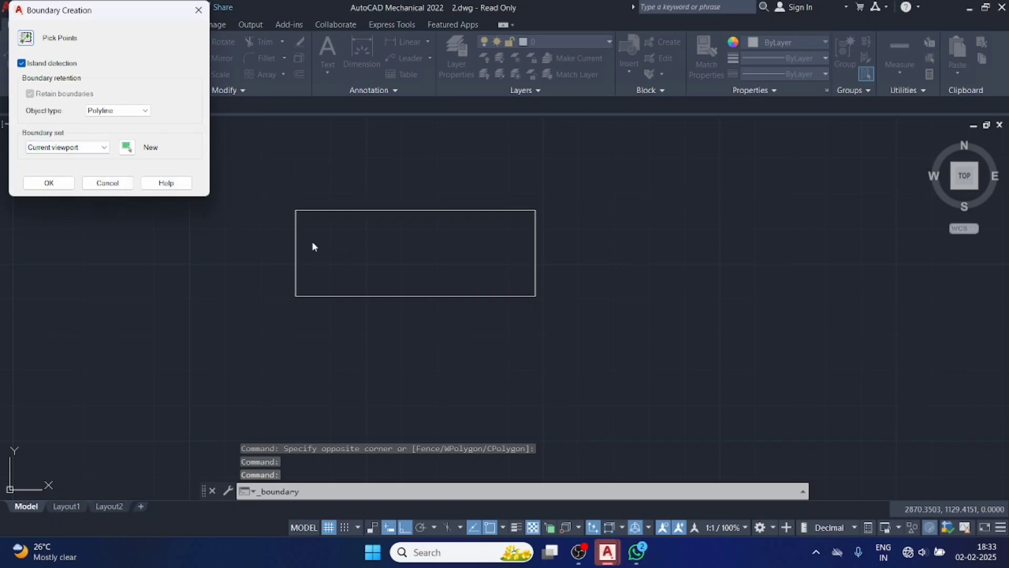
pyautogui.click(116, 112)
pyautogui.click(116, 129)
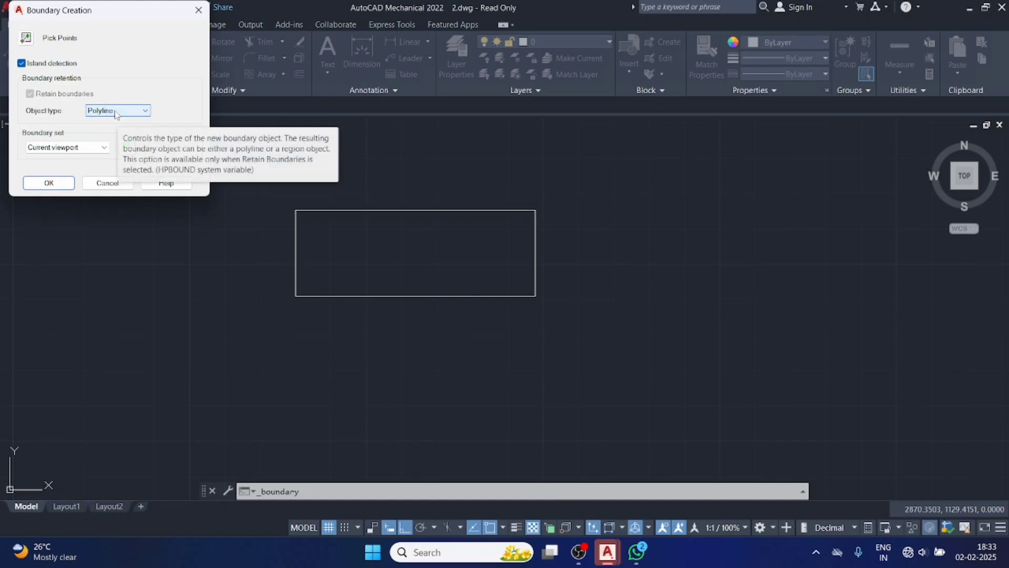
pyautogui.click(49, 183)
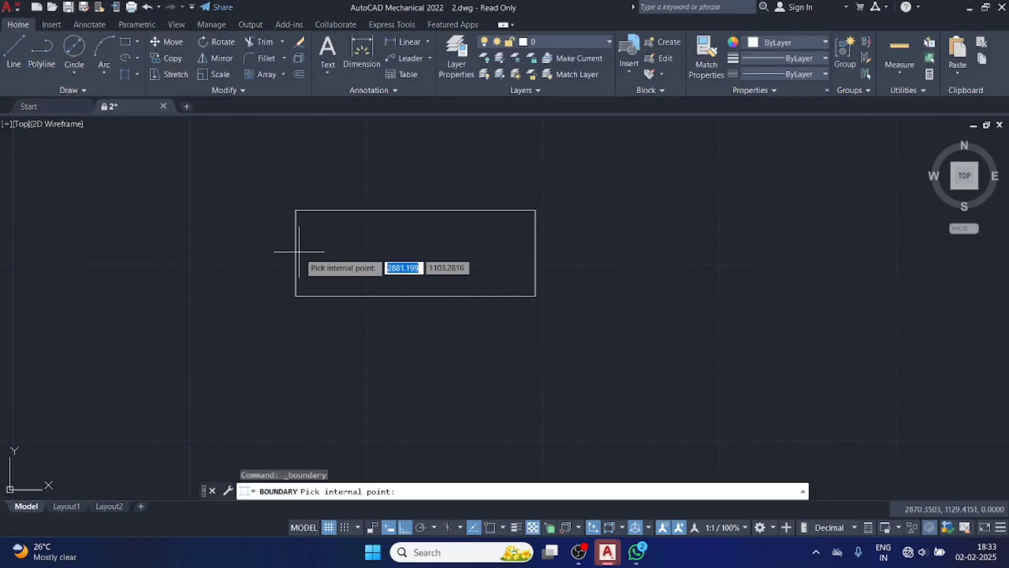
pyautogui.click(387, 252)
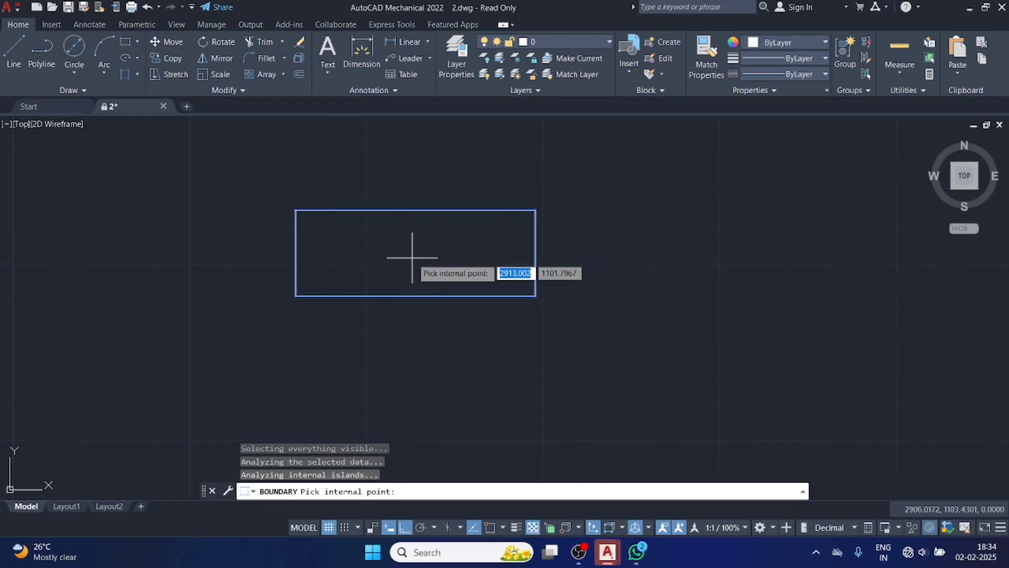
pyautogui.press('Return')
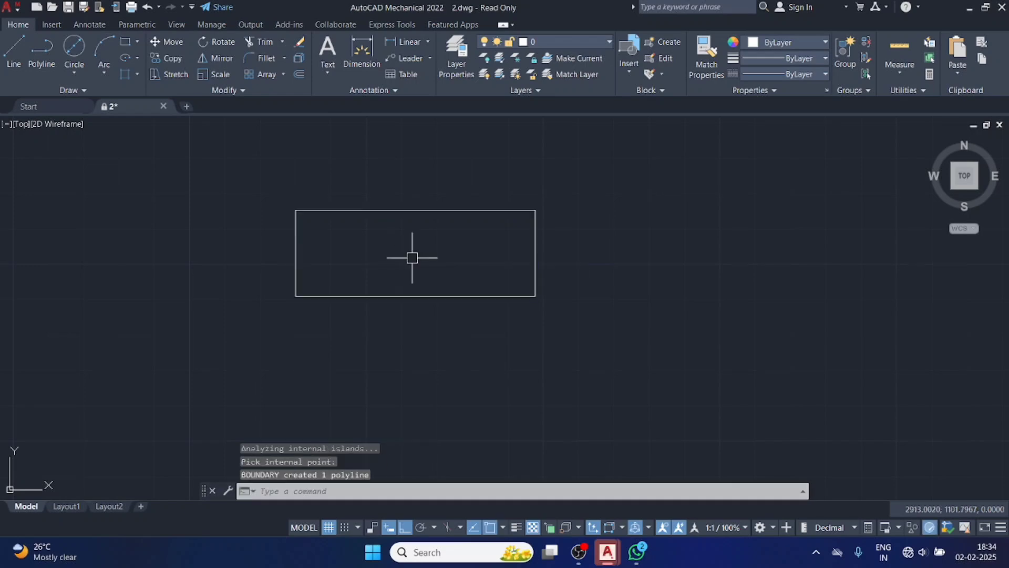
# Move the boundary polyline up about 10 off the lines and grip-stretch its upper edge sideways to form a parallelogram.
pyautogui.click(391, 211)
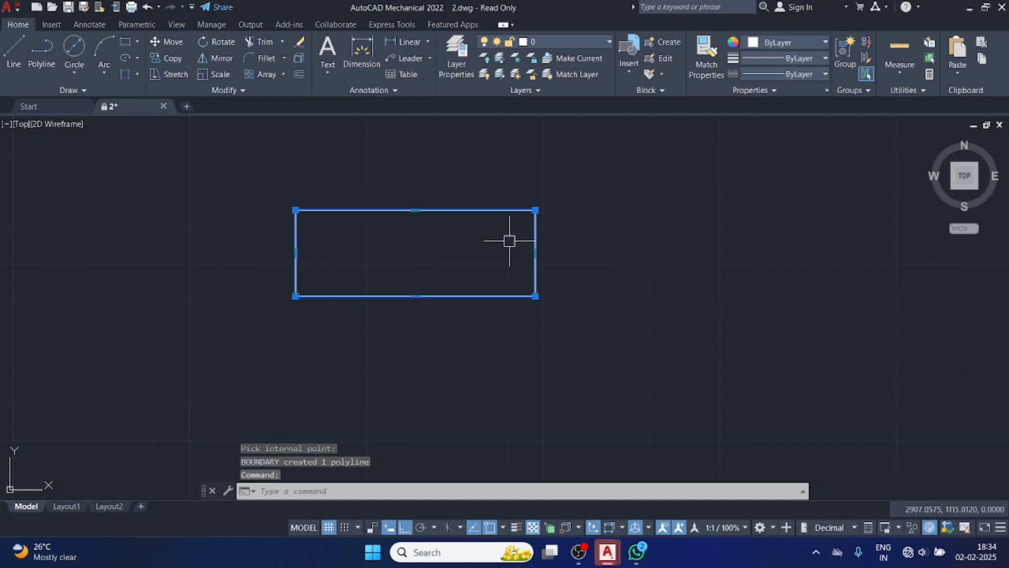
pyautogui.moveTo(315, 211); pyautogui.dragTo(320, 174)
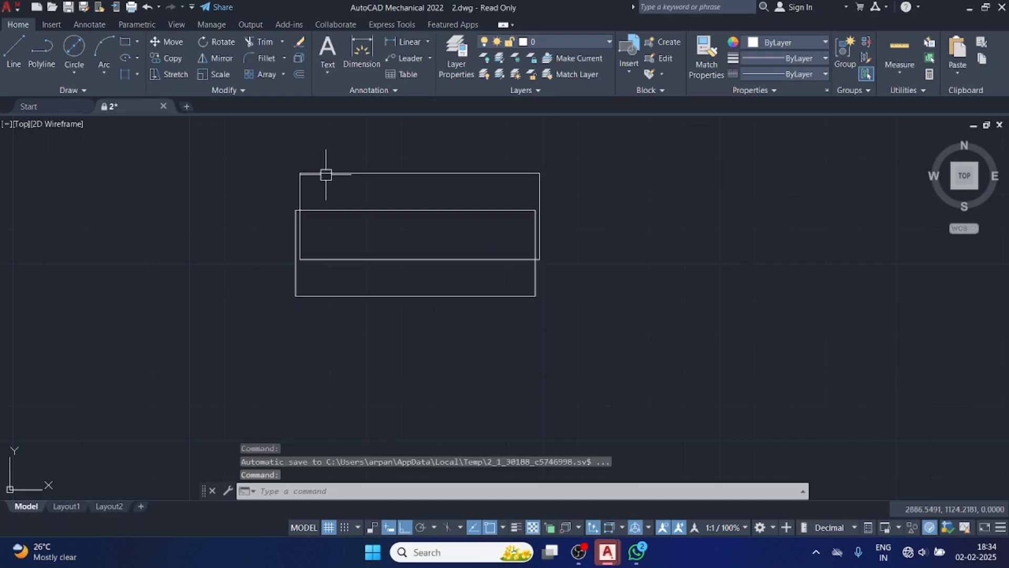
pyautogui.click(419, 173)
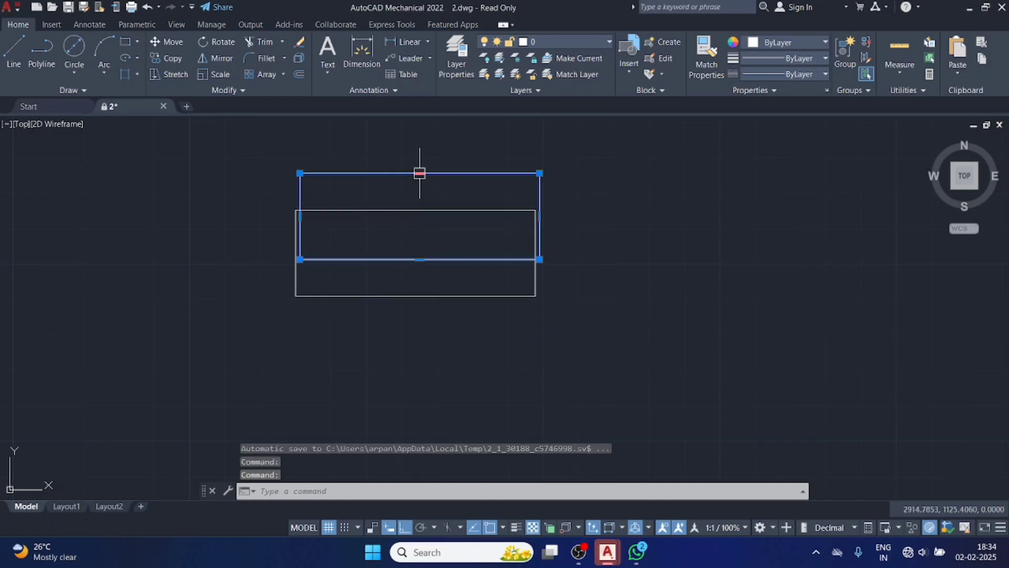
pyautogui.click(420, 173)
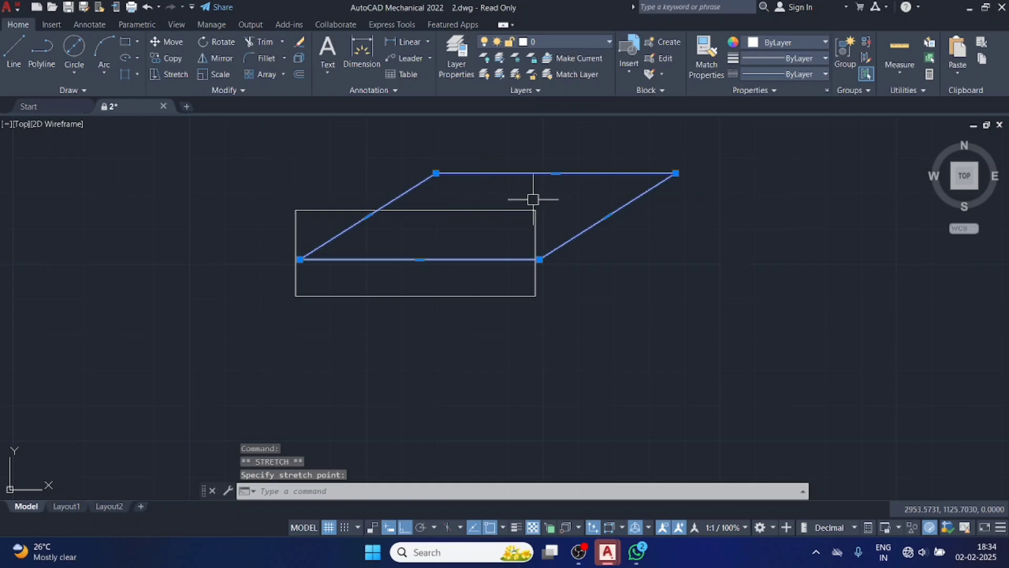
pyautogui.click(555, 173)
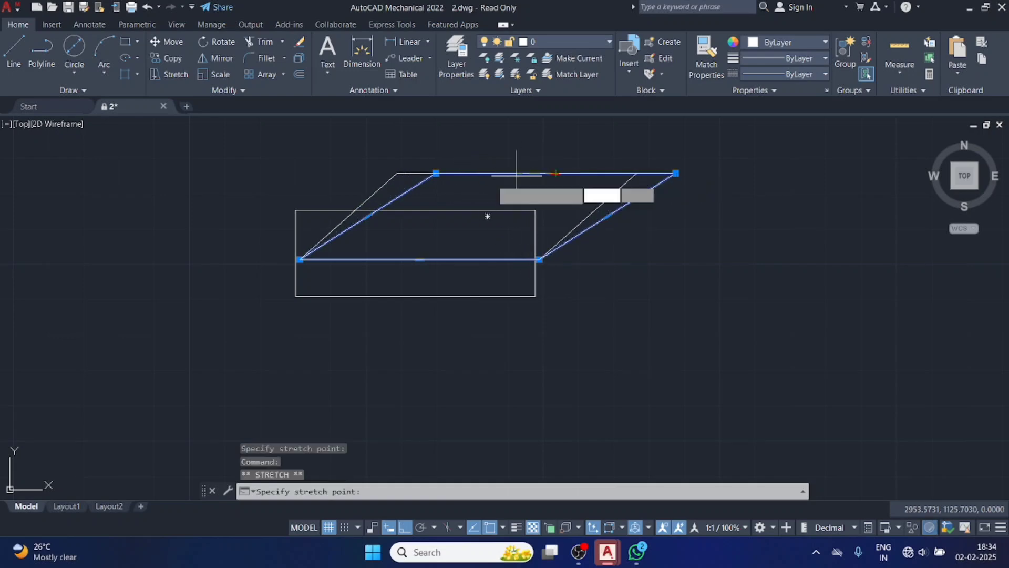
pyautogui.click(484, 160)
pyautogui.click(592, 252)
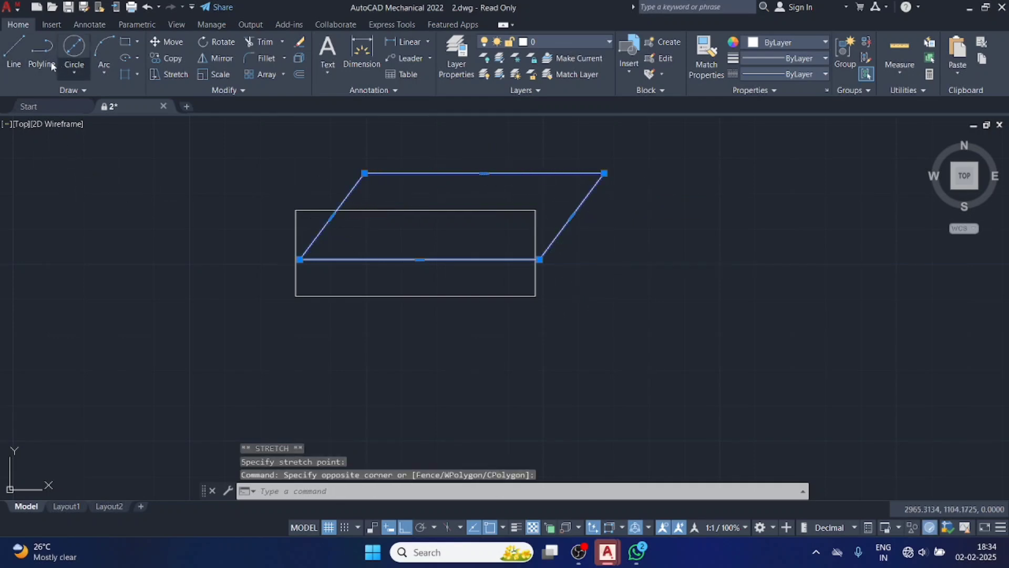
# Draw a second closed outline about 30 wide and 33 high from four separate lines, to the right of the existing shapes.
pyautogui.click(13, 53)
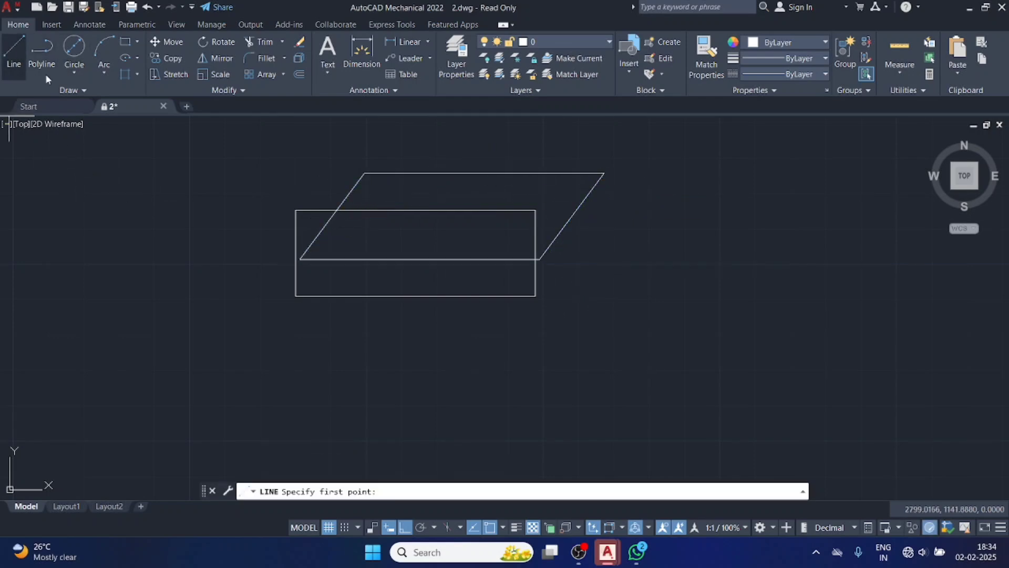
pyautogui.click(746, 228)
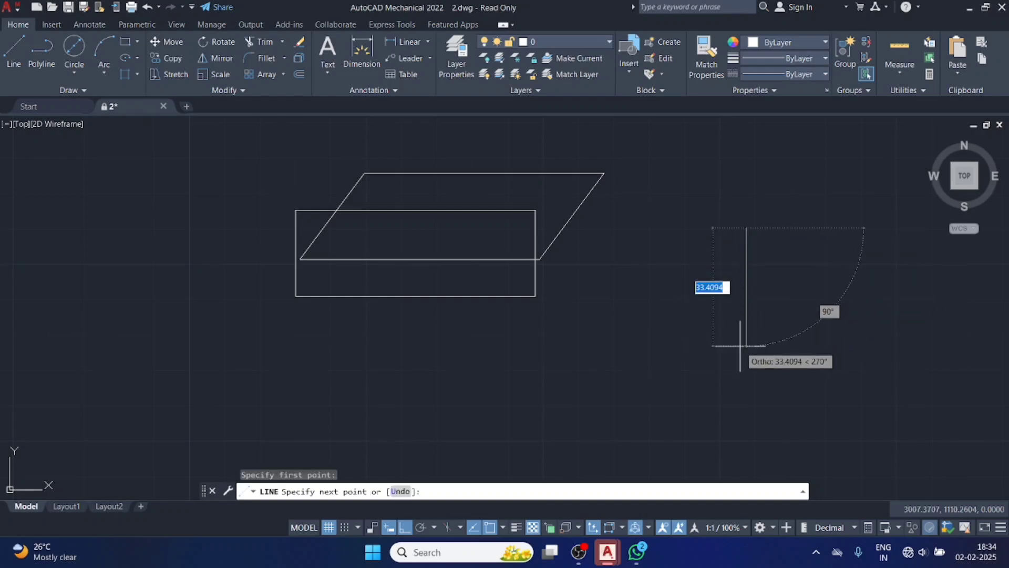
pyautogui.click(741, 346)
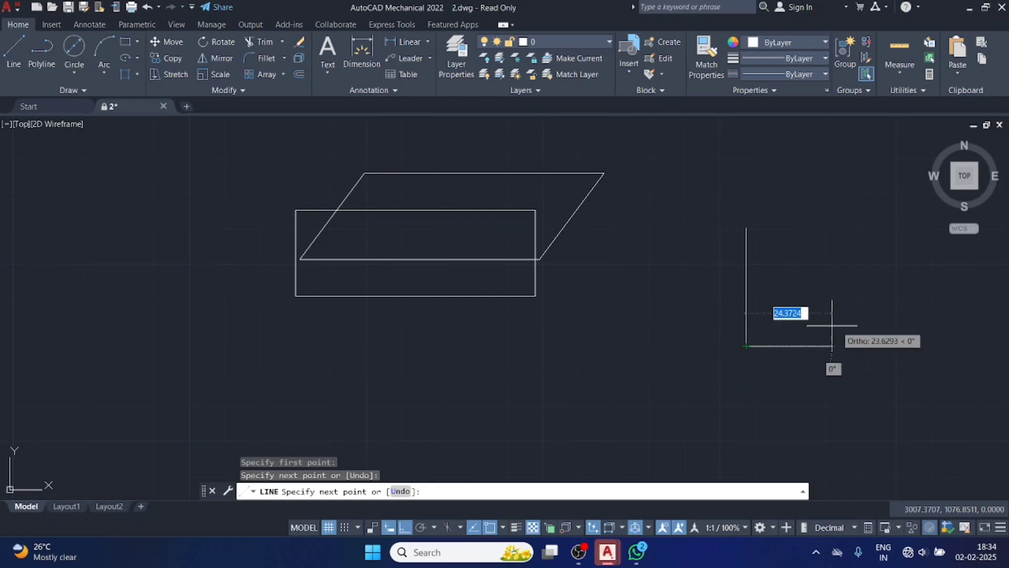
pyautogui.click(850, 347)
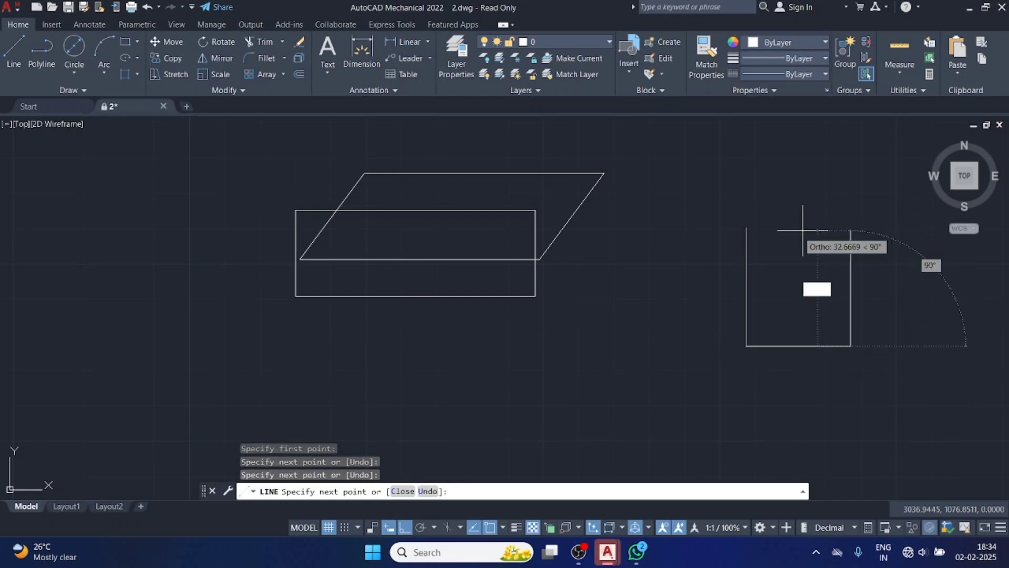
pyautogui.click(850, 227)
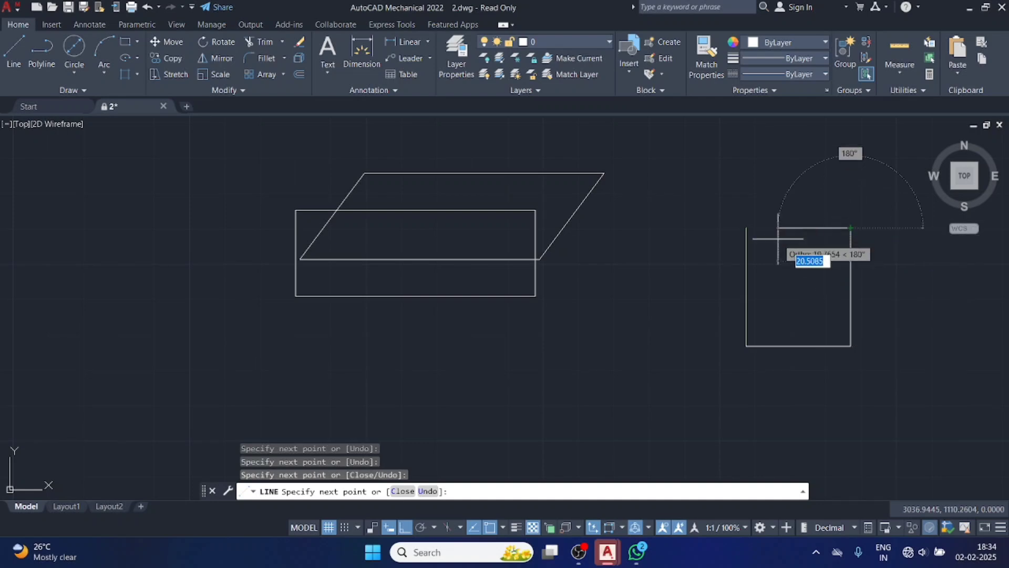
pyautogui.click(747, 228)
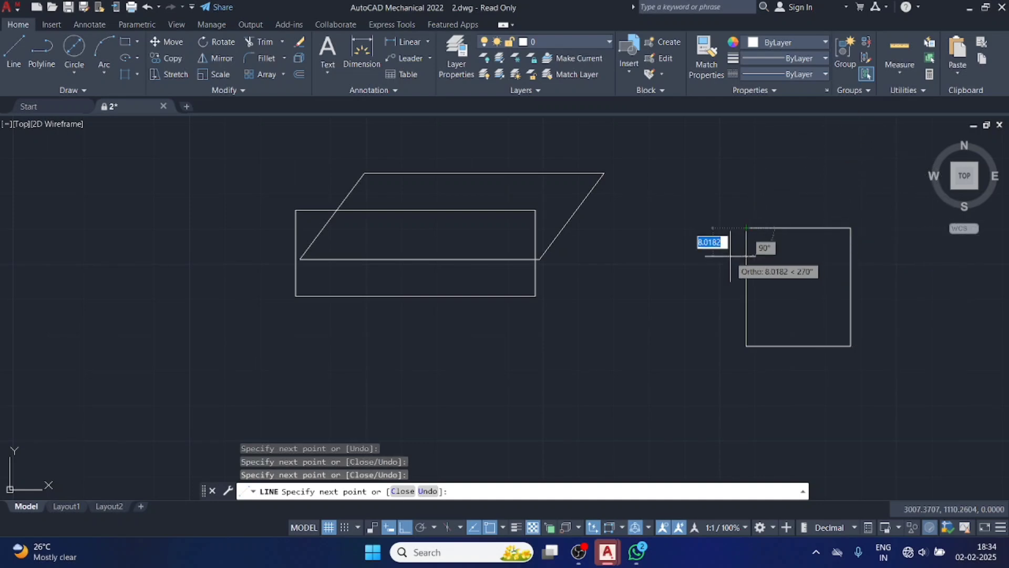
pyautogui.press('Escape')
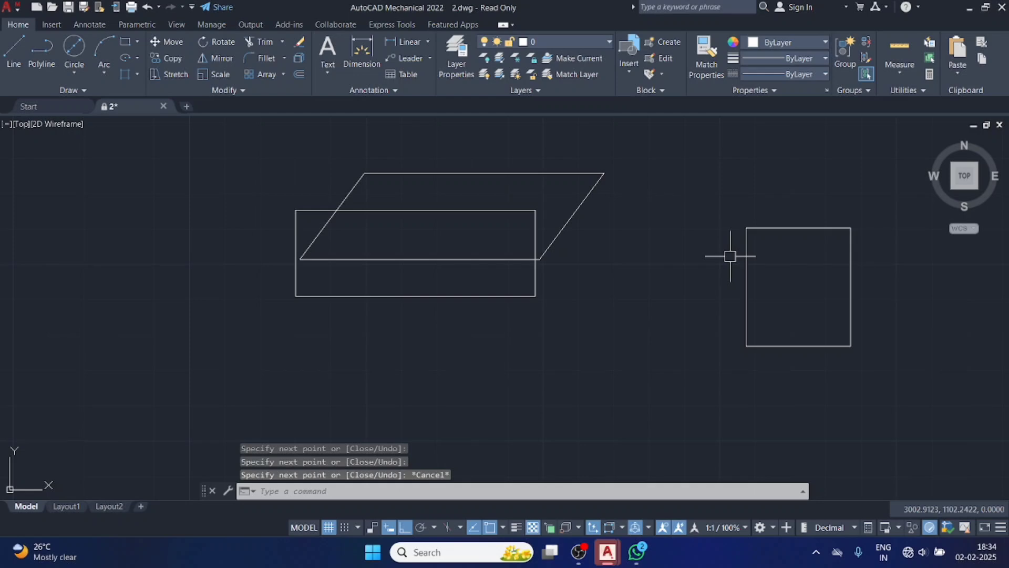
# Create a polyline boundary inside the second four-line outline with the BO command.
pyautogui.click(688, 181)
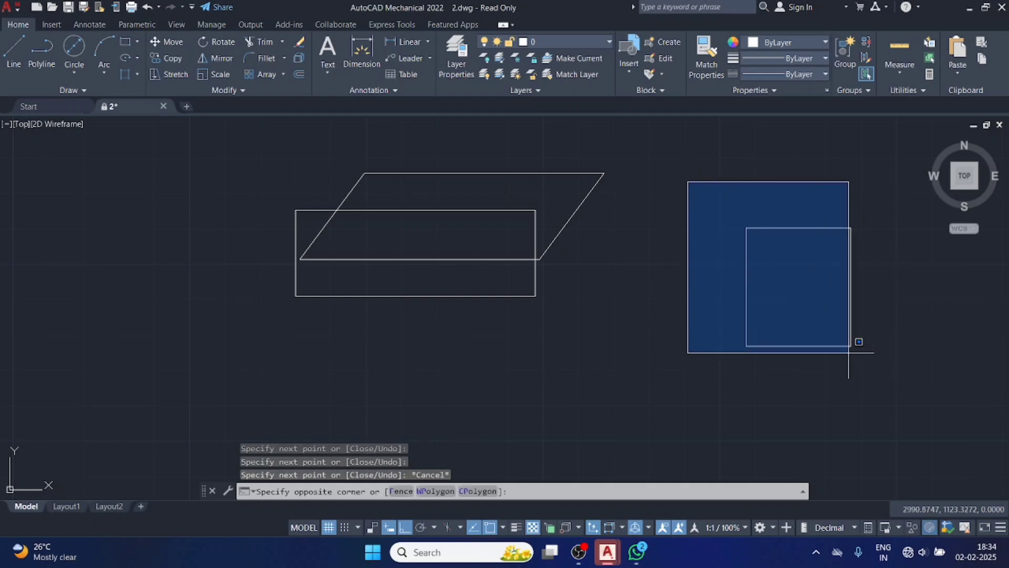
pyautogui.click(897, 376)
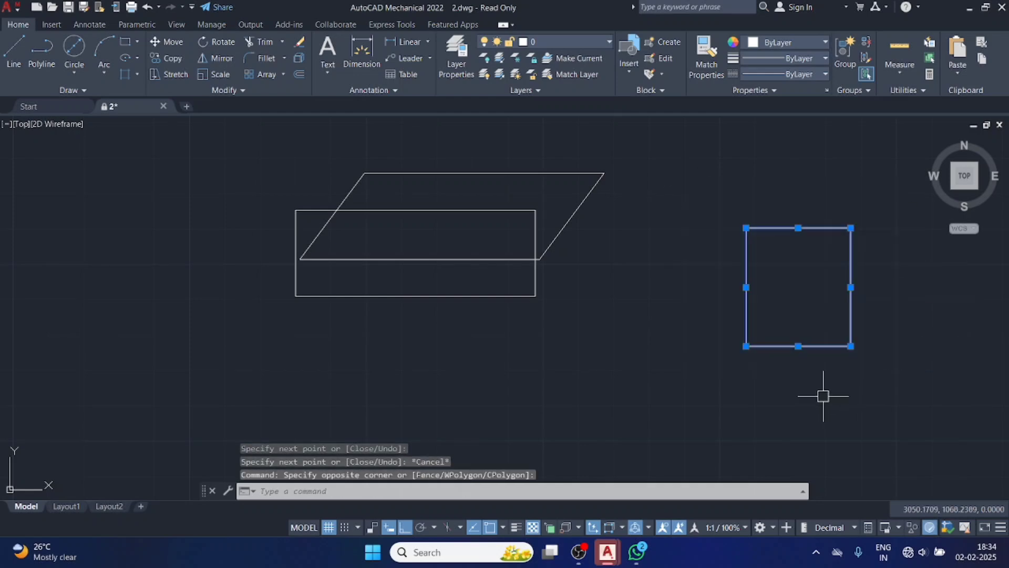
pyautogui.write('BO')
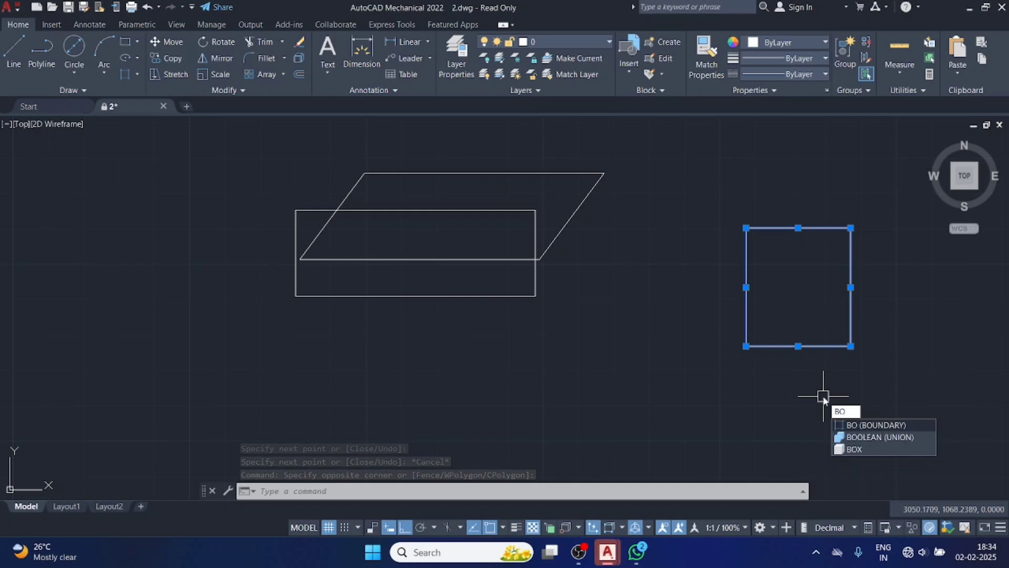
pyautogui.press('Return')
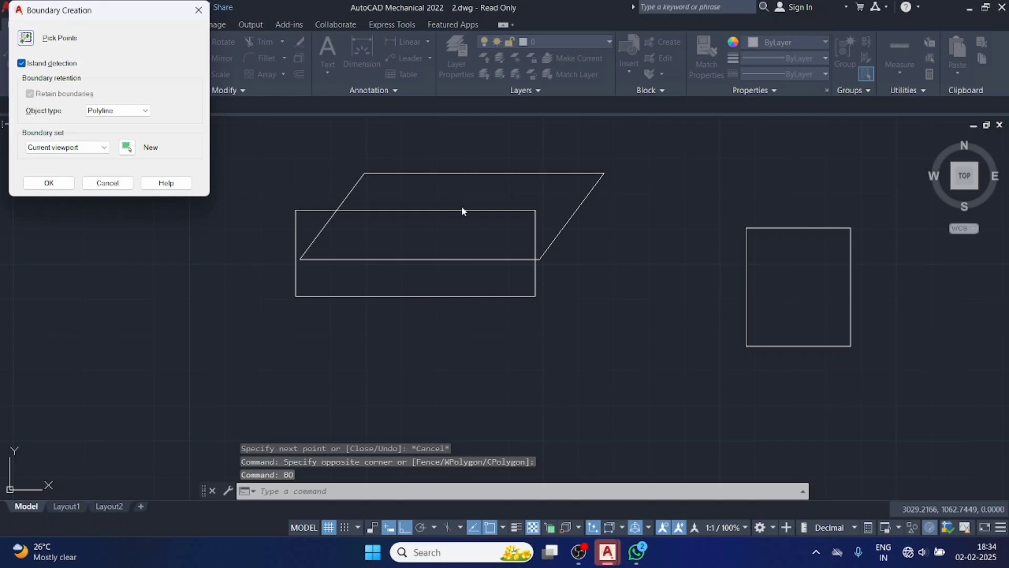
pyautogui.click(66, 182)
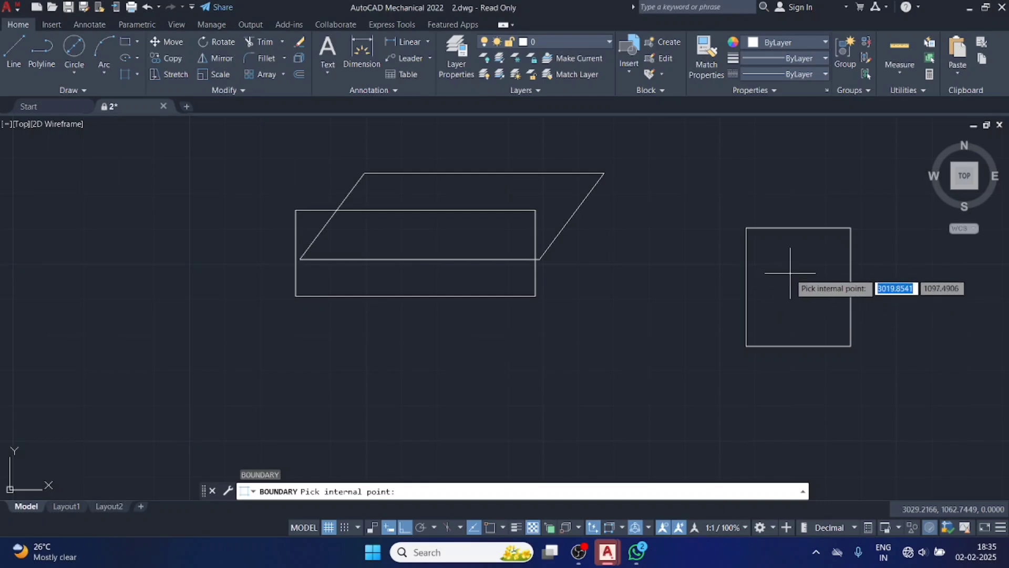
pyautogui.click(789, 273)
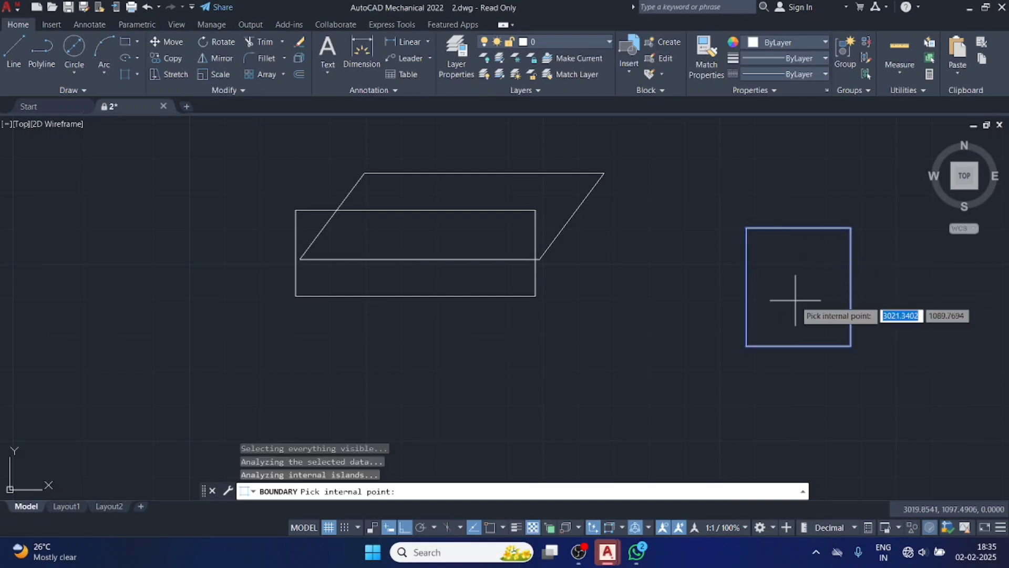
pyautogui.press('Return')
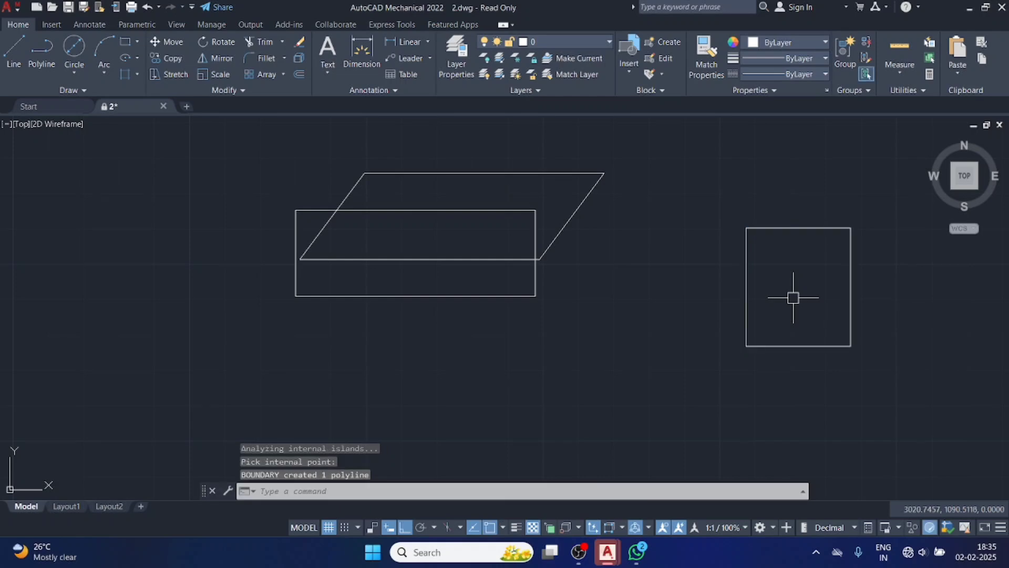
# Erase the second outline's boundary polyline, the parallelogram and all four lines of the wide rectangle.
pyautogui.click(787, 225)
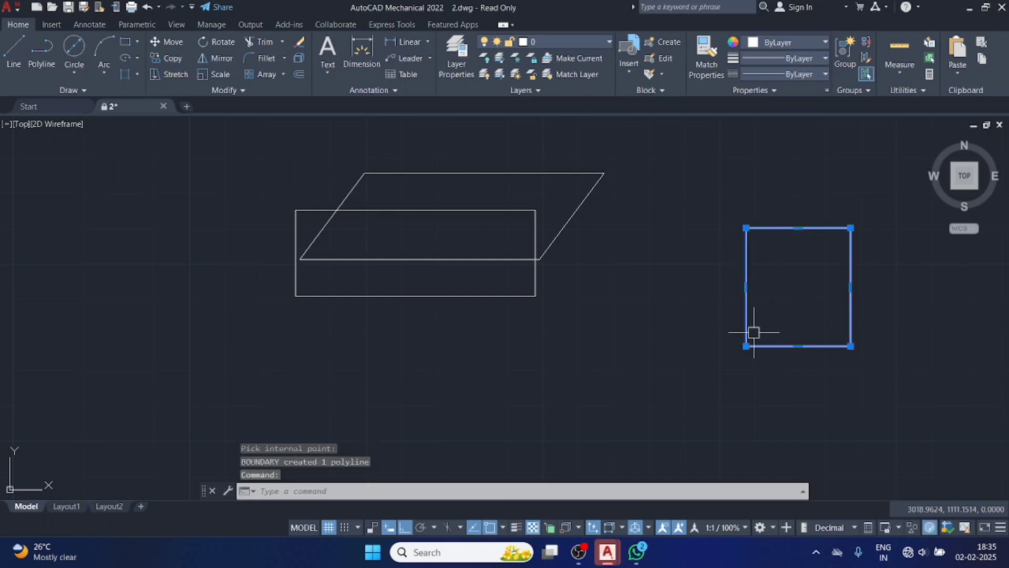
pyautogui.click(565, 225)
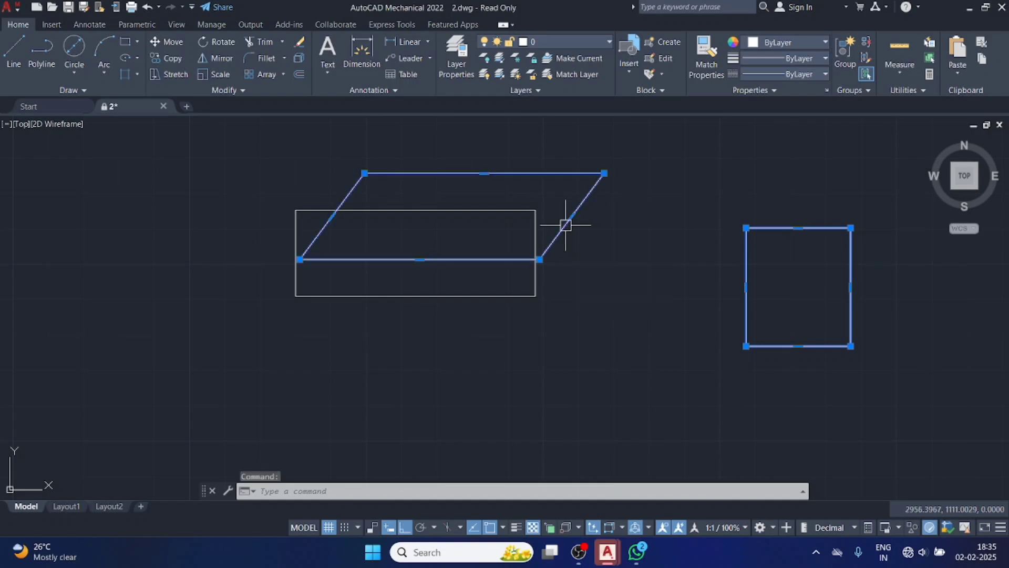
pyautogui.click(535, 220)
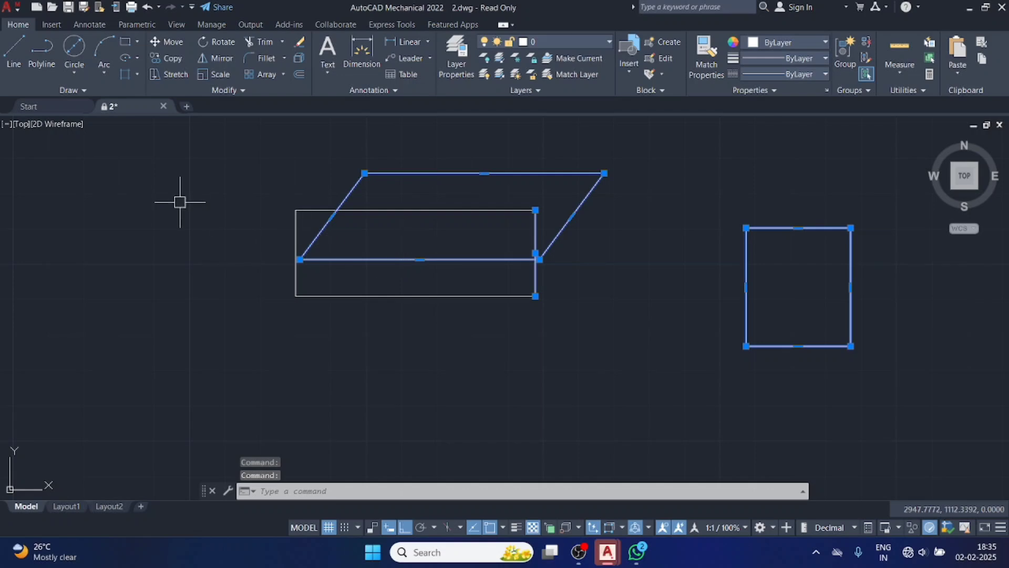
pyautogui.press('Delete')
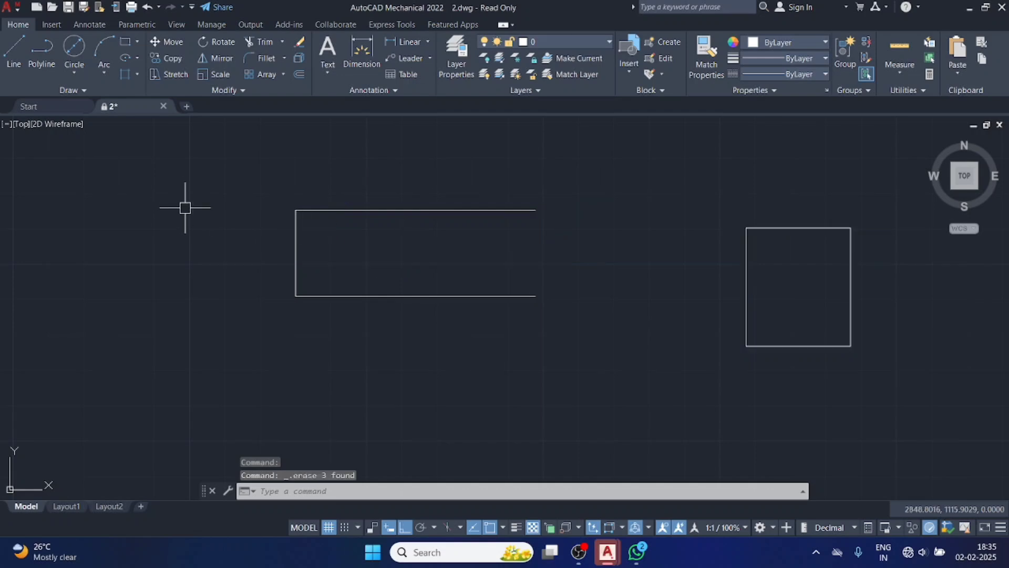
pyautogui.click(214, 164)
pyautogui.click(560, 371)
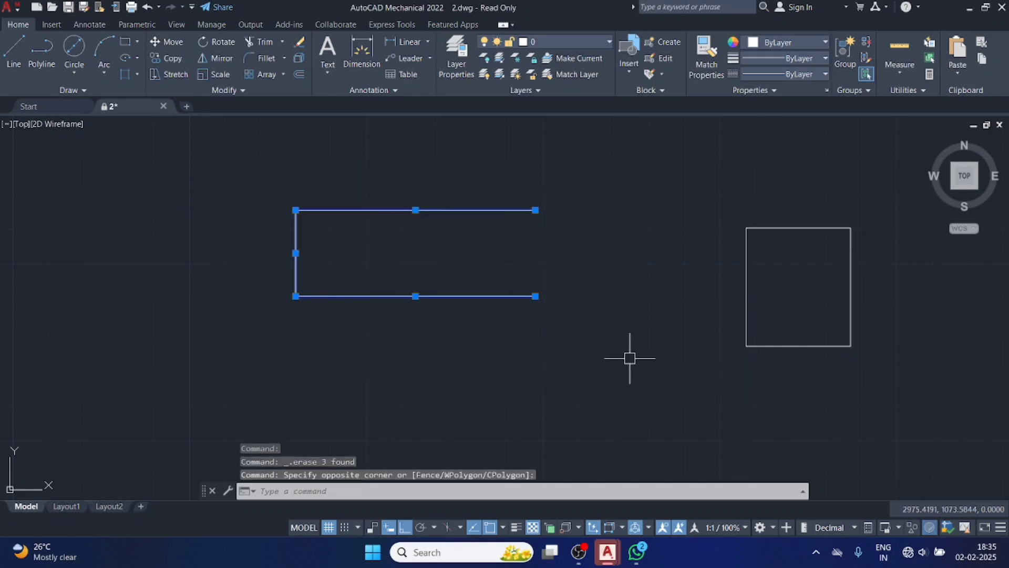
pyautogui.press('Delete')
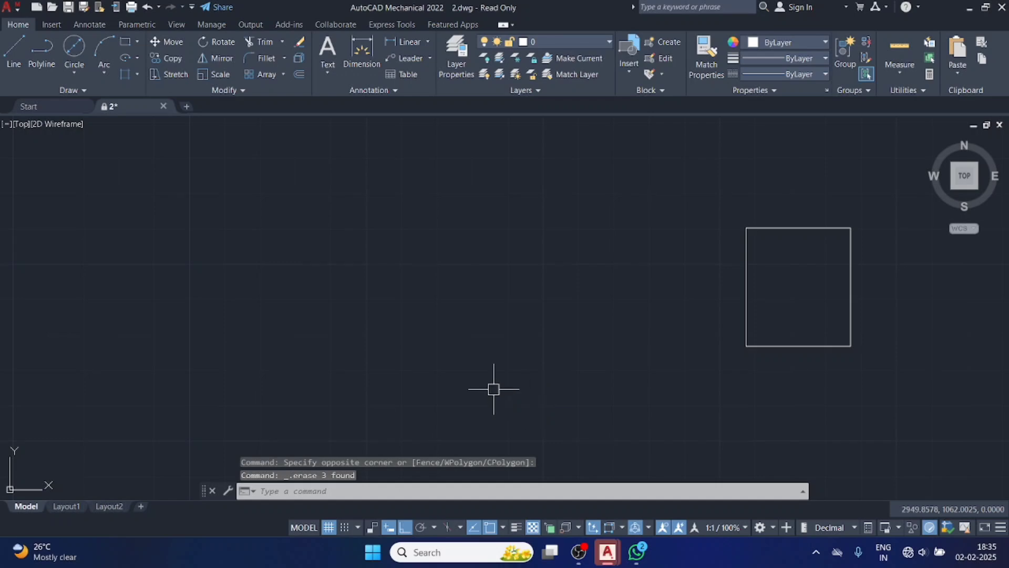
# Erase the four lines of the remaining closed outline.
pyautogui.click(707, 187)
pyautogui.click(912, 425)
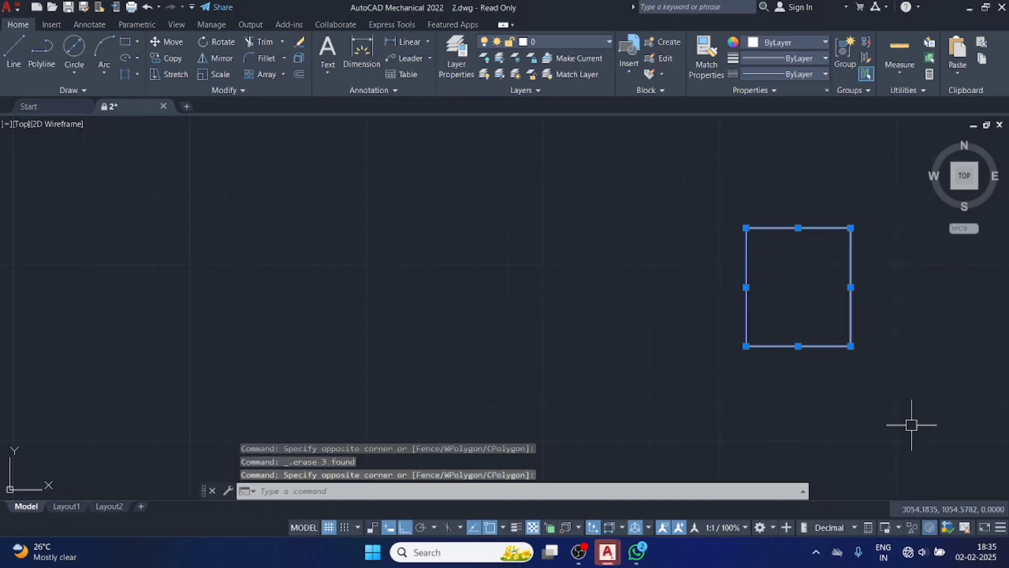
pyautogui.press('Delete')
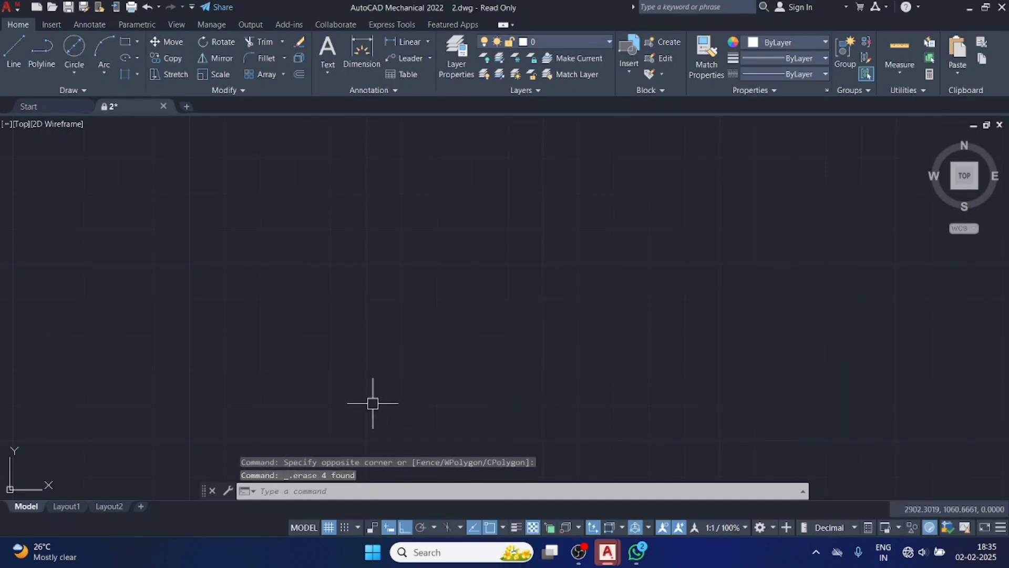
pyautogui.click(71, 90)
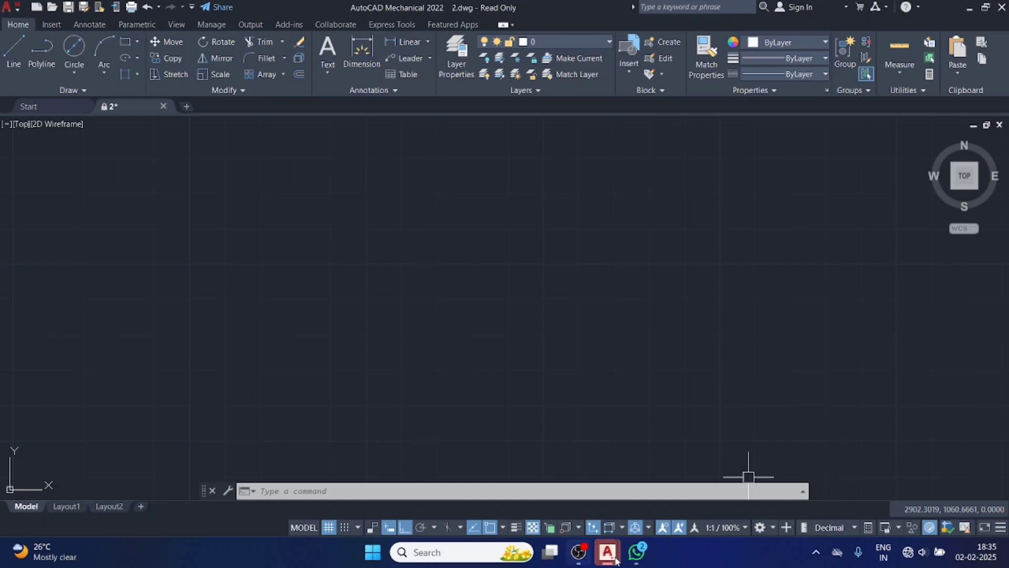
# Switch to WhatsApp to examine the break lines and hatched section on the milling reference drawing, and return to the AutoCAD drawing.
pyautogui.moveTo(642, 554)
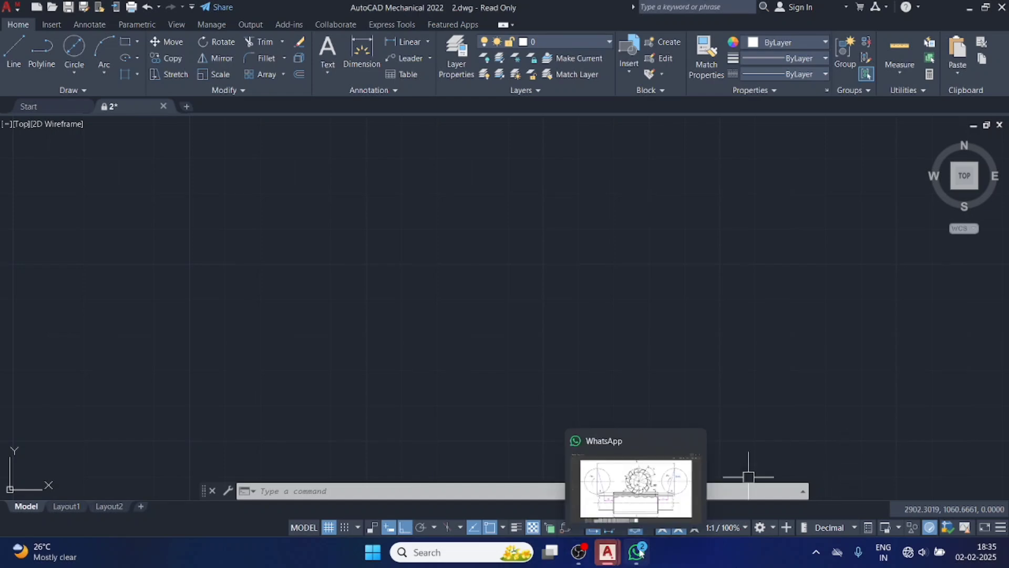
pyautogui.click(636, 504)
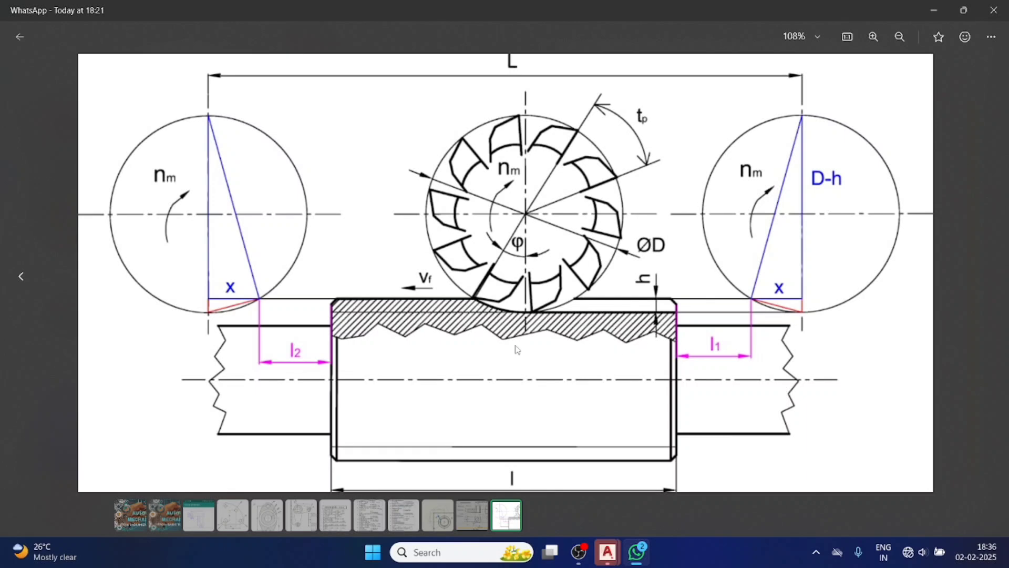
pyautogui.moveTo(628, 561)
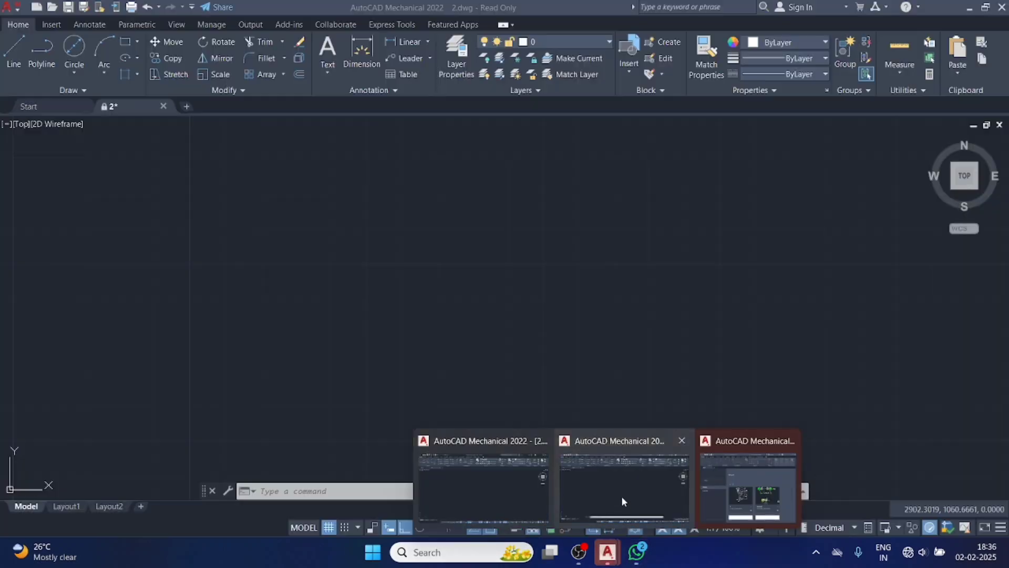
pyautogui.click(621, 496)
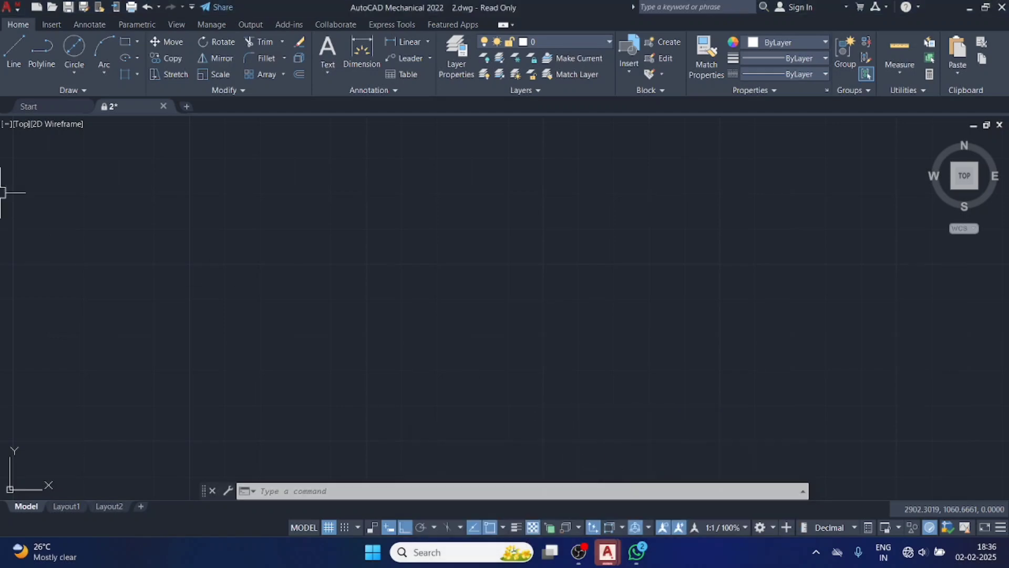
# Draw a horizontal rectangle about 77 wide and 25 high in the empty drawing area.
pyautogui.click(131, 38)
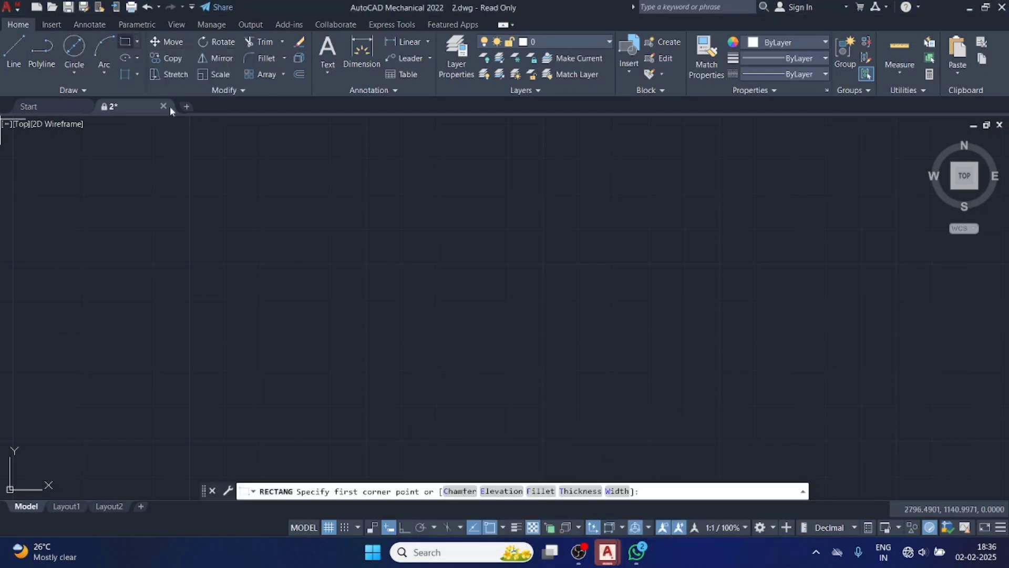
pyautogui.click(236, 221)
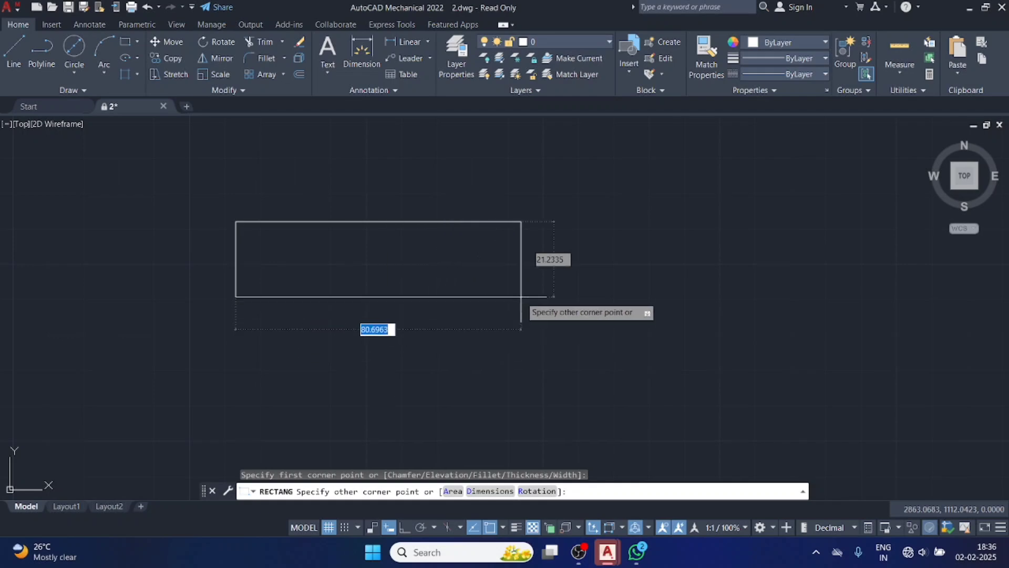
pyautogui.click(507, 311)
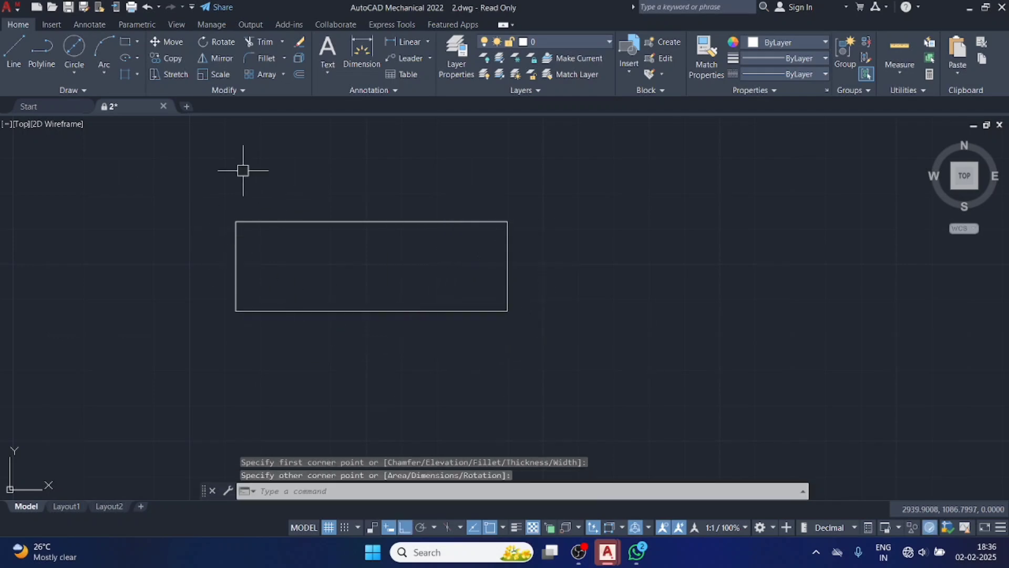
pyautogui.click(59, 89)
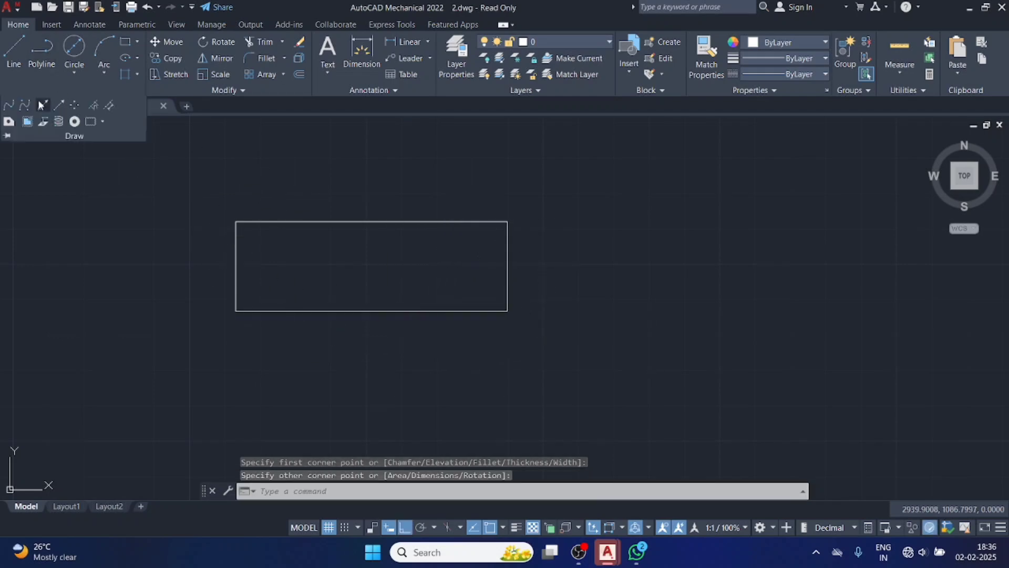
pyautogui.click(7, 106)
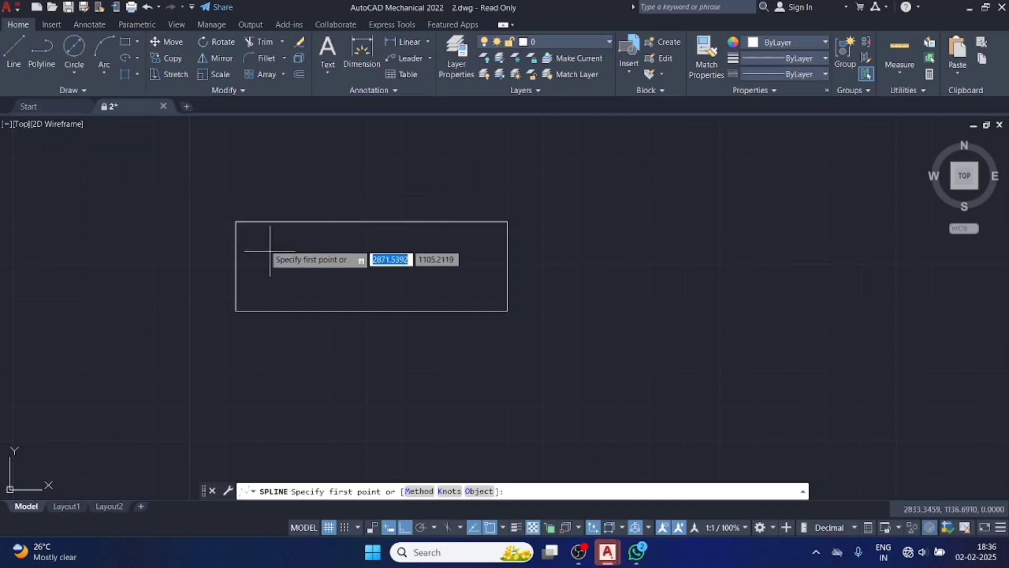
pyautogui.click(235, 221)
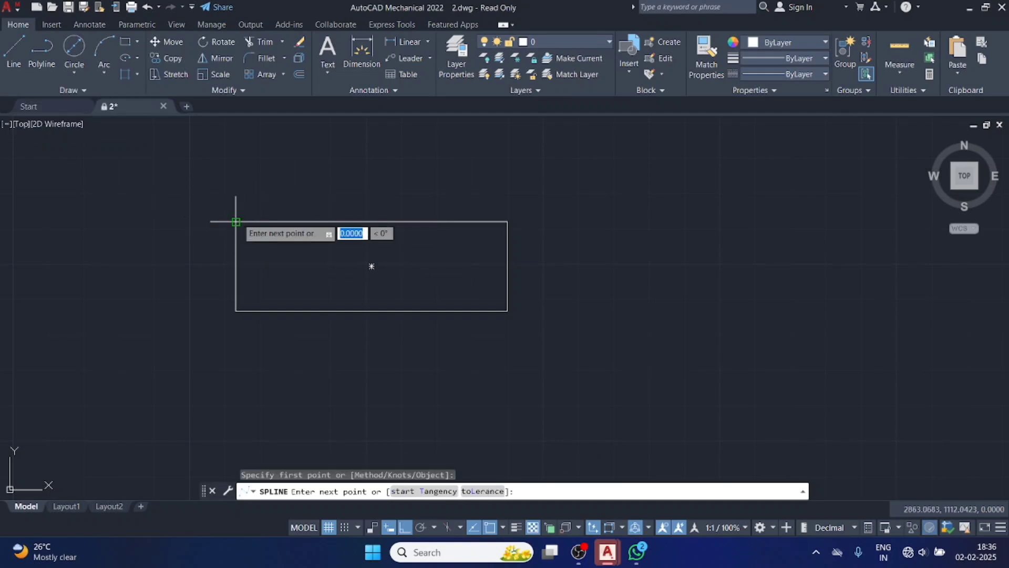
pyautogui.click(288, 255)
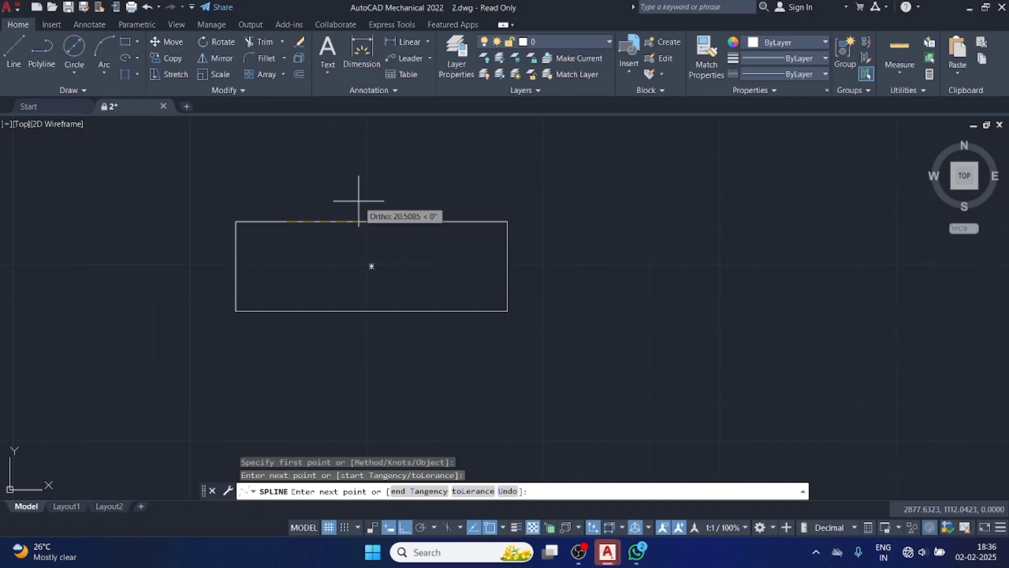
pyautogui.click(336, 266)
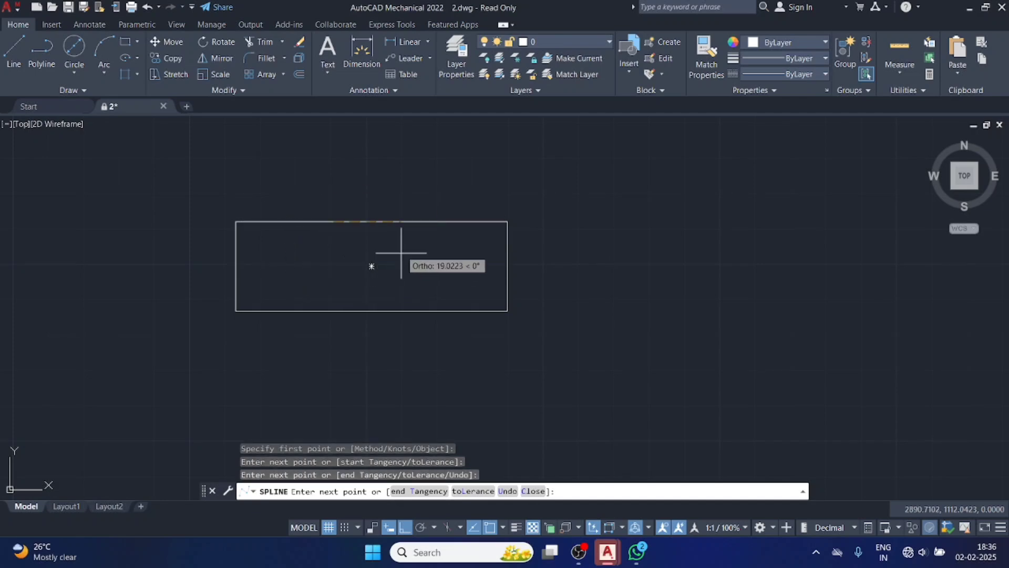
pyautogui.click(371, 266)
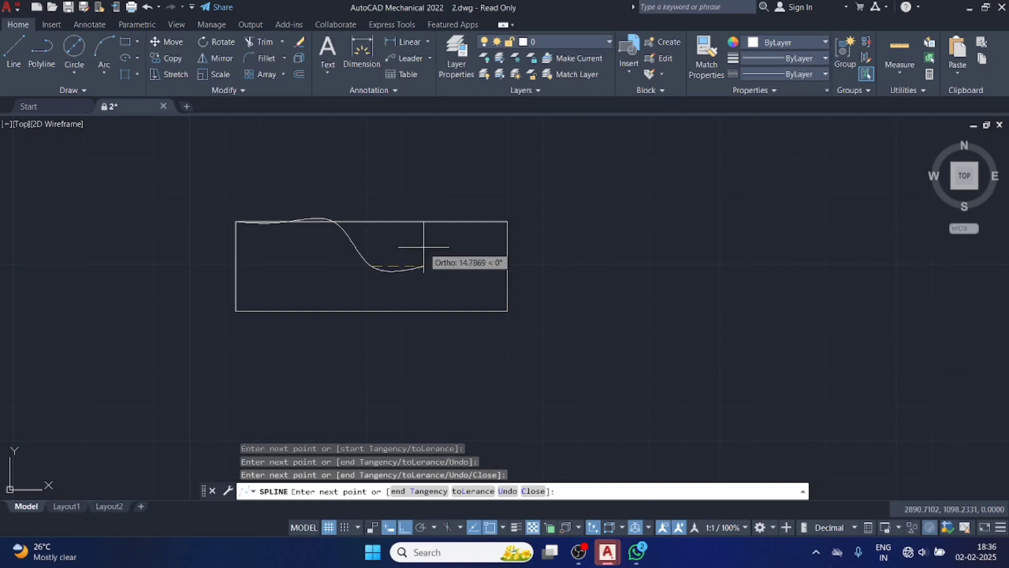
pyautogui.click(437, 244)
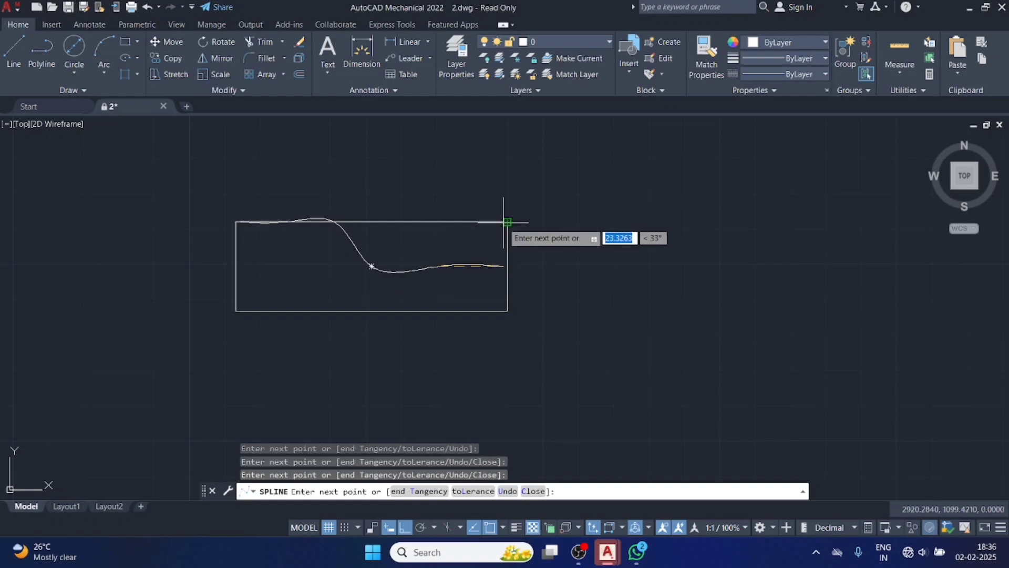
pyautogui.click(505, 222)
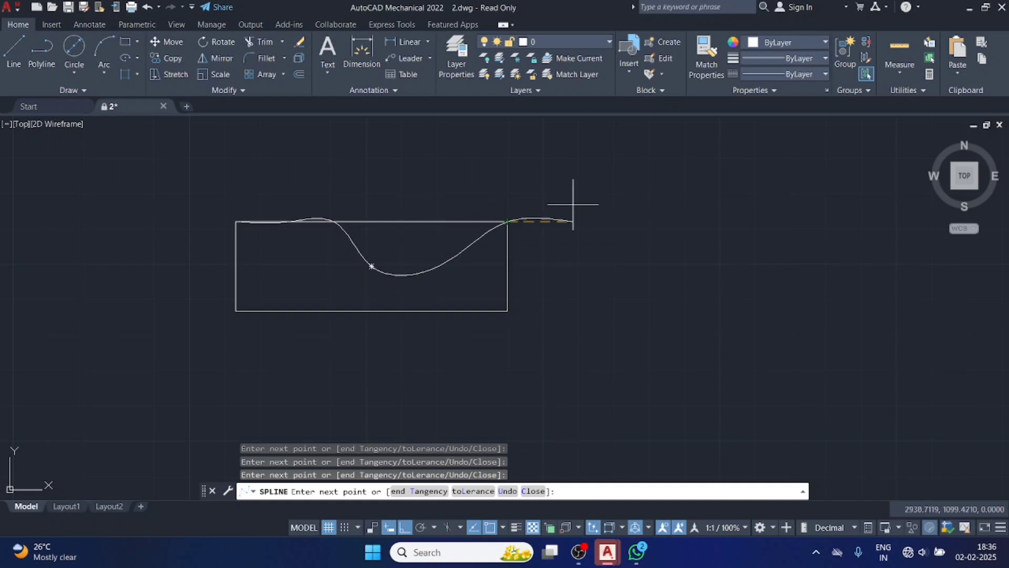
pyautogui.press('Escape')
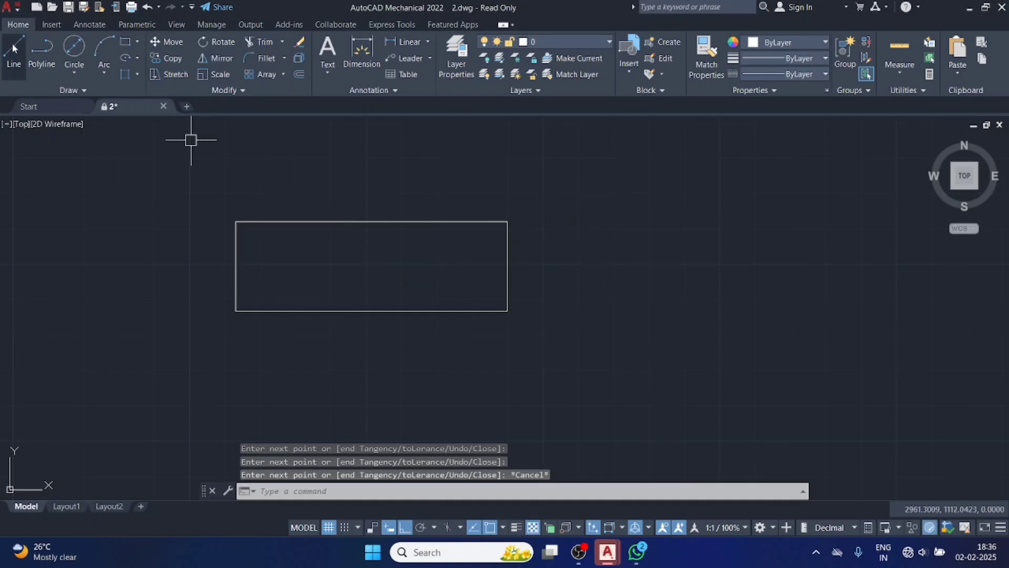
# Draw a wavy fit-point spline through the rectangle's interior, from its upper-left corner to its upper-right corner.
pyautogui.click(86, 90)
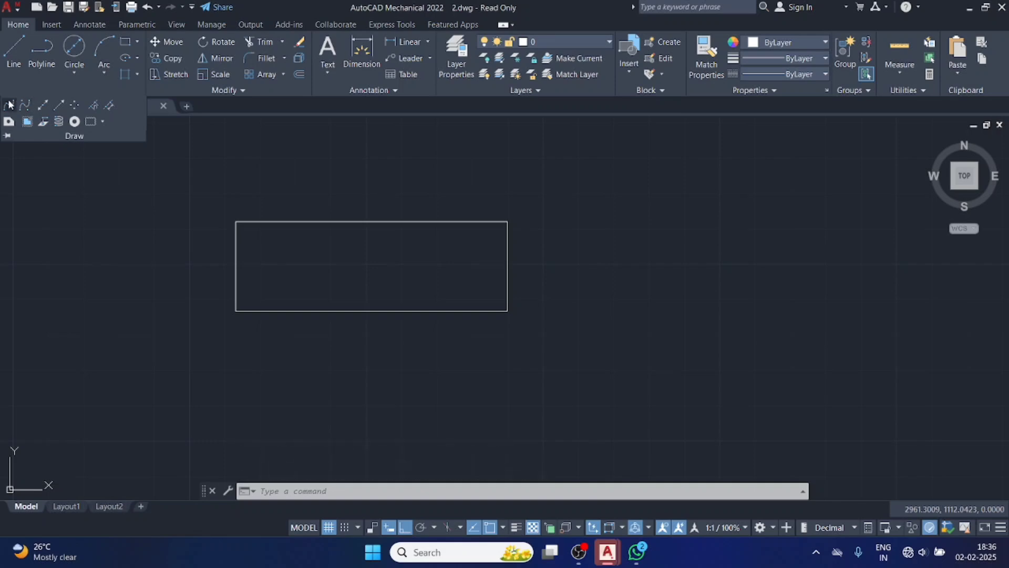
pyautogui.click(9, 104)
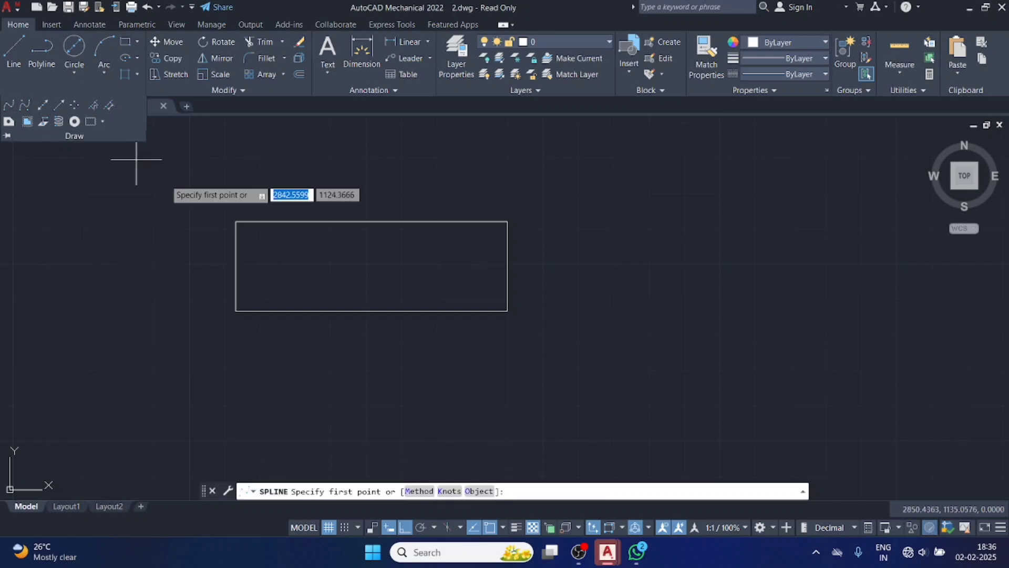
pyautogui.click(235, 222)
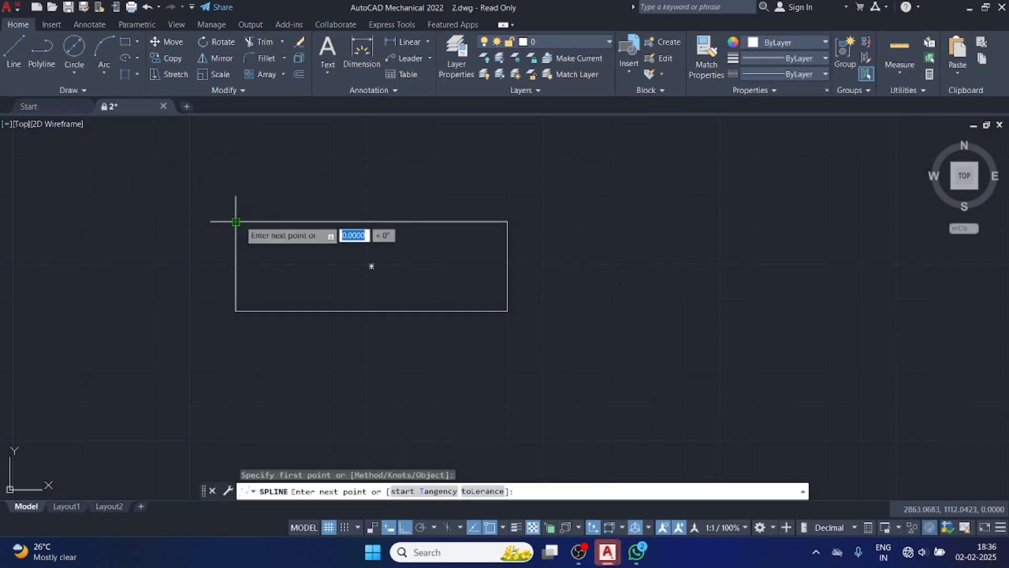
pyautogui.click(273, 263)
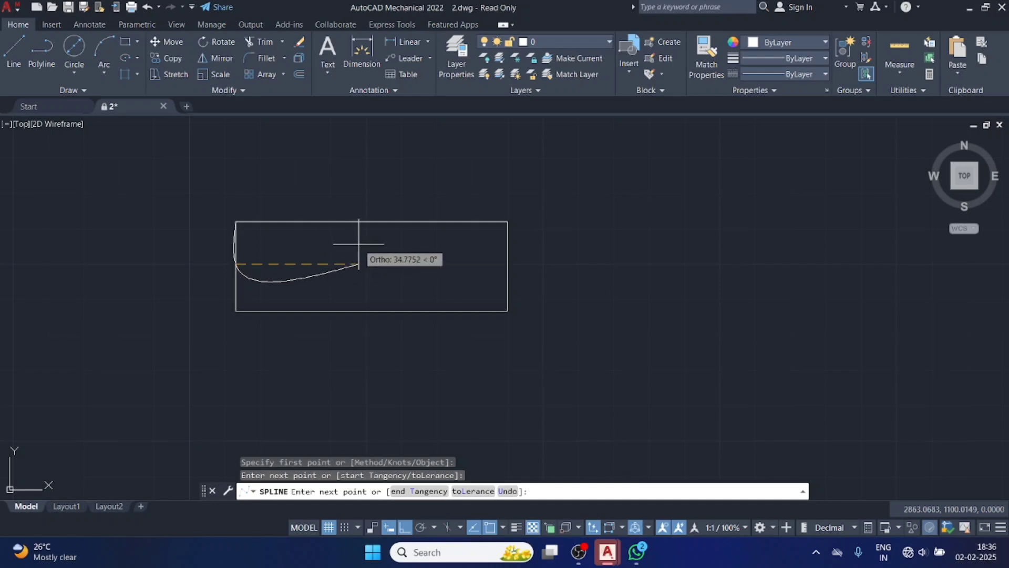
pyautogui.click(363, 244)
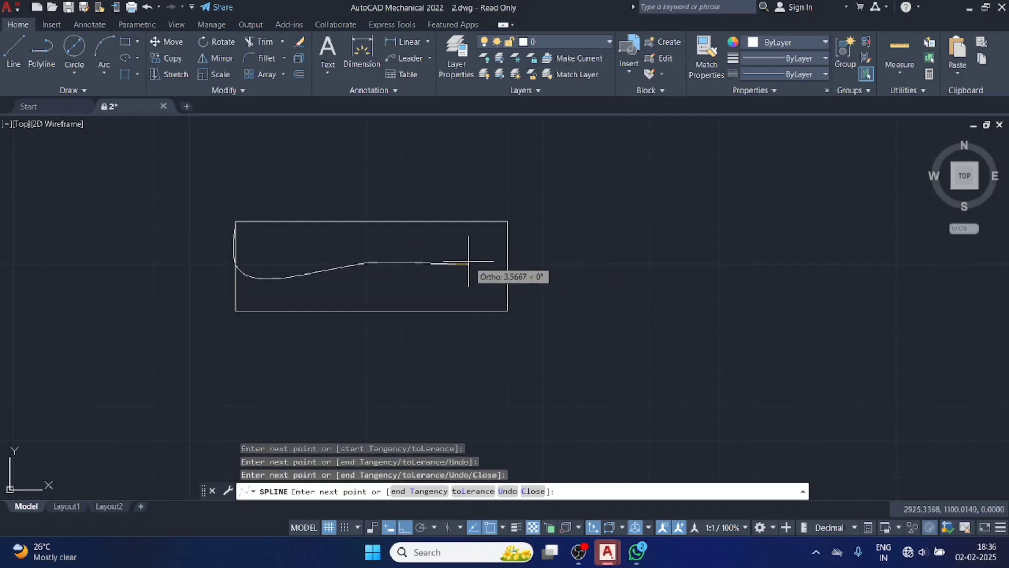
pyautogui.click(508, 221)
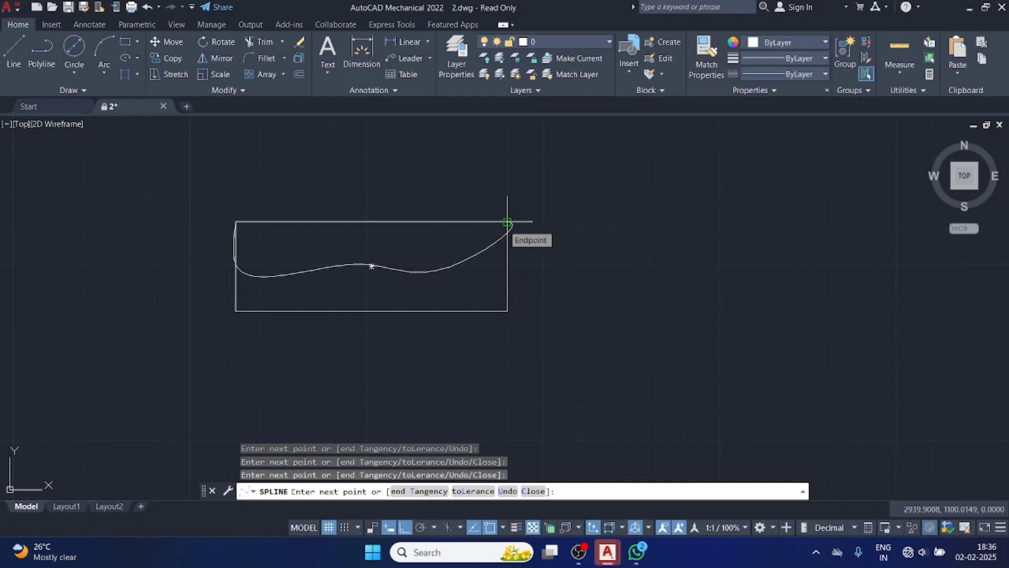
pyautogui.click(507, 222)
pyautogui.press('Return')
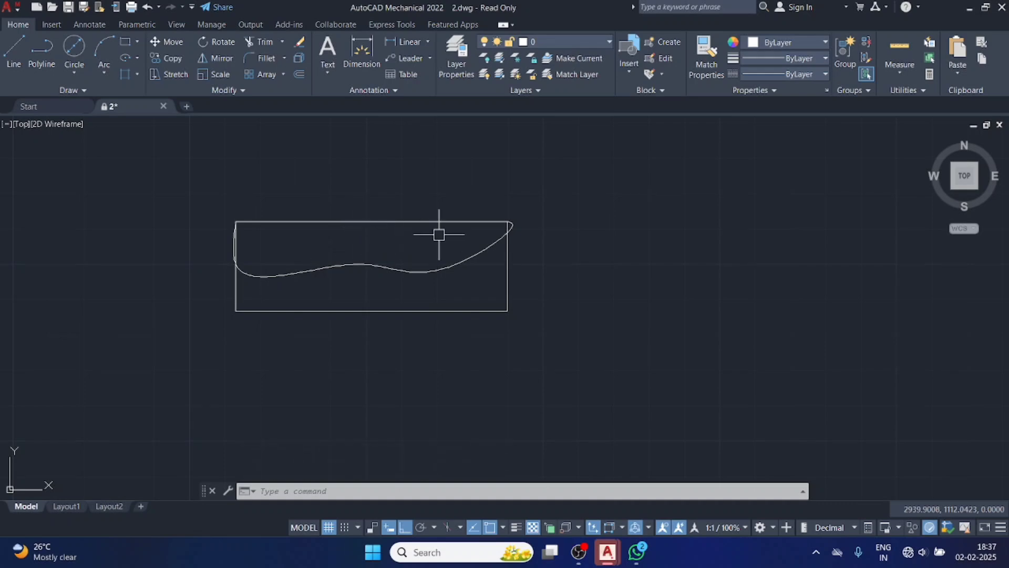
# Erase the rectangle and the wavy spline together.
pyautogui.click(263, 223)
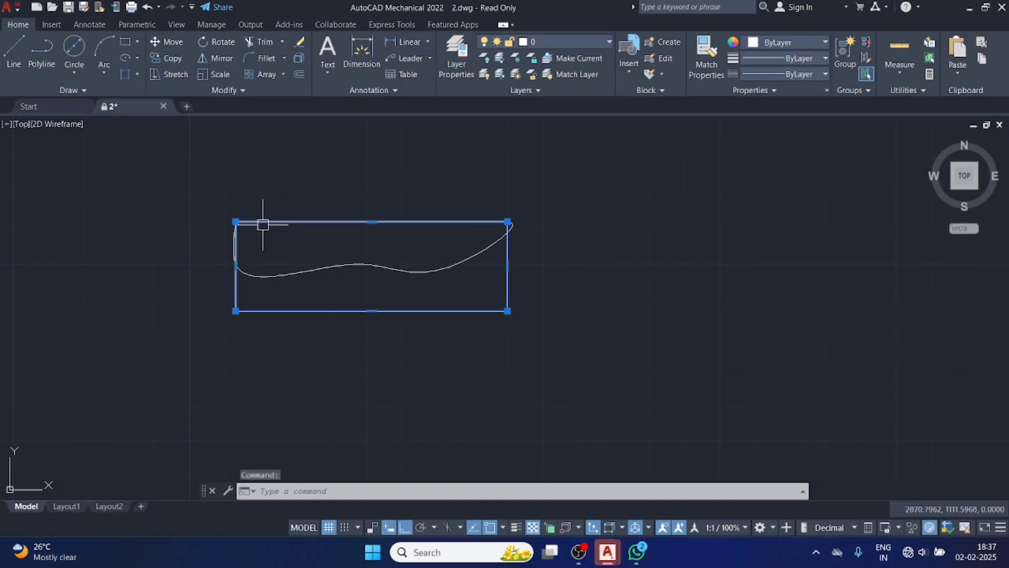
pyautogui.click(257, 274)
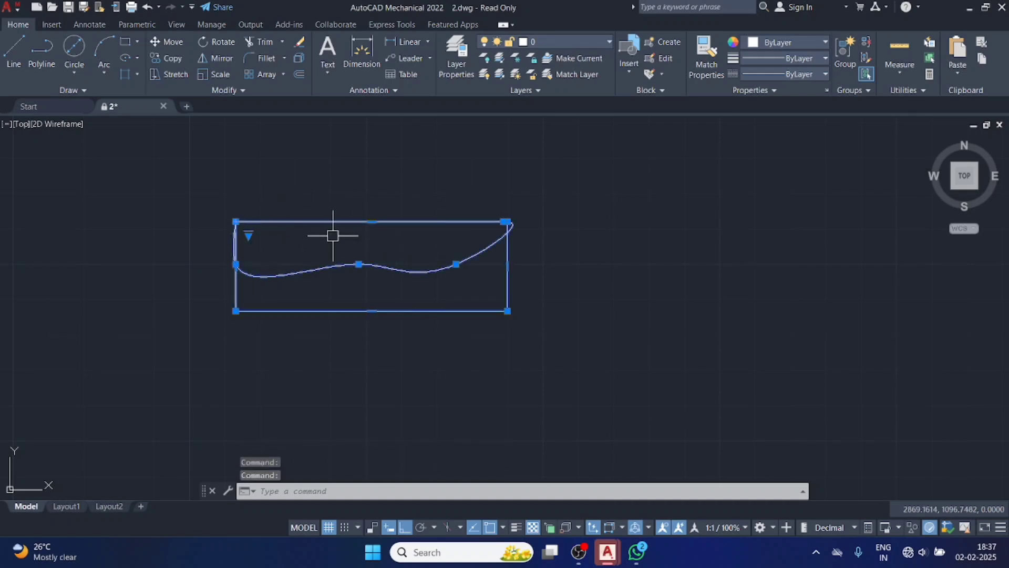
pyautogui.press('Delete')
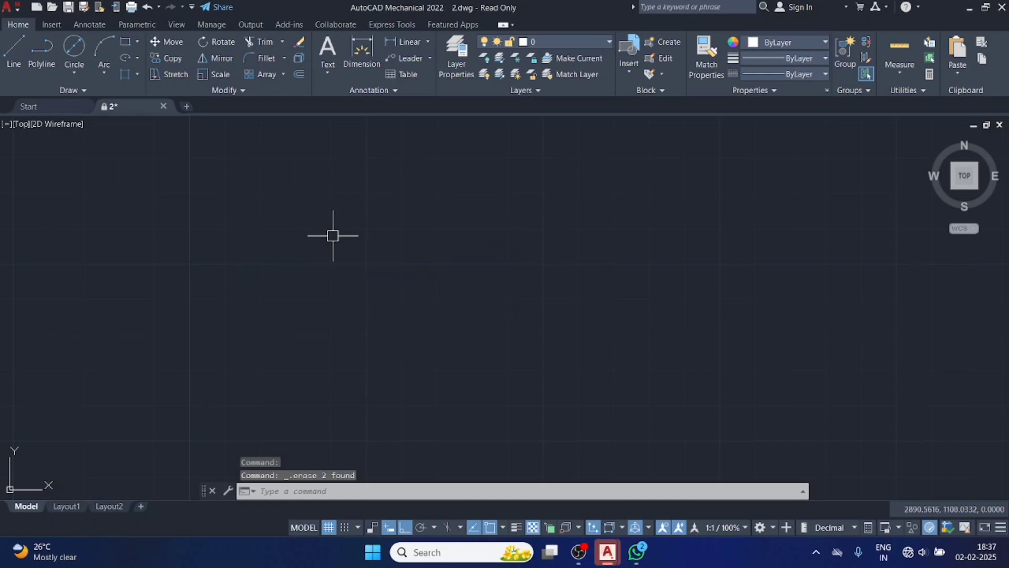
# Draw a circle about 33 in diameter, using the centre and diameter method.
pyautogui.click(83, 48)
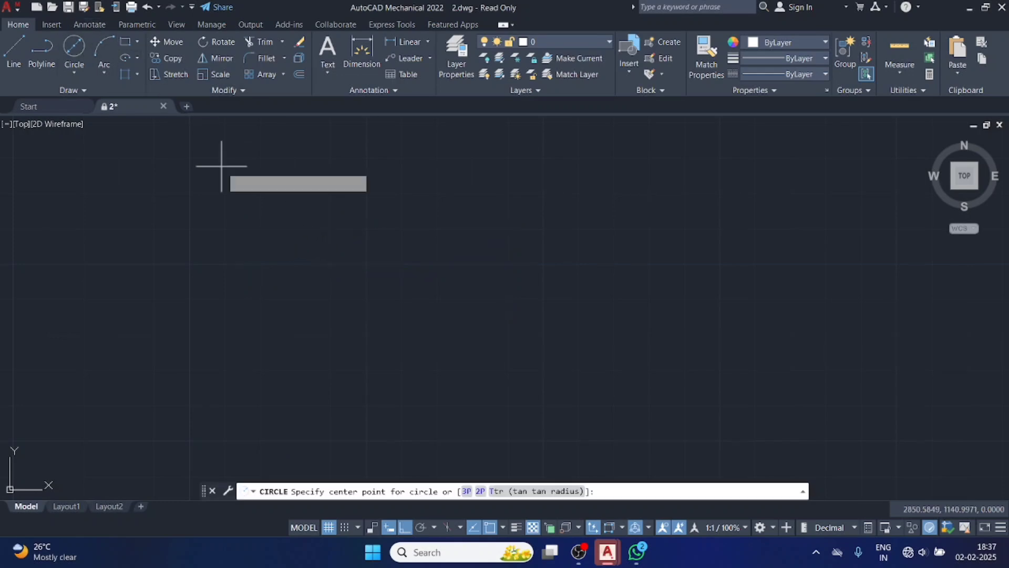
pyautogui.click(337, 243)
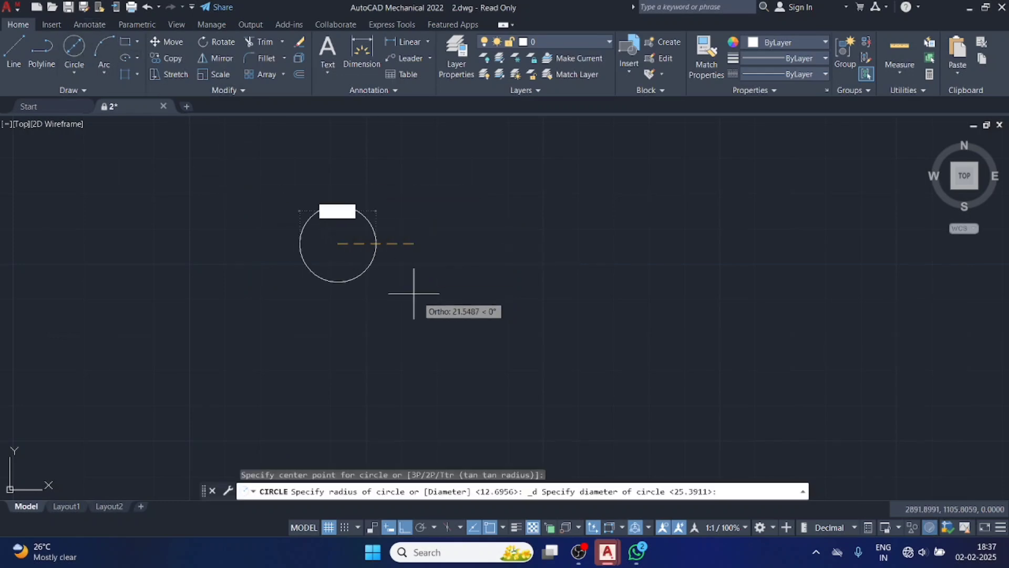
pyautogui.click(455, 309)
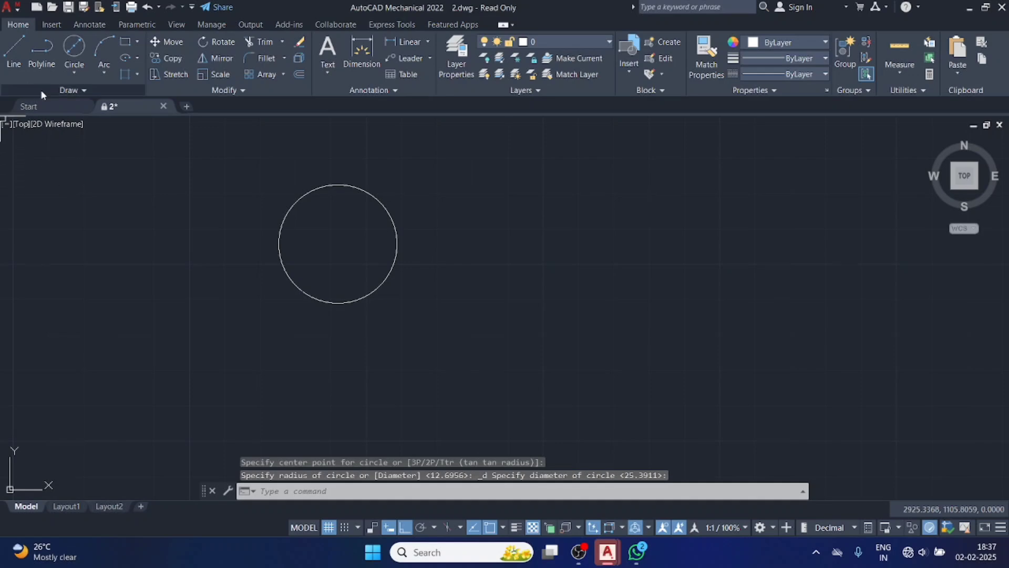
# Draw a fit-point spline across the circle, from its upper-left edge down near the centre and up to its upper-right edge.
pyautogui.click(68, 90)
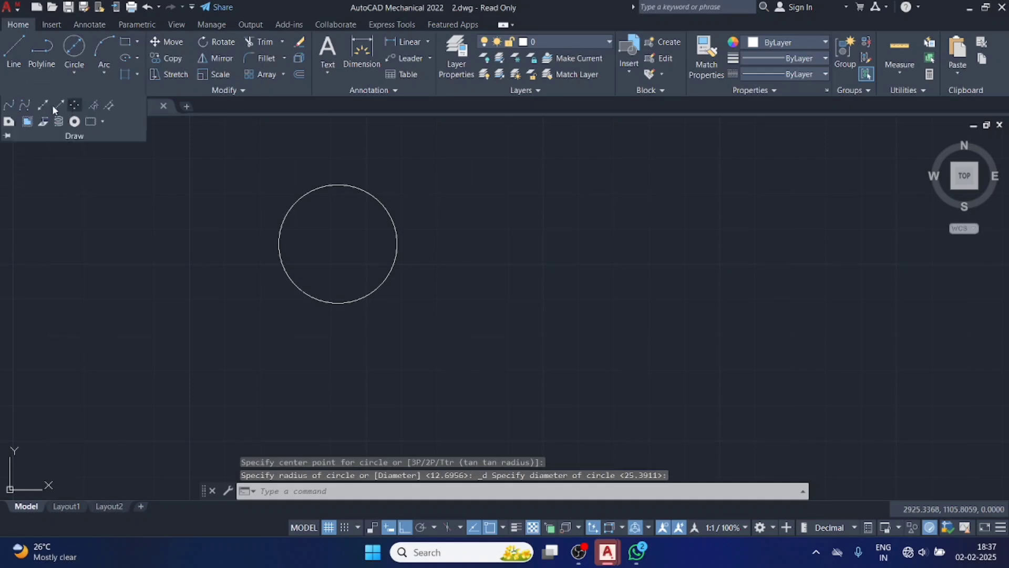
pyautogui.click(9, 104)
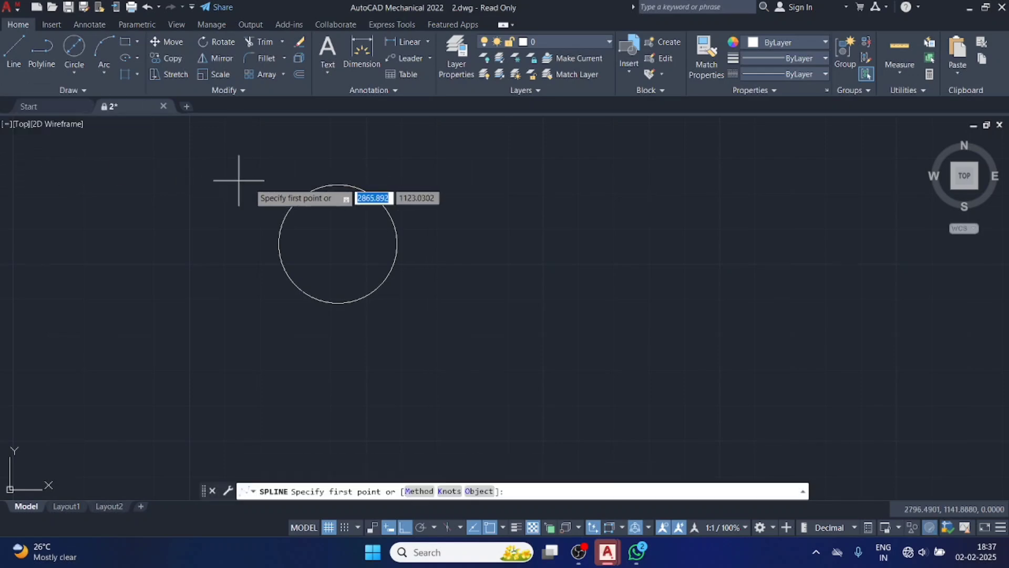
pyautogui.click(289, 212)
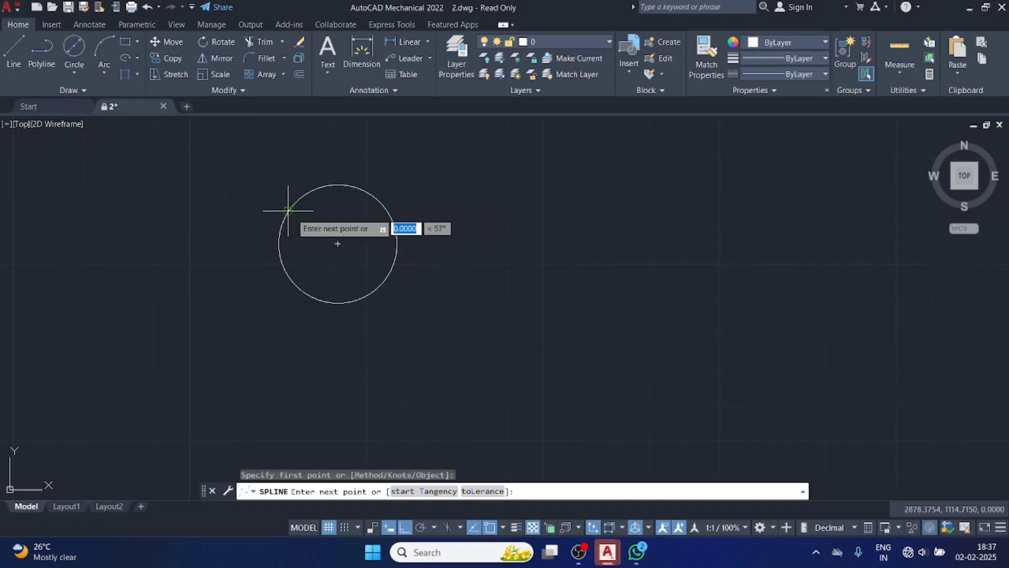
pyautogui.click(325, 233)
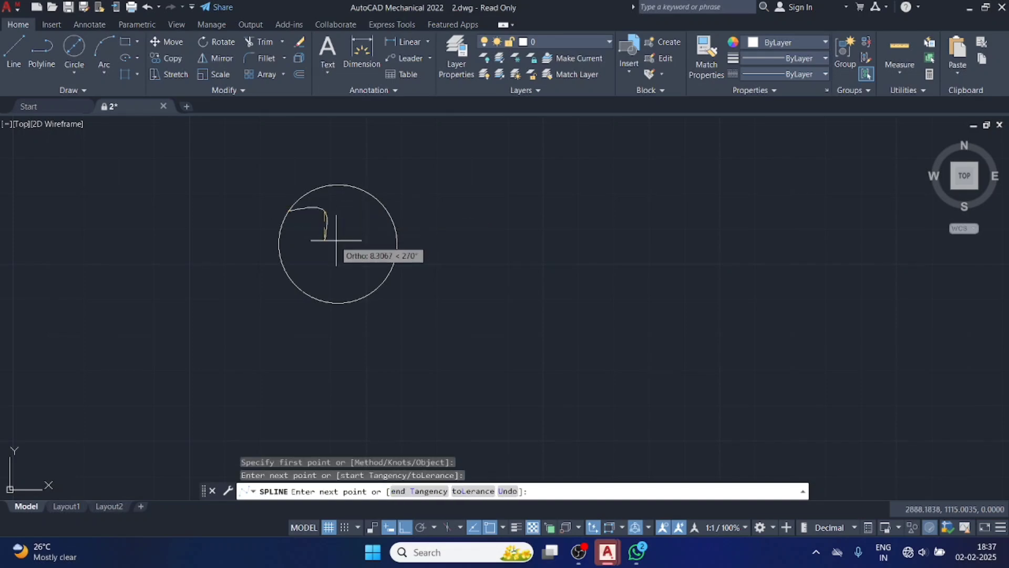
pyautogui.click(326, 241)
pyautogui.click(355, 234)
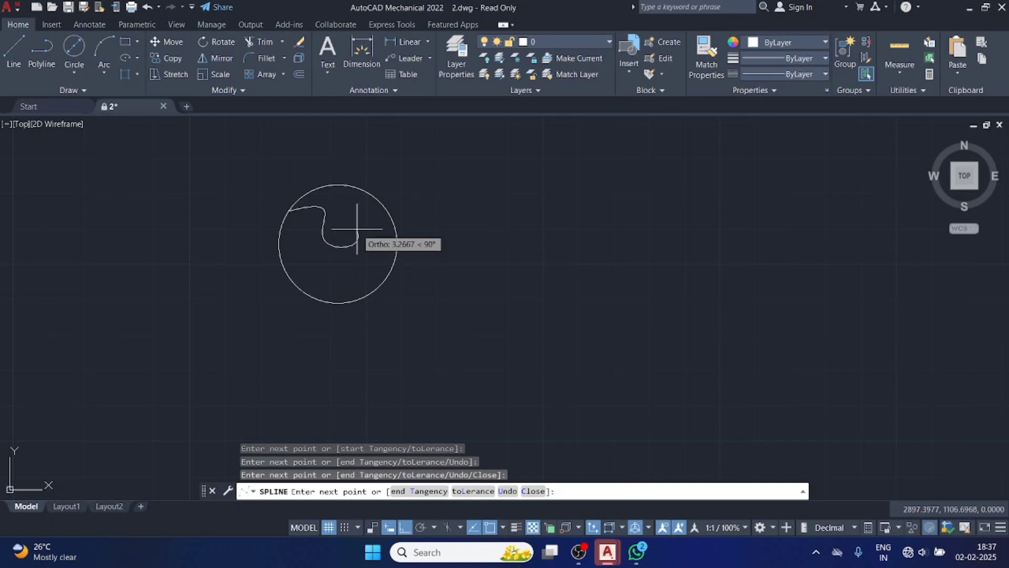
pyautogui.click(383, 208)
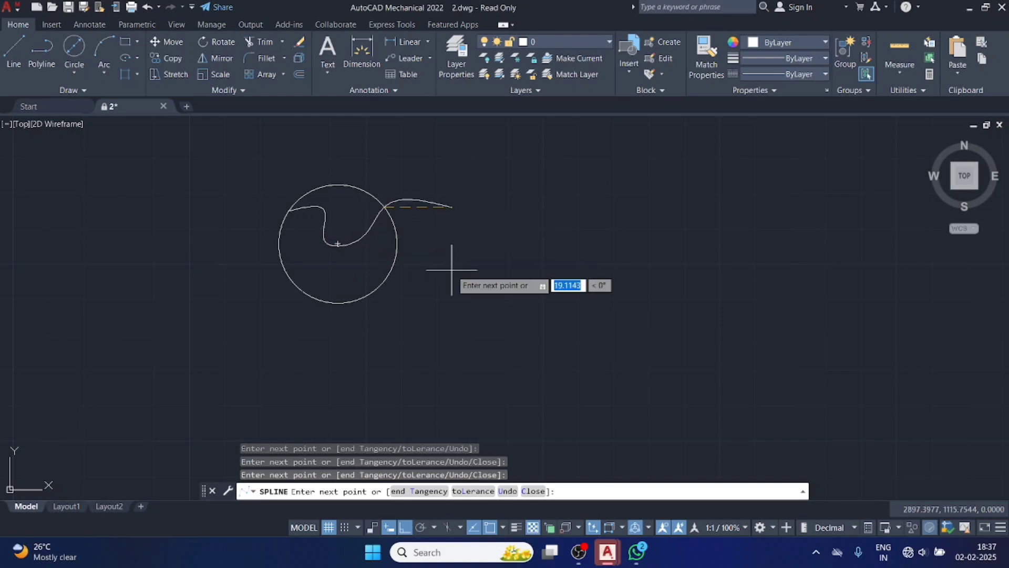
pyautogui.press('Return')
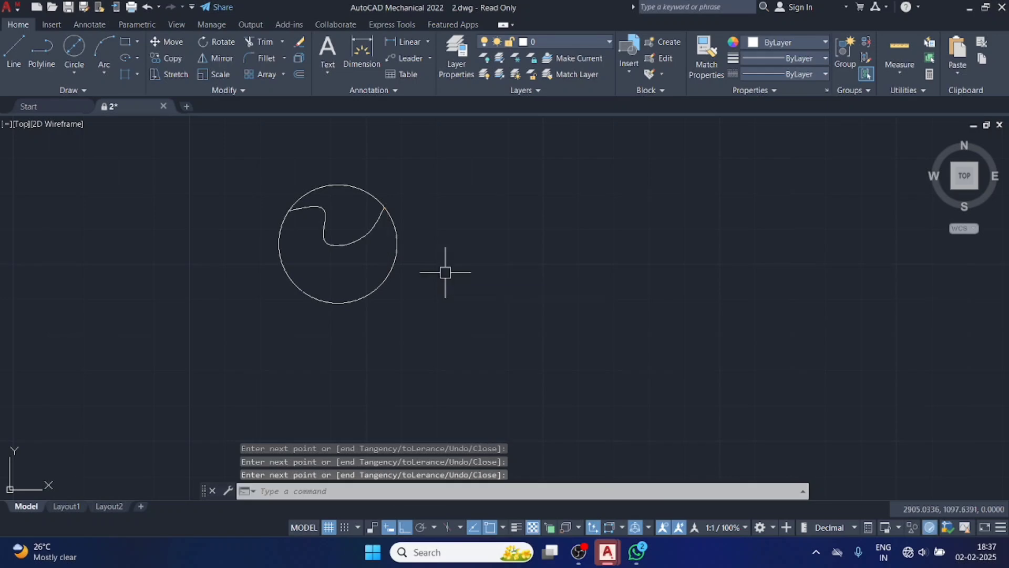
# Erase the circle and the spline inside it together.
pyautogui.click(347, 186)
pyautogui.click(327, 223)
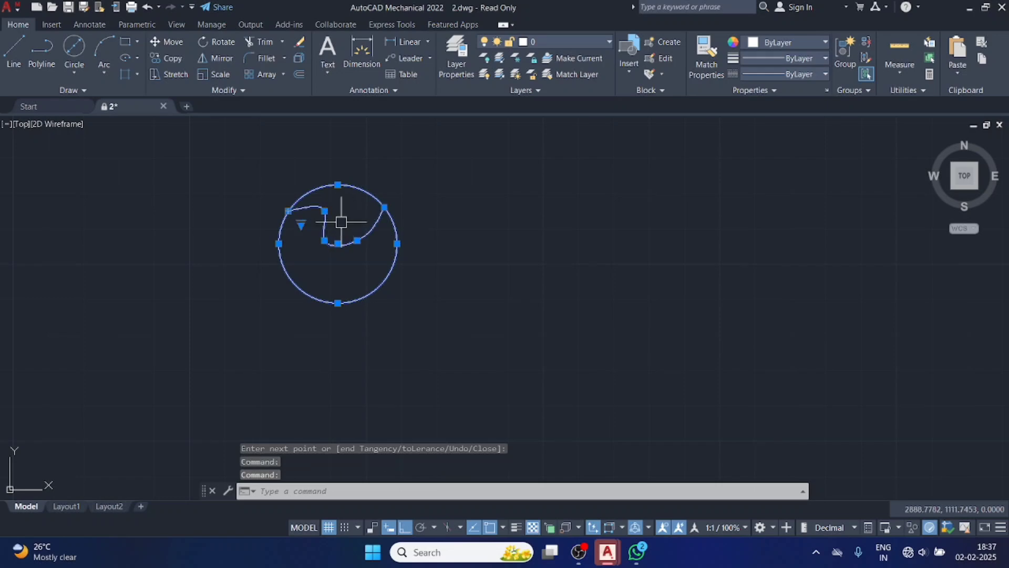
pyautogui.press('Delete')
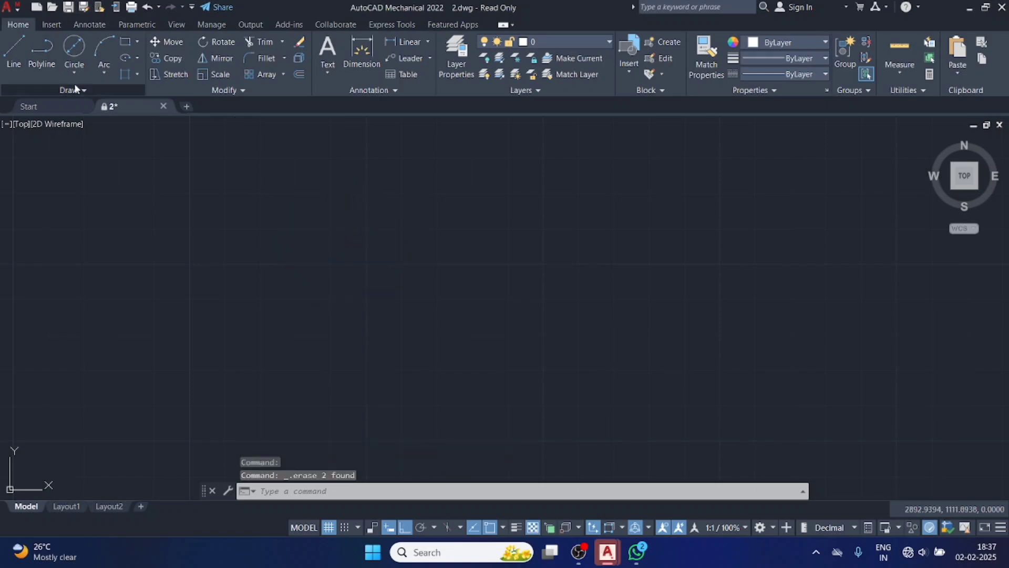
# Draw a long control-vertex spline across the empty drawing area, with stepped orthogonal vertices forming two crests and a valley between them.
pyautogui.click(59, 90)
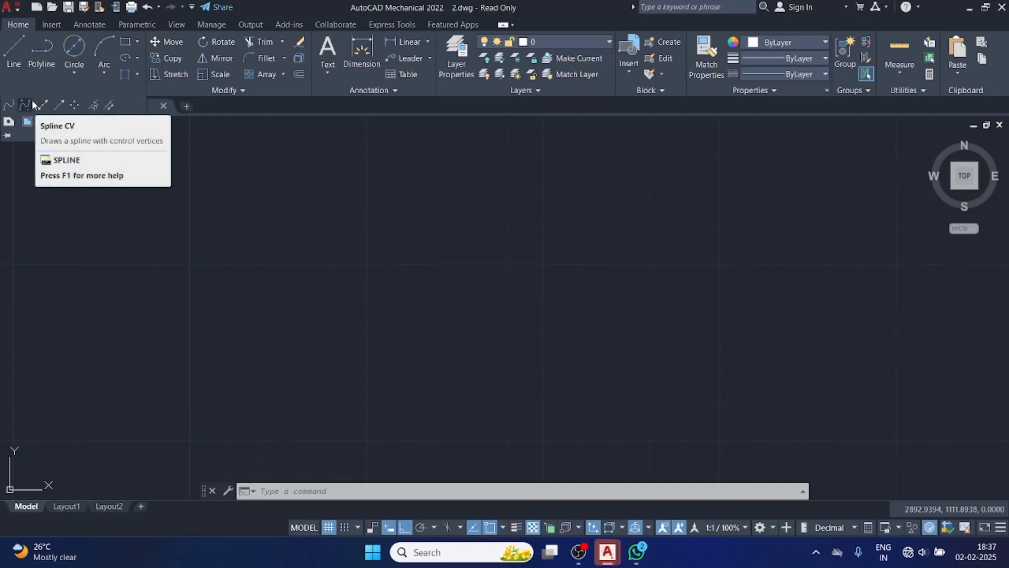
pyautogui.click(124, 46)
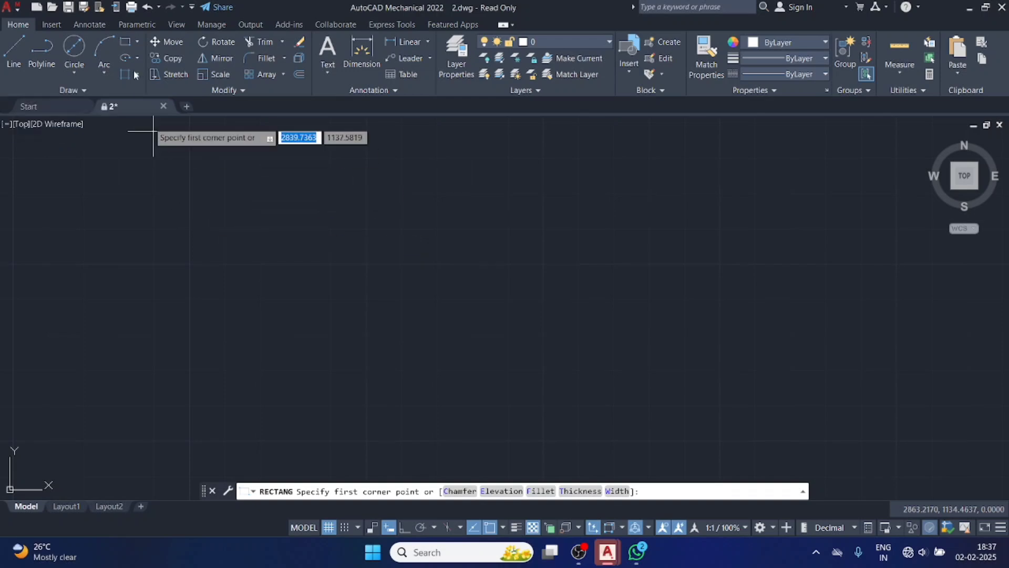
pyautogui.click(63, 91)
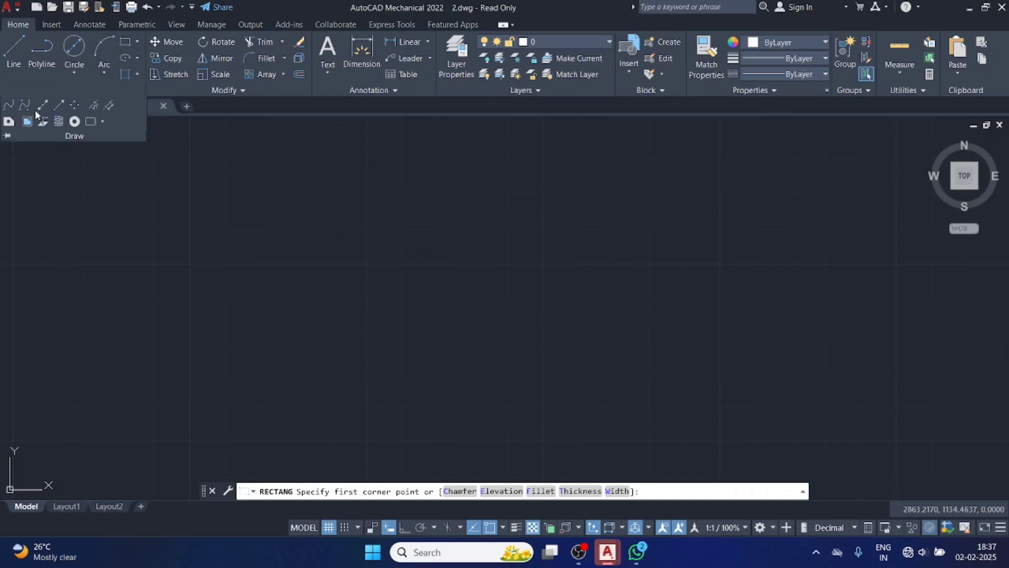
pyautogui.click(30, 105)
pyautogui.click(214, 254)
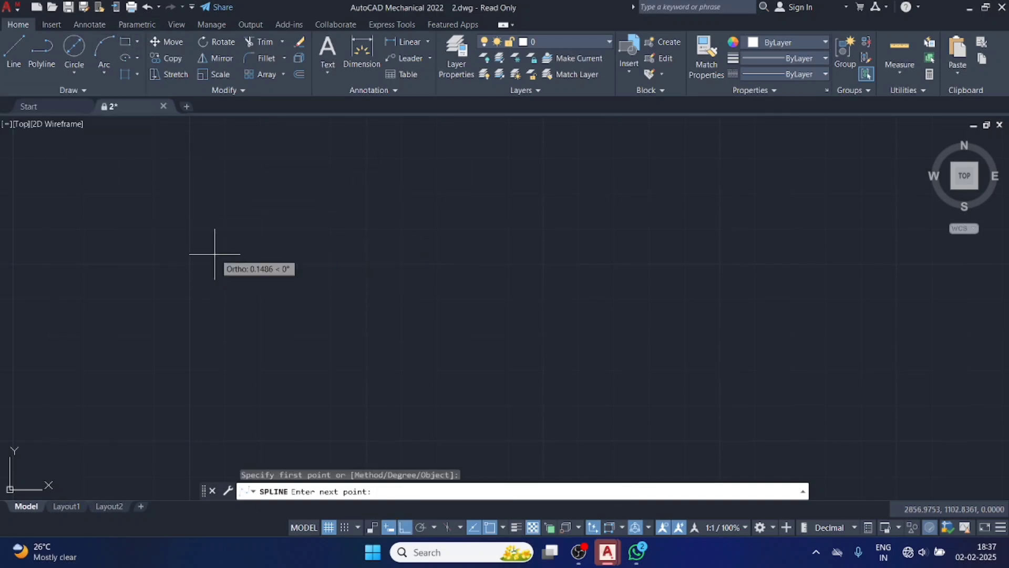
pyautogui.click(337, 206)
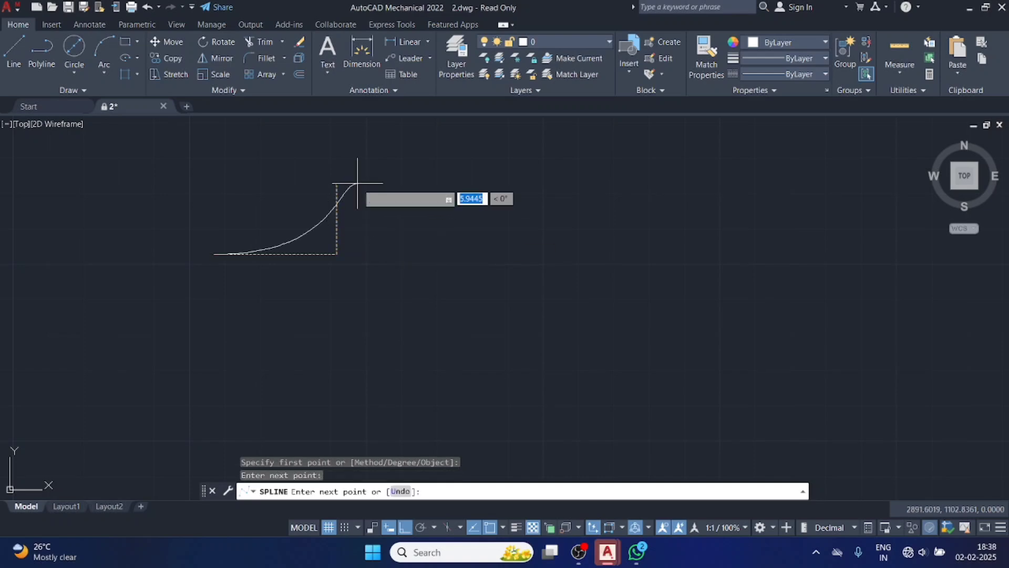
pyautogui.click(351, 183)
pyautogui.click(465, 277)
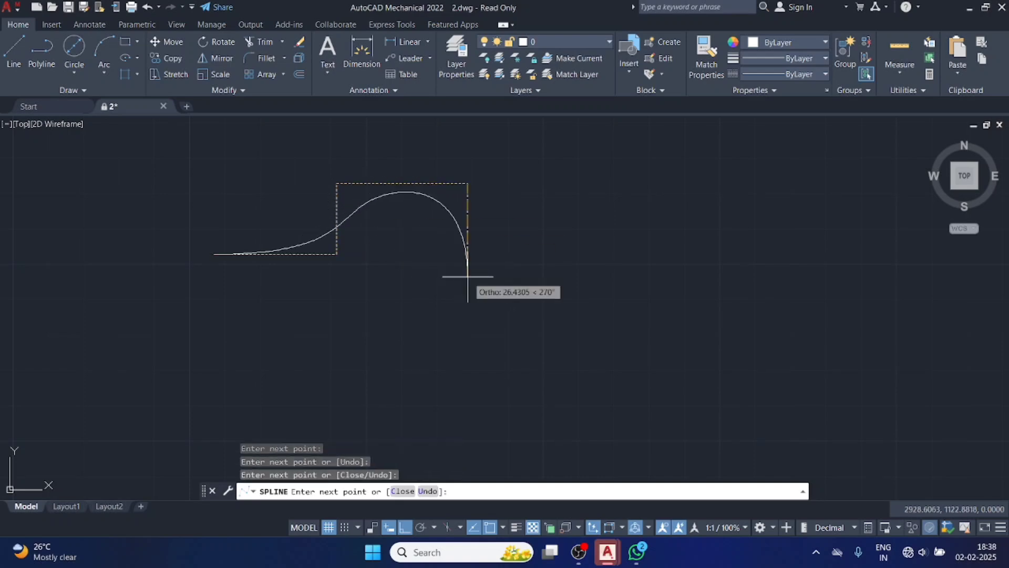
pyautogui.click(467, 266)
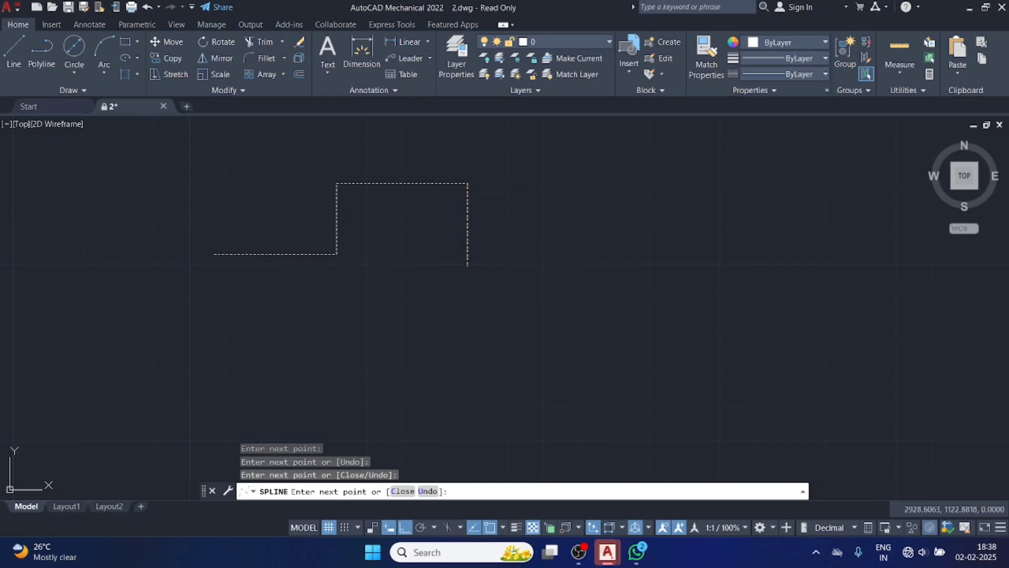
pyautogui.click(560, 266)
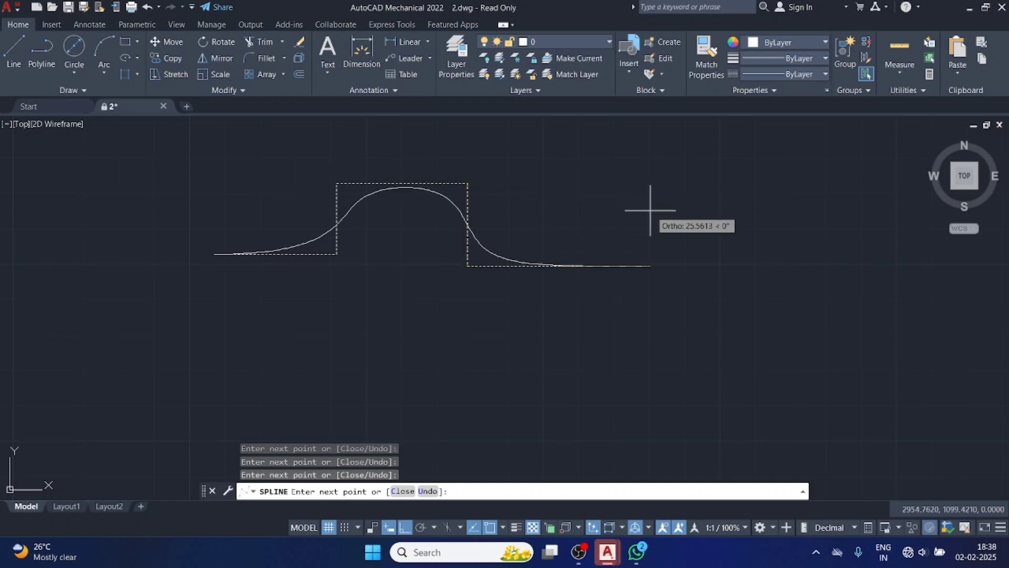
pyautogui.click(690, 249)
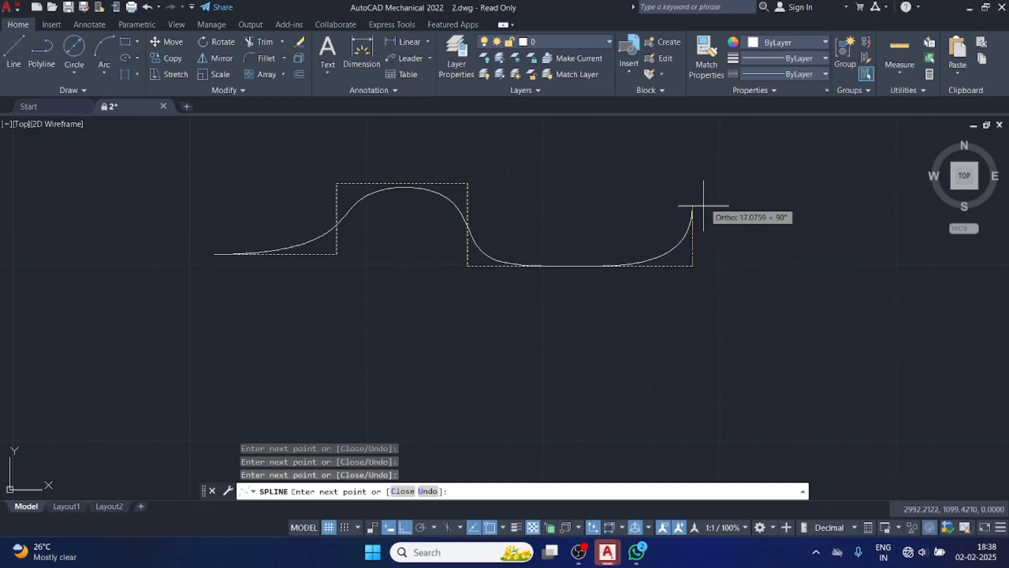
pyautogui.click(702, 183)
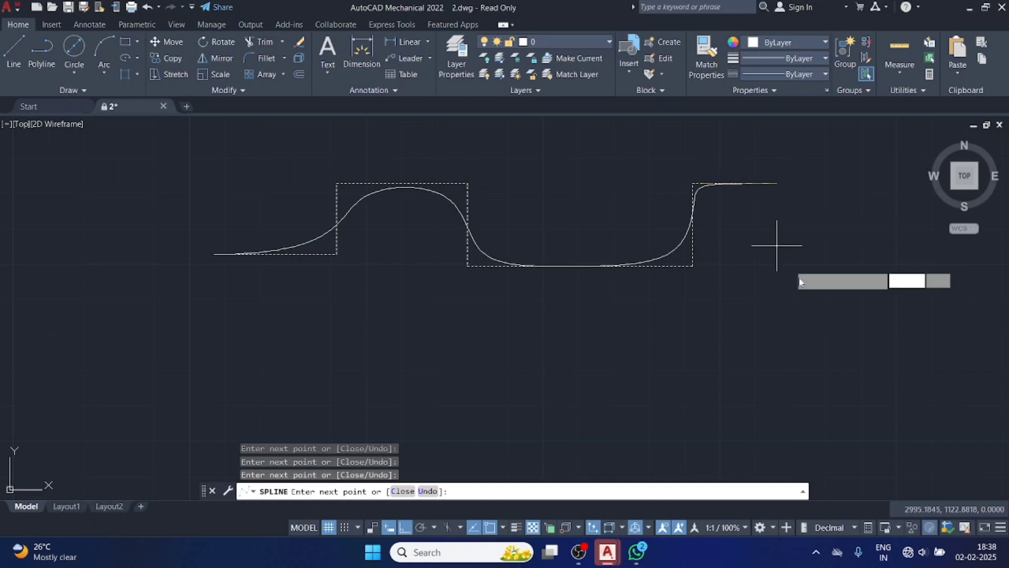
pyautogui.click(817, 208)
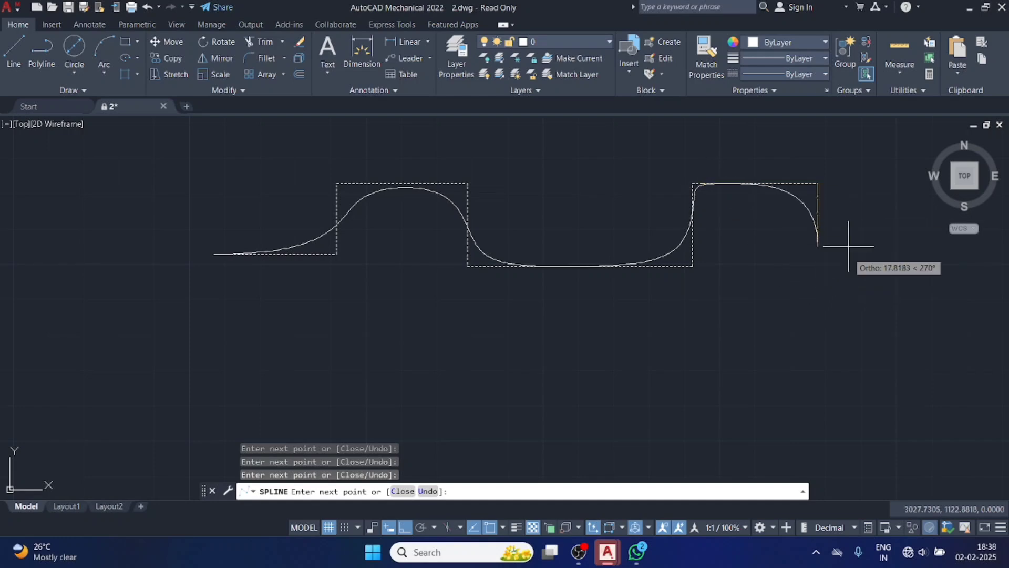
pyautogui.click(843, 257)
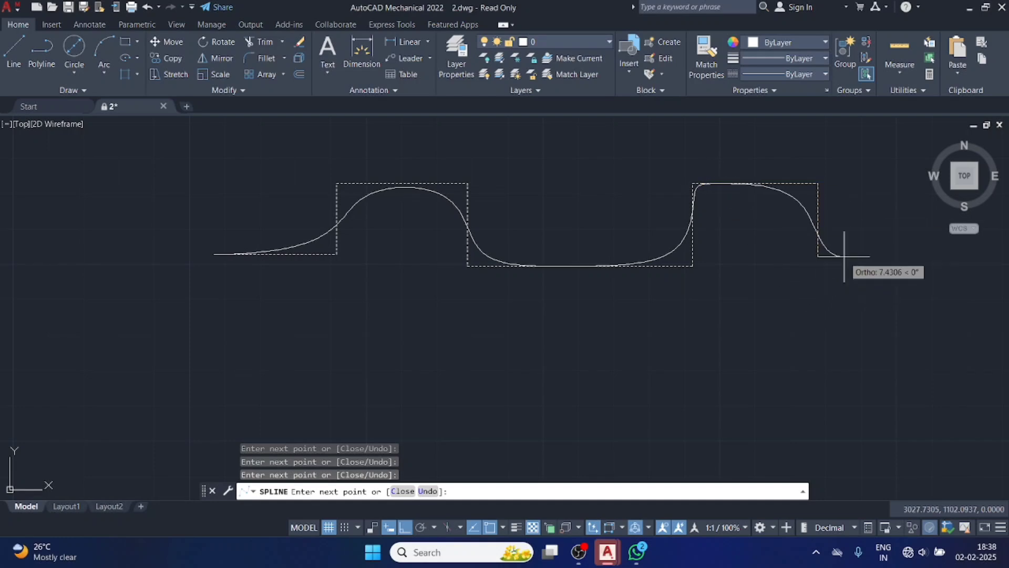
pyautogui.click(844, 256)
pyautogui.press('Return')
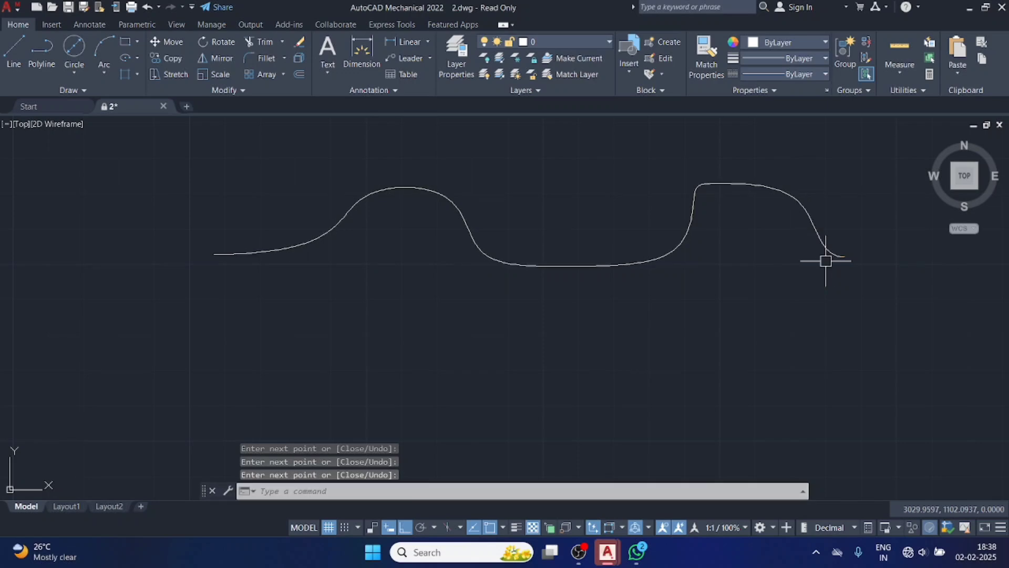
# Reshape the spline by stretching the first crest's two upper control vertices upward and the valley's middle vertex about 21 units downward.
pyautogui.click(426, 187)
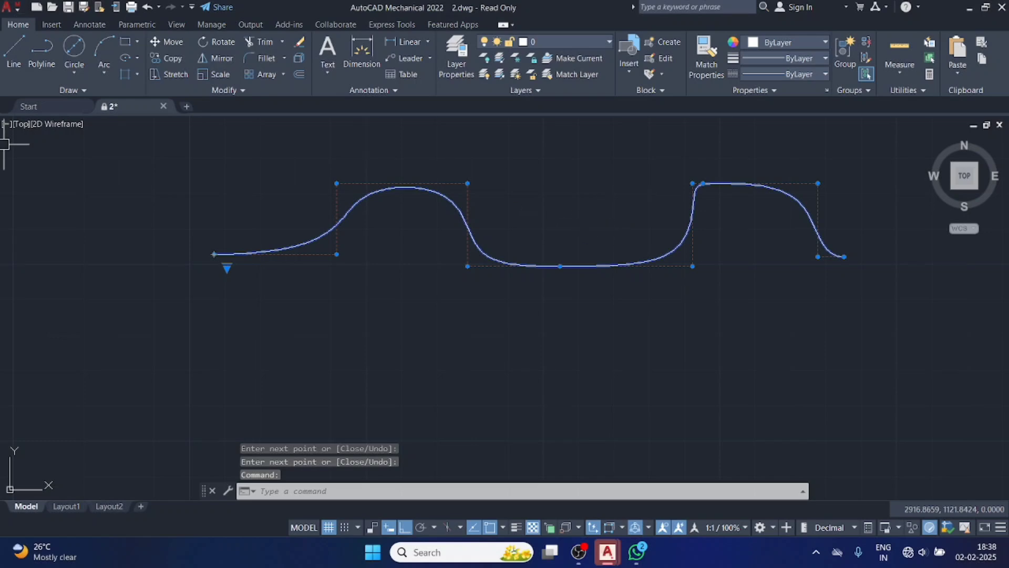
pyautogui.click(467, 183)
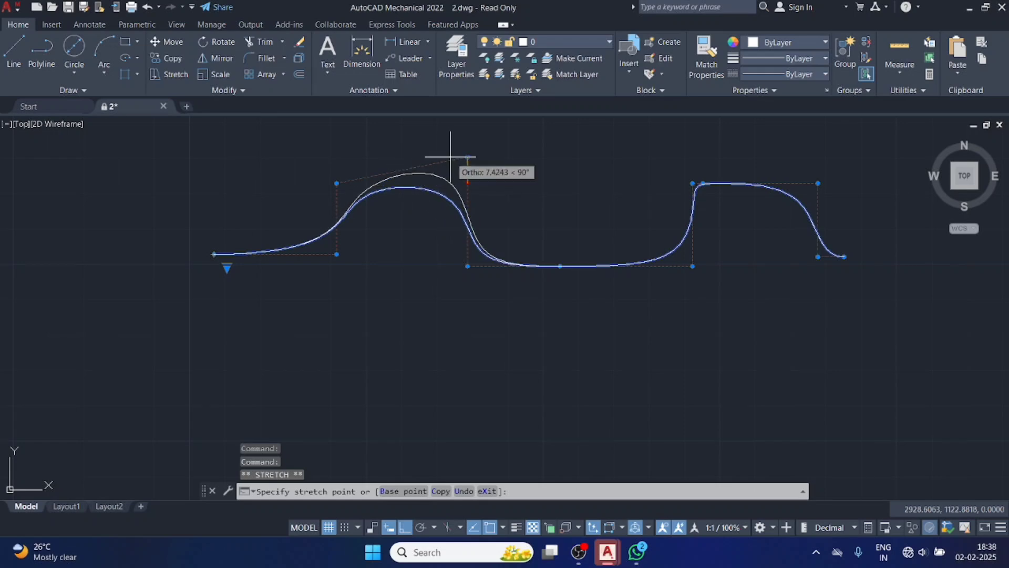
pyautogui.click(452, 157)
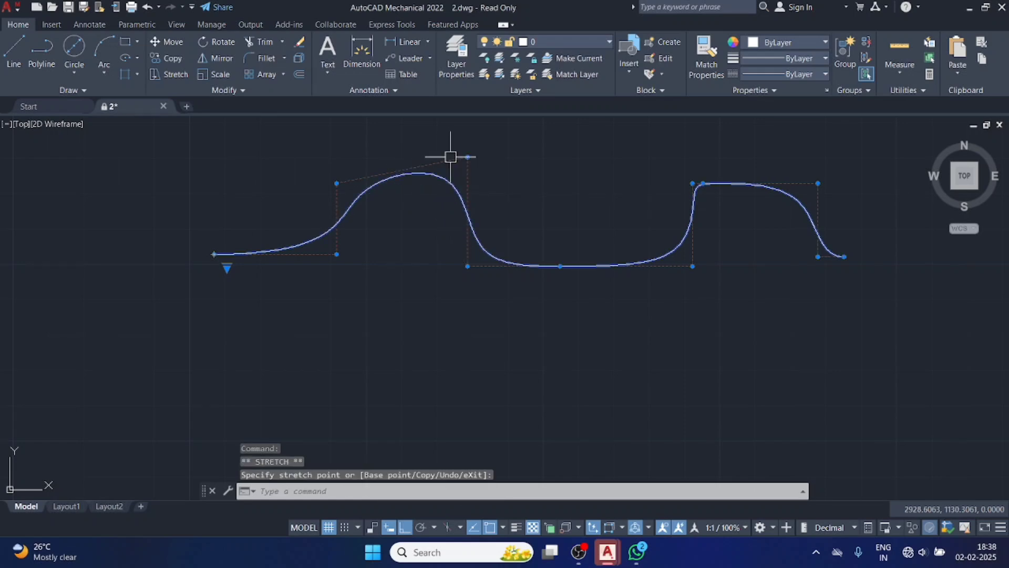
pyautogui.click(336, 183)
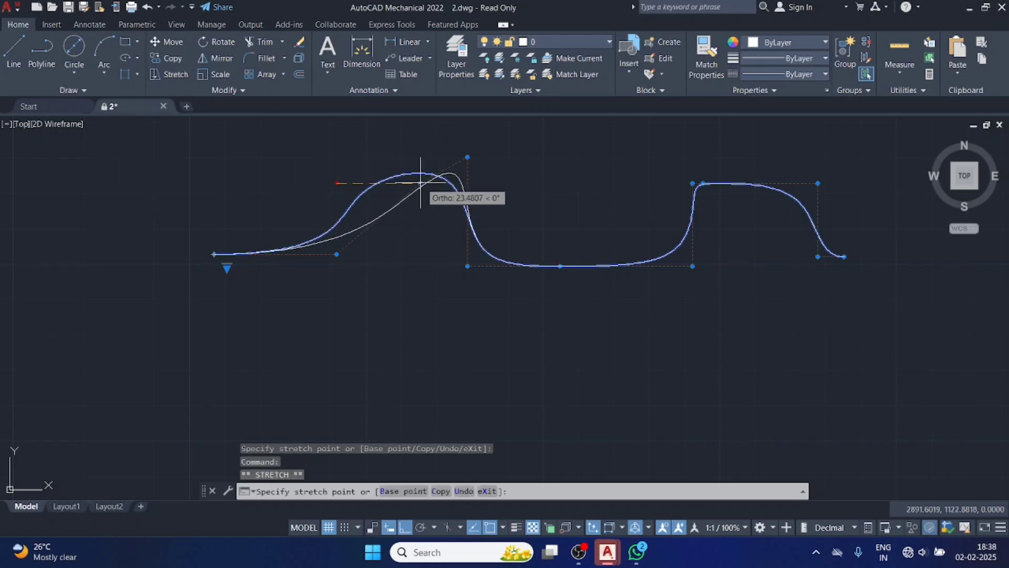
pyautogui.click(347, 132)
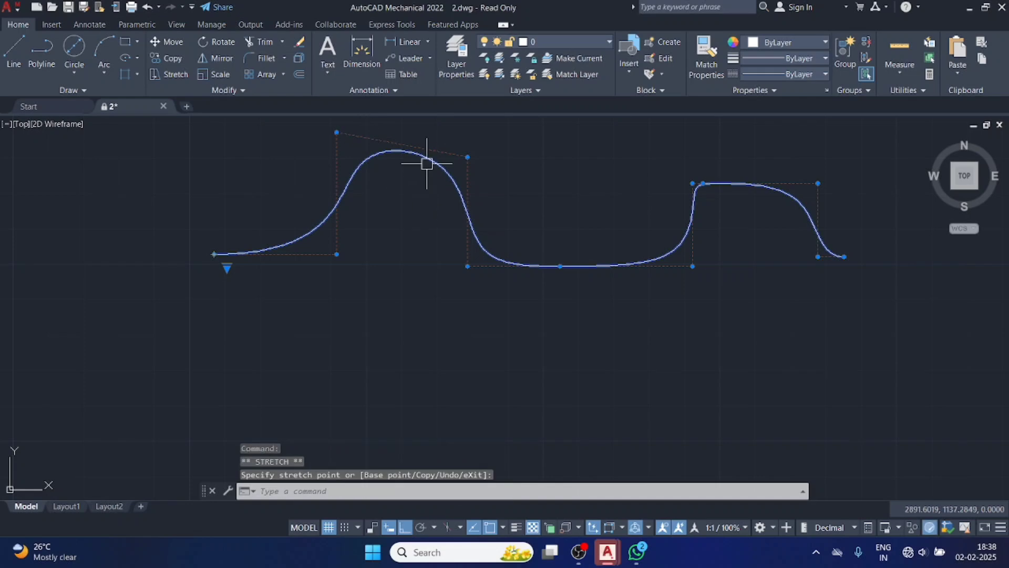
pyautogui.click(560, 266)
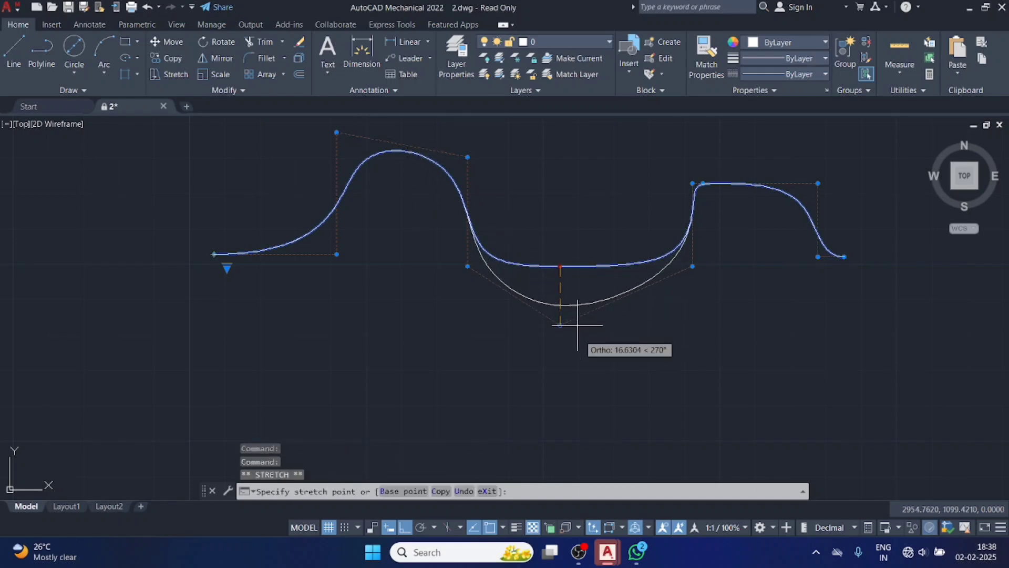
pyautogui.click(581, 341)
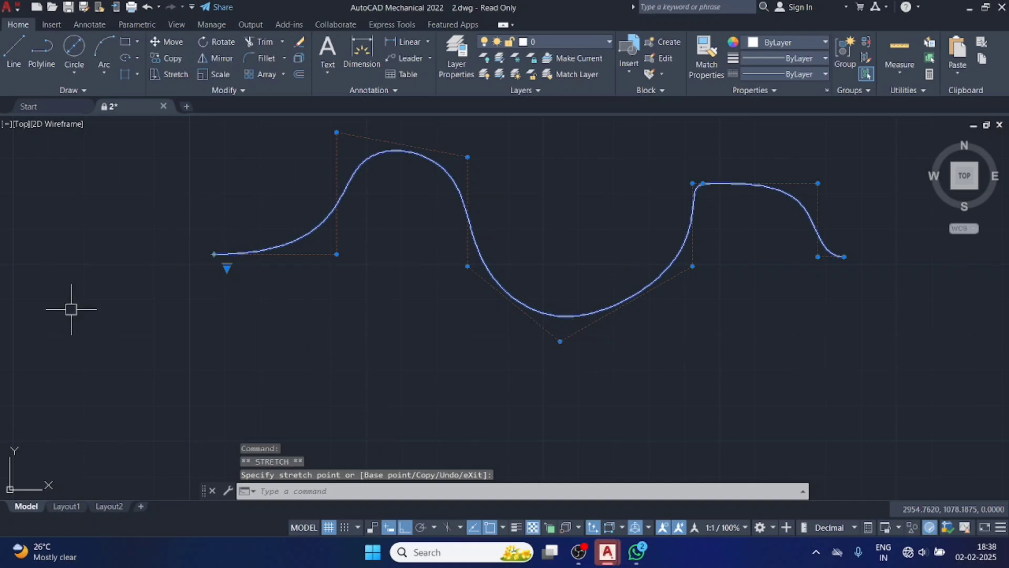
# Erase the reshaped control-vertex spline.
pyautogui.press('Delete')
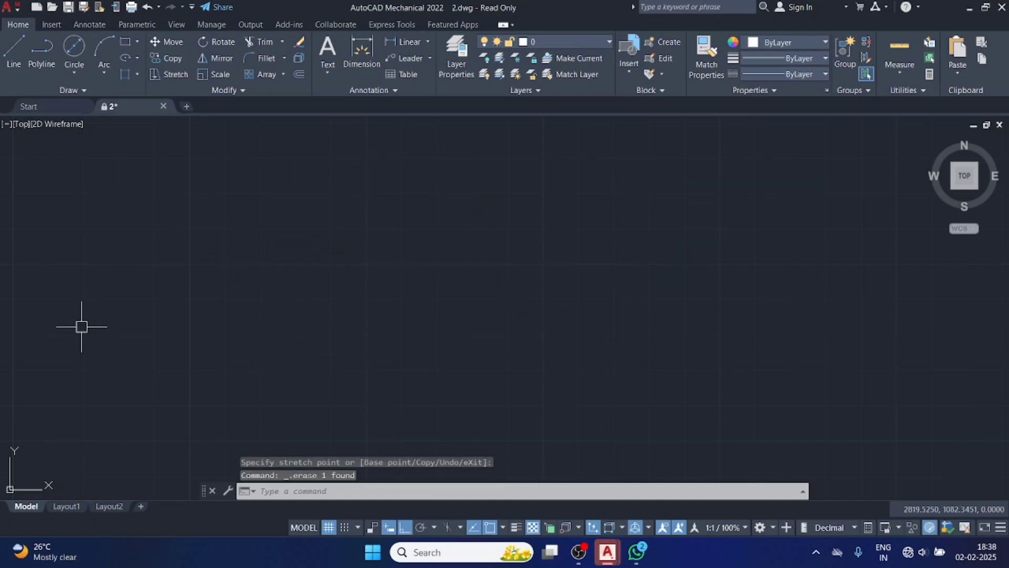
pyautogui.click(86, 90)
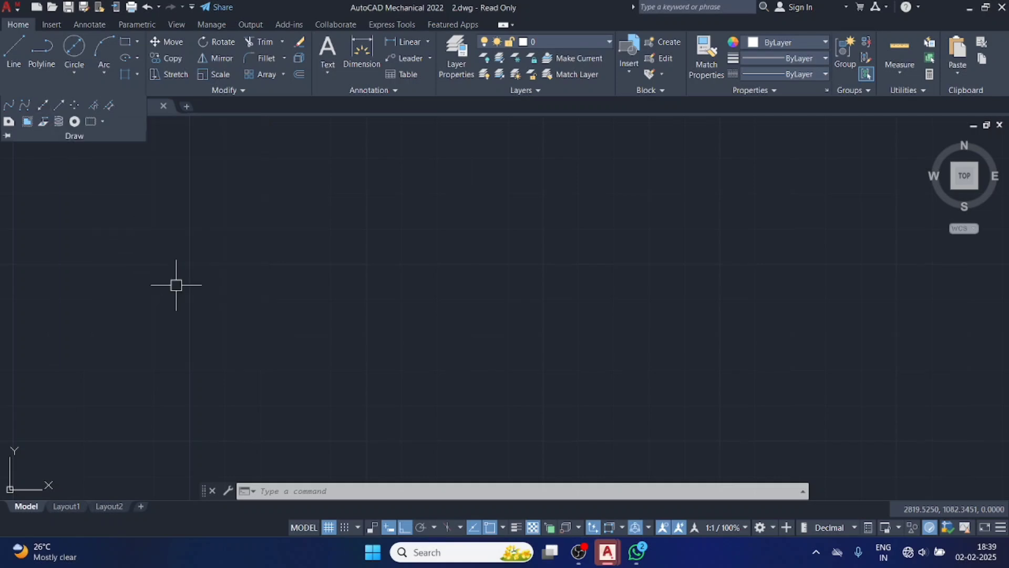
# Switch to WhatsApp to examine the 1st angle method engineering drawing with its projection lines, and return to AutoCAD's 2.dwg drawing.
pyautogui.click(638, 551)
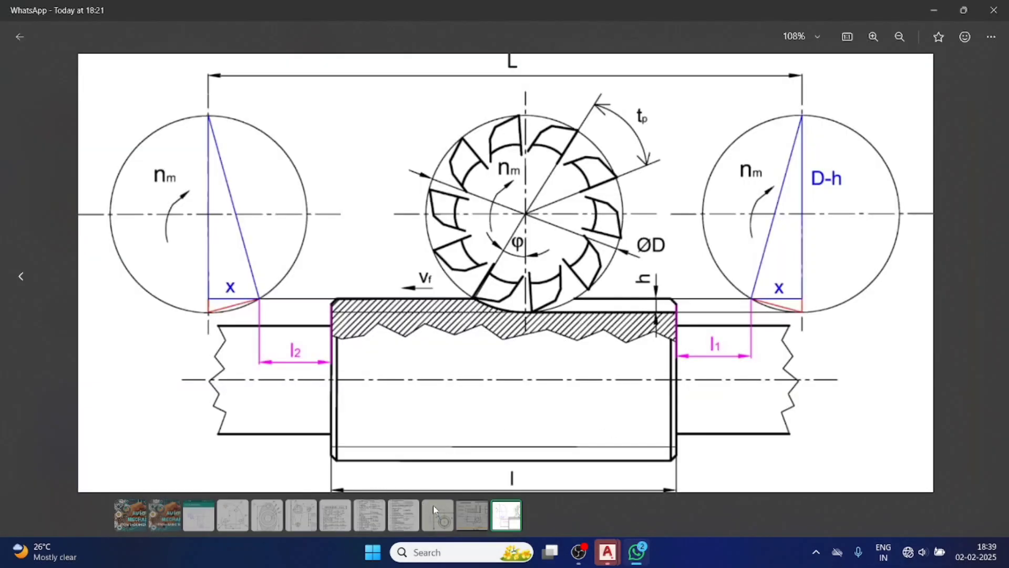
pyautogui.click(460, 511)
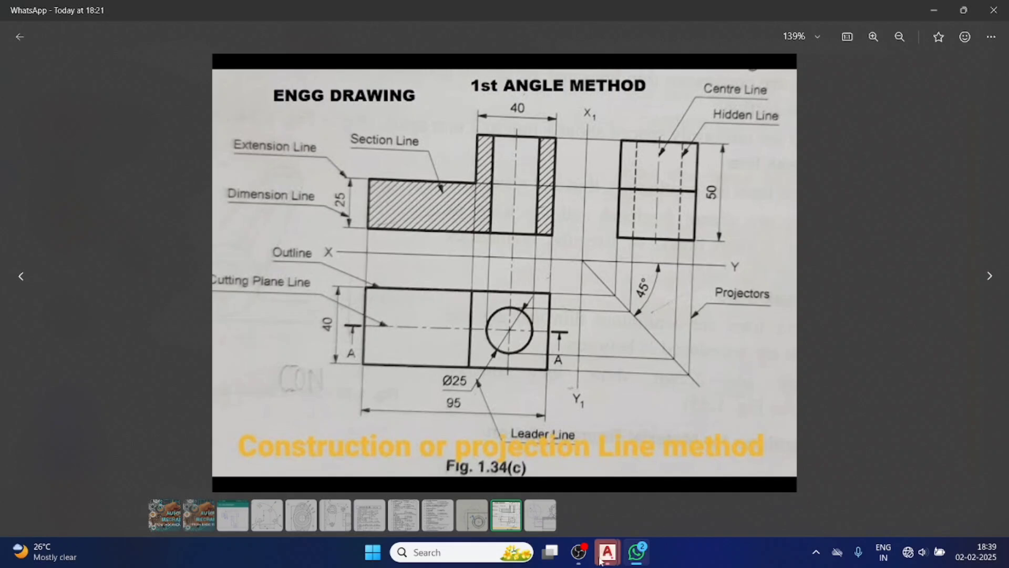
pyautogui.moveTo(602, 560)
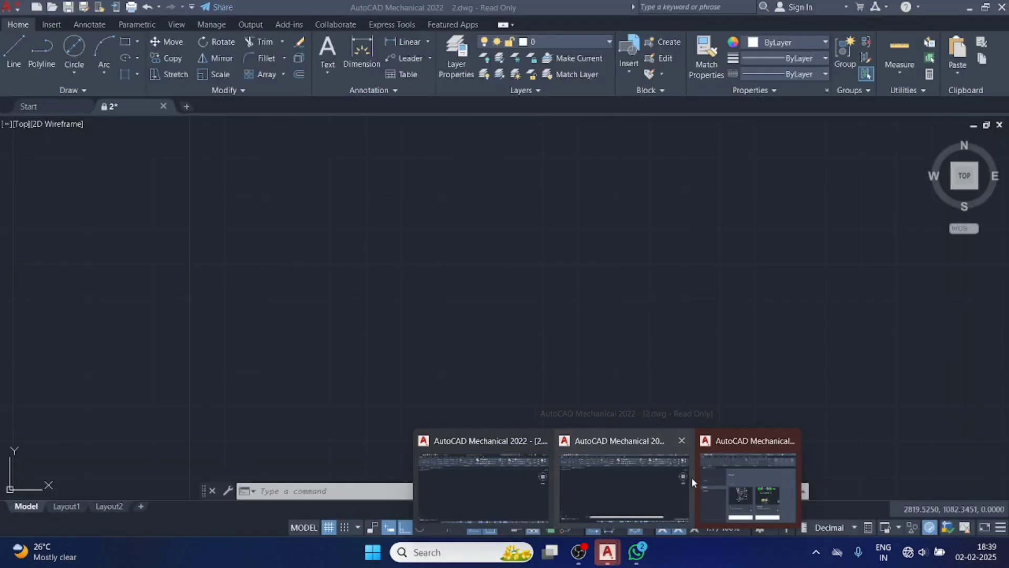
pyautogui.click(672, 482)
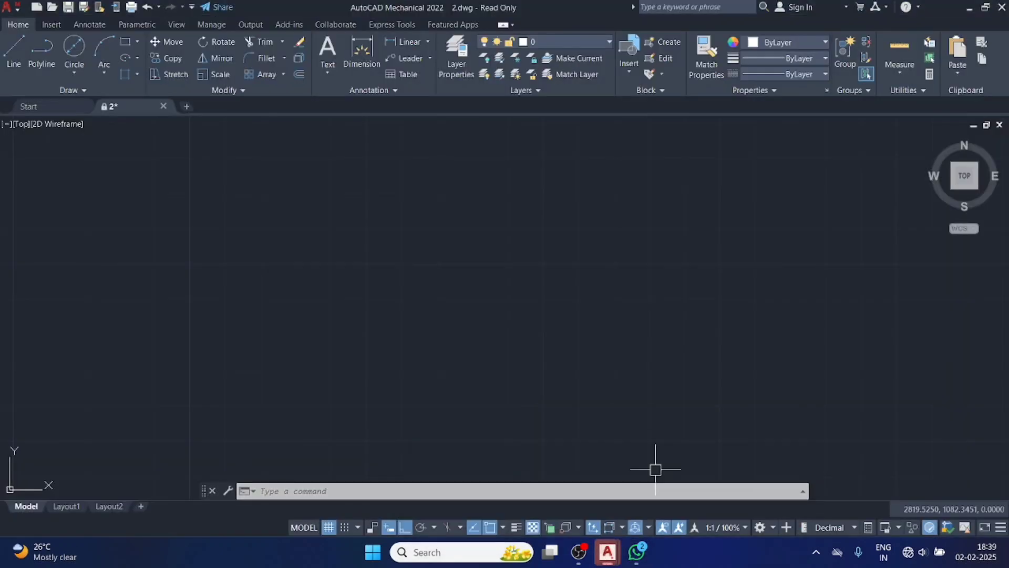
# Draw a horizontal and a vertical construction line crossing each other near the centre of the empty drawing area.
pyautogui.click(81, 91)
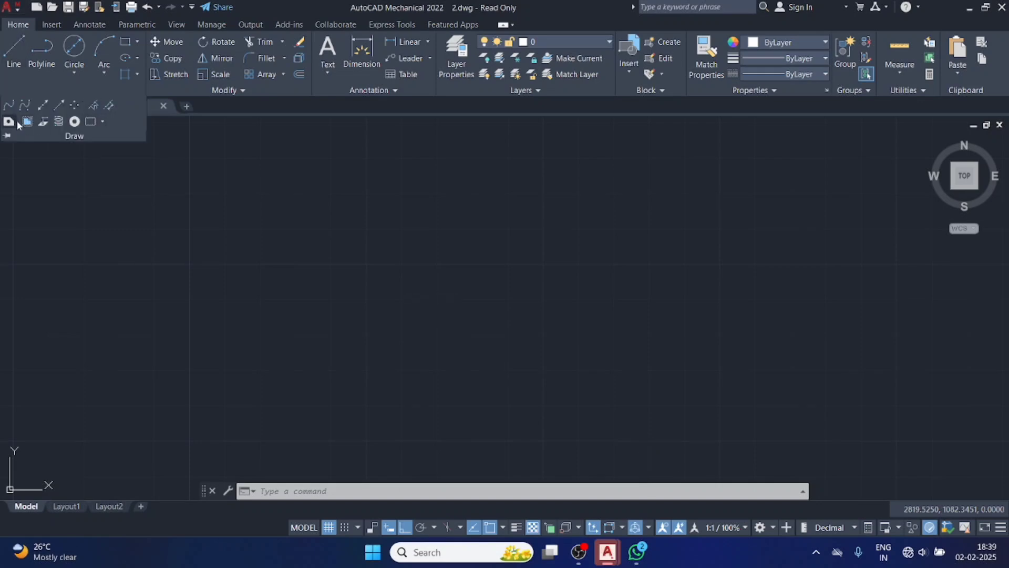
pyautogui.click(44, 105)
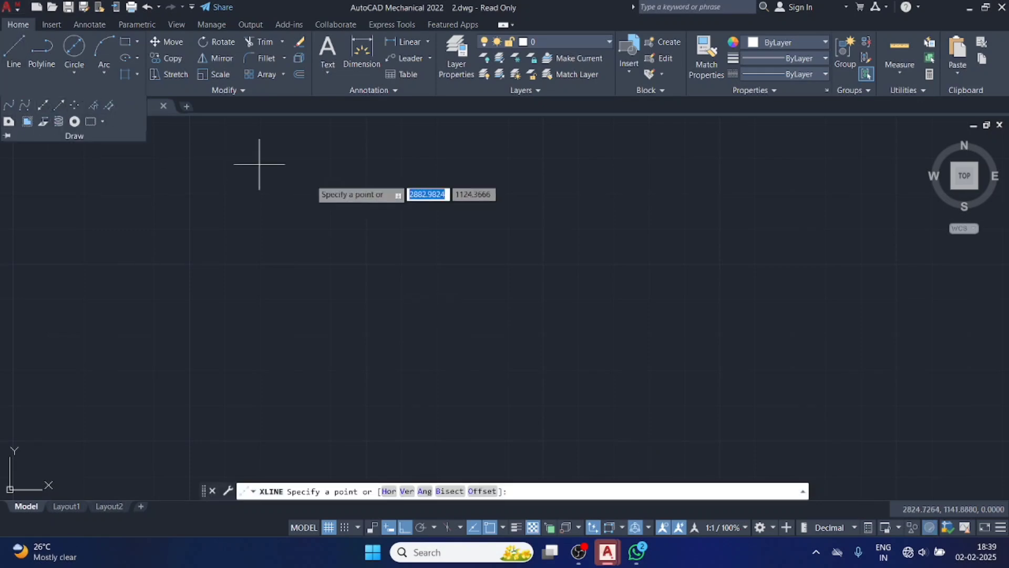
pyautogui.click(504, 265)
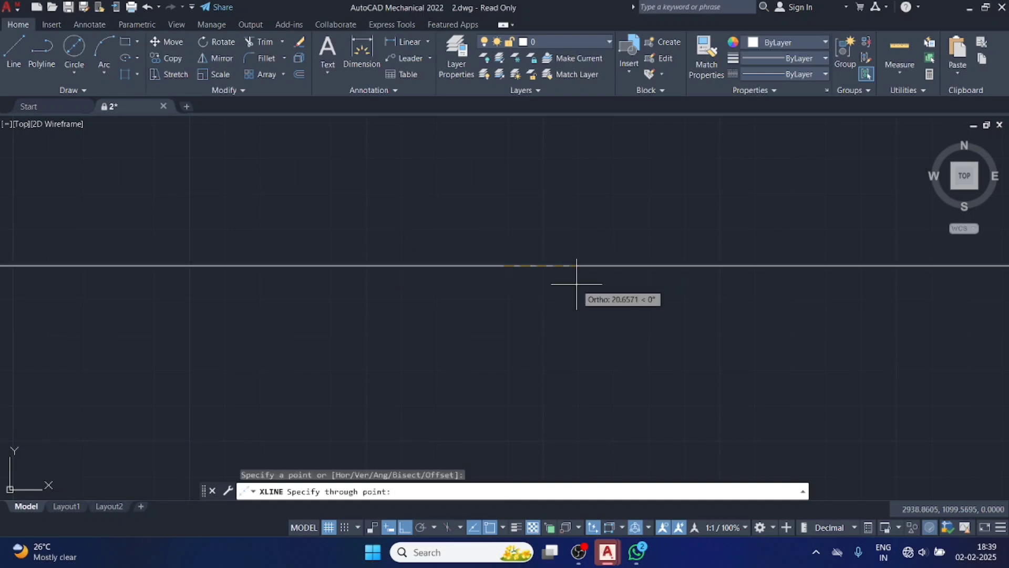
pyautogui.click(534, 264)
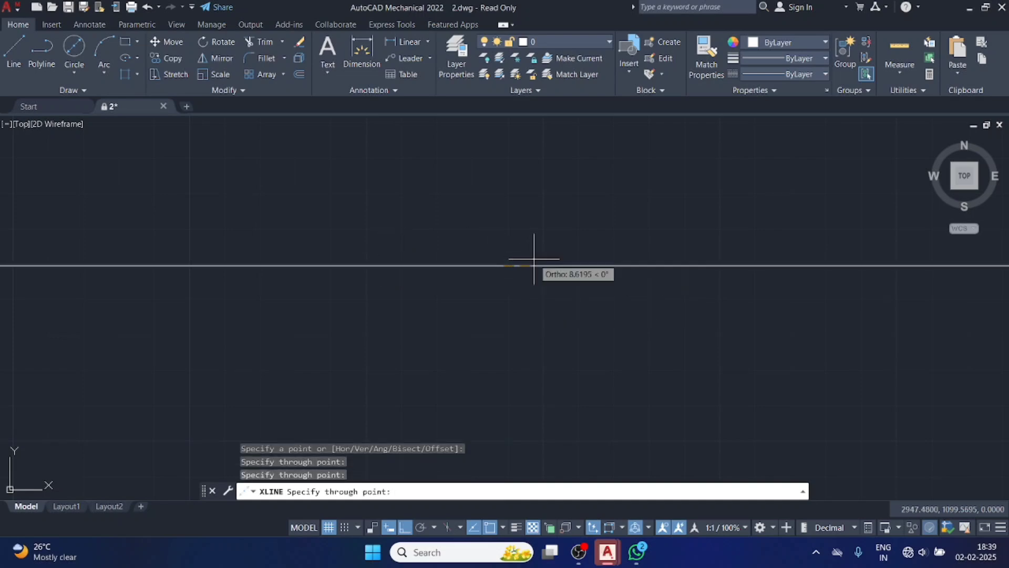
pyautogui.click(530, 202)
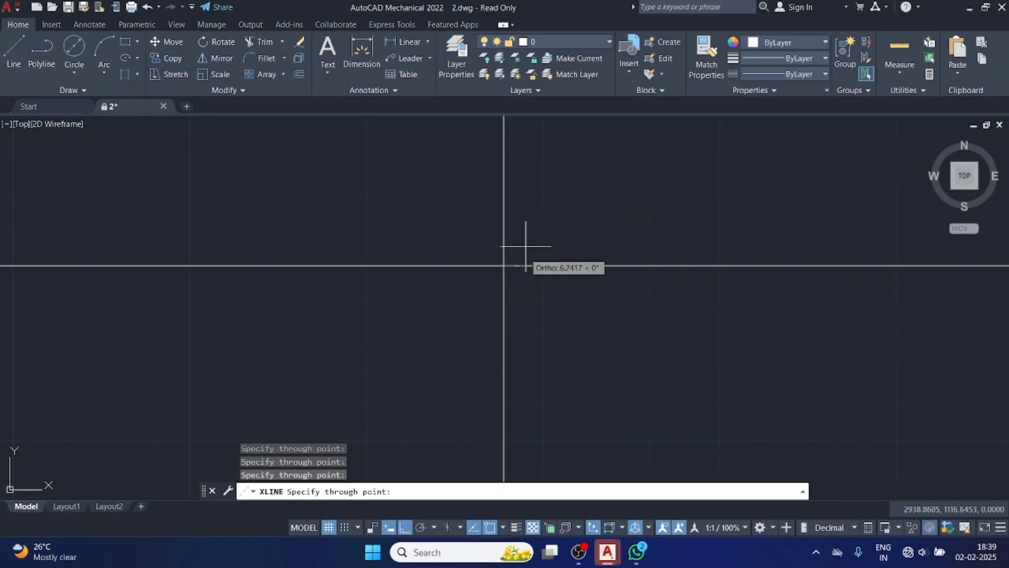
# Add more horizontal and vertical construction lines through the same crossing point, overlapping the existing ones, and finish the command.
pyautogui.click(504, 265)
pyautogui.click(622, 174)
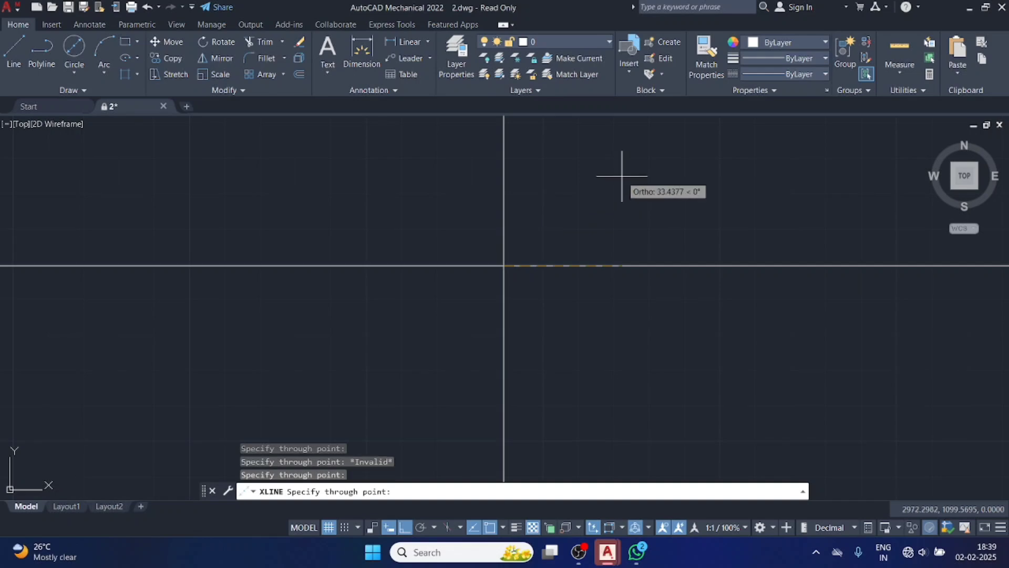
pyautogui.click(658, 342)
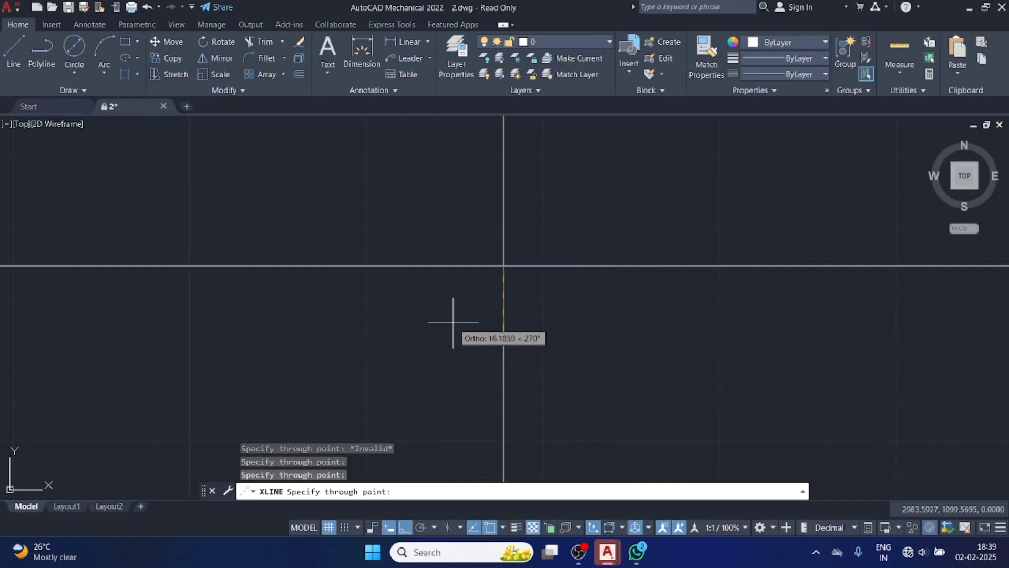
pyautogui.click(504, 287)
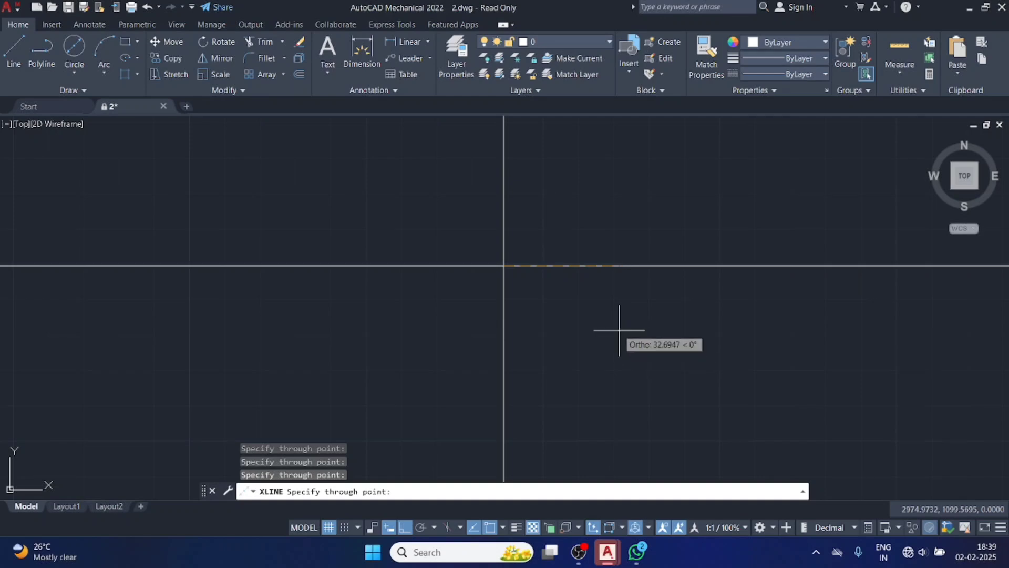
pyautogui.click(503, 265)
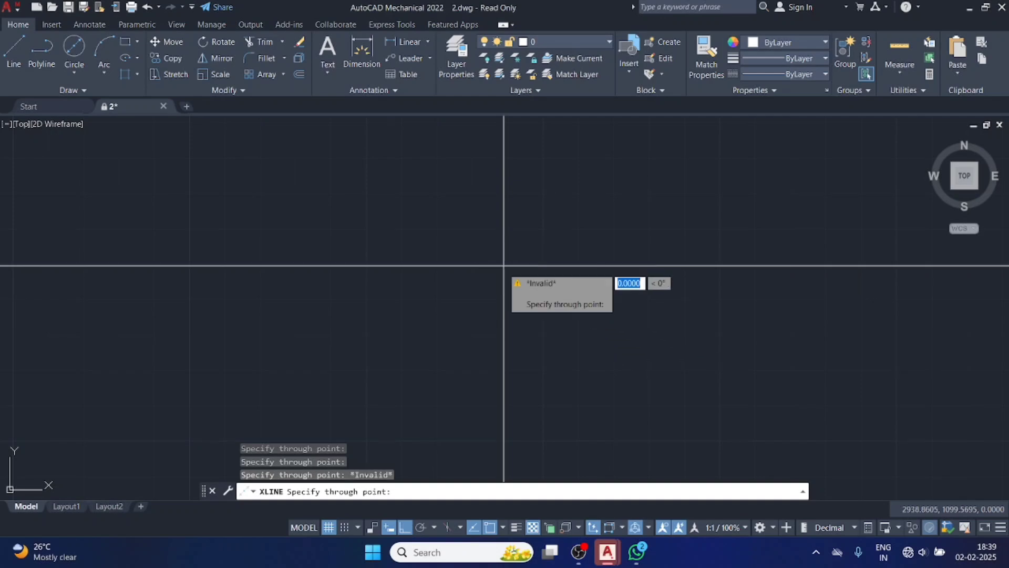
pyautogui.click(504, 266)
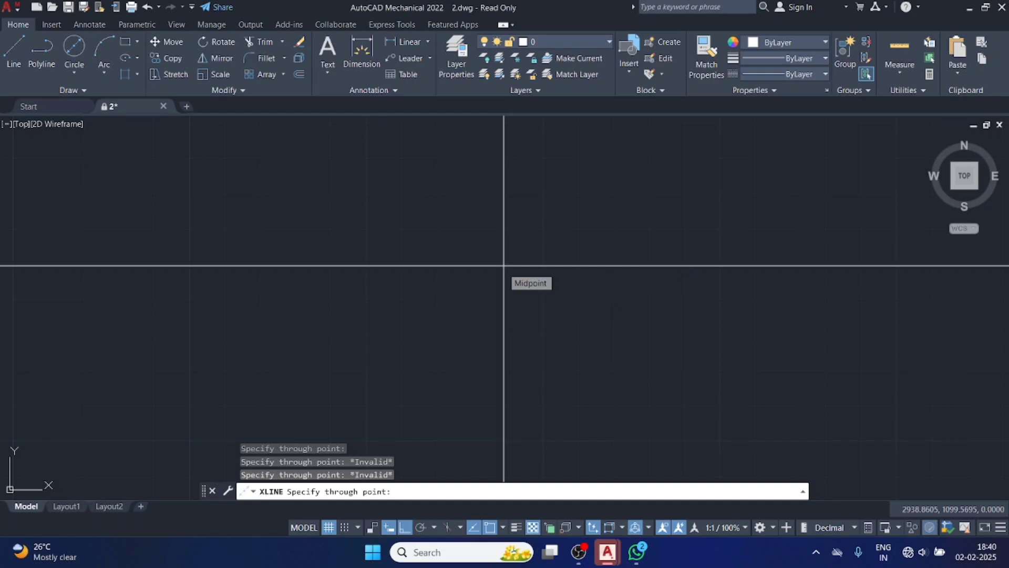
pyautogui.press('Return')
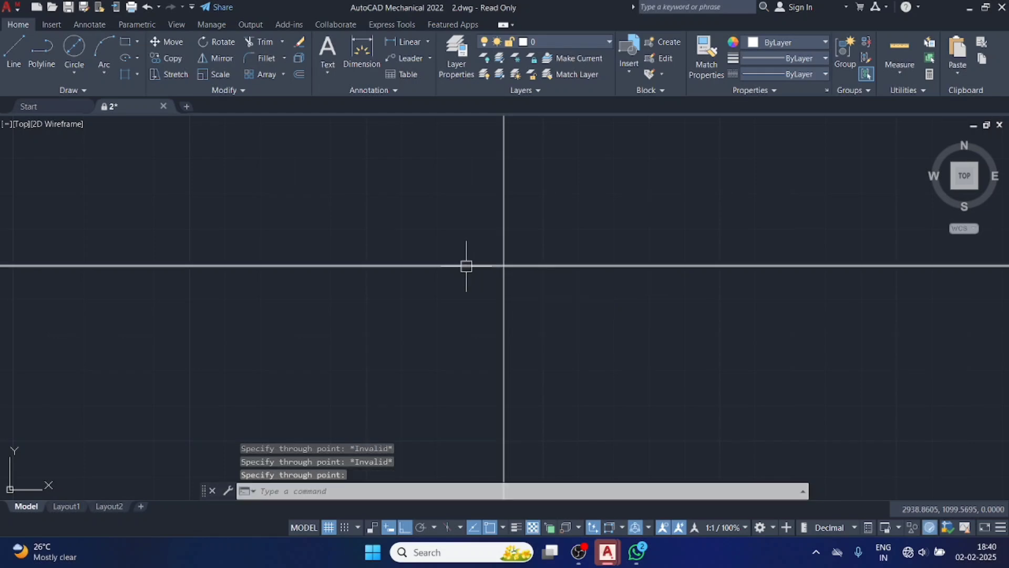
# Draw further construction lines from the intersection of the two existing ones, running along the horizontal line.
pyautogui.click(87, 90)
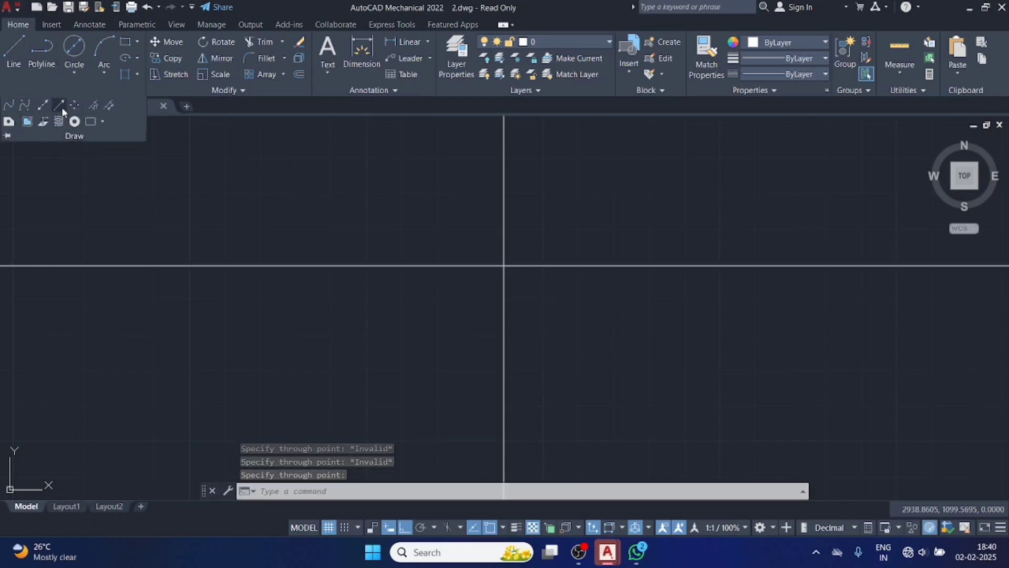
pyautogui.click(45, 104)
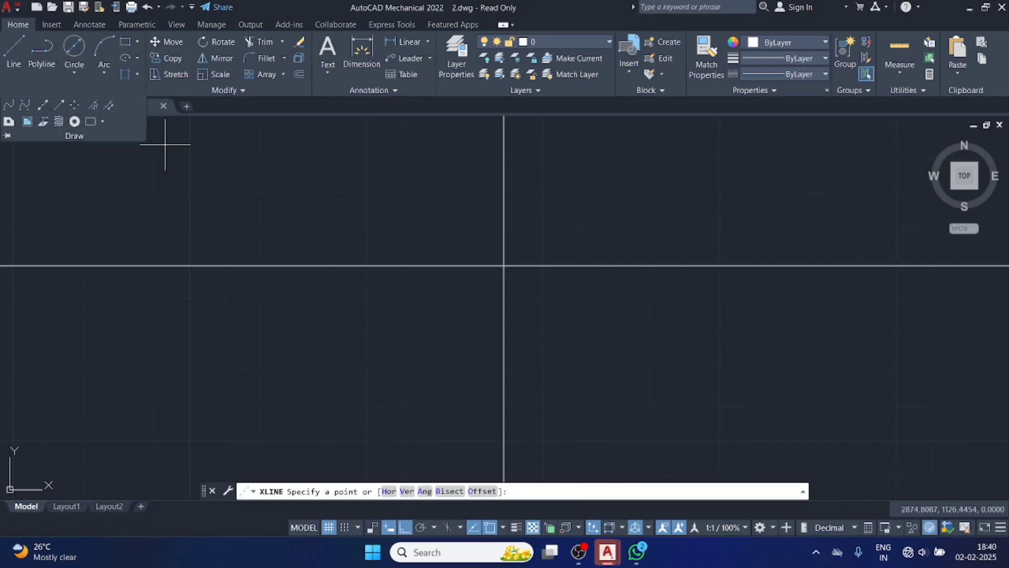
pyautogui.click(504, 266)
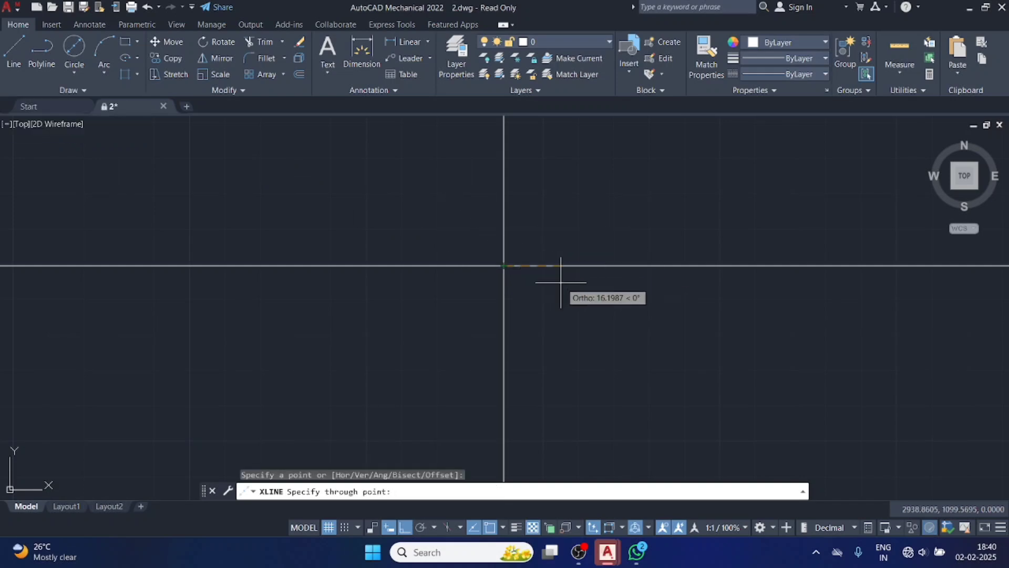
pyautogui.click(683, 385)
pyautogui.click(668, 357)
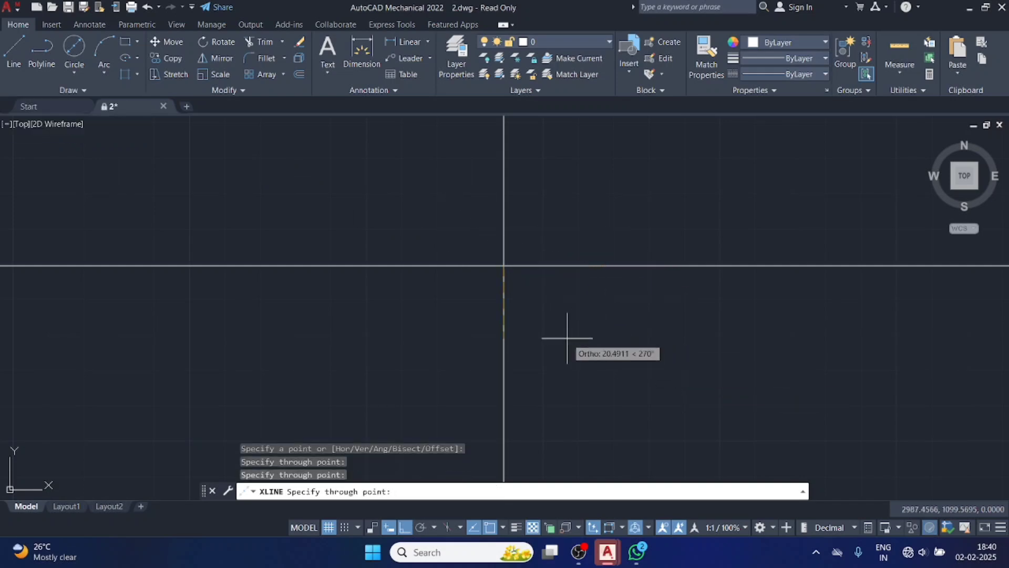
pyautogui.press('Escape')
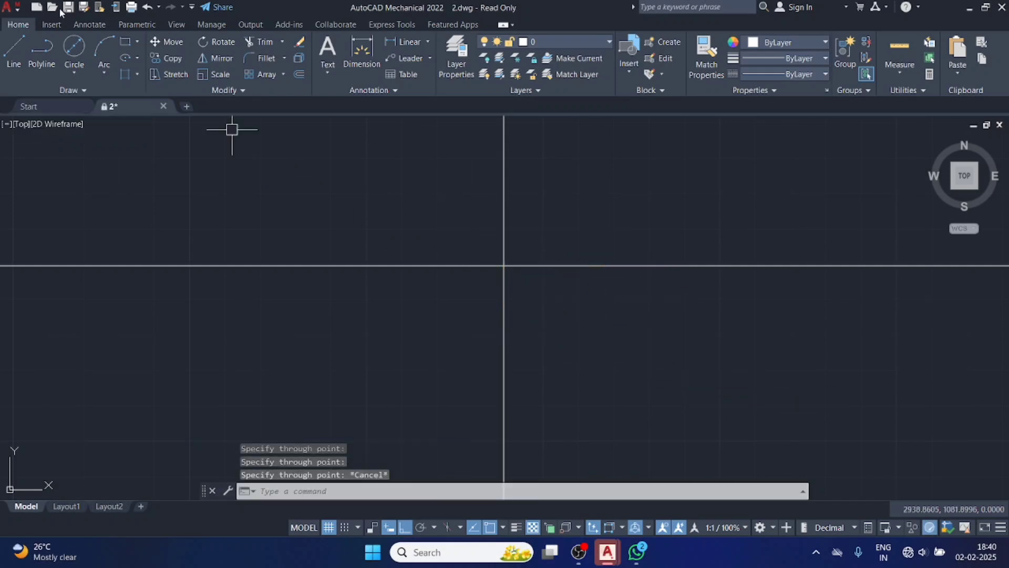
# From a point on the vertical line below the intersection, draw horizontal, vertical and inclined construction lines, the inclined one passing through the upper horizontal line.
pyautogui.click(84, 90)
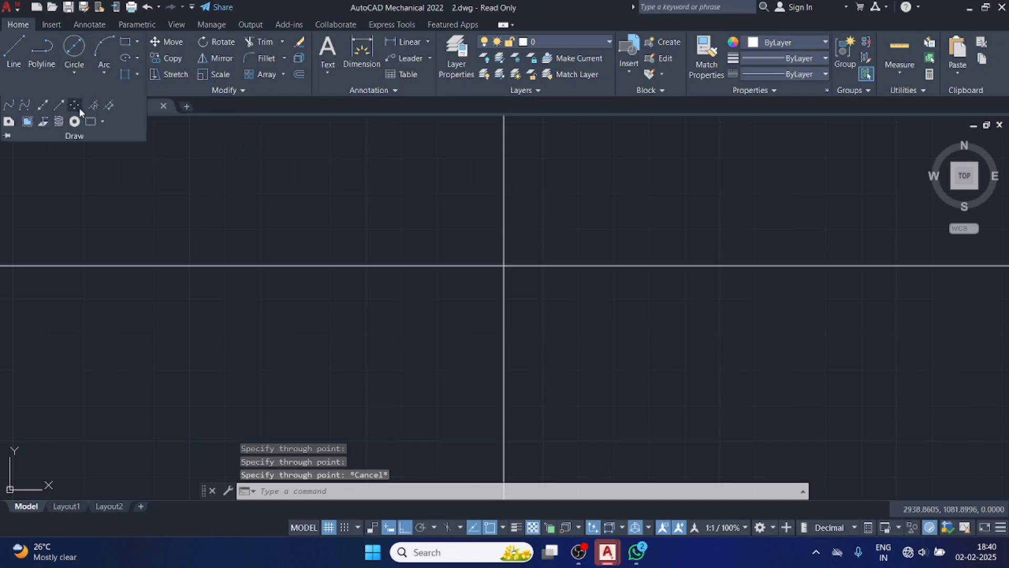
pyautogui.click(47, 104)
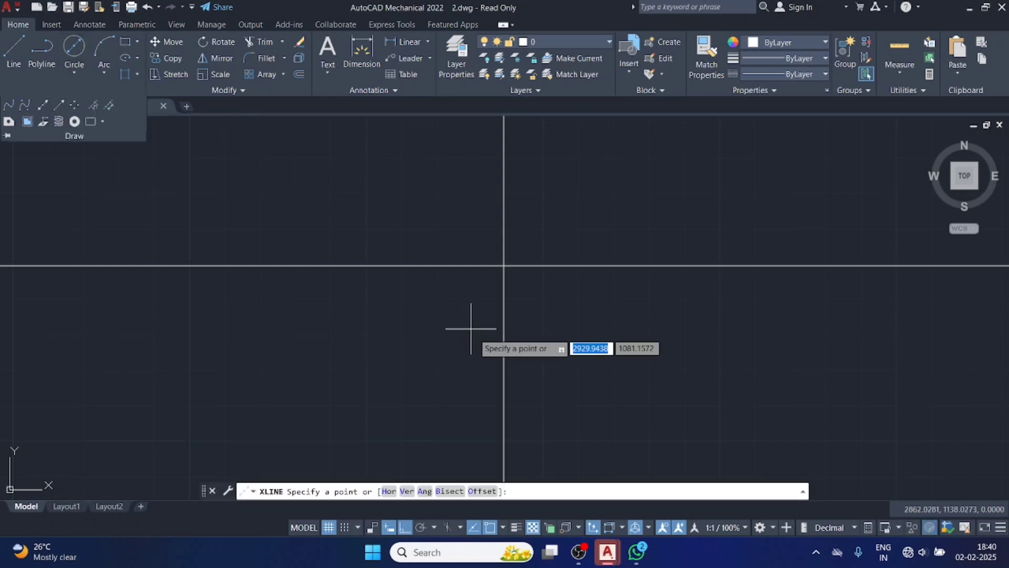
pyautogui.click(503, 347)
pyautogui.click(502, 347)
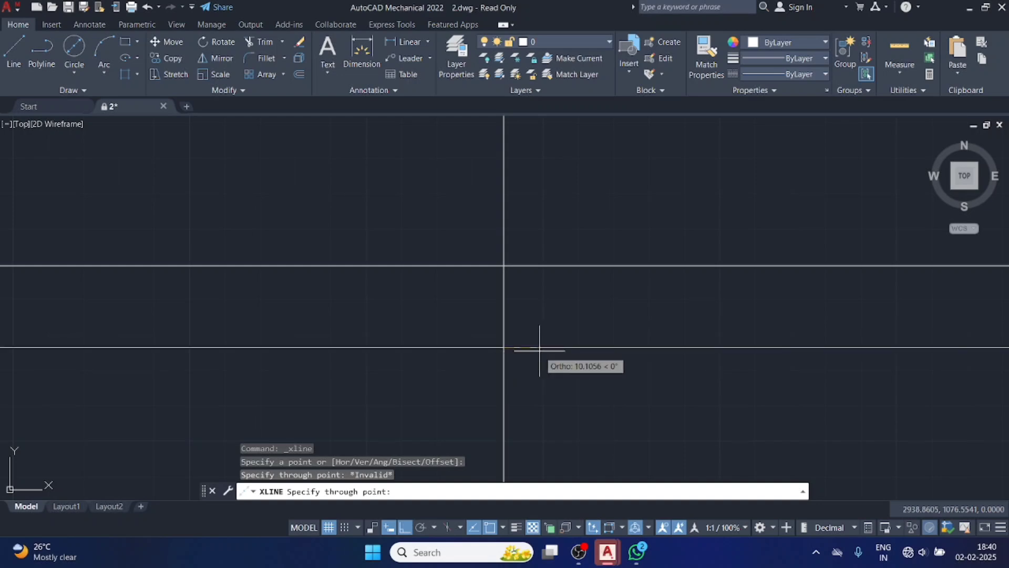
pyautogui.click(539, 316)
pyautogui.click(540, 306)
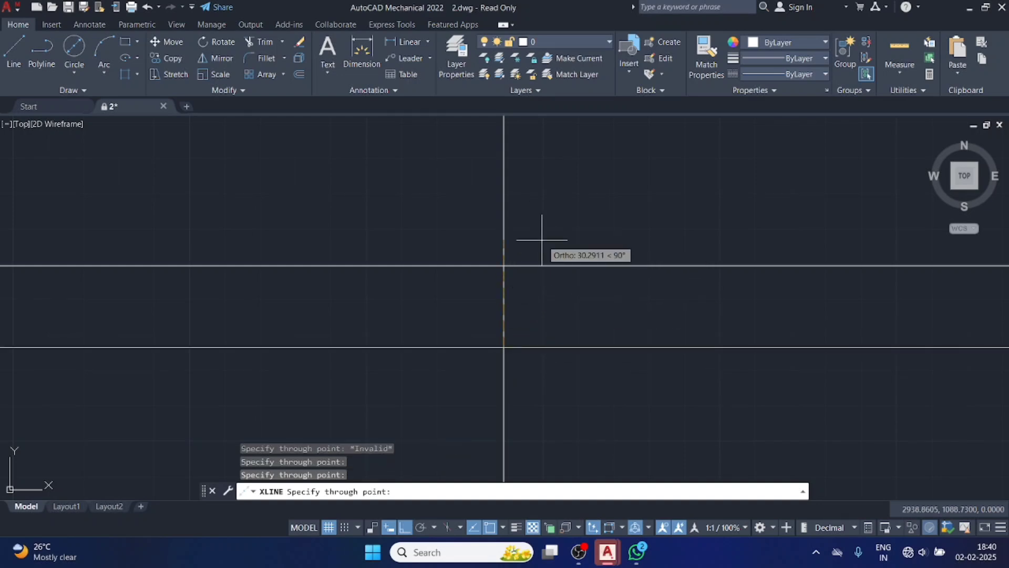
pyautogui.click(564, 266)
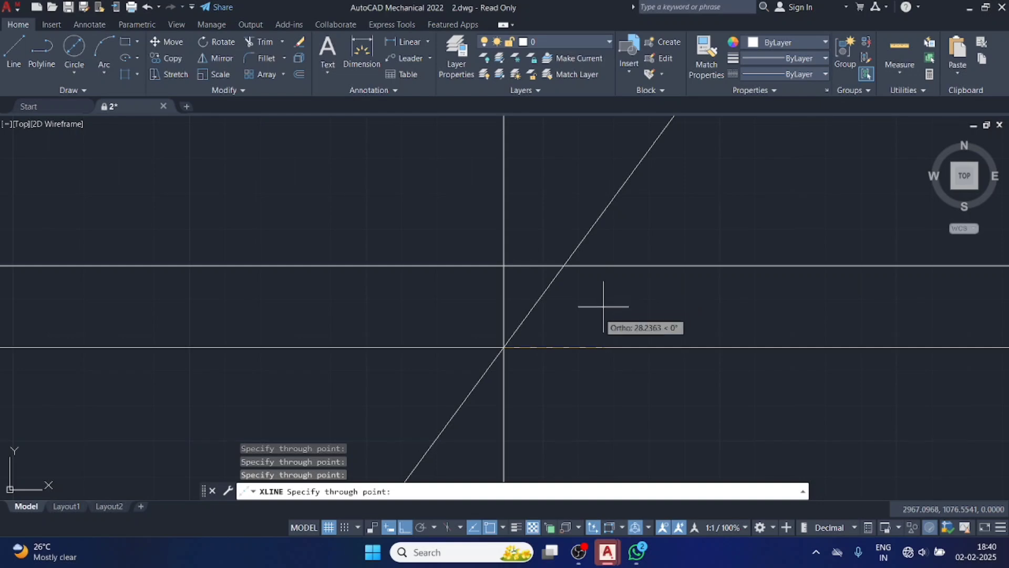
pyautogui.press('Escape')
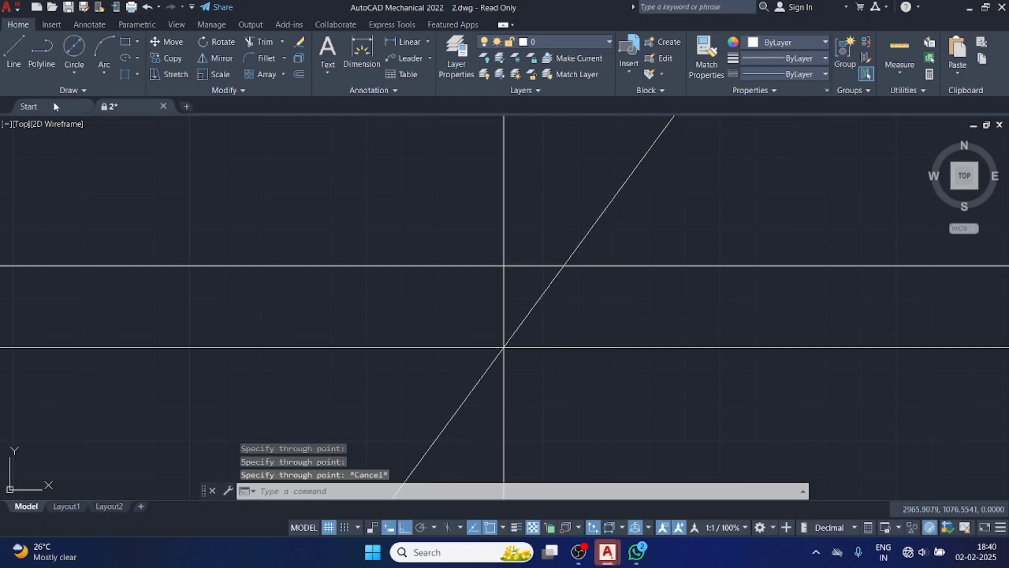
# Draw three horizontal construction lines with the Hor option, two above the existing horizontal lines and one below them.
pyautogui.click(68, 90)
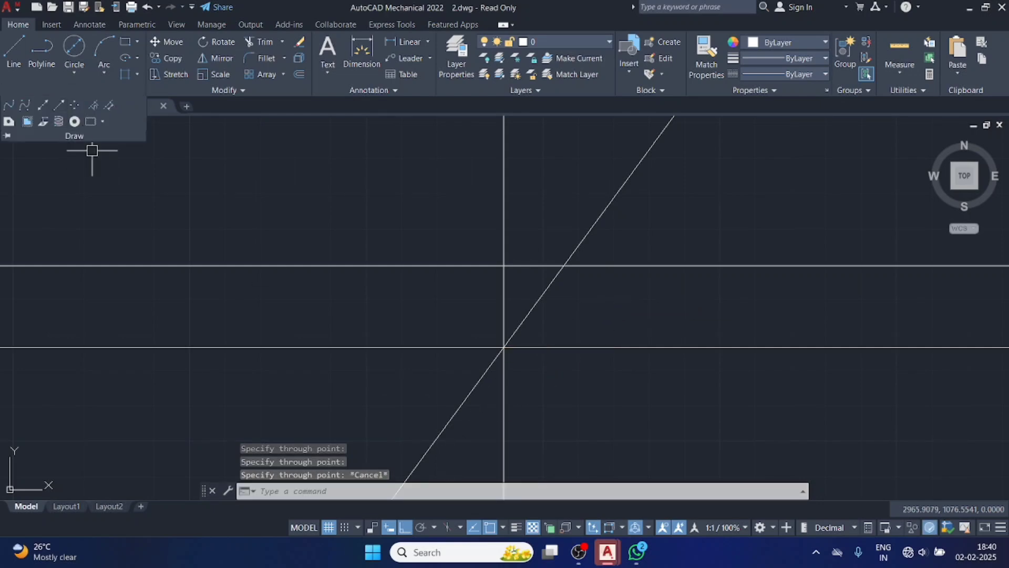
pyautogui.click(43, 105)
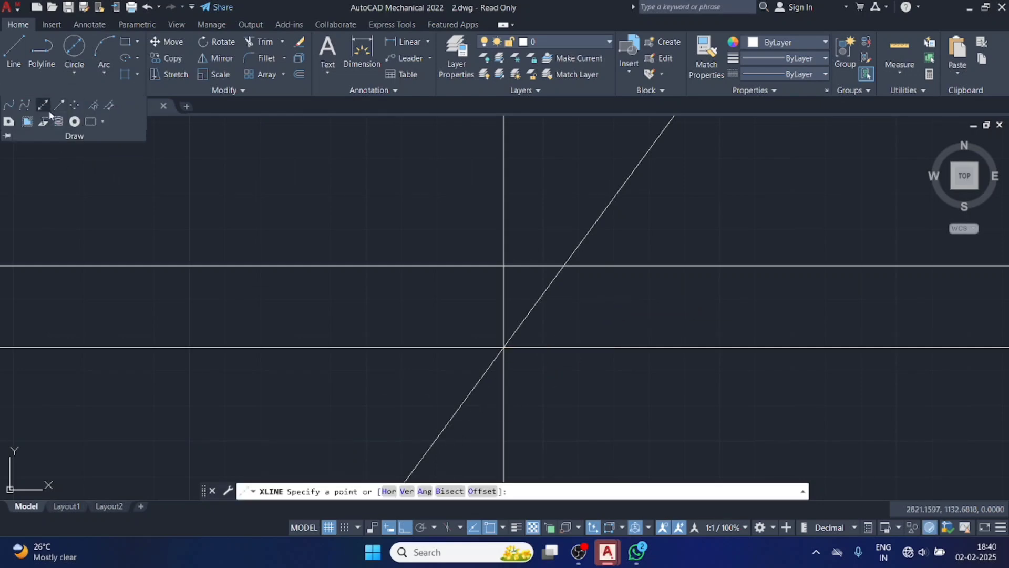
pyautogui.click(390, 492)
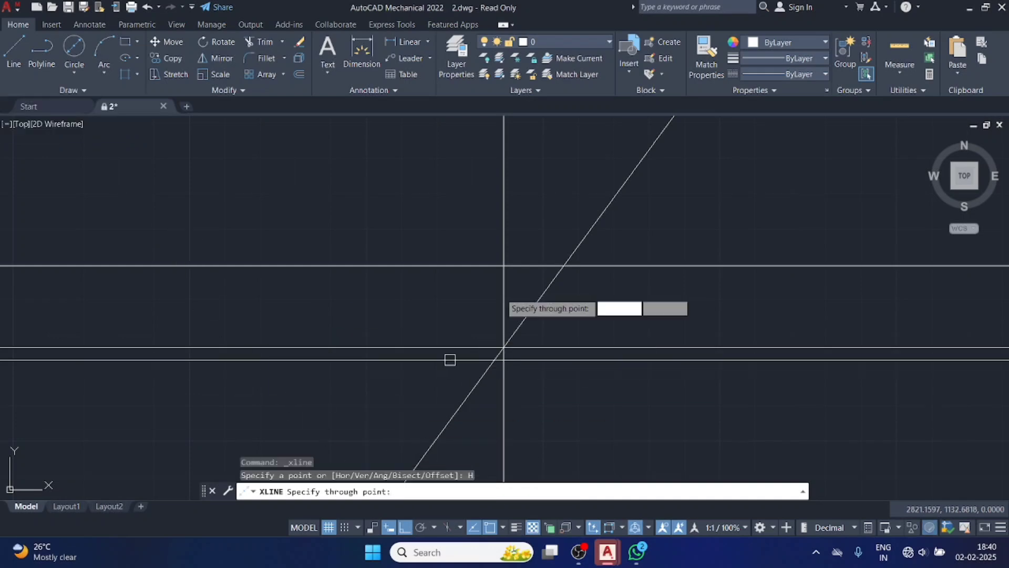
pyautogui.click(528, 171)
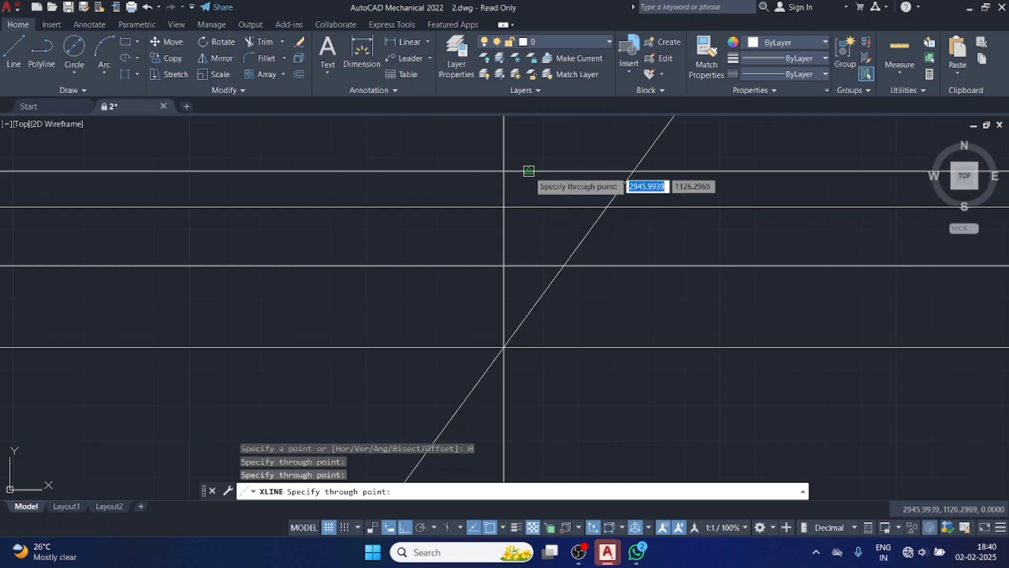
pyautogui.click(513, 406)
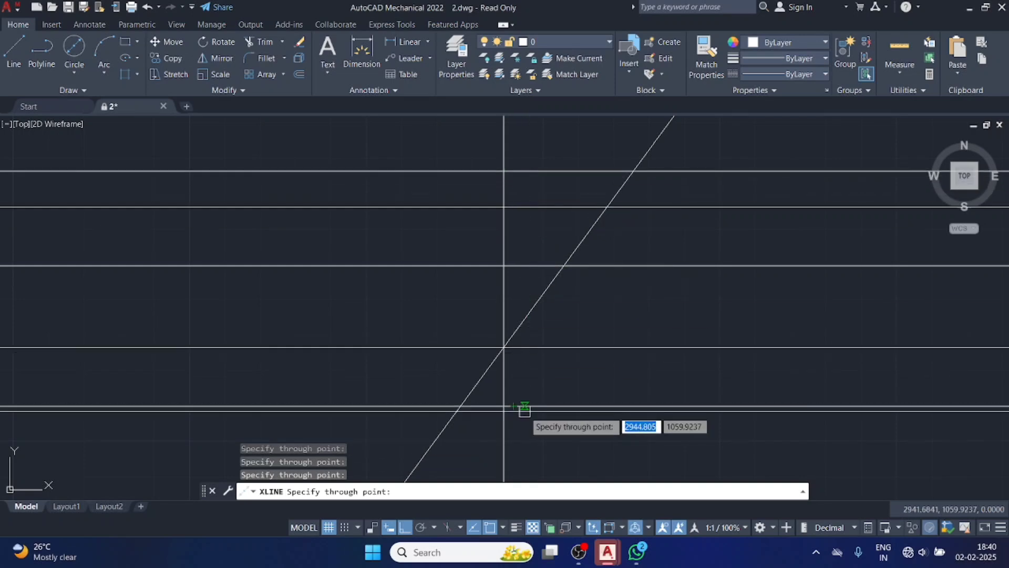
pyautogui.press('Escape')
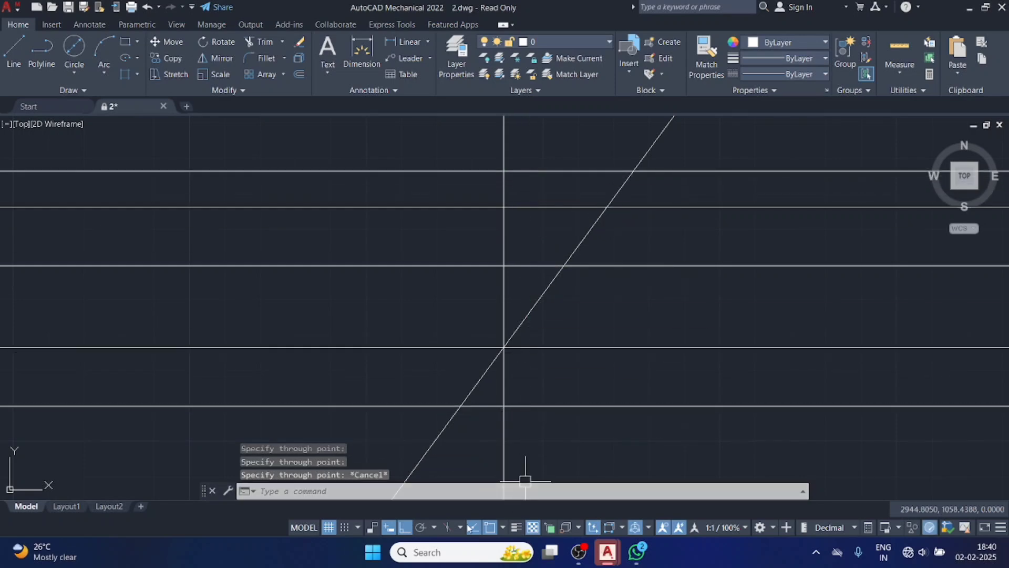
# Draw three vertical construction lines with the Ver option, spaced out to the left of the existing vertical line.
pyautogui.click(85, 88)
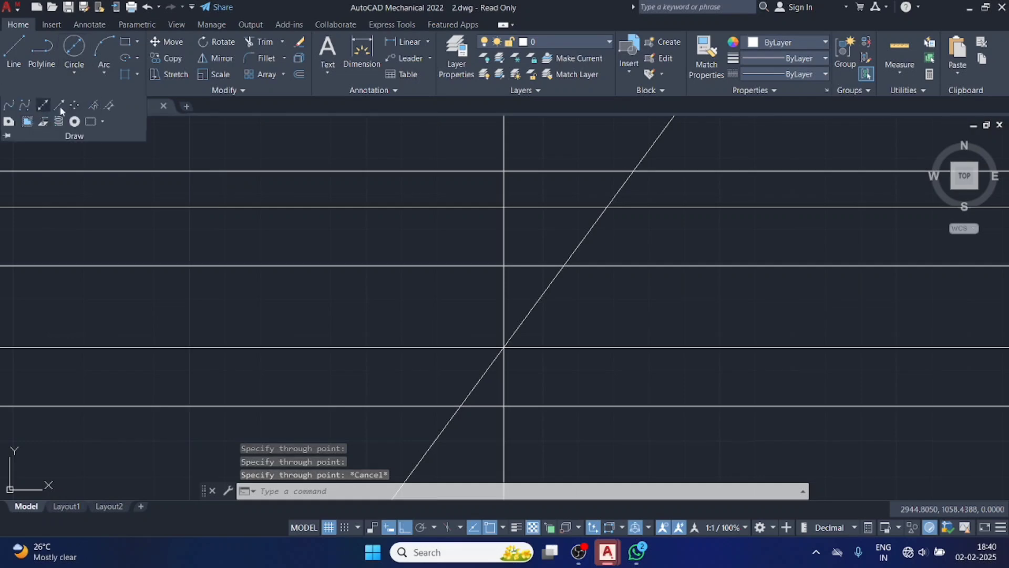
pyautogui.click(46, 104)
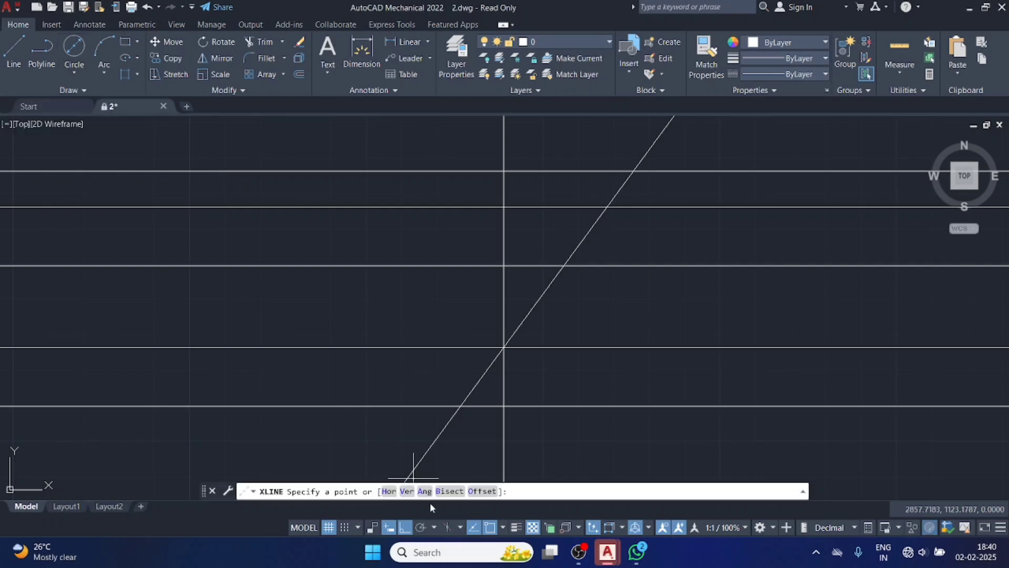
pyautogui.click(406, 491)
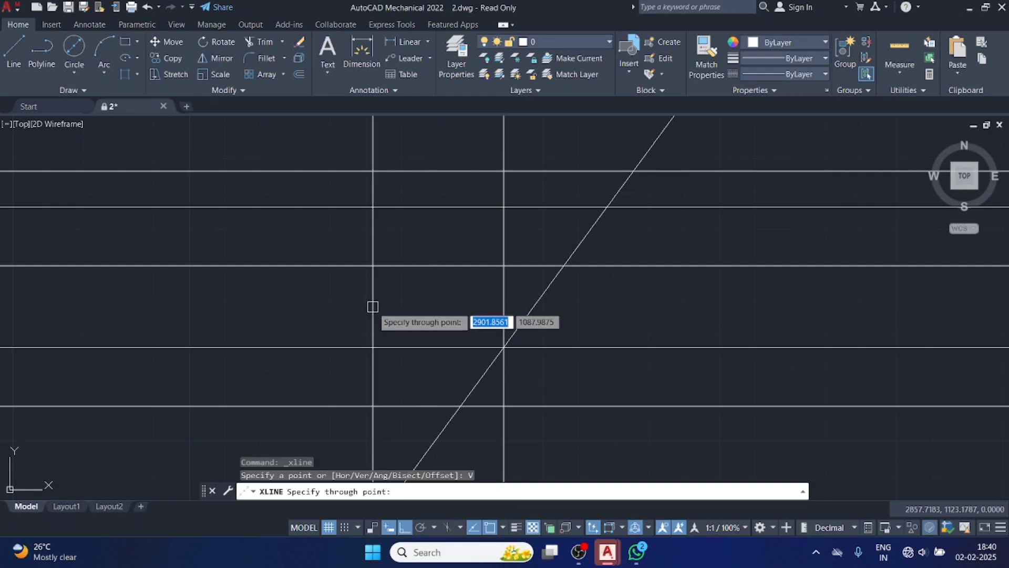
pyautogui.click(405, 306)
pyautogui.click(345, 306)
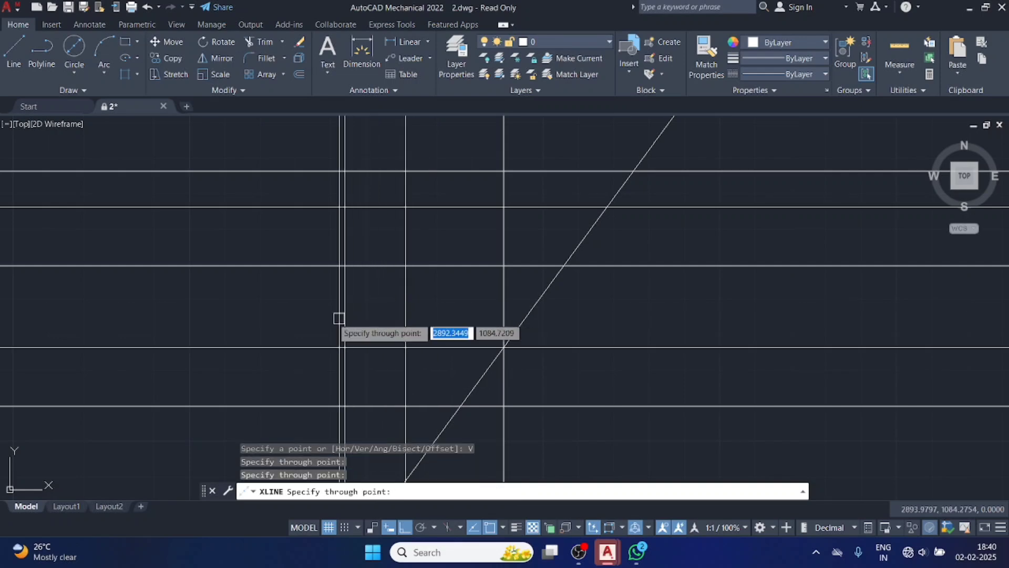
pyautogui.click(280, 306)
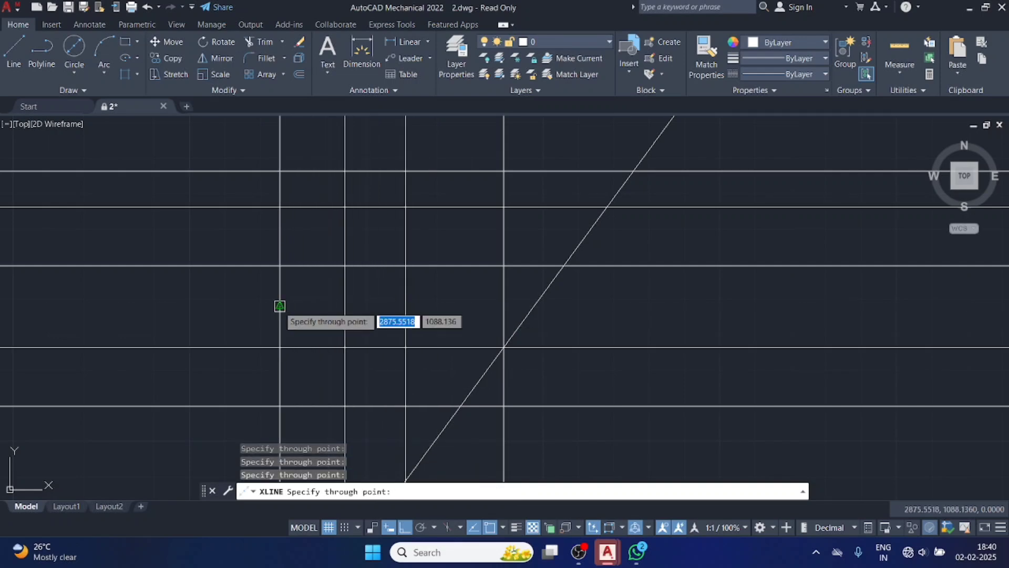
pyautogui.press('Escape')
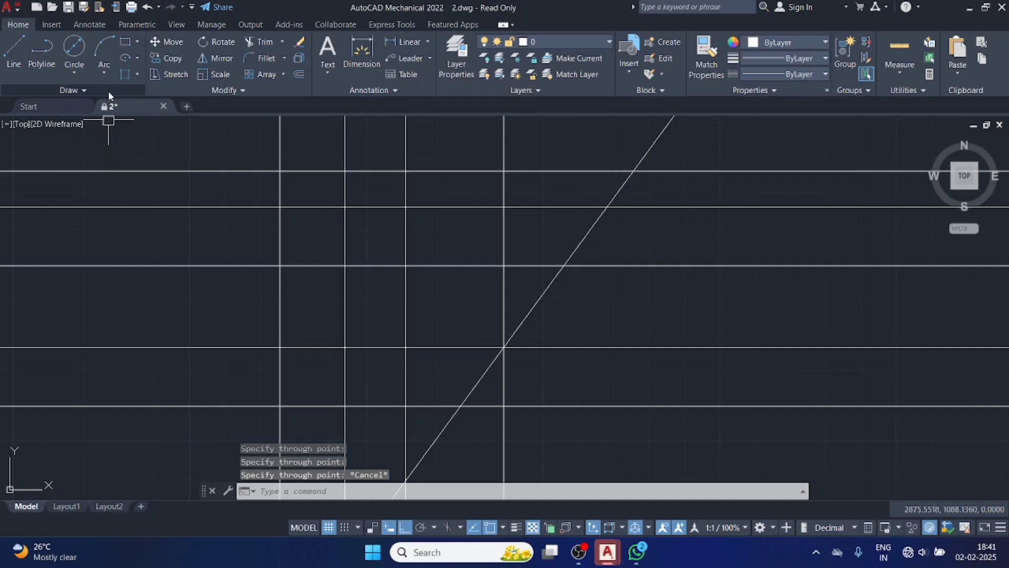
# Draw three parallel construction lines at 45 degrees with the Ang option, passing through different points among the existing lines.
pyautogui.click(102, 88)
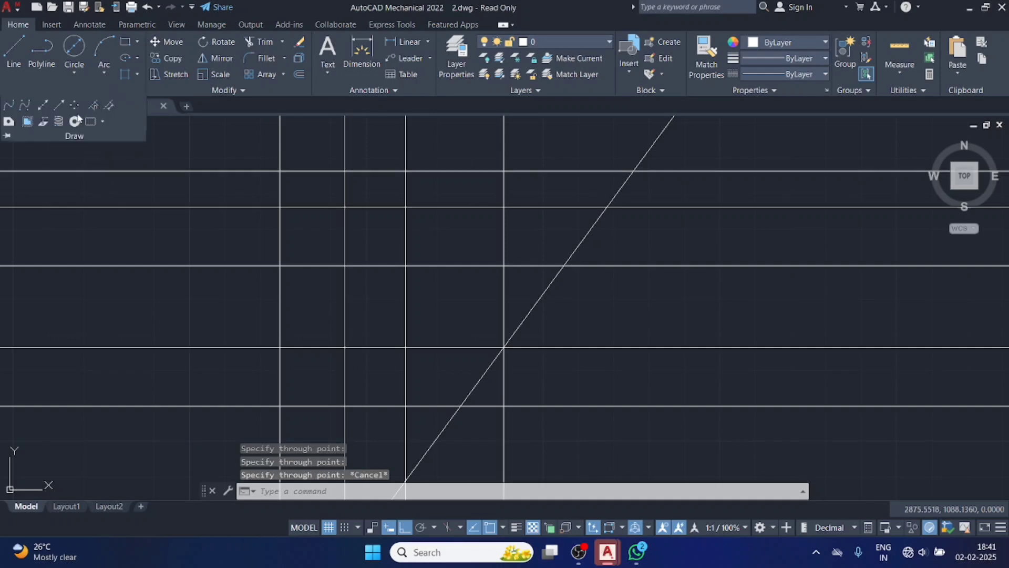
pyautogui.click(43, 104)
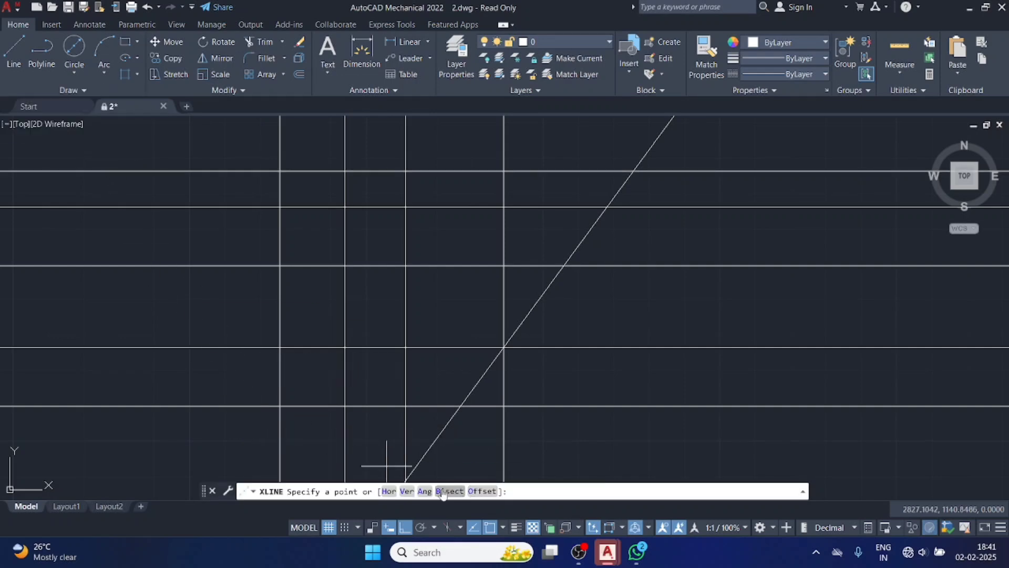
pyautogui.click(424, 491)
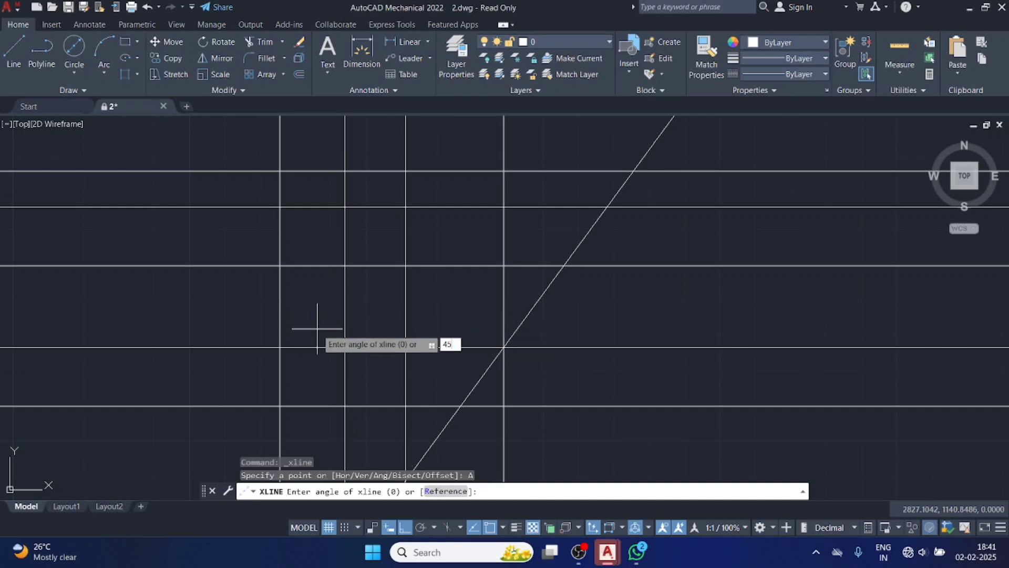
pyautogui.press('Return')
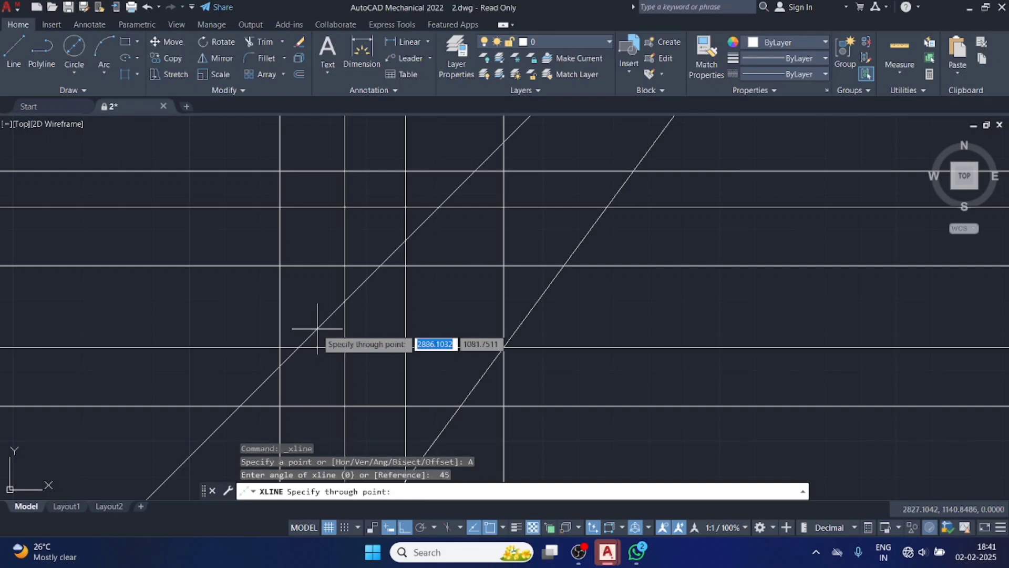
pyautogui.click(317, 329)
pyautogui.click(280, 250)
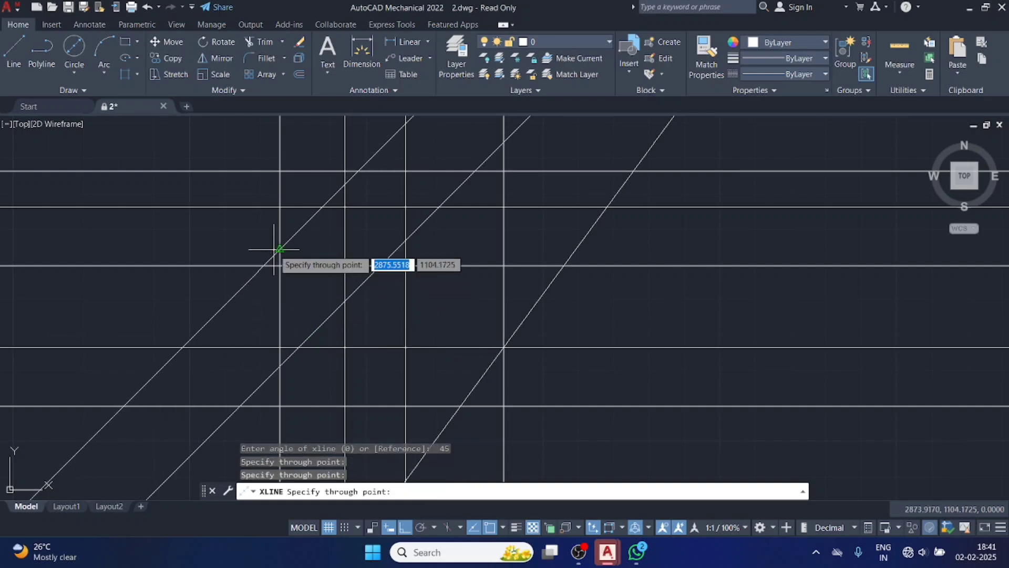
pyautogui.click(437, 309)
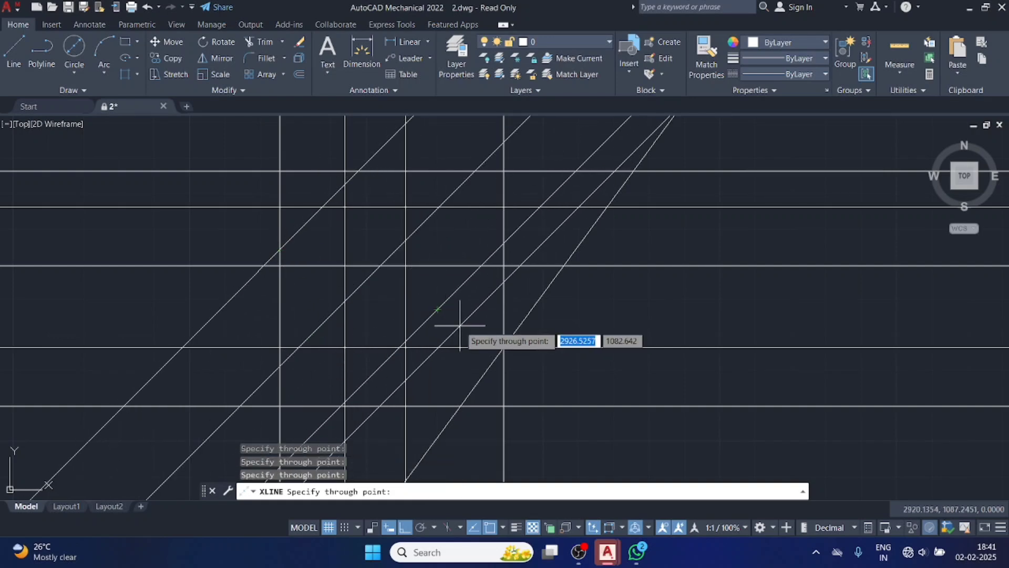
pyautogui.press('Escape')
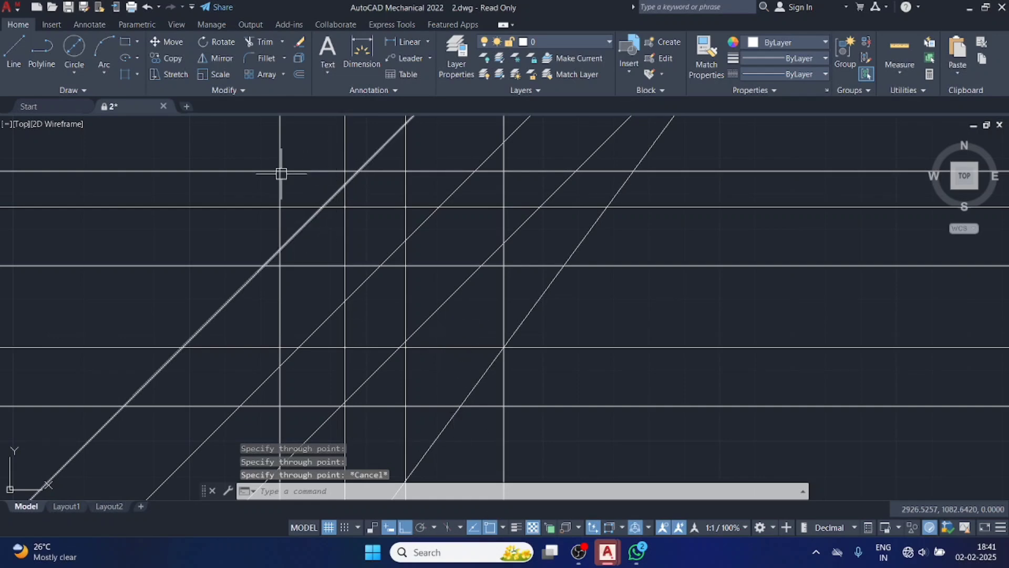
pyautogui.scroll(-2, 157, 194)
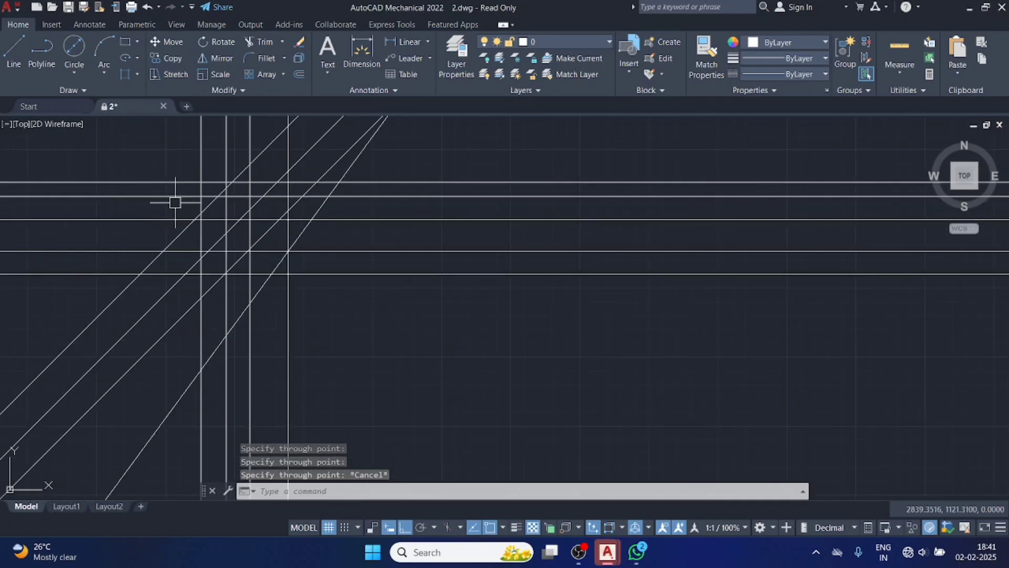
pyautogui.scroll(4, 174, 202)
pyautogui.scroll(-2, 173, 209)
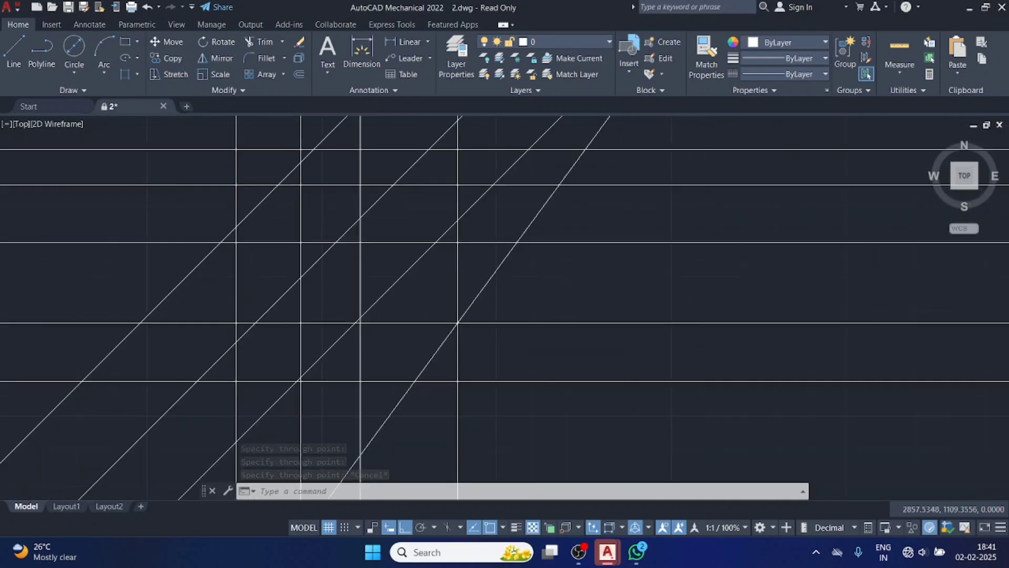
pyautogui.scroll(2, 173, 208)
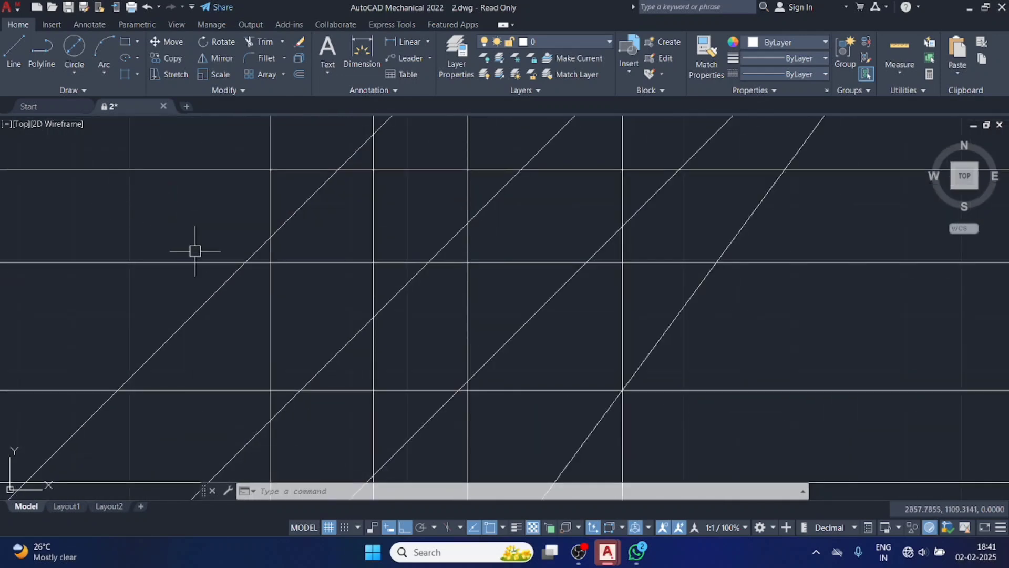
pyautogui.scroll(-2, 244, 272)
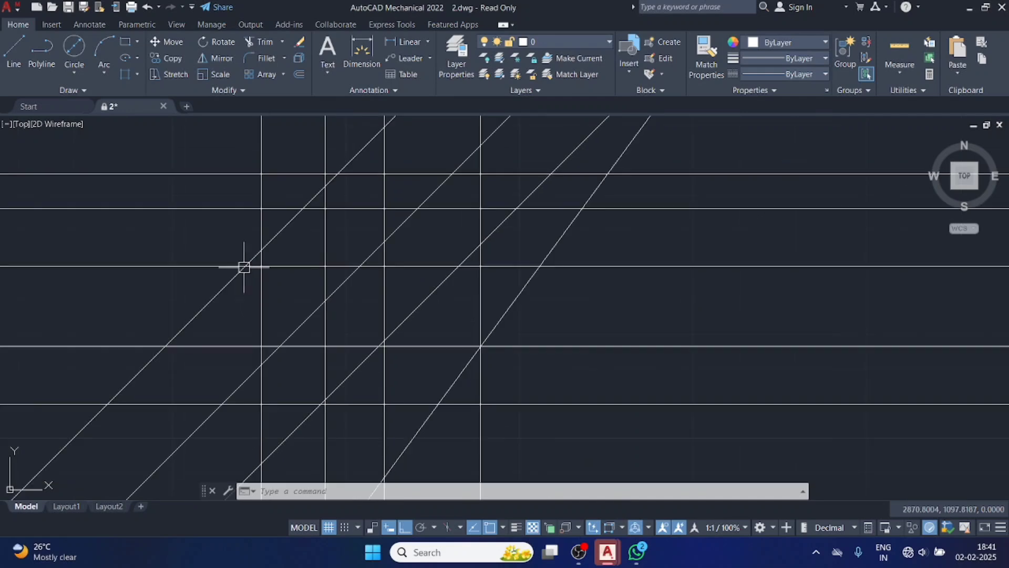
# Try the Bisect option for a construction line, with its vertex where the lowest horizontal line meets the rightmost vertical line.
pyautogui.click(75, 91)
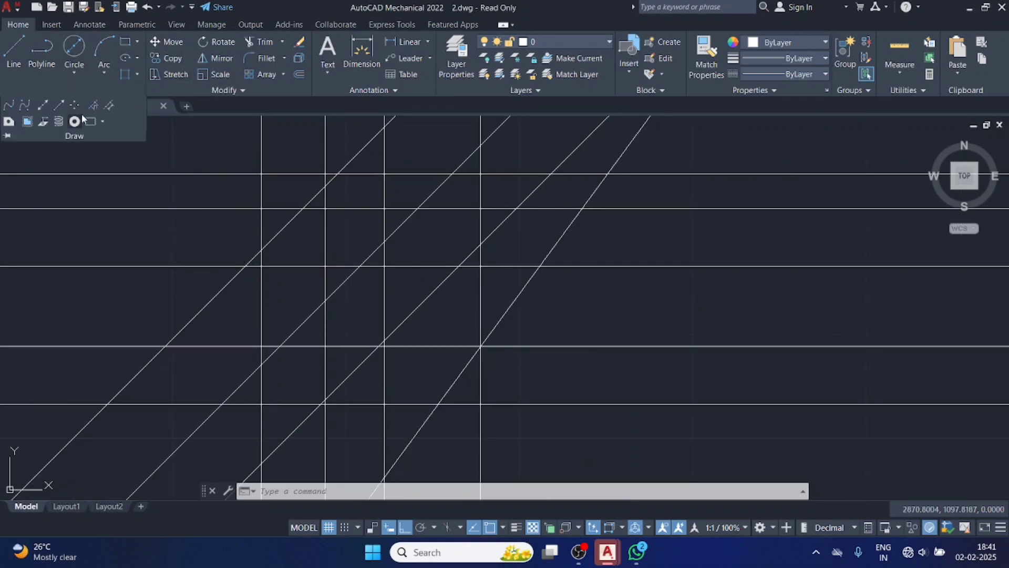
pyautogui.click(43, 105)
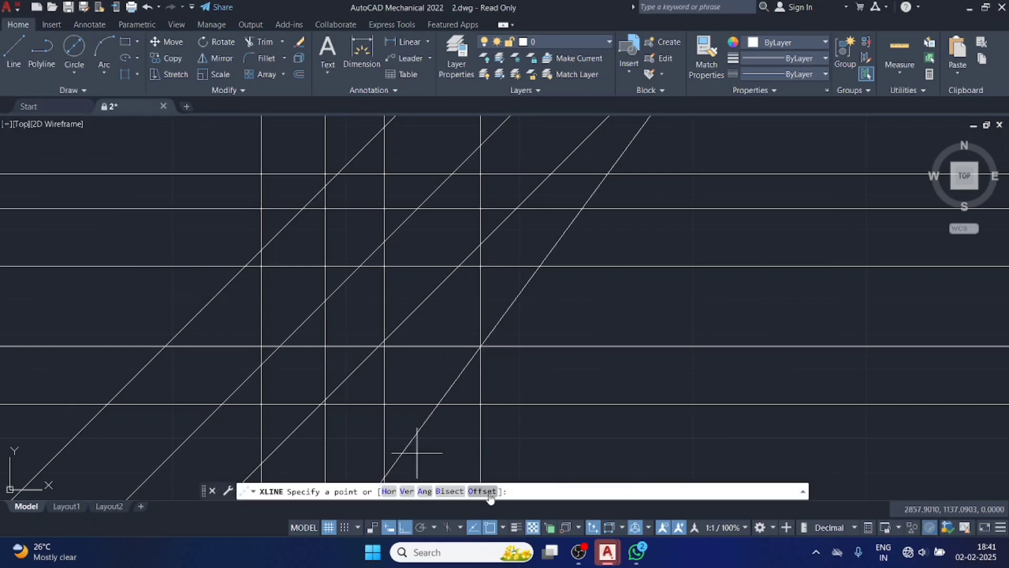
pyautogui.click(451, 491)
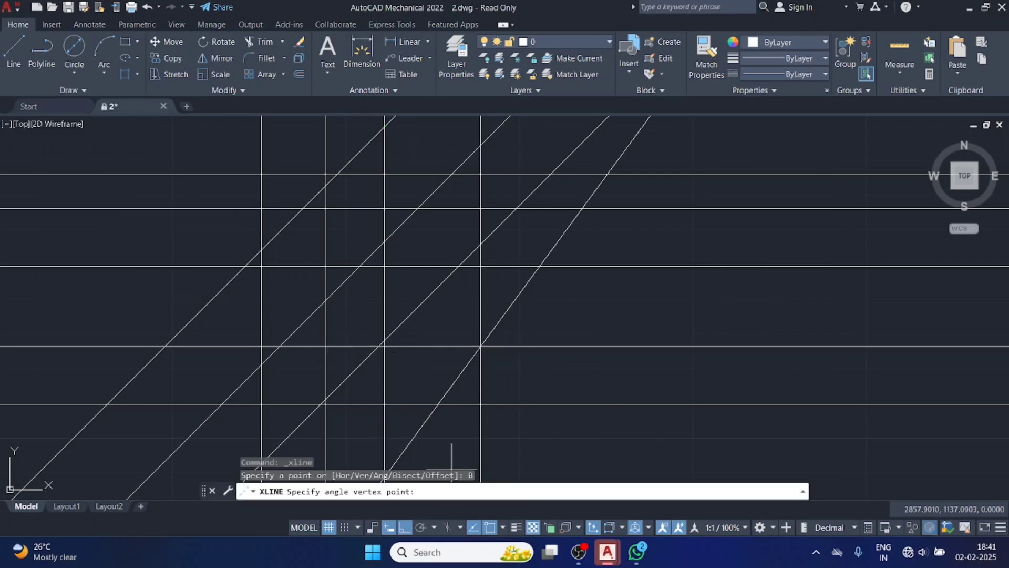
pyautogui.click(479, 404)
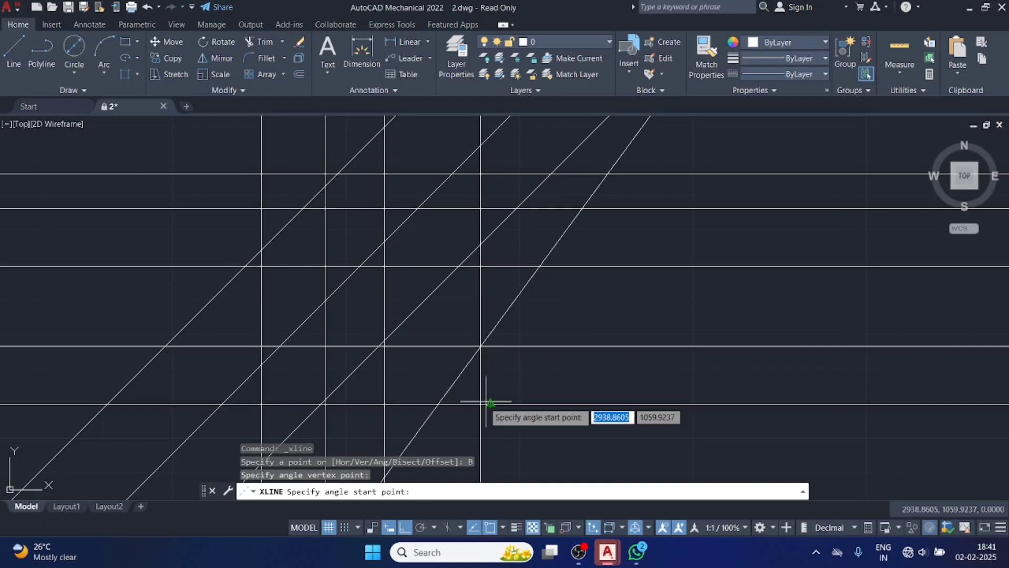
pyautogui.click(389, 401)
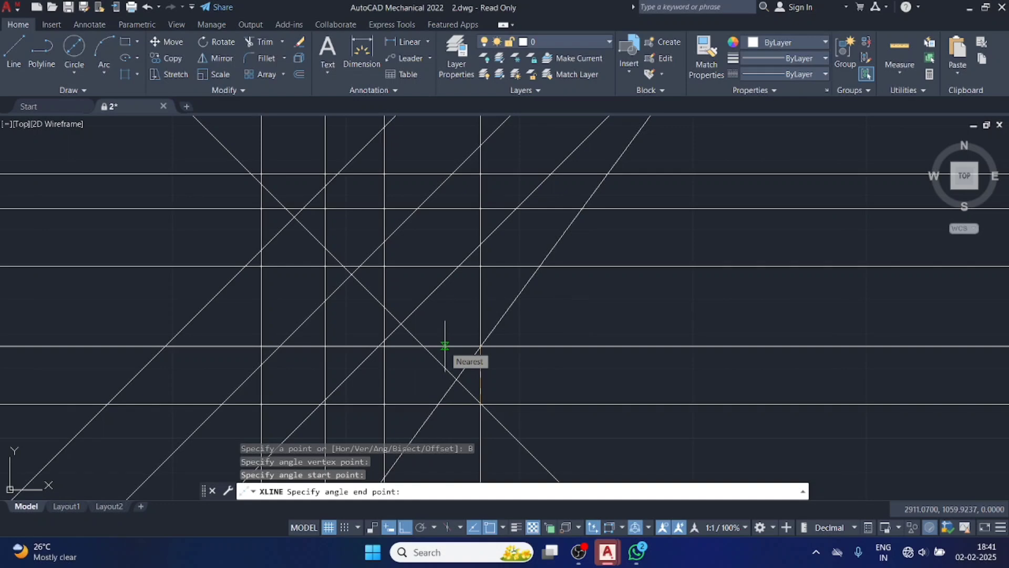
pyautogui.press('Escape')
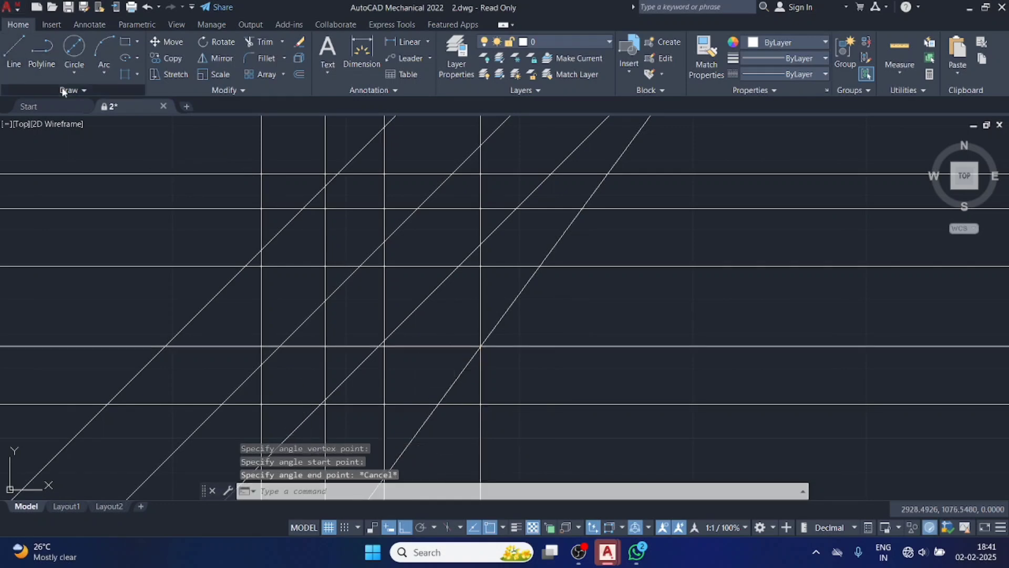
# Create two construction lines with the Offset option at a distance of 5, stepping upward from the lowest horizontal line.
pyautogui.click(79, 90)
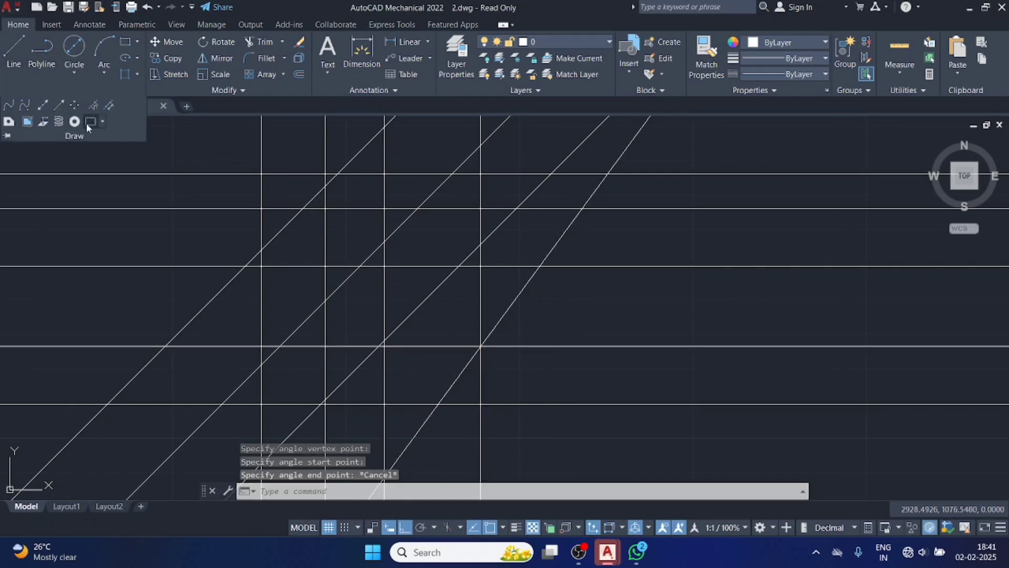
pyautogui.click(46, 104)
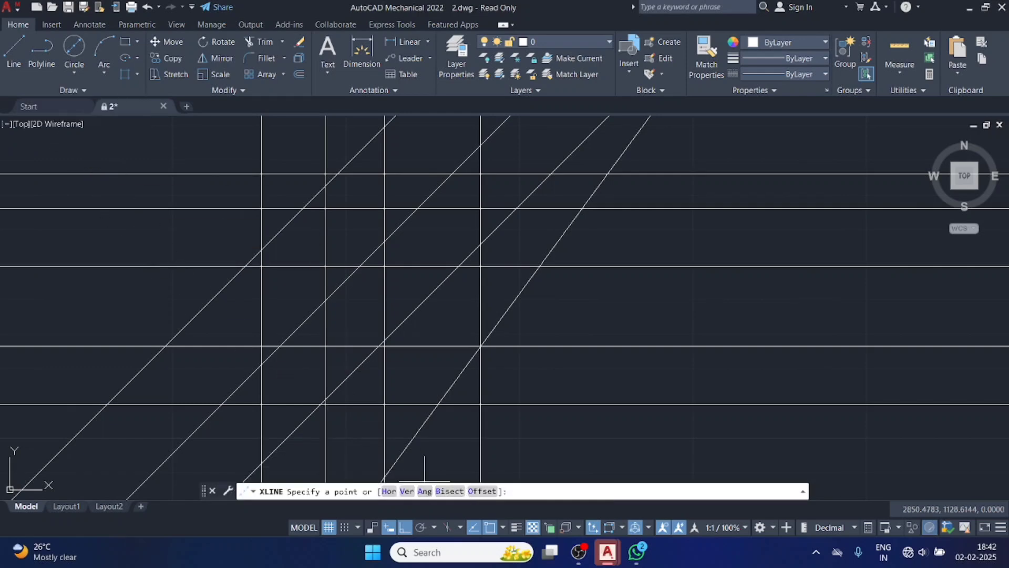
pyautogui.write('o')
pyautogui.press('Return')
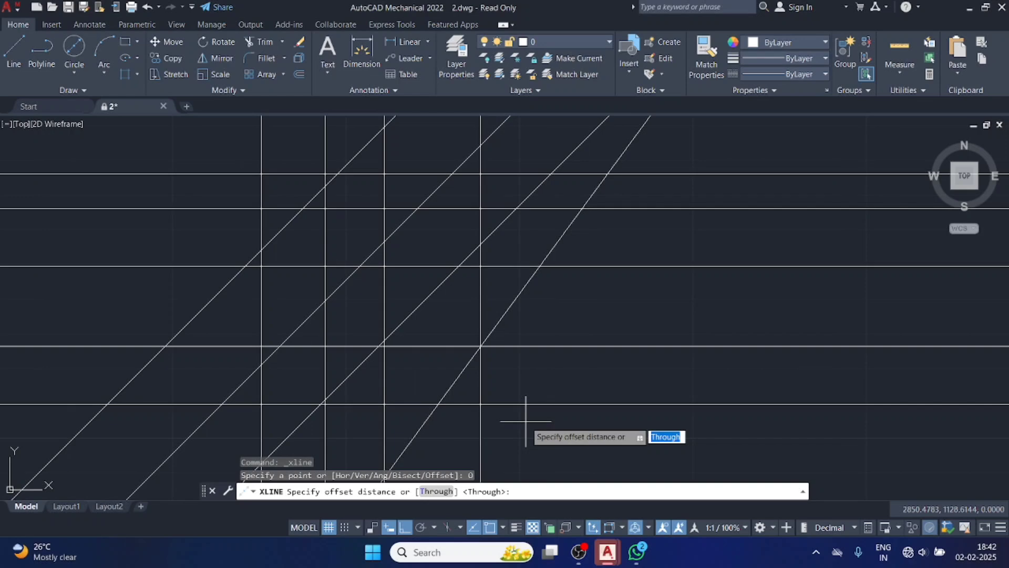
pyautogui.press('Return')
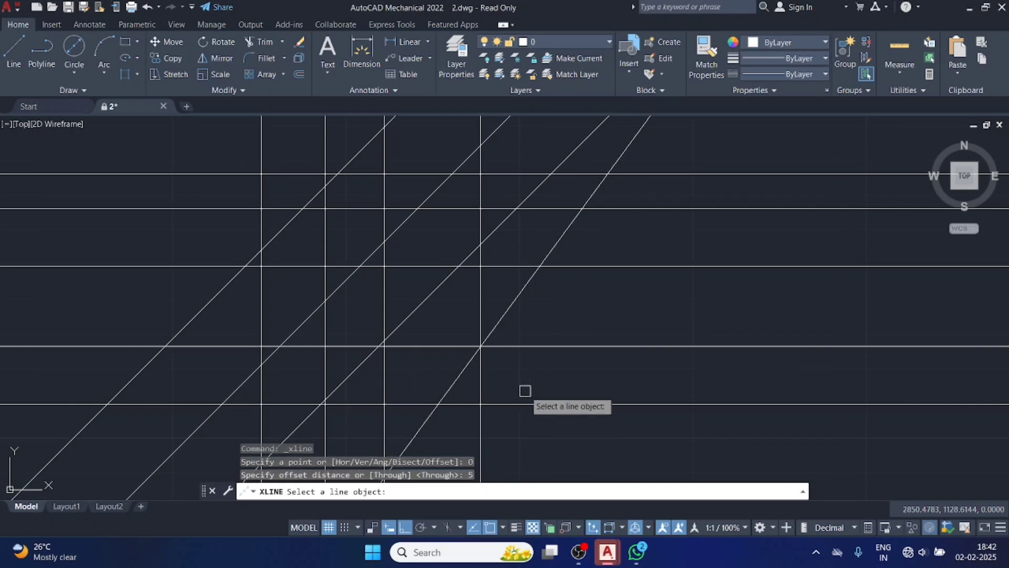
pyautogui.click(525, 404)
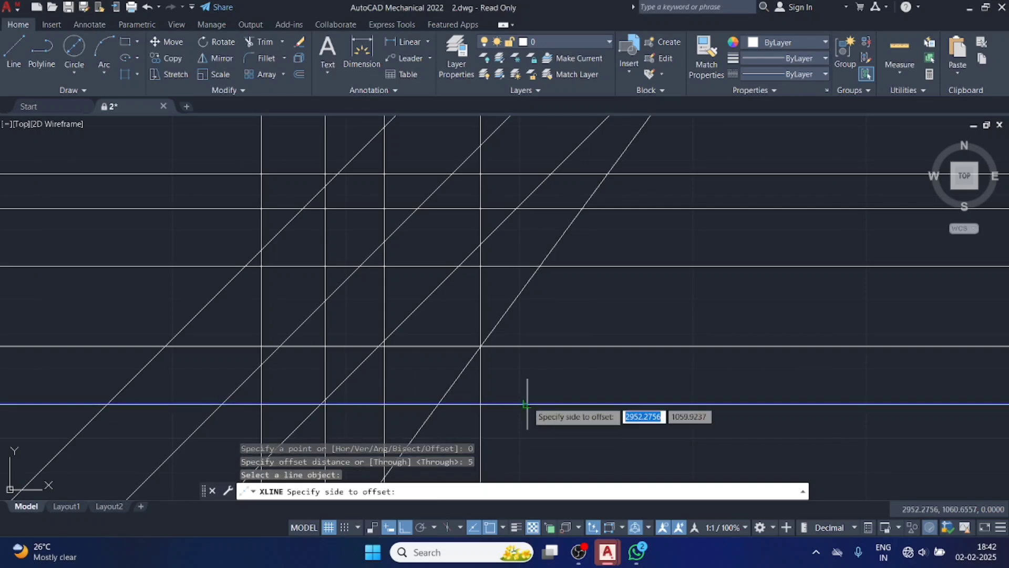
pyautogui.click(542, 377)
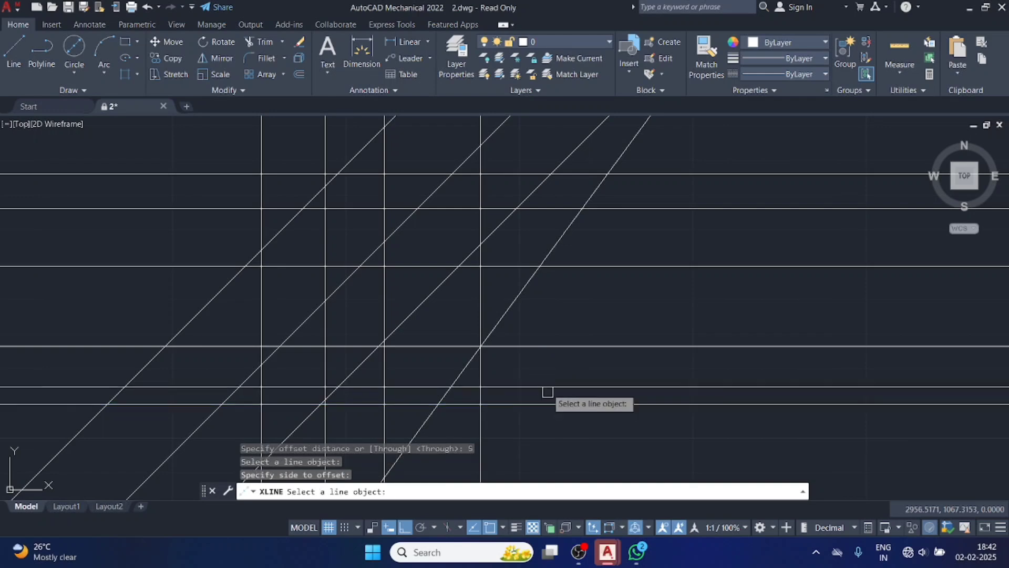
pyautogui.click(548, 388)
pyautogui.click(549, 368)
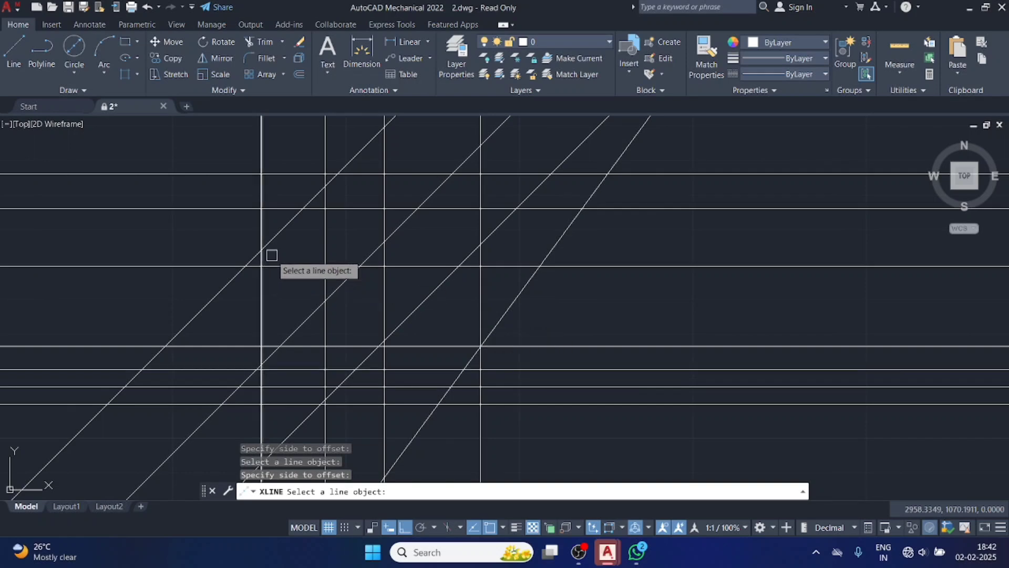
pyautogui.press('Escape')
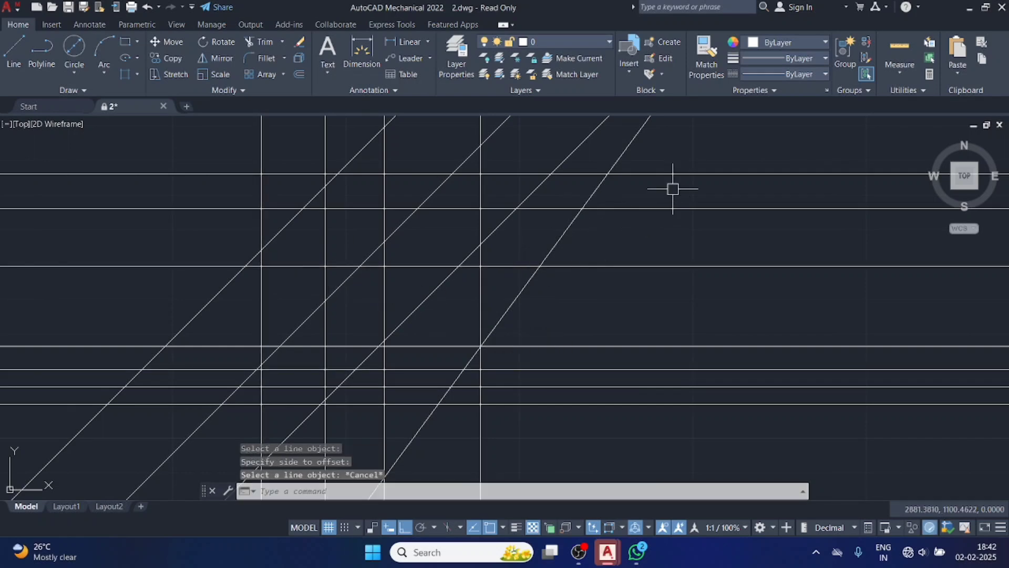
# Erase all the construction lines from the drawing.
pyautogui.click(706, 165)
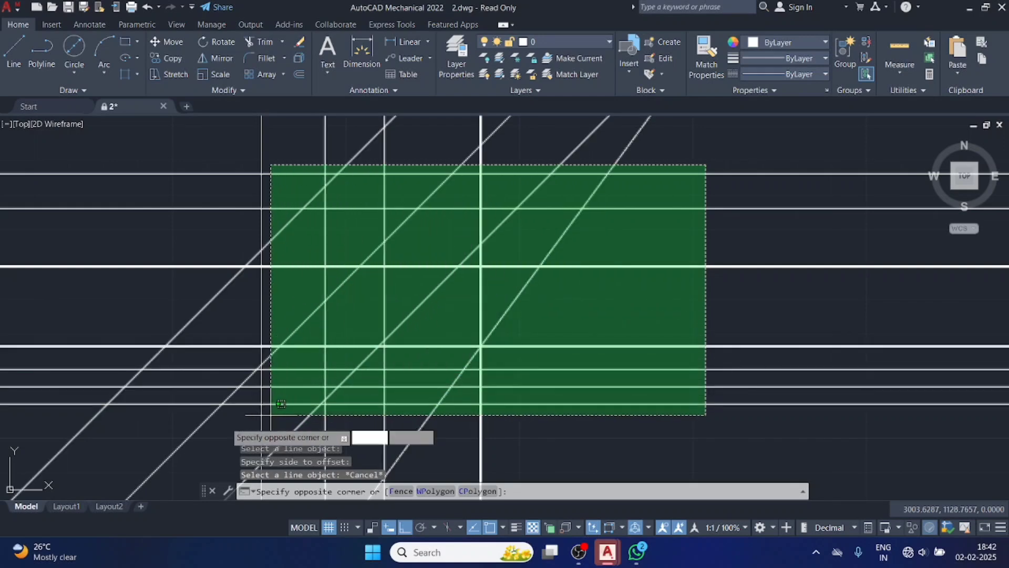
pyautogui.click(180, 419)
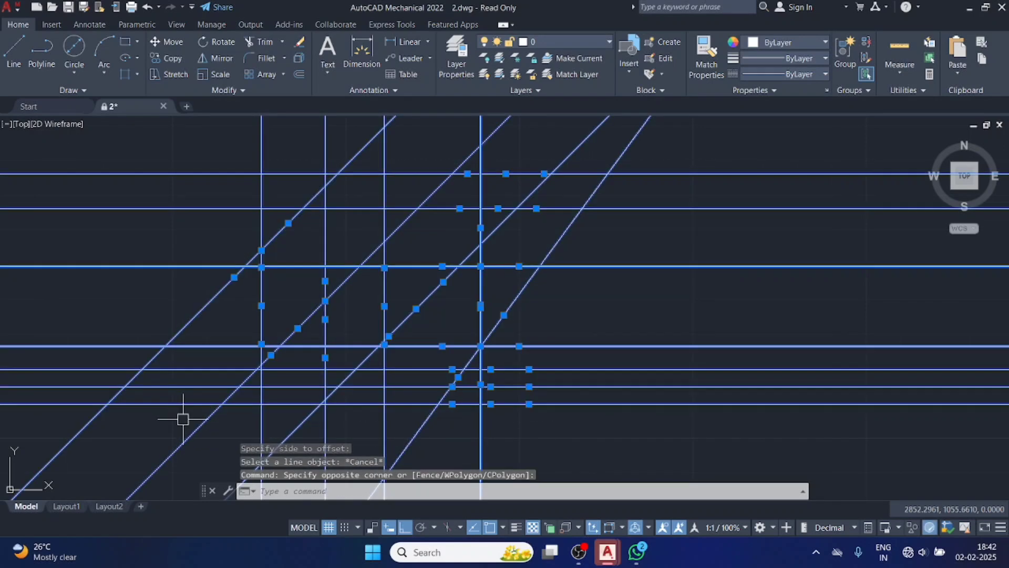
pyautogui.press('Delete')
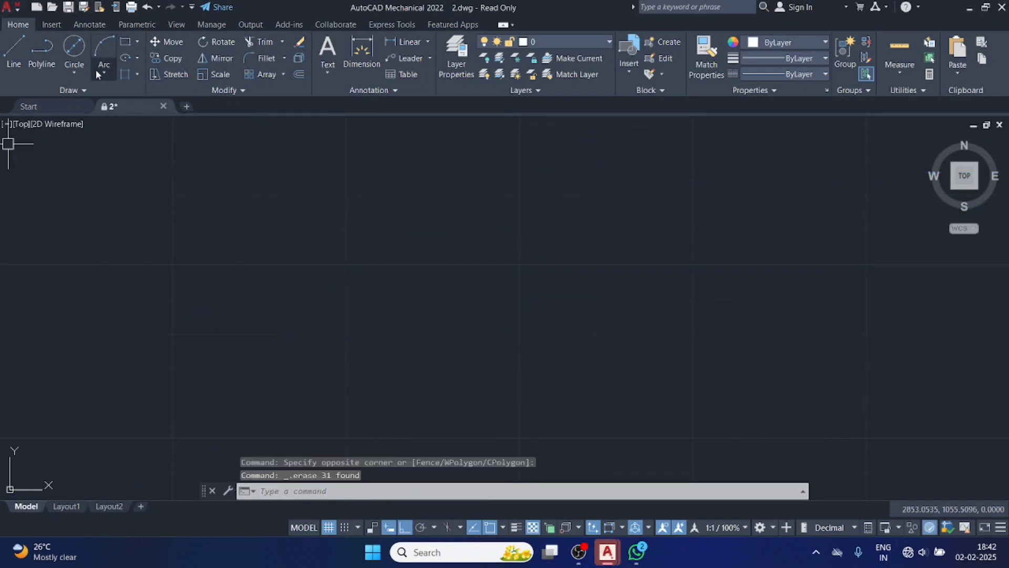
pyautogui.click(85, 90)
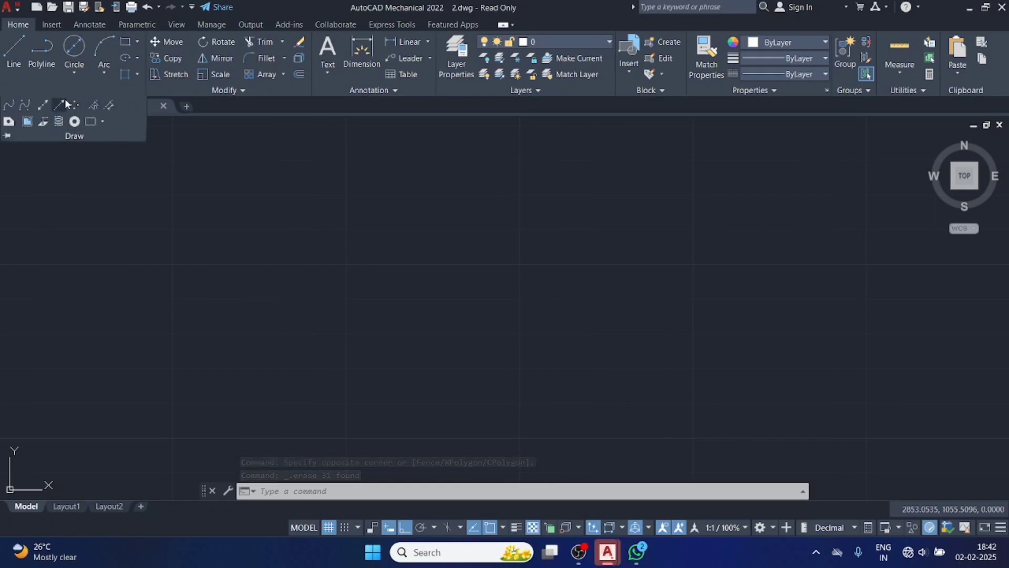
pyautogui.click(147, 230)
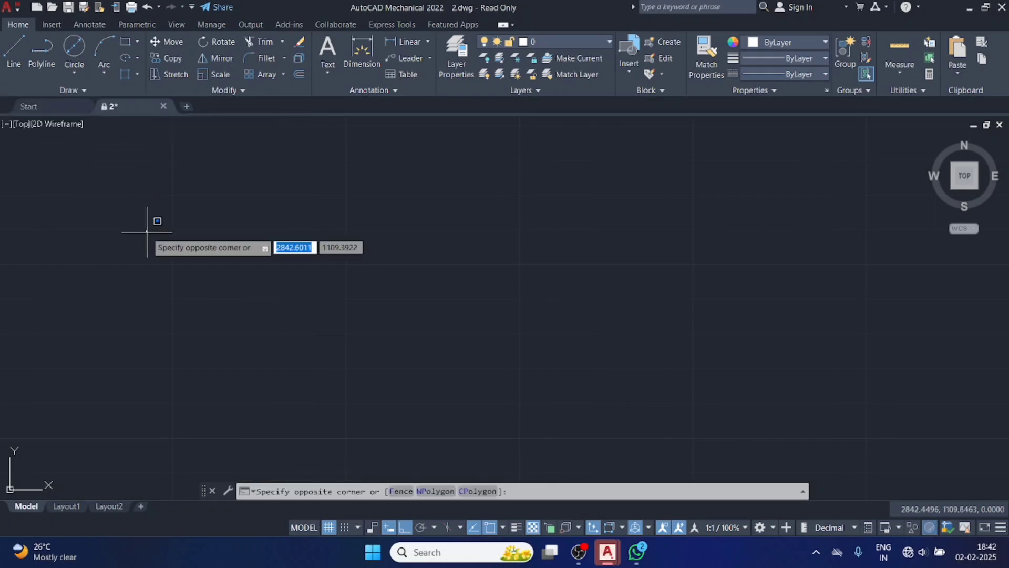
pyautogui.click(148, 230)
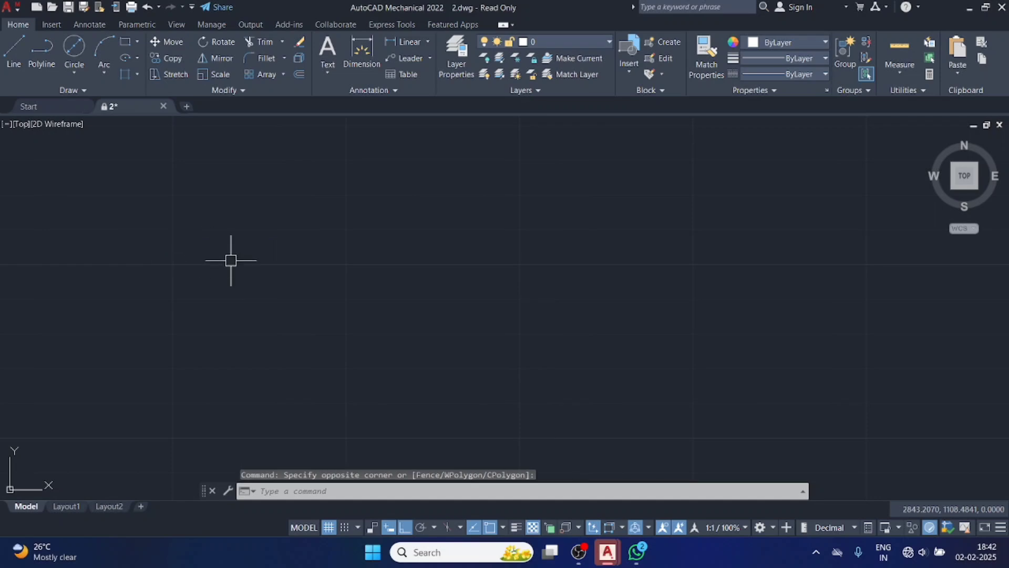
# Draw one horizontal construction line using the XL command alias and erase it again.
pyautogui.write('XL')
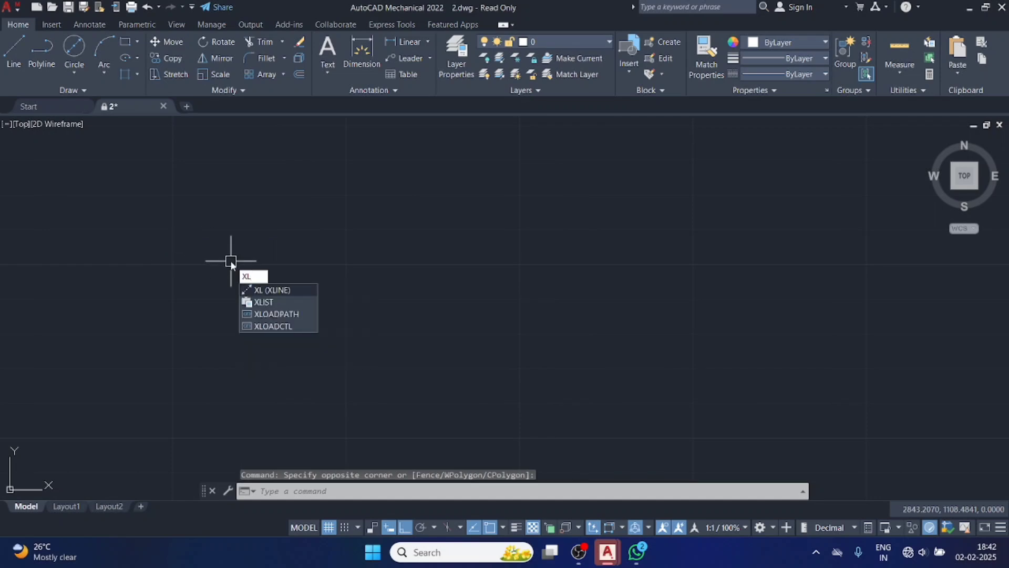
pyautogui.press('Return')
pyautogui.click(231, 260)
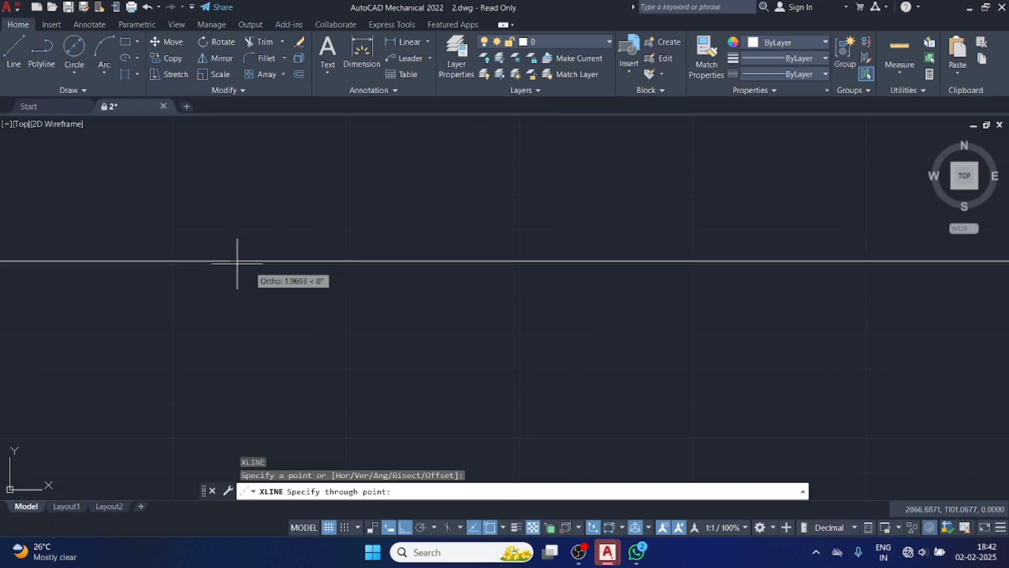
pyautogui.click(366, 285)
pyautogui.press('Escape')
pyautogui.press('Escape')
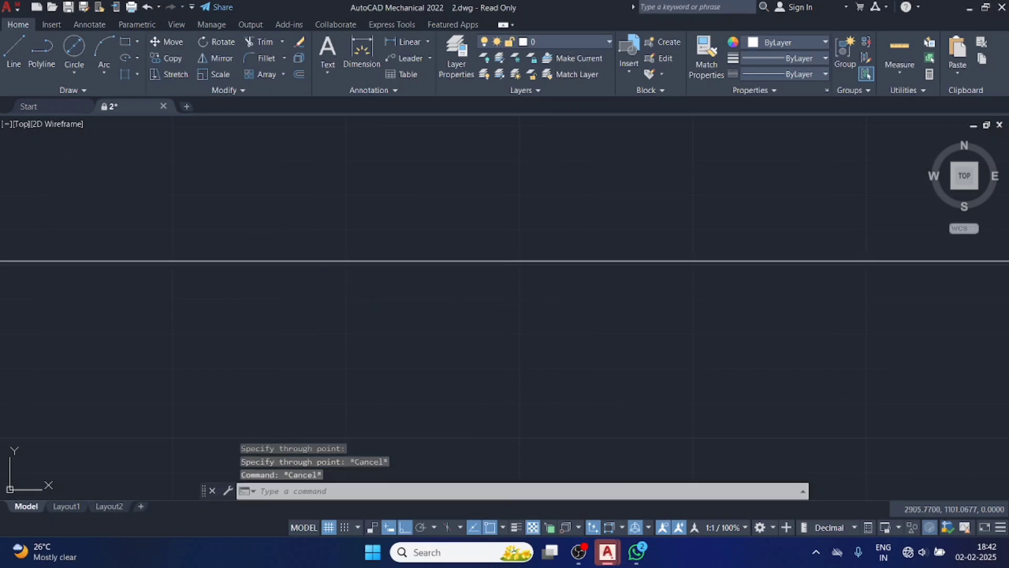
pyautogui.click(366, 260)
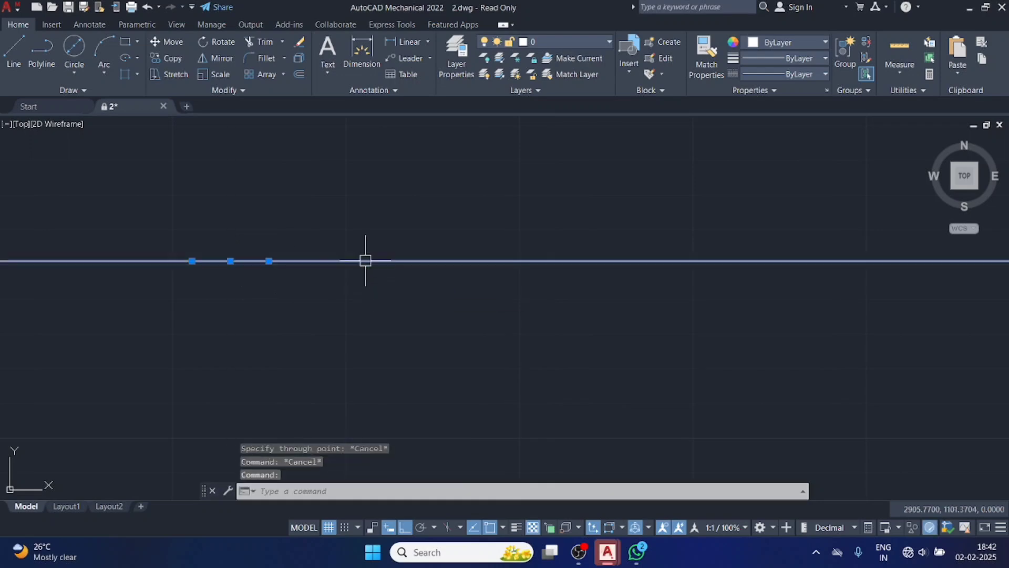
pyautogui.press('Delete')
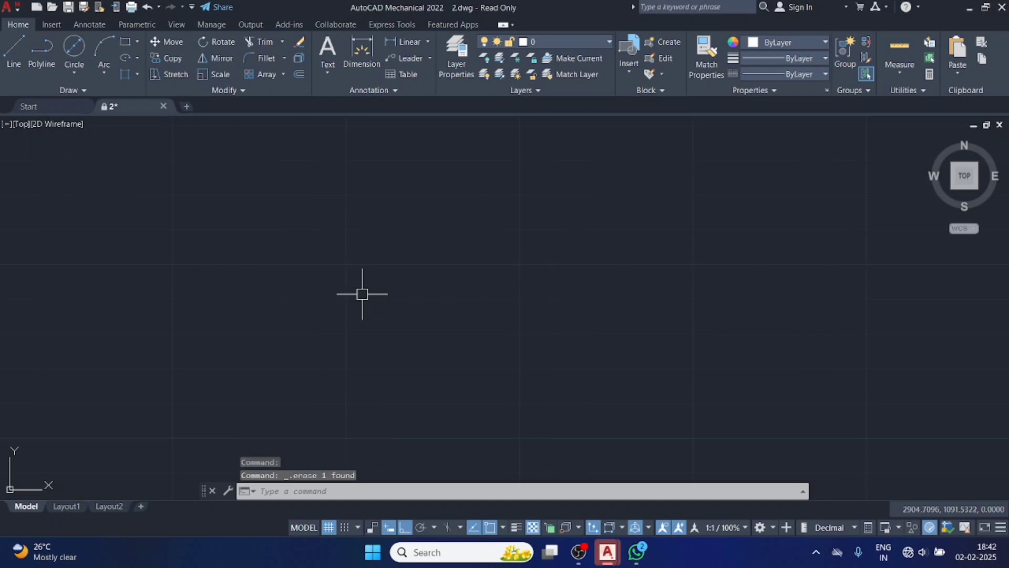
# Start a ray from a point near the middle of the empty drawing area.
pyautogui.click(84, 90)
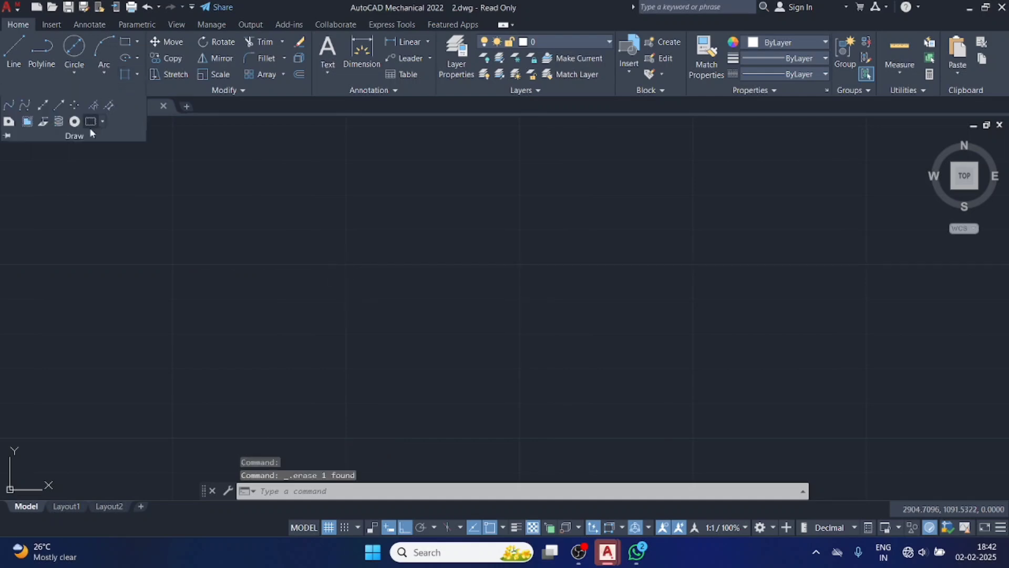
pyautogui.click(58, 105)
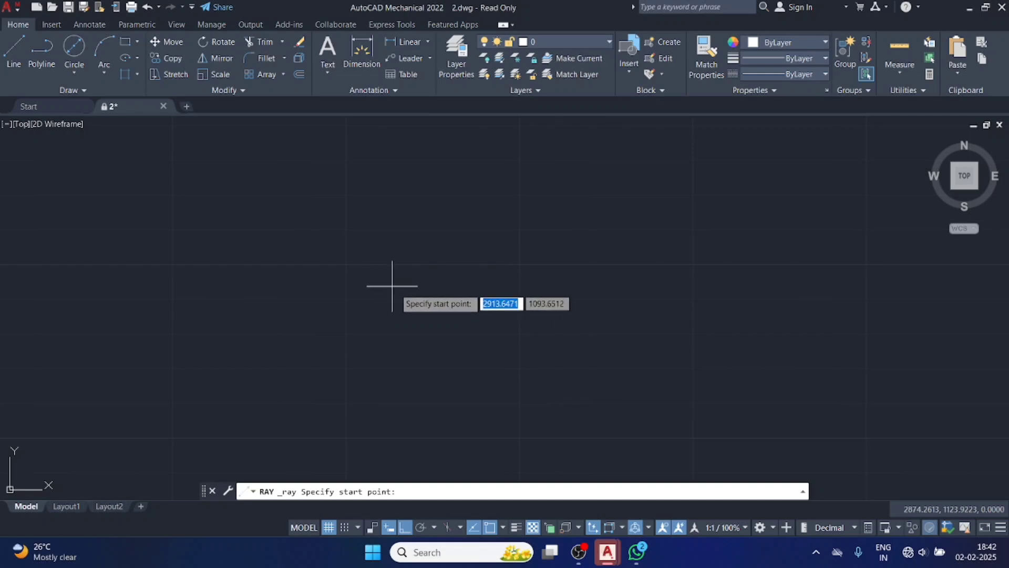
pyautogui.click(416, 302)
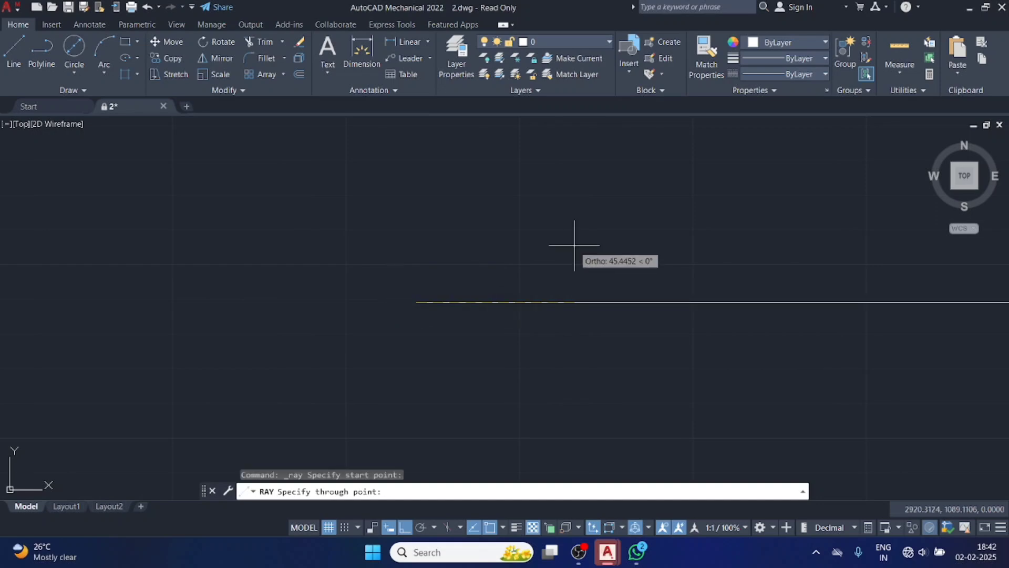
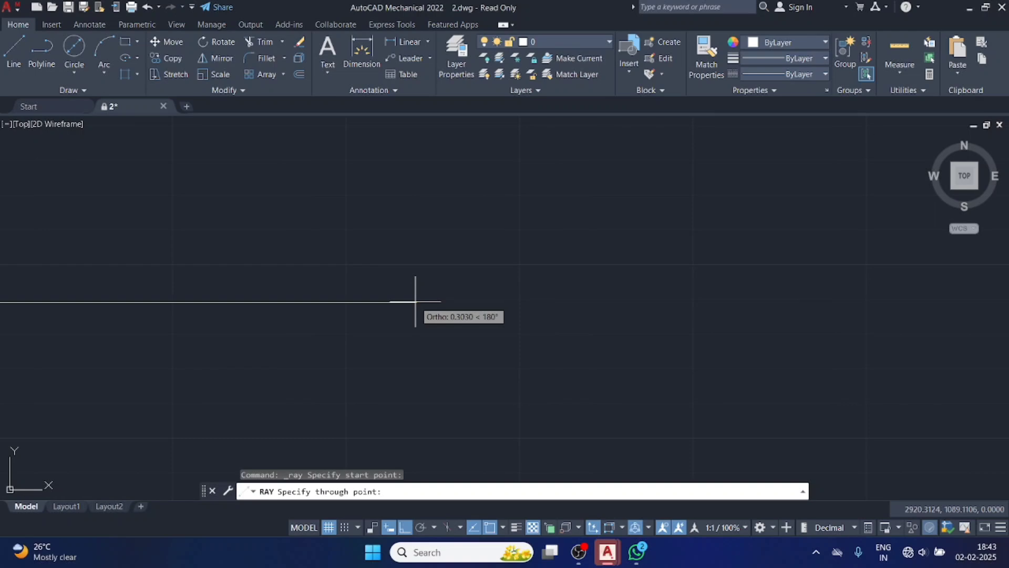
# Draw four orthogonal rays from the start point, one each to the left, upward, to the right and downward.
pyautogui.click(416, 301)
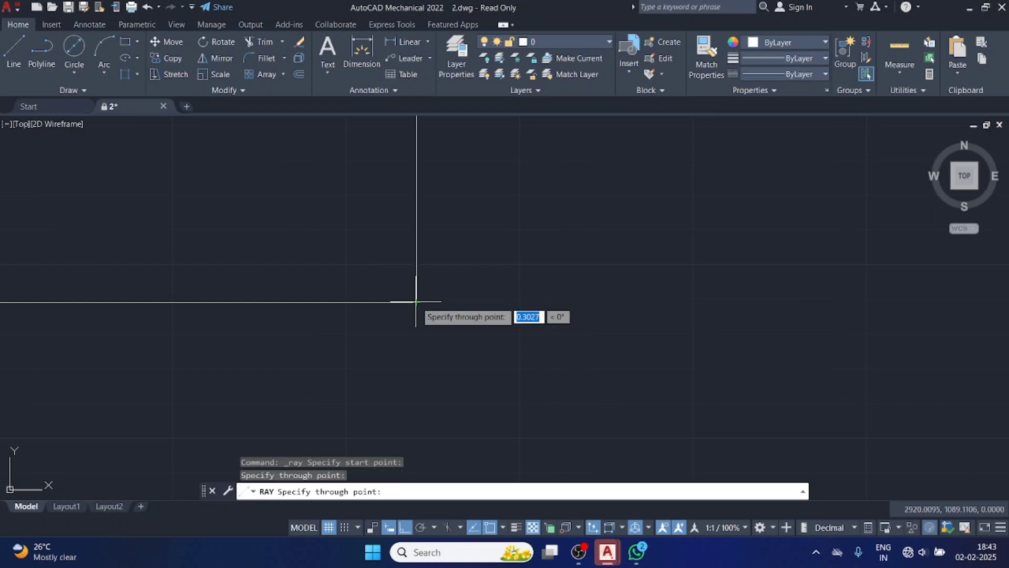
pyautogui.click(418, 268)
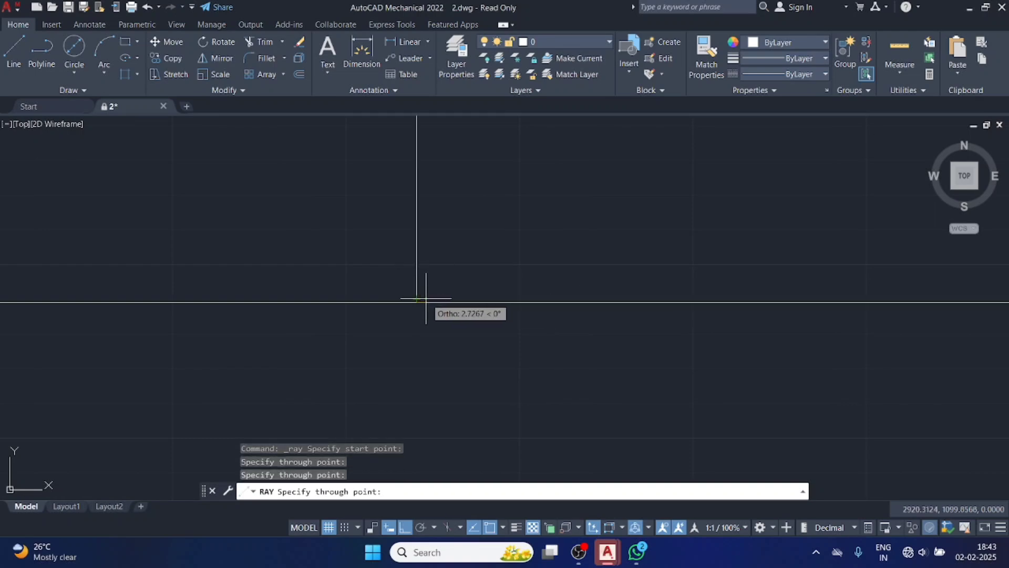
pyautogui.click(426, 322)
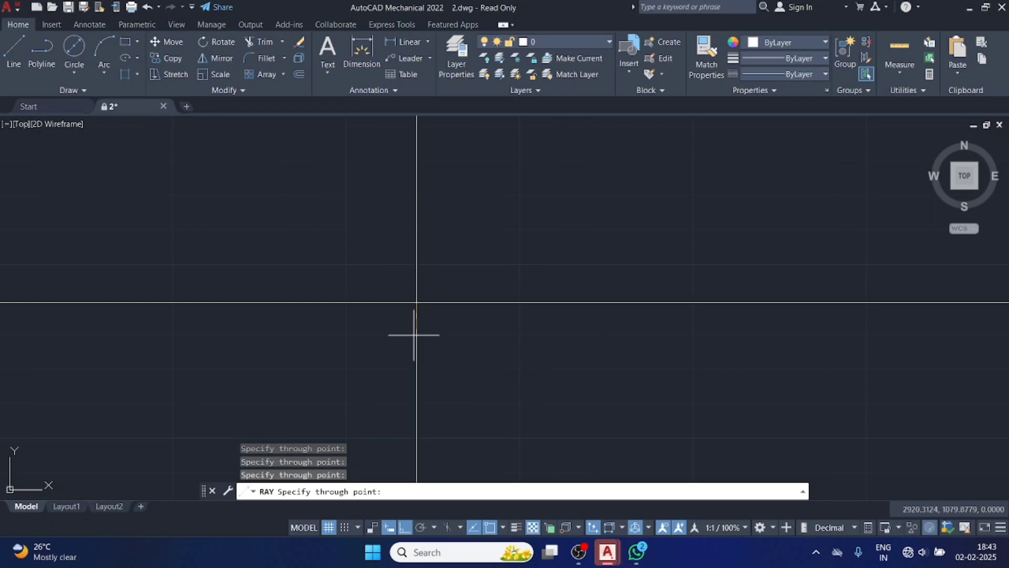
pyautogui.press('Escape')
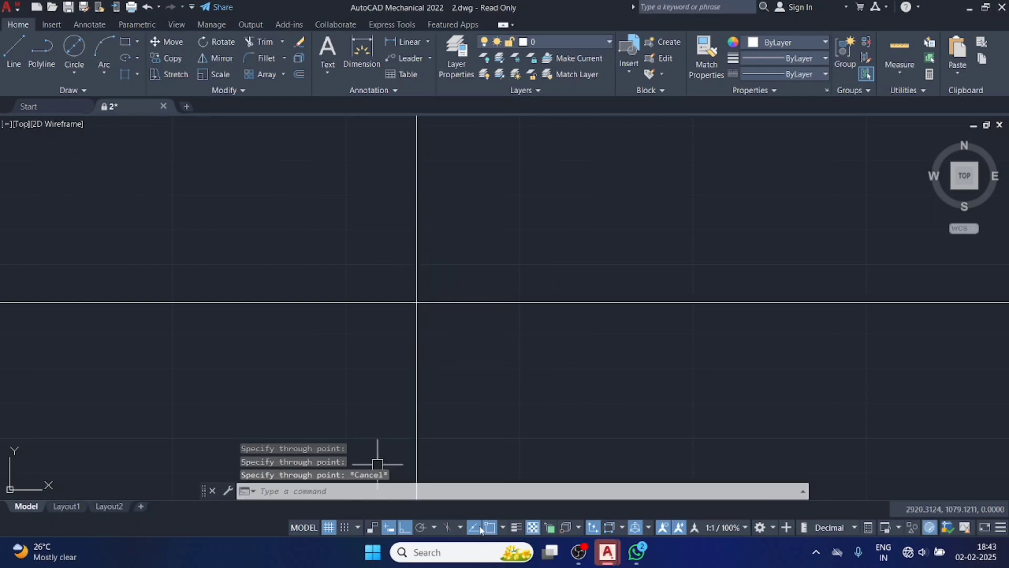
# Turn Ortho off and draw four slanted rays from the existing rays' common start point, one into each quadrant.
pyautogui.click(408, 528)
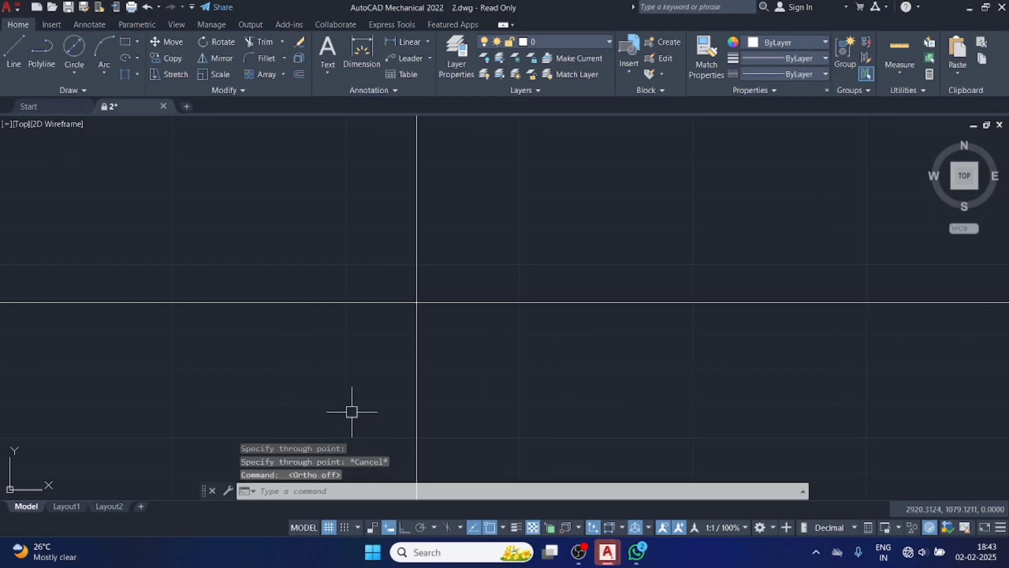
pyautogui.click(85, 89)
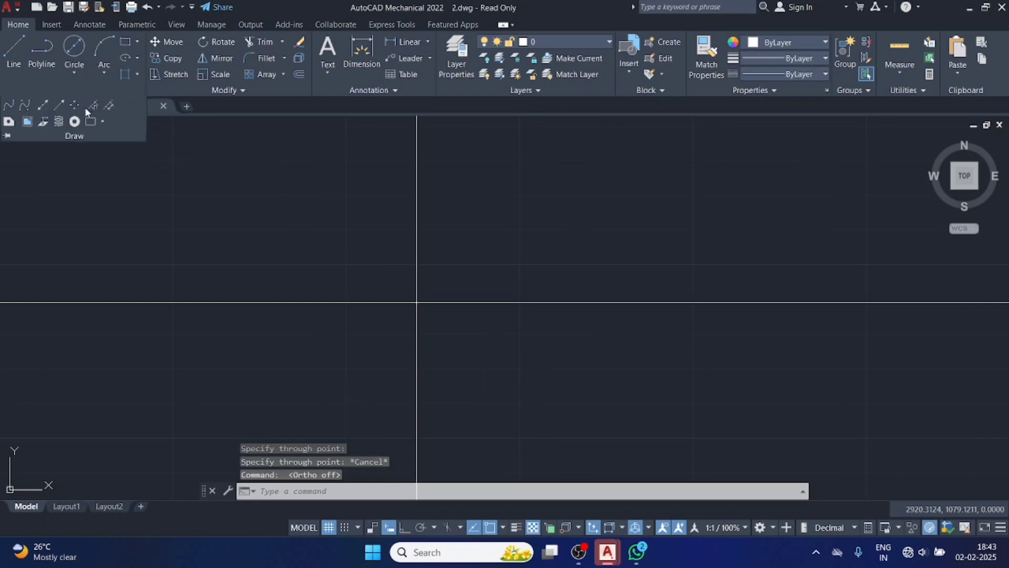
pyautogui.click(66, 105)
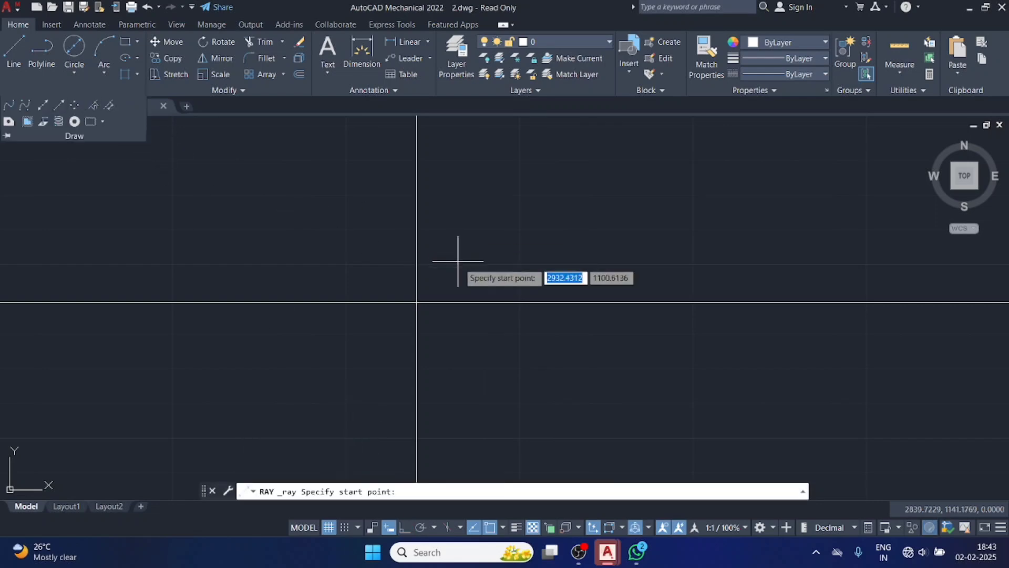
pyautogui.click(416, 302)
pyautogui.click(463, 265)
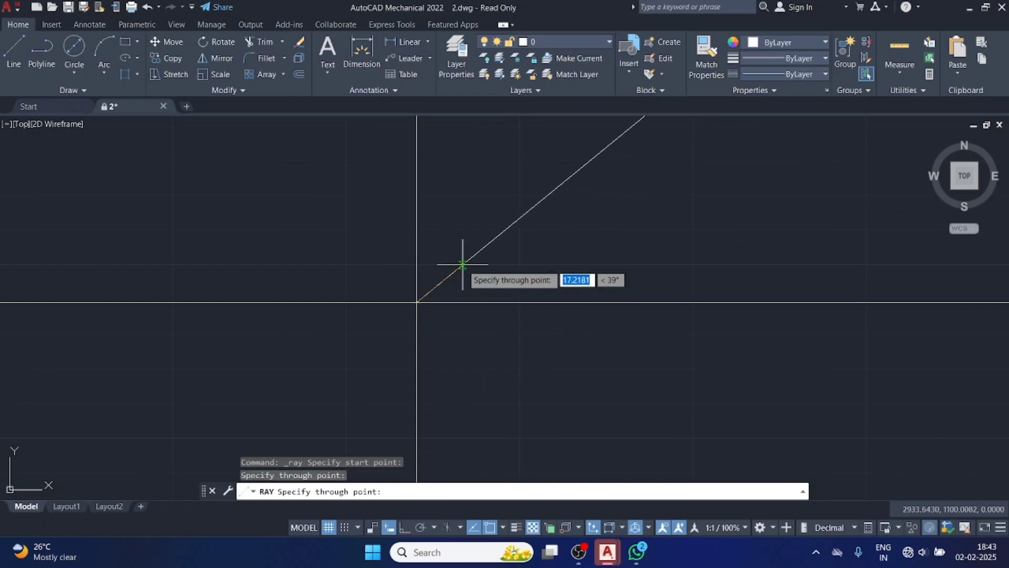
pyautogui.click(416, 302)
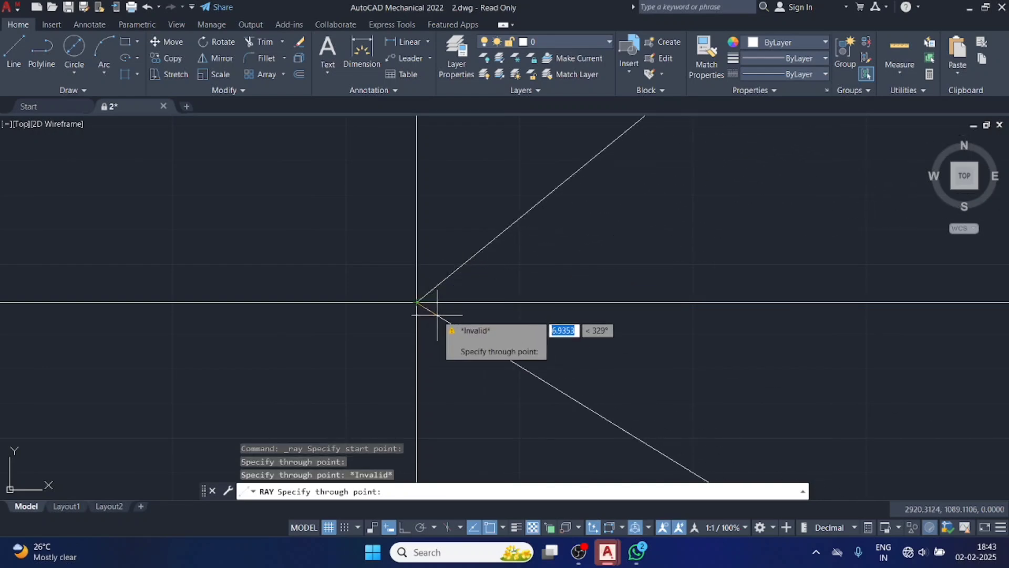
pyautogui.click(408, 305)
pyautogui.click(409, 288)
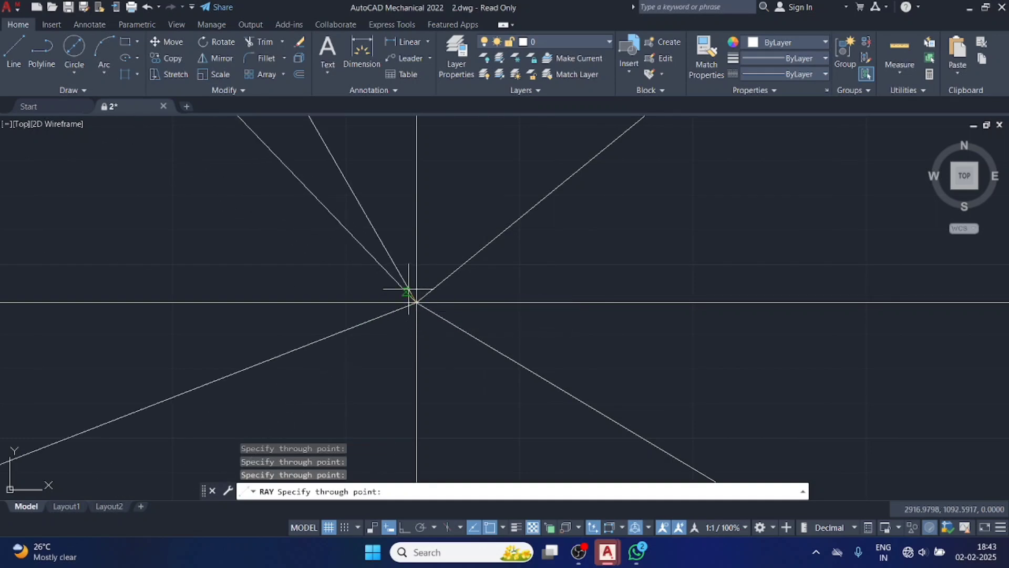
pyautogui.press('Escape')
# Erase all the rays from the drawing.
pyautogui.click(526, 256)
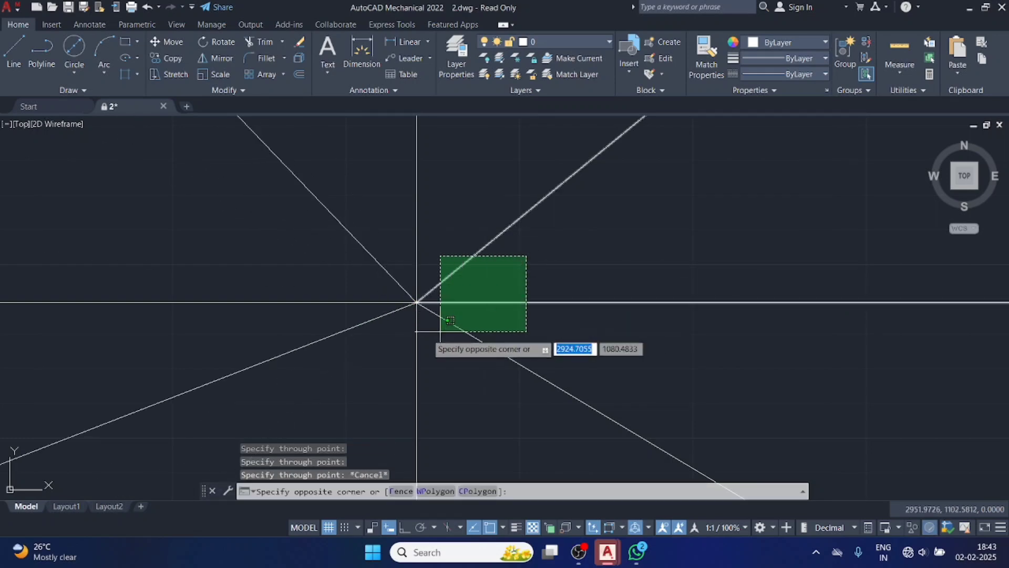
pyautogui.click(341, 344)
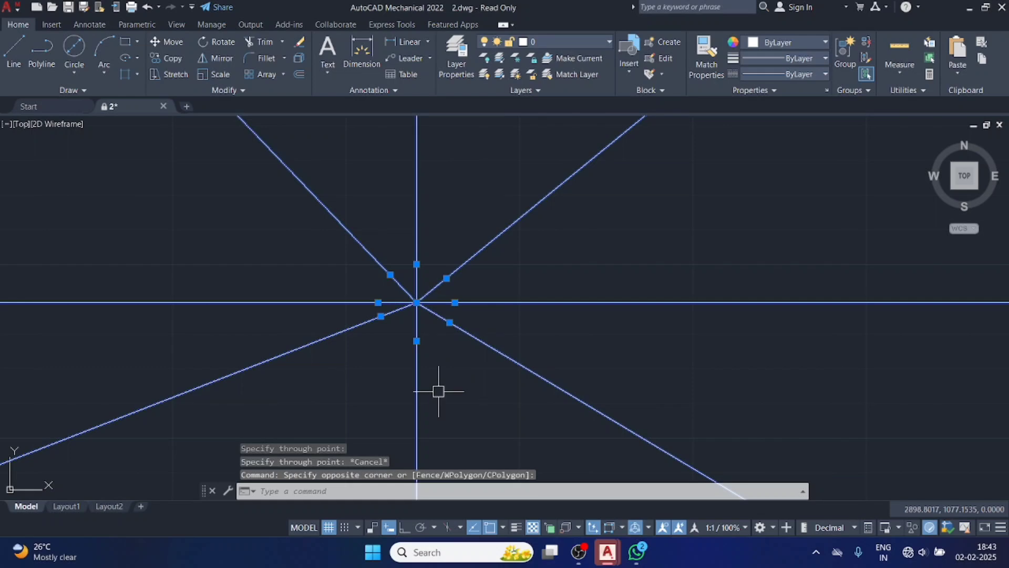
pyautogui.press('Delete')
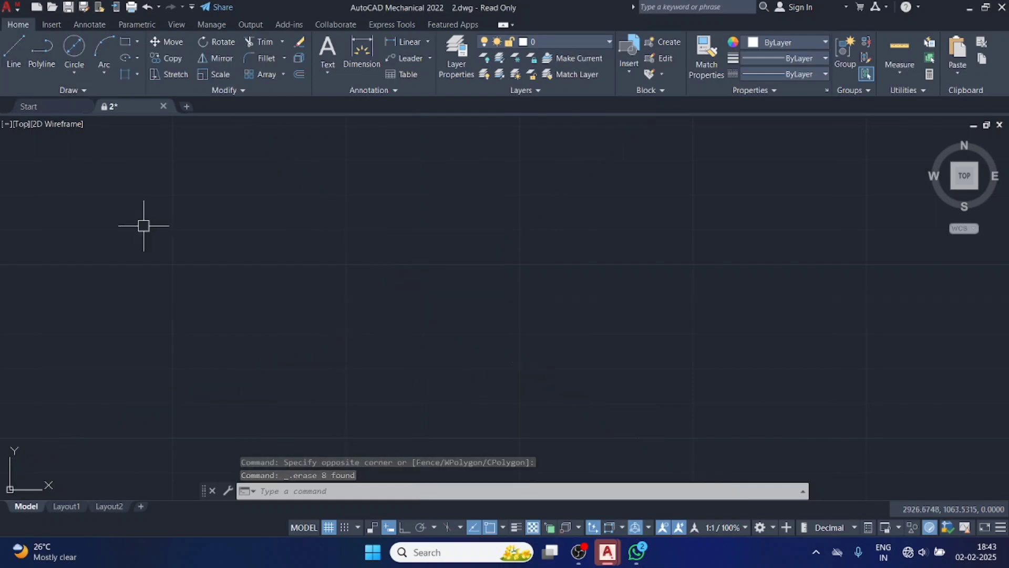
# Draw one ray rising to the right at about 26° using the RAY command name and erase it again.
pyautogui.write('ra')
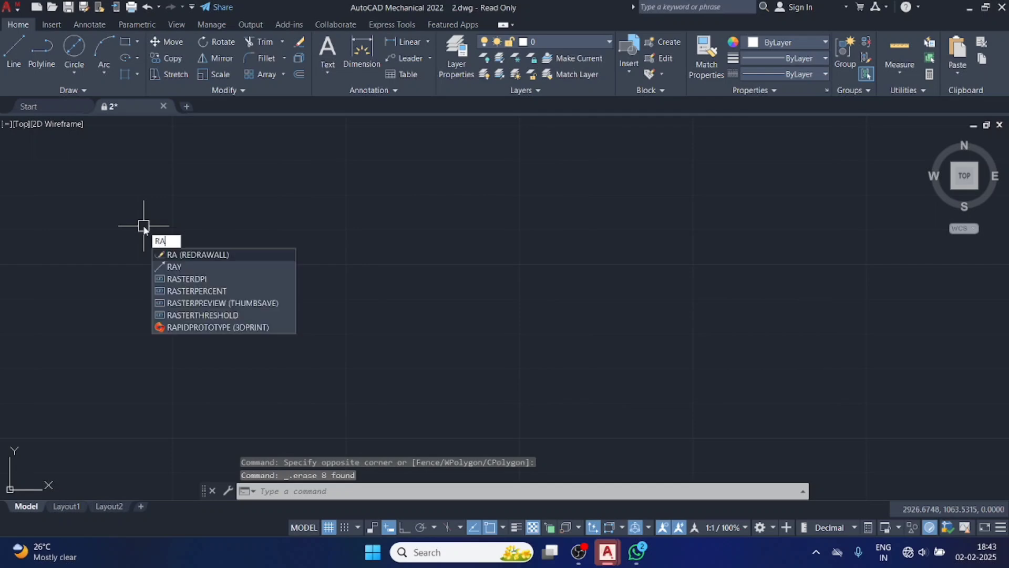
pyautogui.write('y')
pyautogui.press('Return')
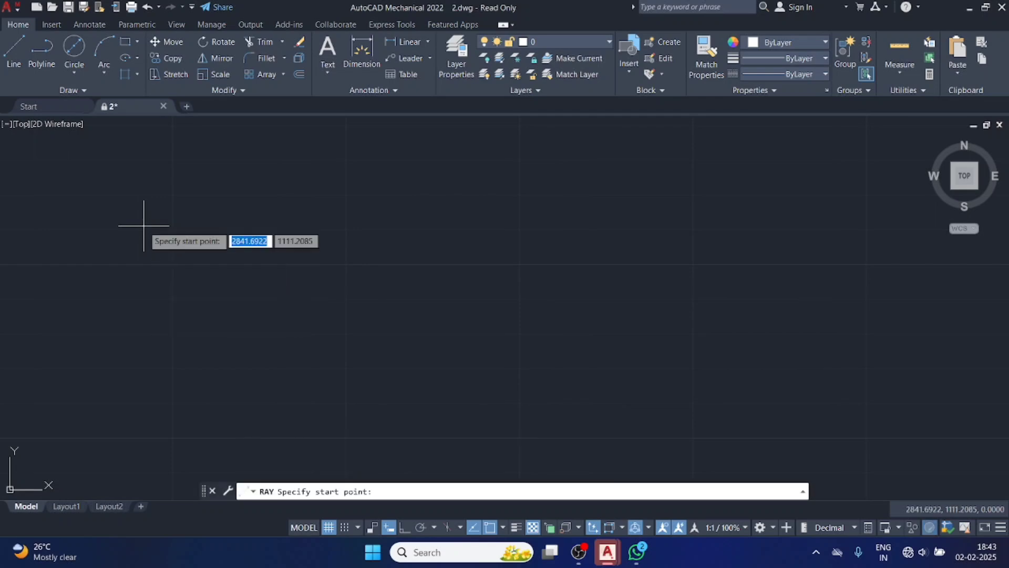
pyautogui.click(311, 296)
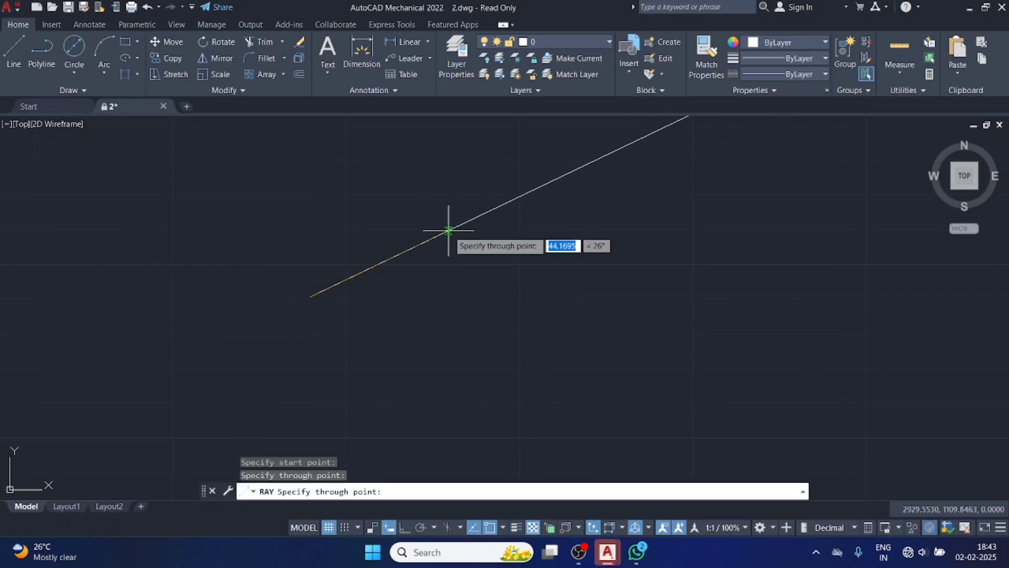
pyautogui.click(449, 230)
pyautogui.press('Escape')
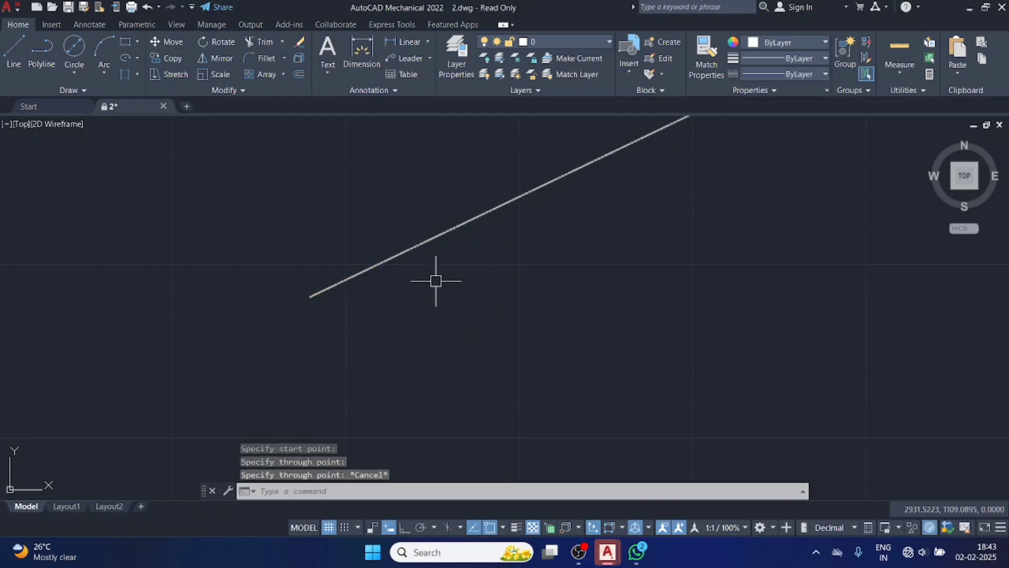
pyautogui.click(410, 249)
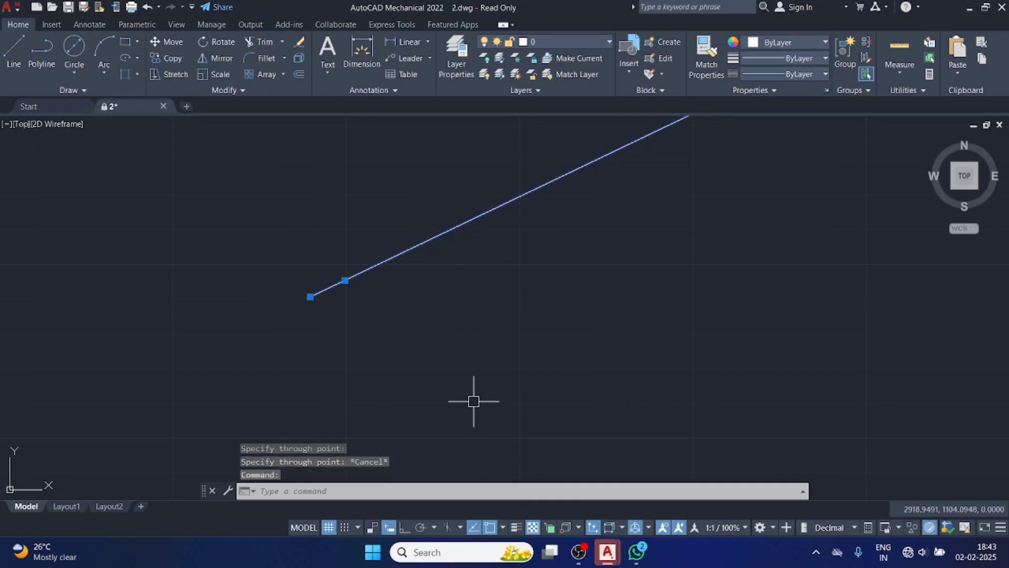
pyautogui.press('Delete')
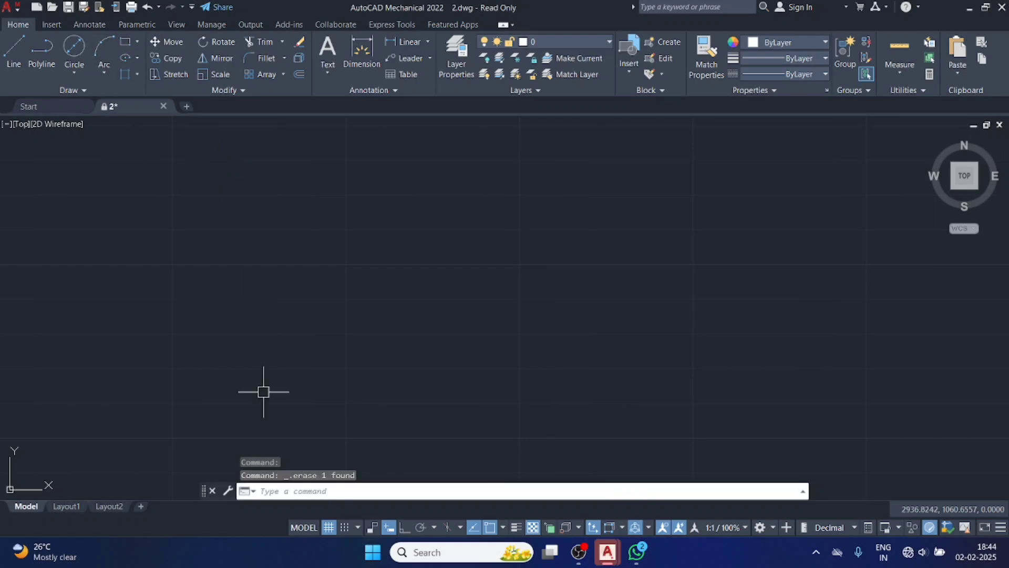
# Turn Ortho on and place several single points scattered over the empty drawing area with the Multiple Points command.
pyautogui.click(406, 526)
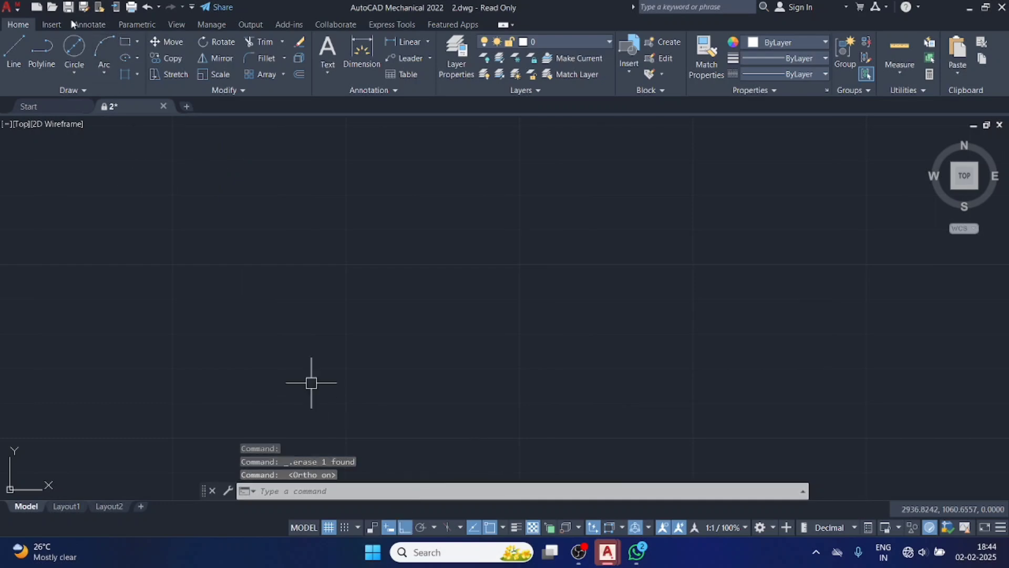
pyautogui.click(47, 90)
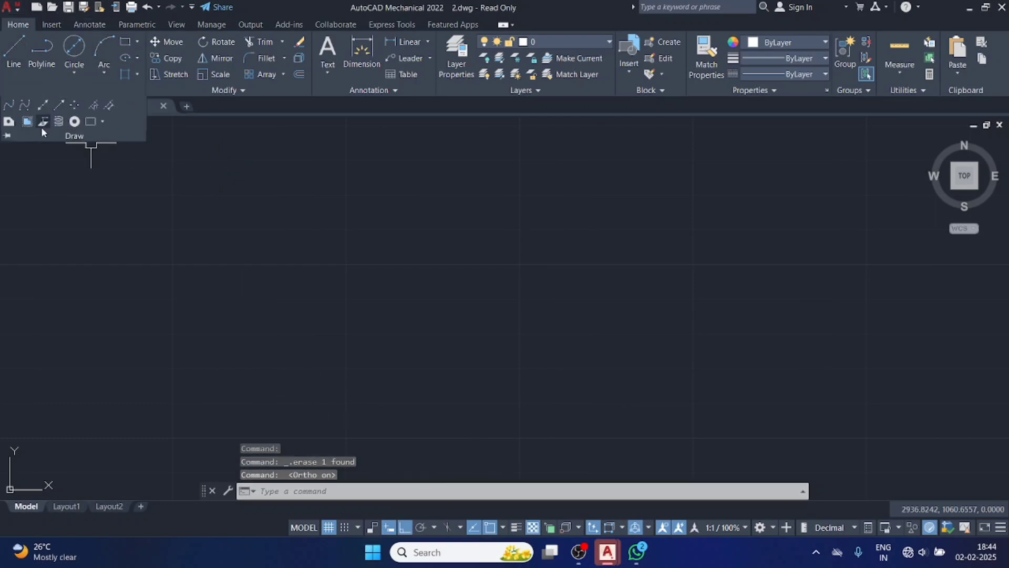
pyautogui.click(76, 108)
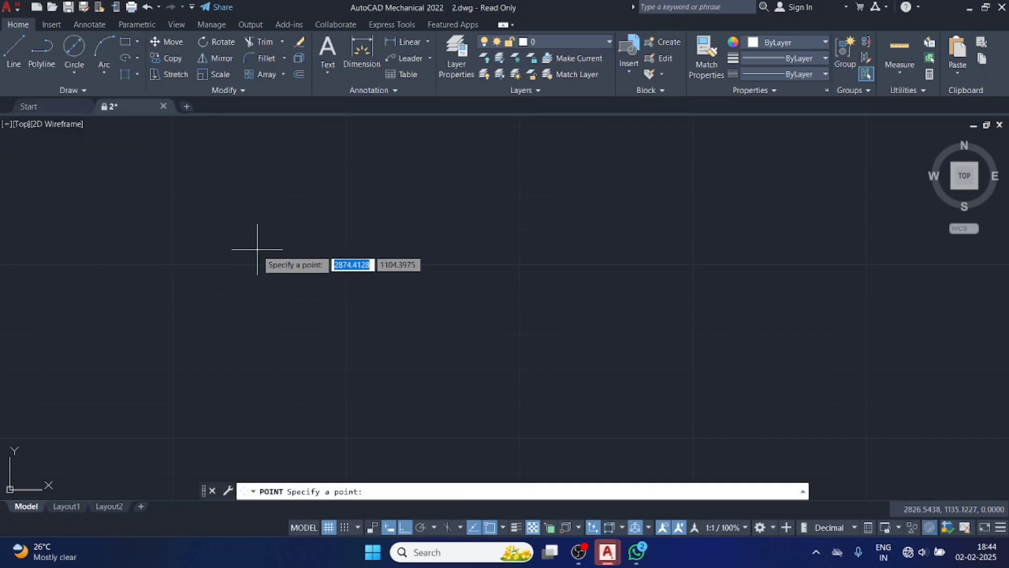
pyautogui.click(257, 249)
pyautogui.click(284, 281)
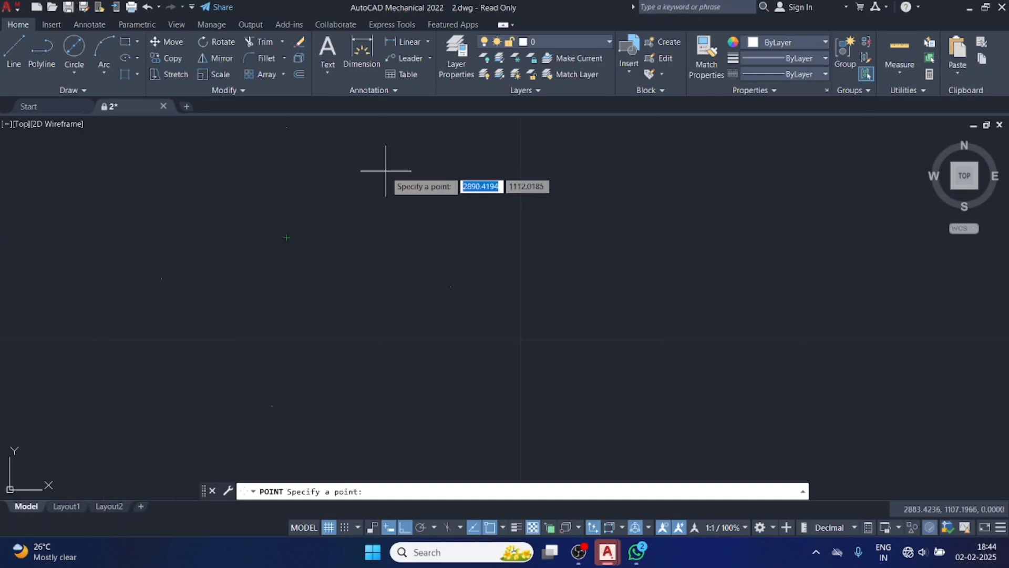
pyautogui.press('Escape')
# Erase the three lower points from the drawing.
pyautogui.click(480, 244)
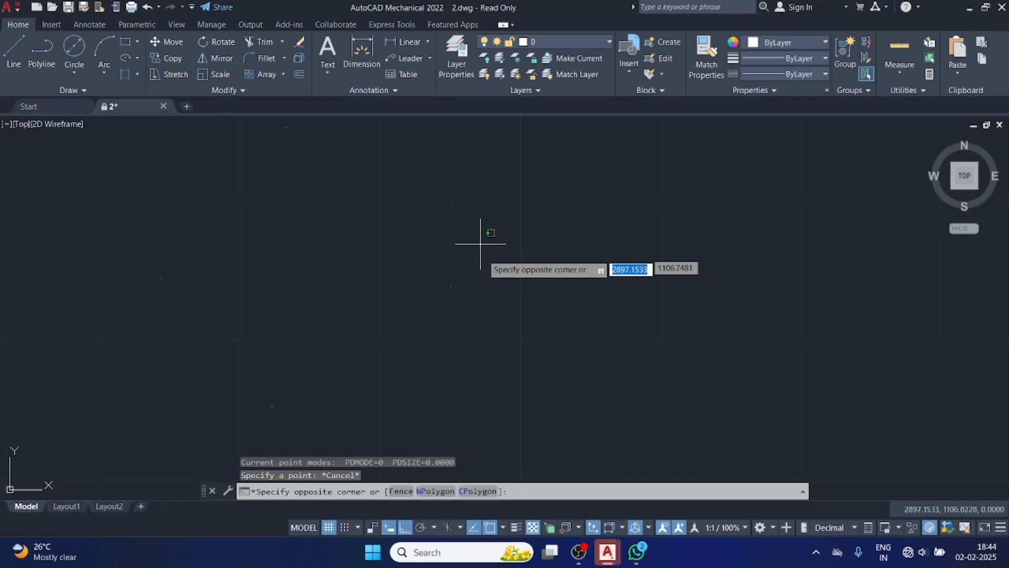
pyautogui.click(133, 428)
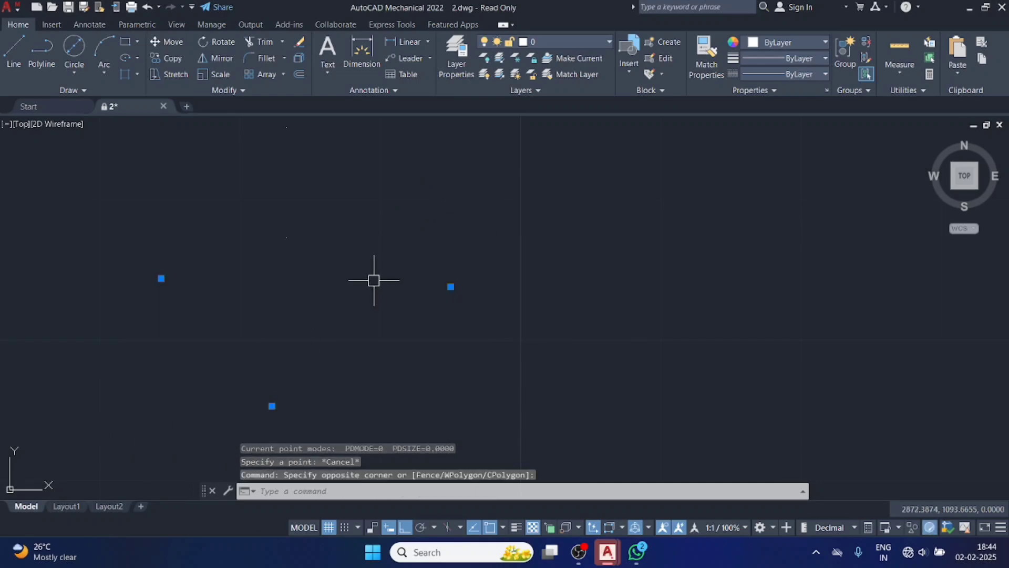
pyautogui.press('Delete')
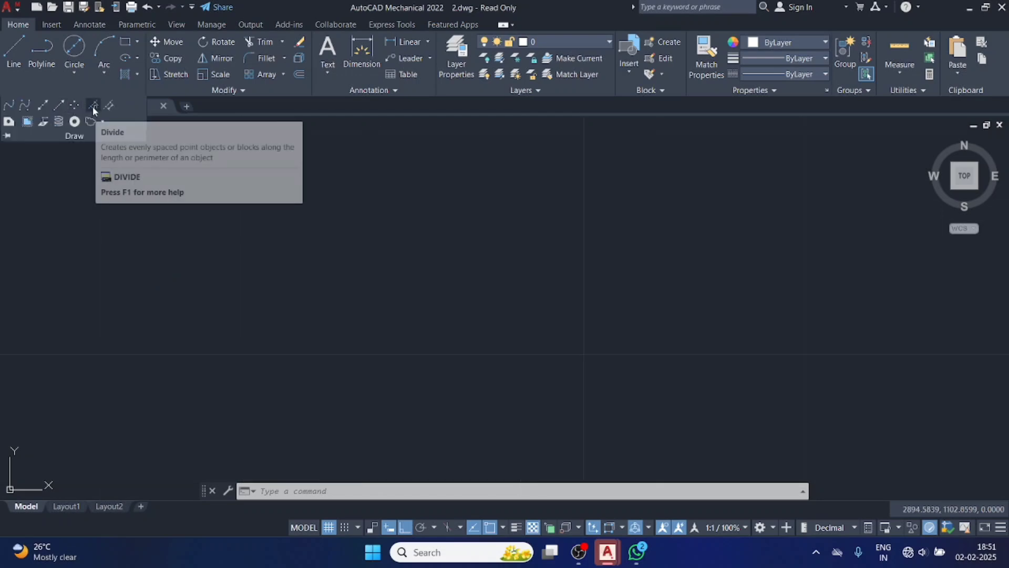
# Draw a horizontal line 20 units long in the middle of the drawing area.
pyautogui.click(14, 50)
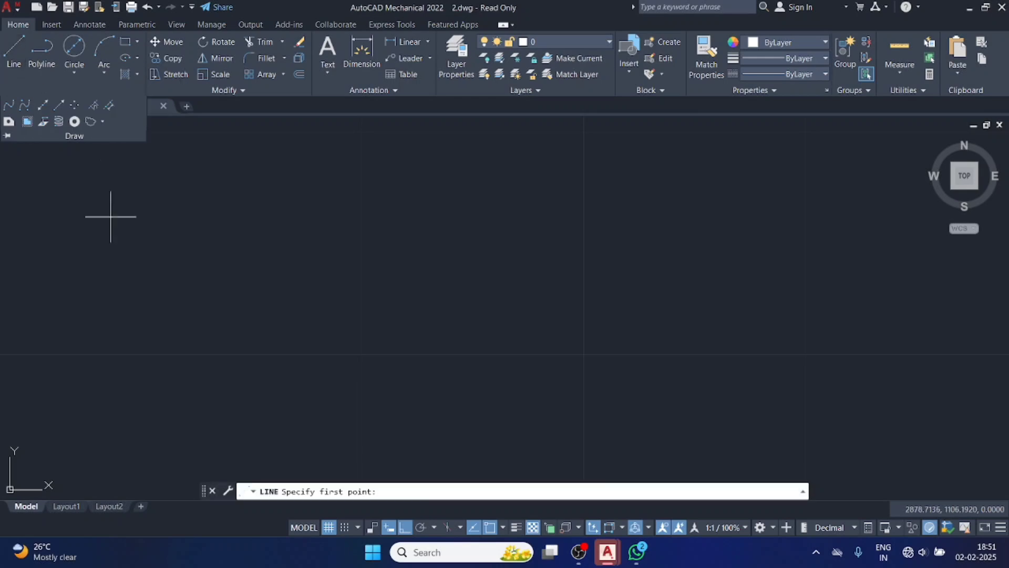
pyautogui.click(310, 255)
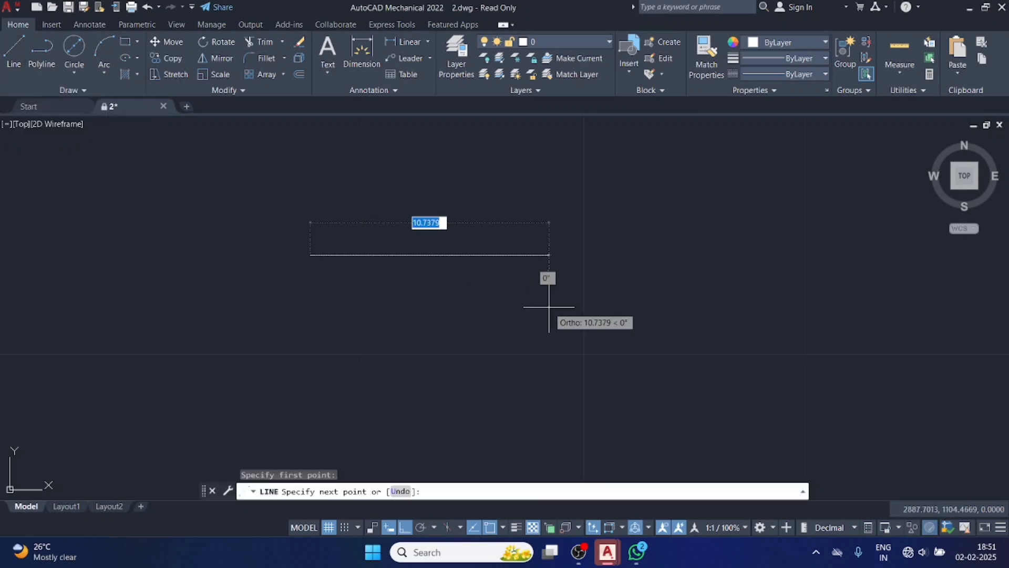
pyautogui.press('BackSpace')
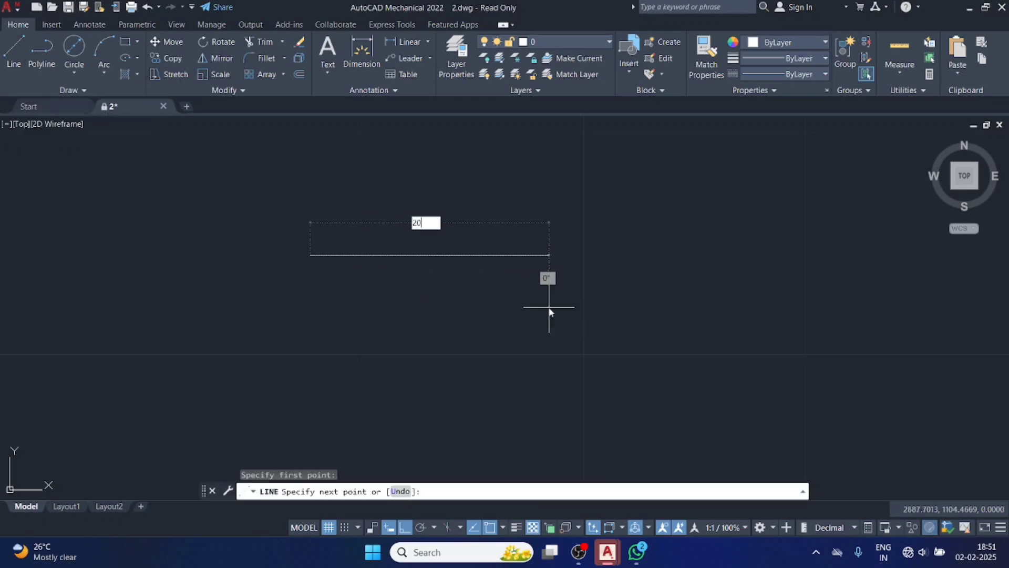
pyautogui.press('Return')
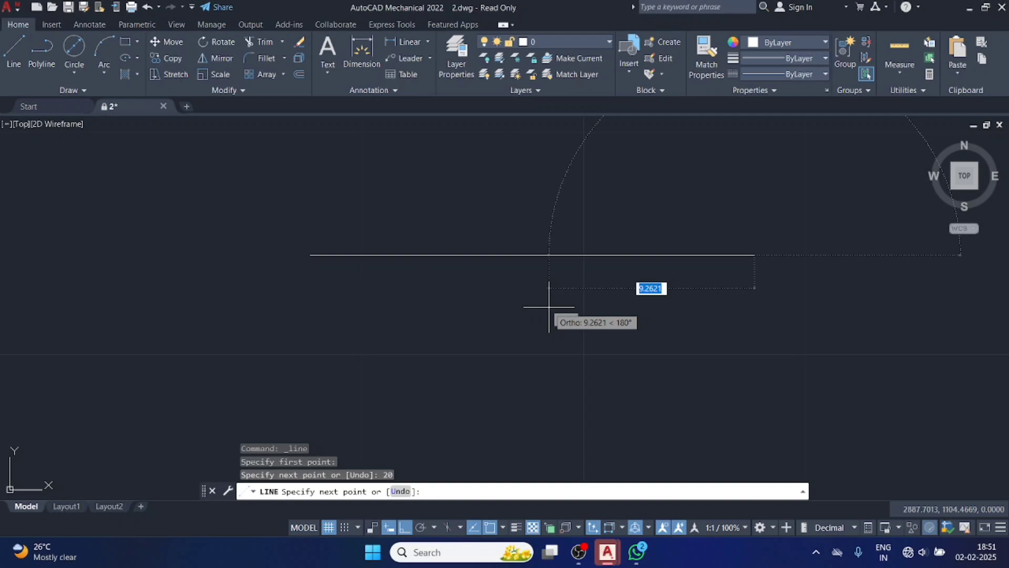
pyautogui.press('BackSpace')
pyautogui.press('Escape')
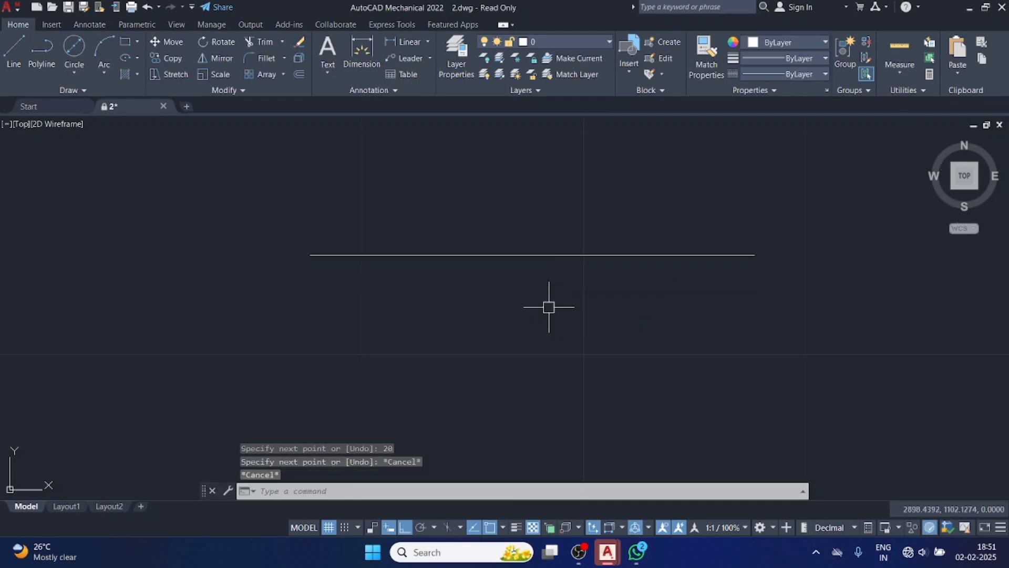
pyautogui.click(522, 256)
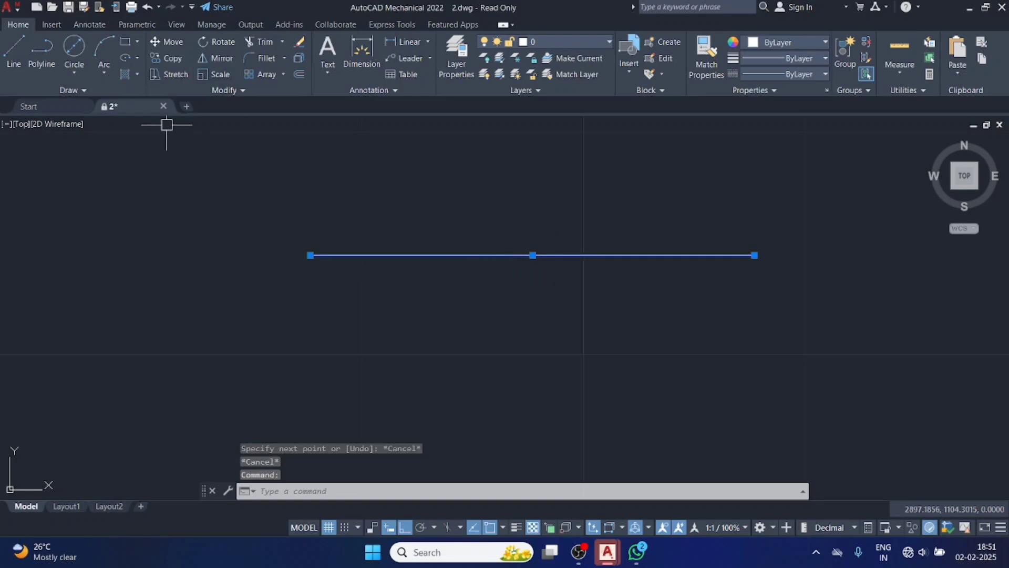
pyautogui.click(350, 200)
pyautogui.click(349, 198)
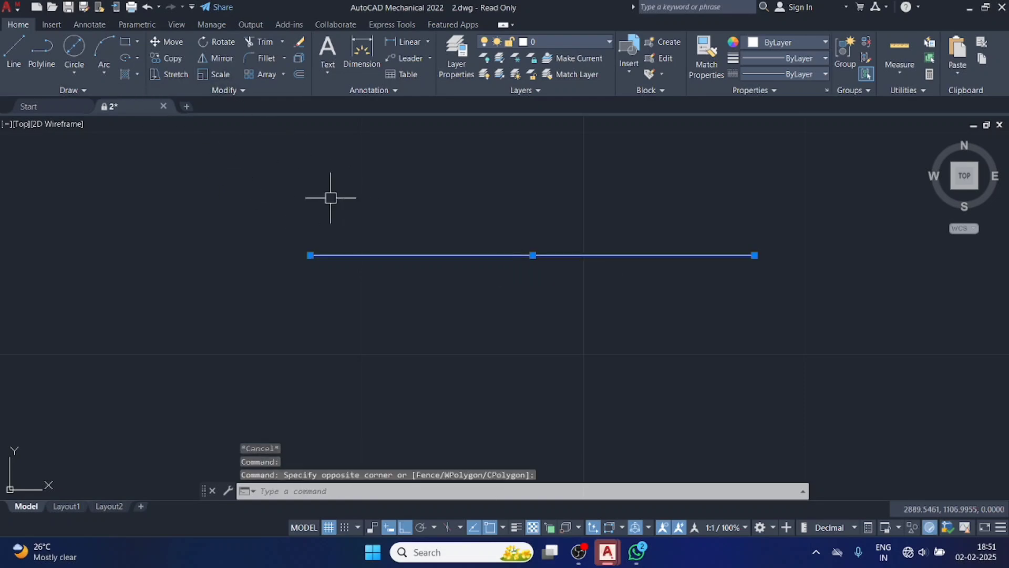
pyautogui.press('Escape')
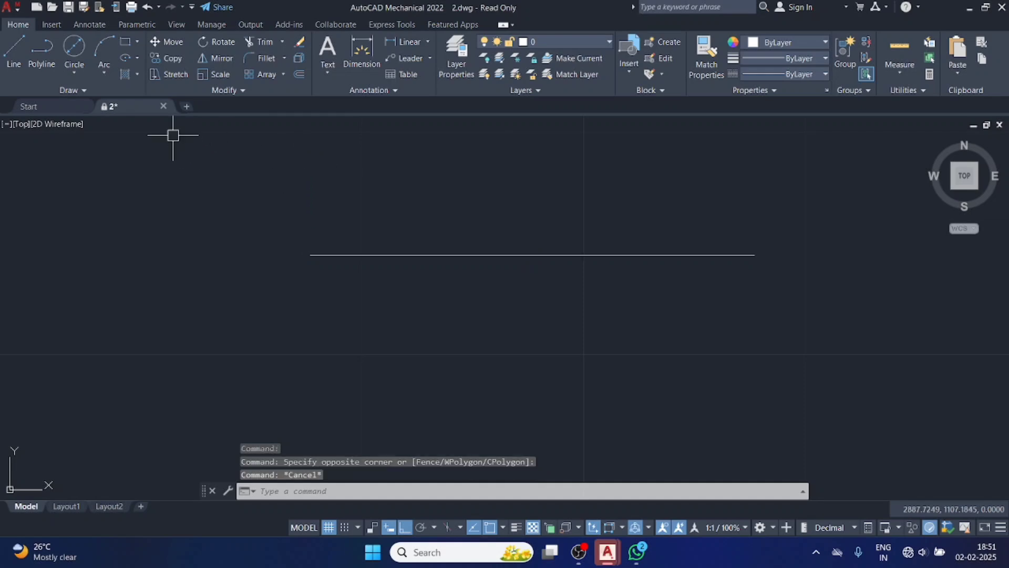
# Divide the horizontal line into 5 equal segments with the Divide command.
pyautogui.click(103, 89)
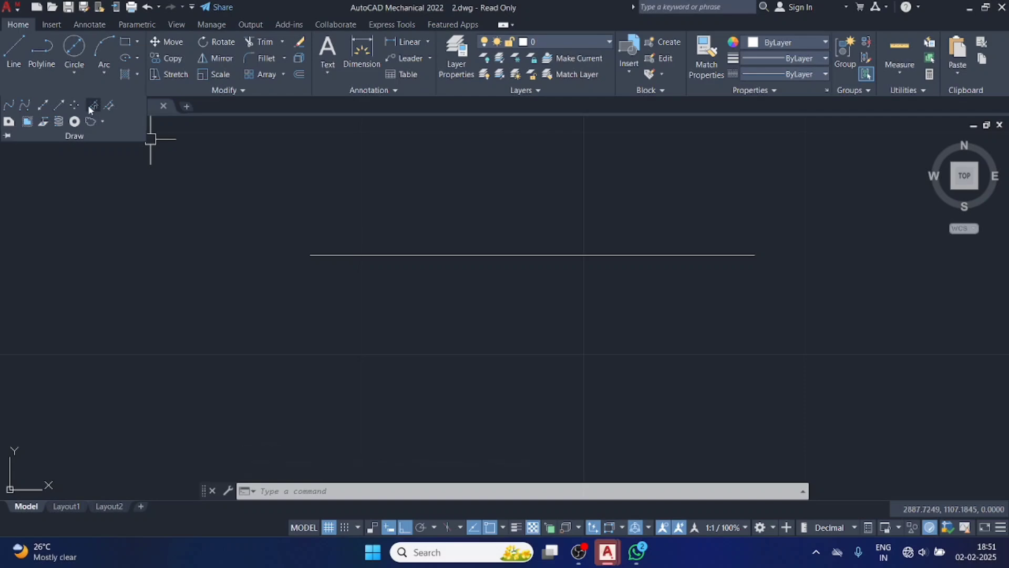
pyautogui.click(90, 108)
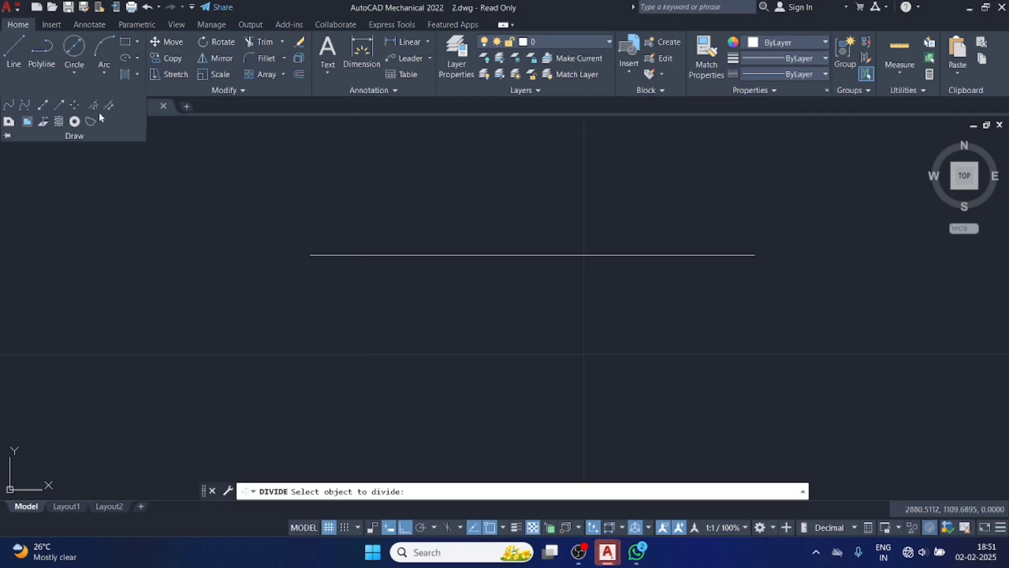
pyautogui.click(97, 106)
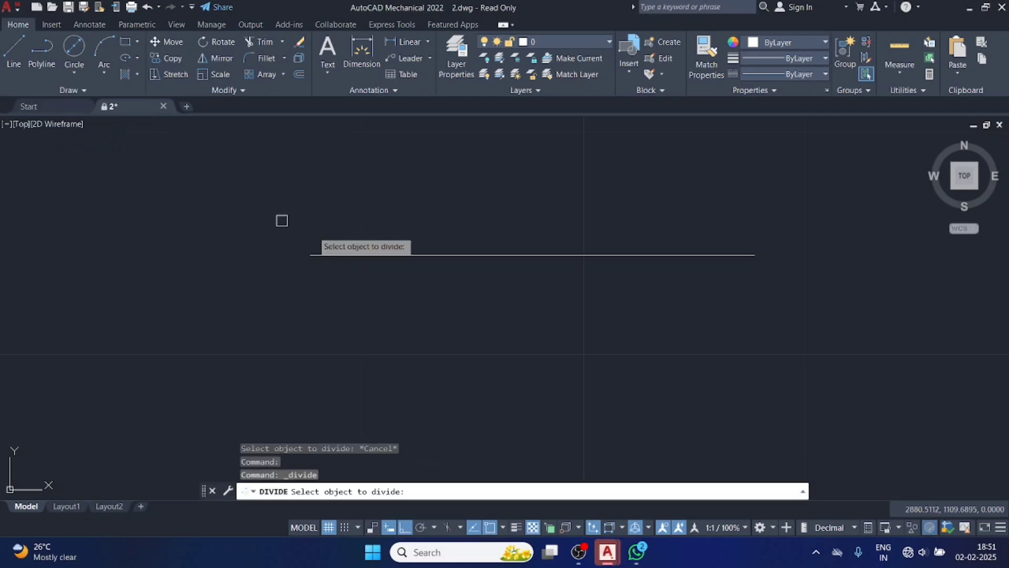
pyautogui.click(339, 256)
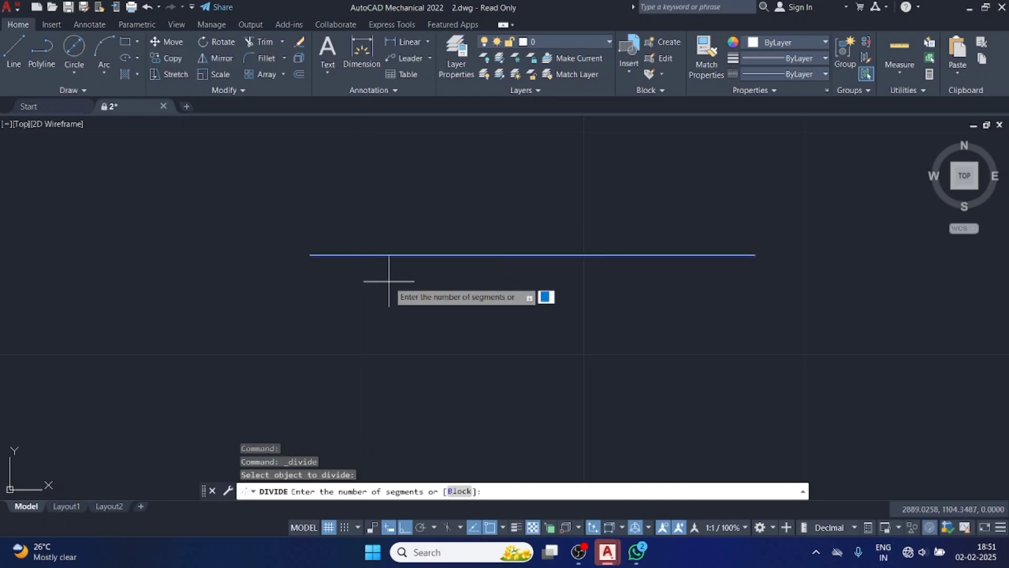
pyautogui.write('5')
pyautogui.press('Return')
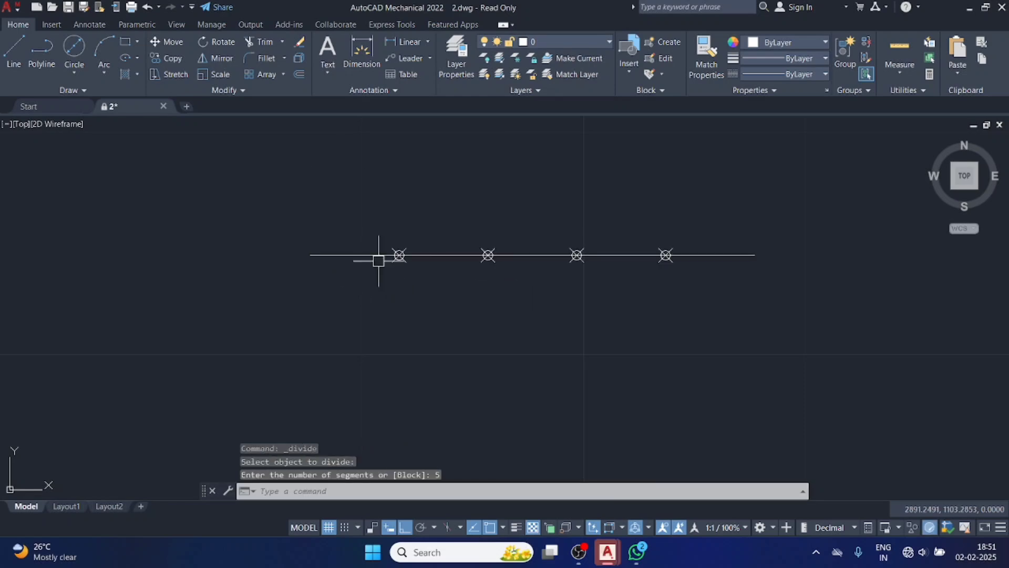